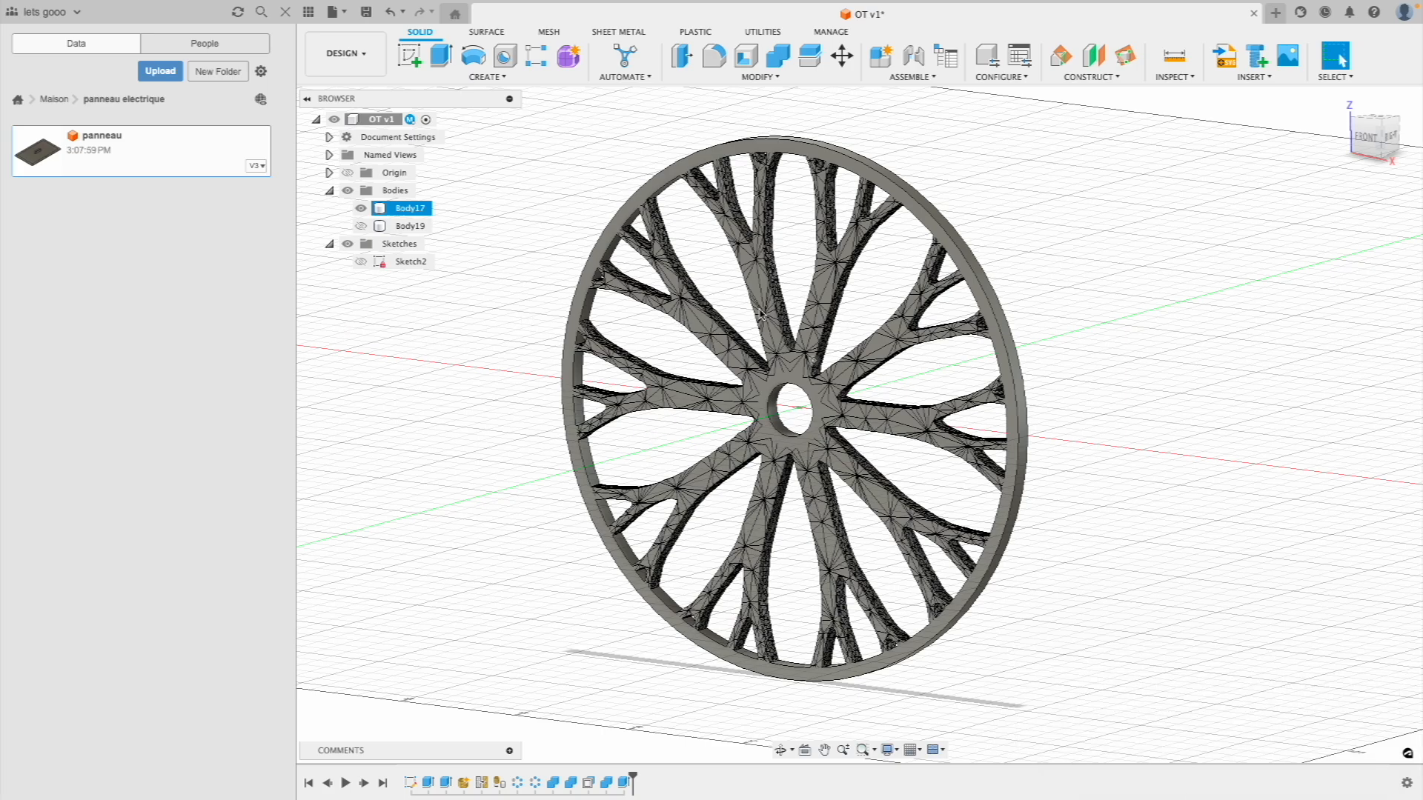
Compare the branching-spoke wheel Body17 with the plain disc Body19 by toggling the visibility of both bodies
{"action": "middle_click_drag", "start_coordinate": [798, 503], "coordinate": [861, 346], "text": "shift"}
{"action": "scroll", "coordinate": [861, 345], "scroll_direction": "up", "scroll_amount": 5}
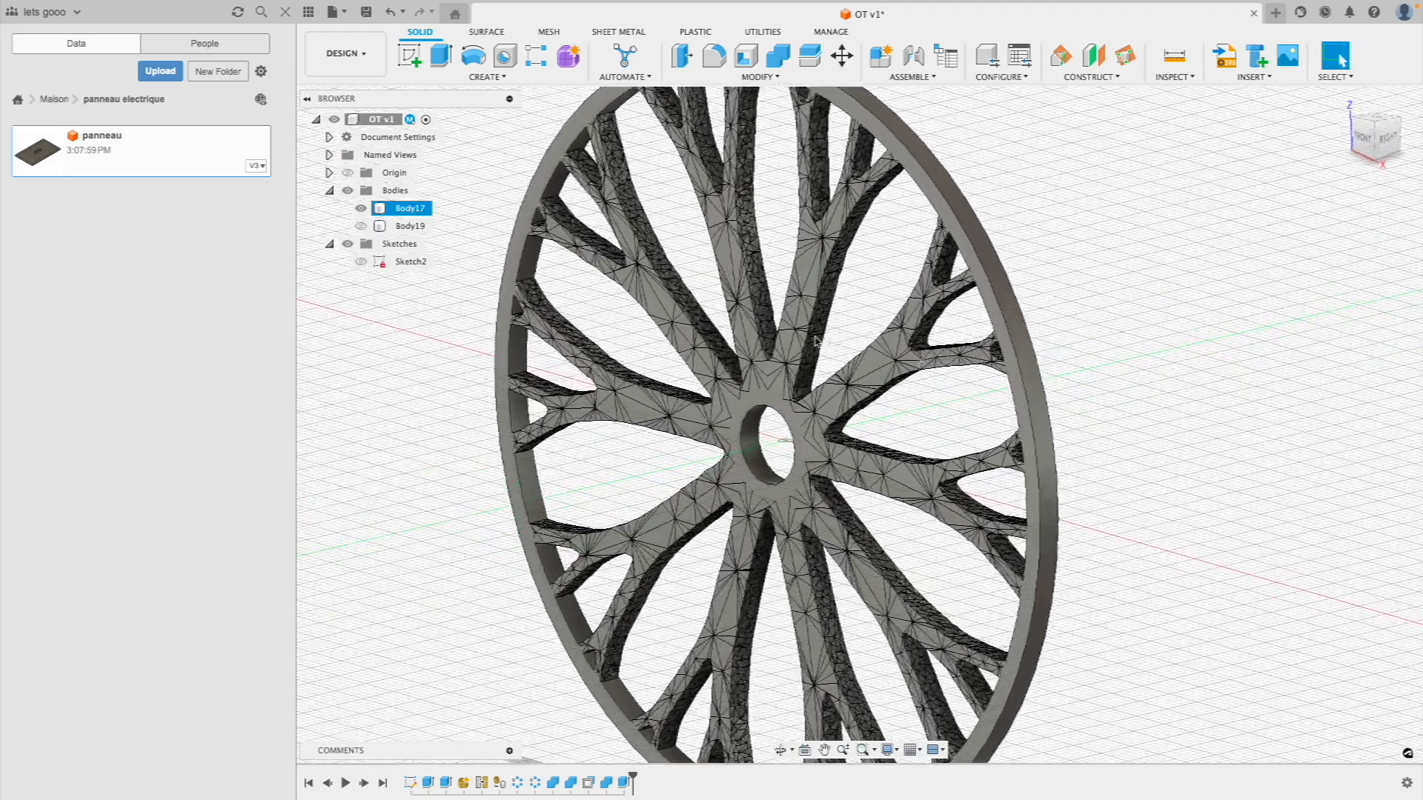
{"action": "scroll", "coordinate": [704, 331], "scroll_direction": "down", "scroll_amount": 4}
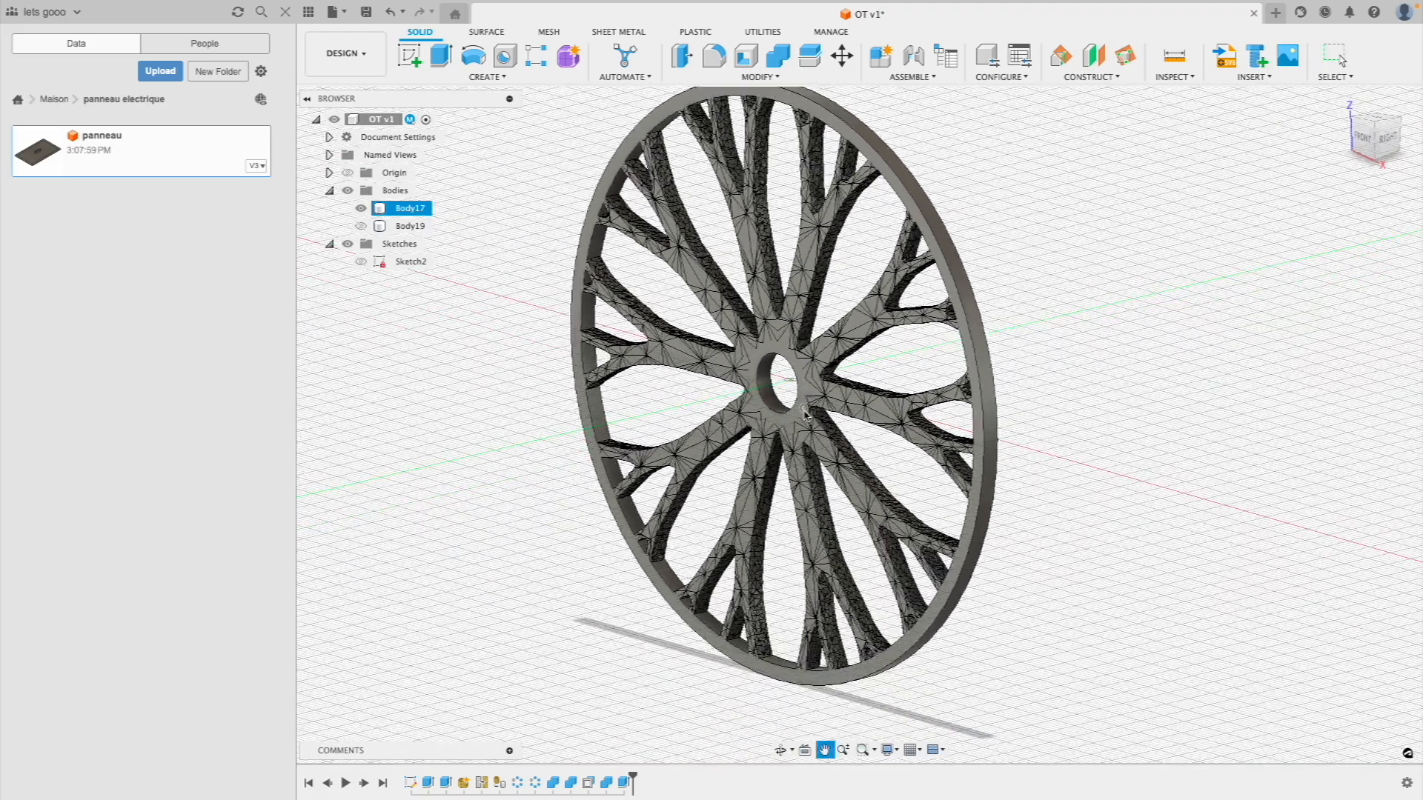
{"action": "key", "text": "Escape"}
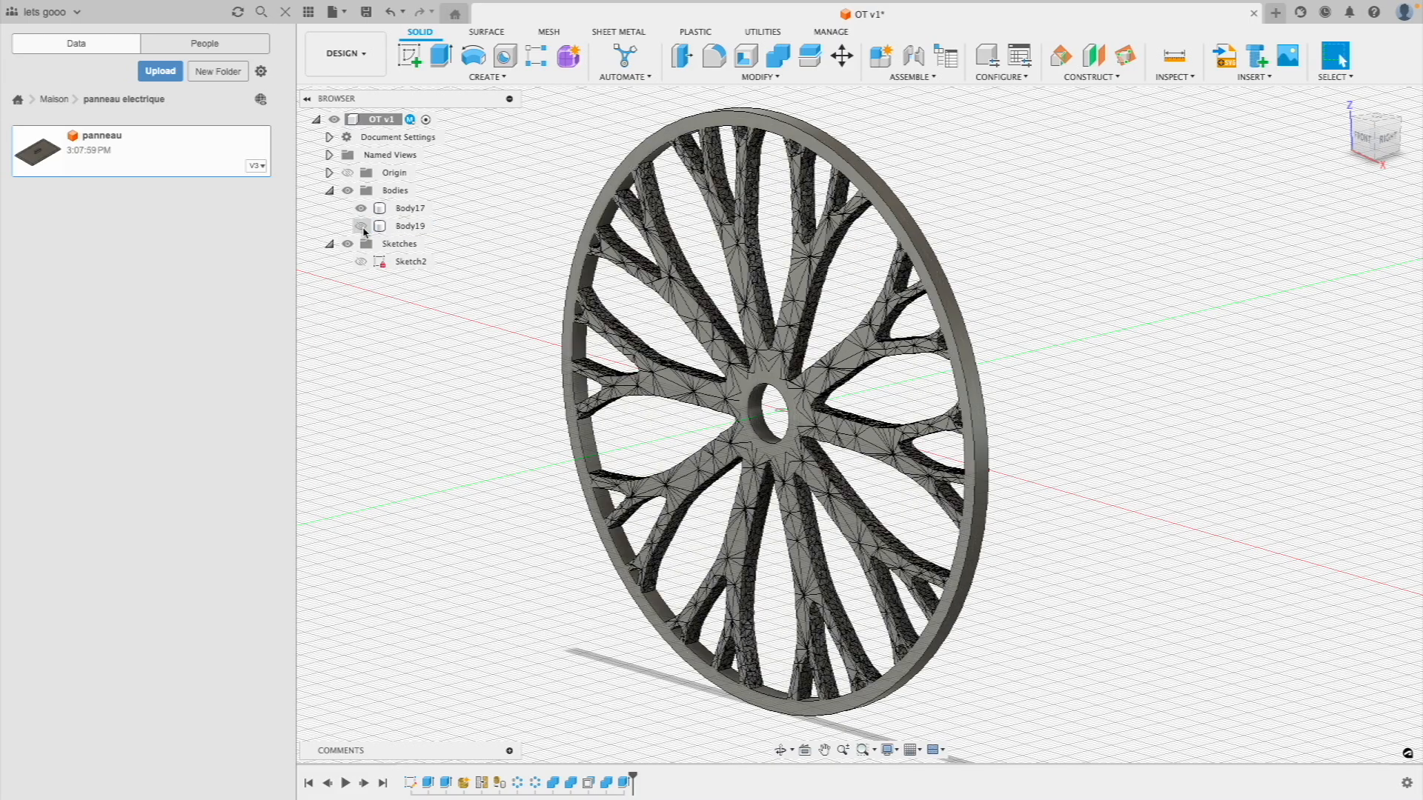
{"action": "left_click", "coordinate": [361, 227]}
{"action": "left_click", "coordinate": [361, 208]}
{"action": "left_click", "coordinate": [410, 226]}
{"action": "middle_click_drag", "start_coordinate": [770, 400], "coordinate": [785, 387], "text": "shift"}
{"action": "key", "text": "Escape"}
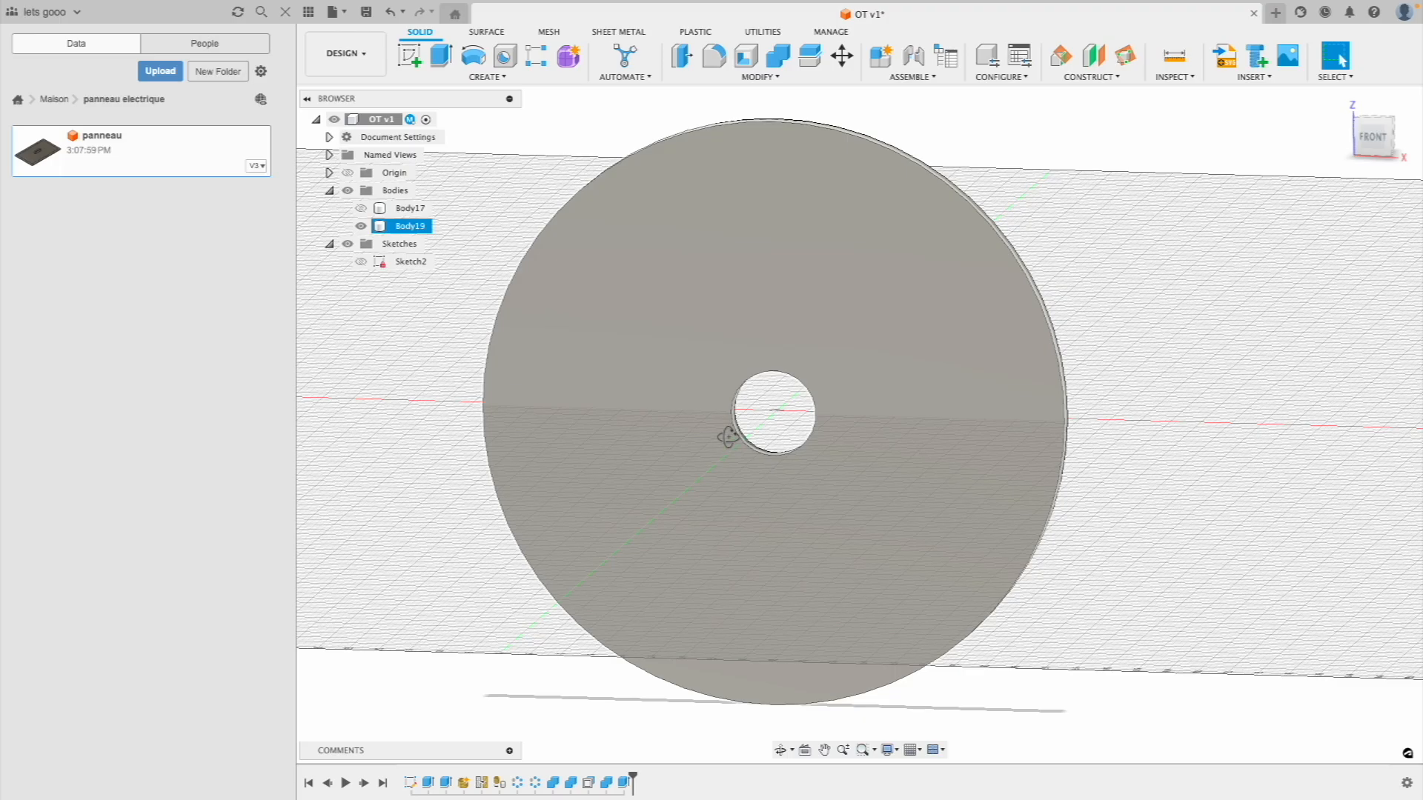
{"action": "middle_click_drag", "start_coordinate": [1083, 346], "coordinate": [1001, 342], "text": "shift"}
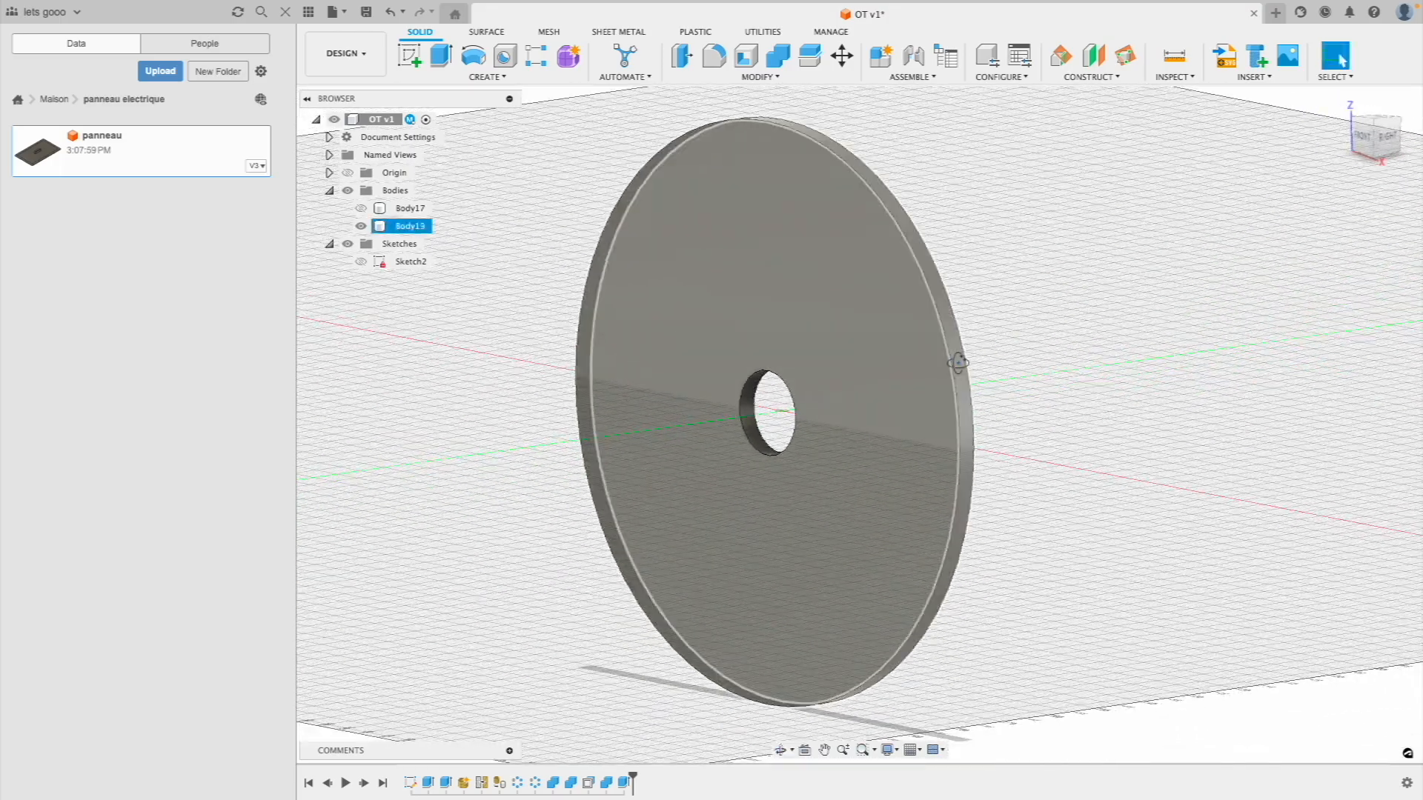
{"action": "left_click", "coordinate": [361, 209]}
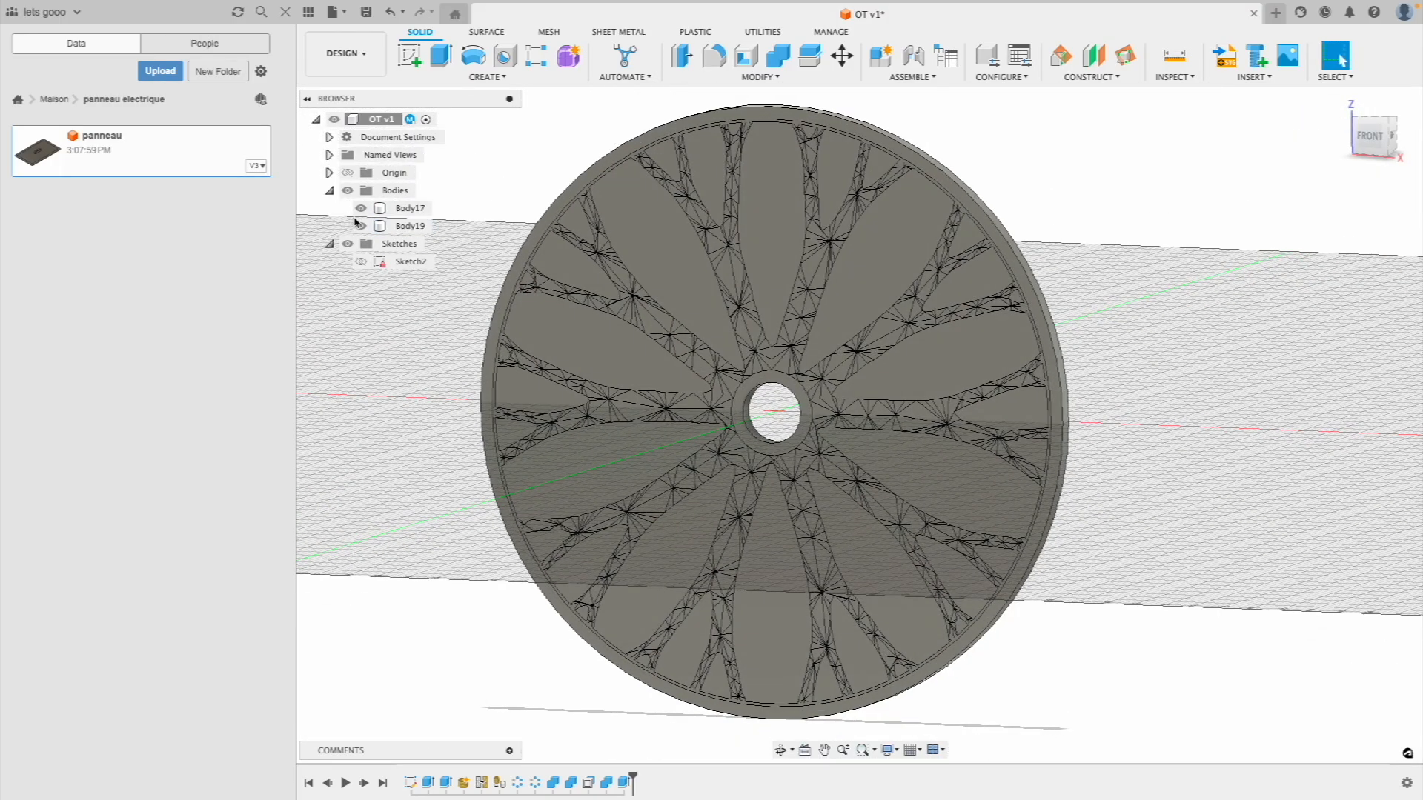
{"action": "left_click", "coordinate": [360, 226]}
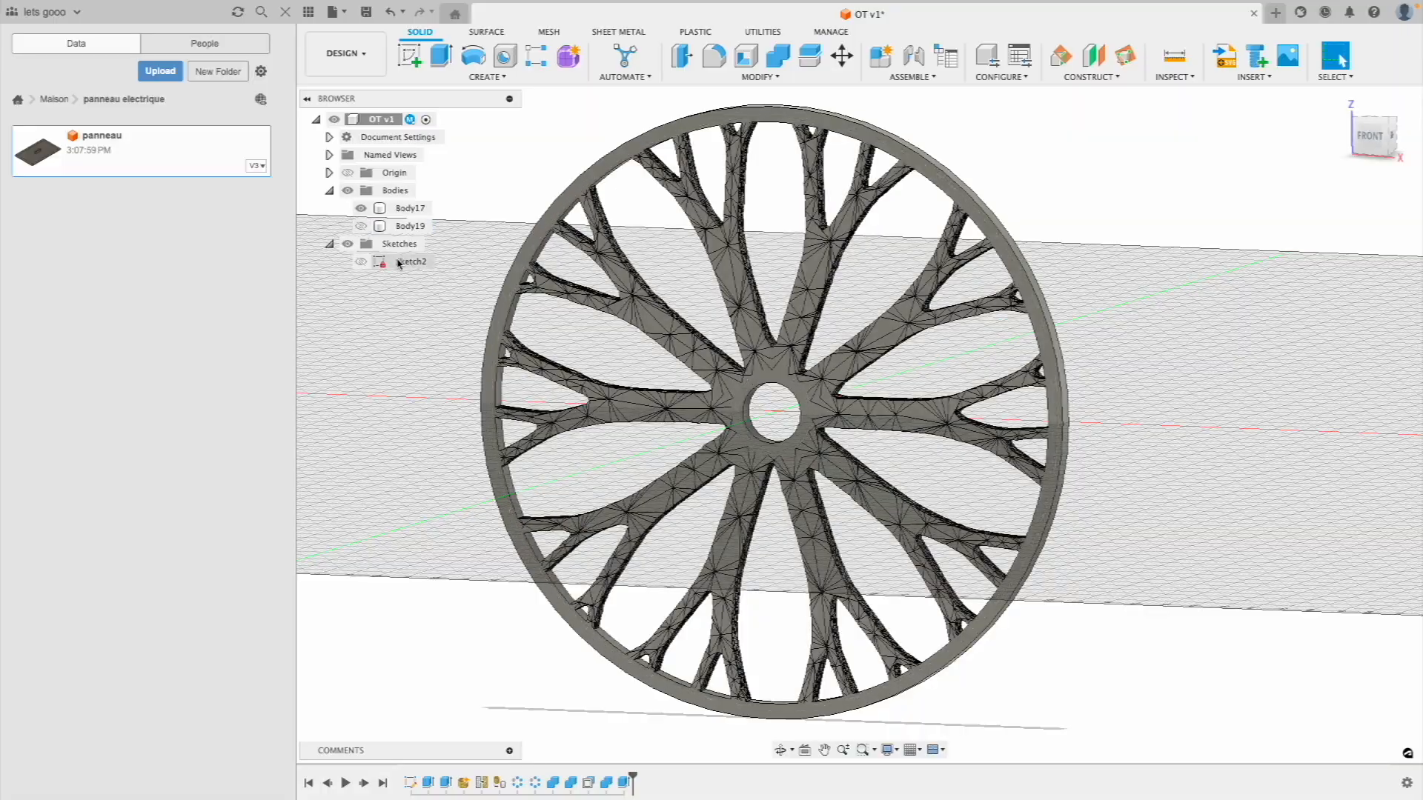
Examine the triangular facets on the spokes of the wheel Body17, both on the front faces and along the spoke sides
{"action": "left_click", "coordinate": [410, 208]}
{"action": "scroll", "coordinate": [482, 318], "scroll_direction": "up", "scroll_amount": 3}
{"action": "mouse_move", "coordinate": [652, 355]}
{"action": "middle_mouse_down", "text": "shift"}
{"action": "mouse_move", "coordinate": [737, 355]}
{"action": "mouse_move", "coordinate": [644, 361]}
{"action": "middle_mouse_up", "text": "shift"}
{"action": "key", "text": "Escape"}
{"action": "scroll", "coordinate": [578, 445], "scroll_direction": "down", "scroll_amount": 5}
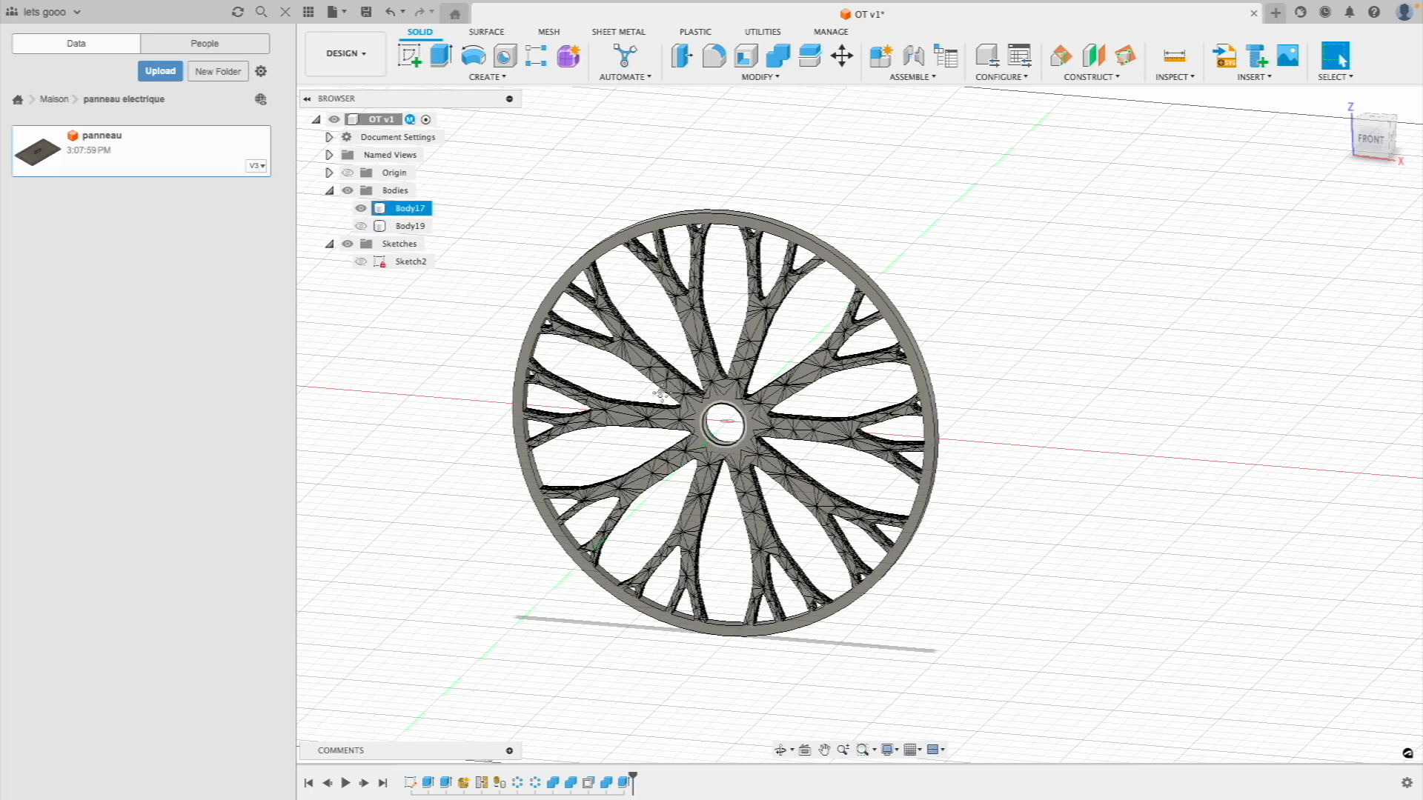
{"action": "middle_click_drag", "start_coordinate": [1007, 406], "coordinate": [811, 419], "text": "shift"}
{"action": "scroll", "coordinate": [776, 345], "scroll_direction": "up", "scroll_amount": 5}
{"action": "left_click", "coordinate": [651, 327]}
{"action": "scroll", "coordinate": [688, 409], "scroll_direction": "down", "scroll_amount": 5}
{"action": "key", "text": "Escape"}
{"action": "scroll", "coordinate": [714, 433], "scroll_direction": "up", "scroll_amount": 3}
{"action": "scroll", "coordinate": [748, 353], "scroll_direction": "up", "scroll_amount": 2}
{"action": "scroll", "coordinate": [690, 322], "scroll_direction": "up", "scroll_amount": 4}
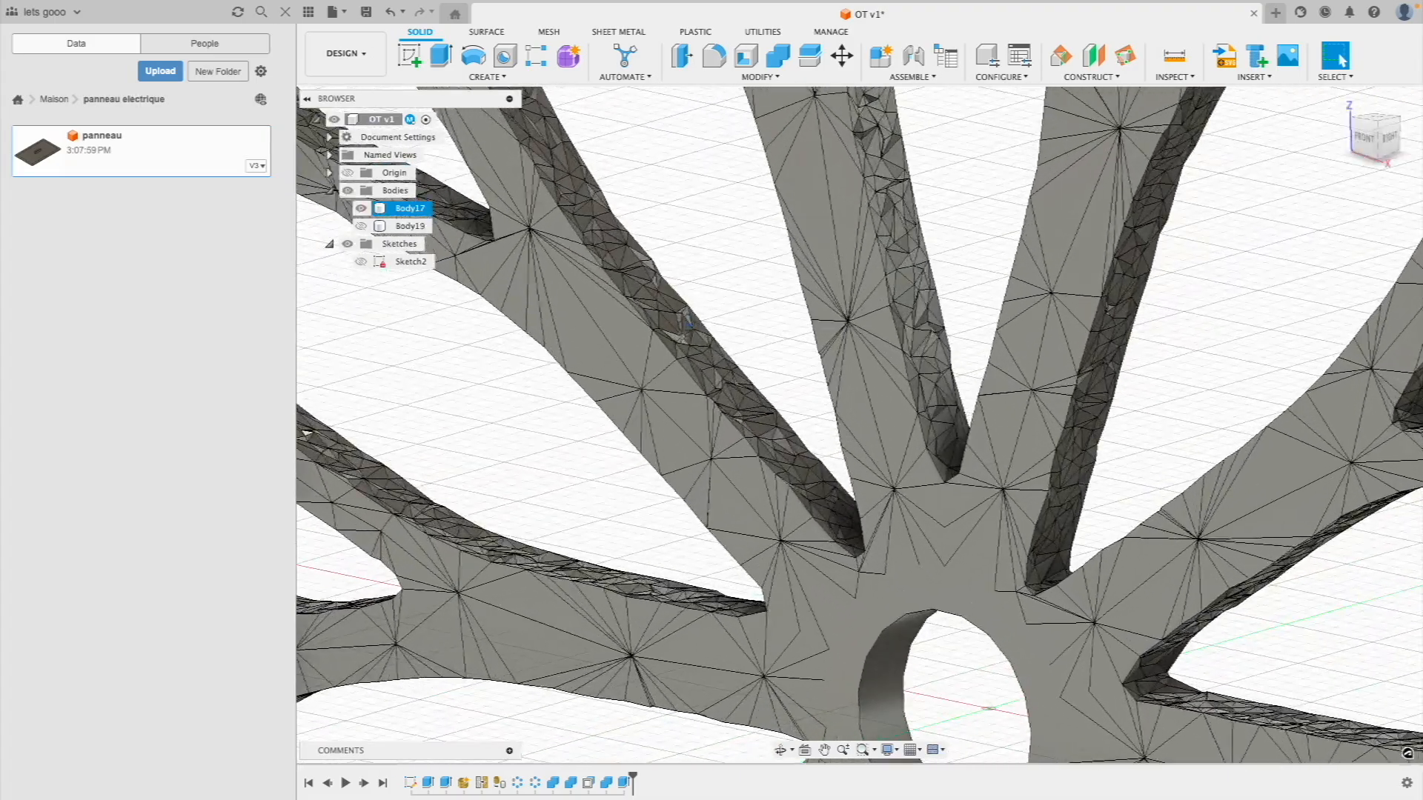
{"action": "scroll", "coordinate": [845, 405], "scroll_direction": "down", "scroll_amount": 8}
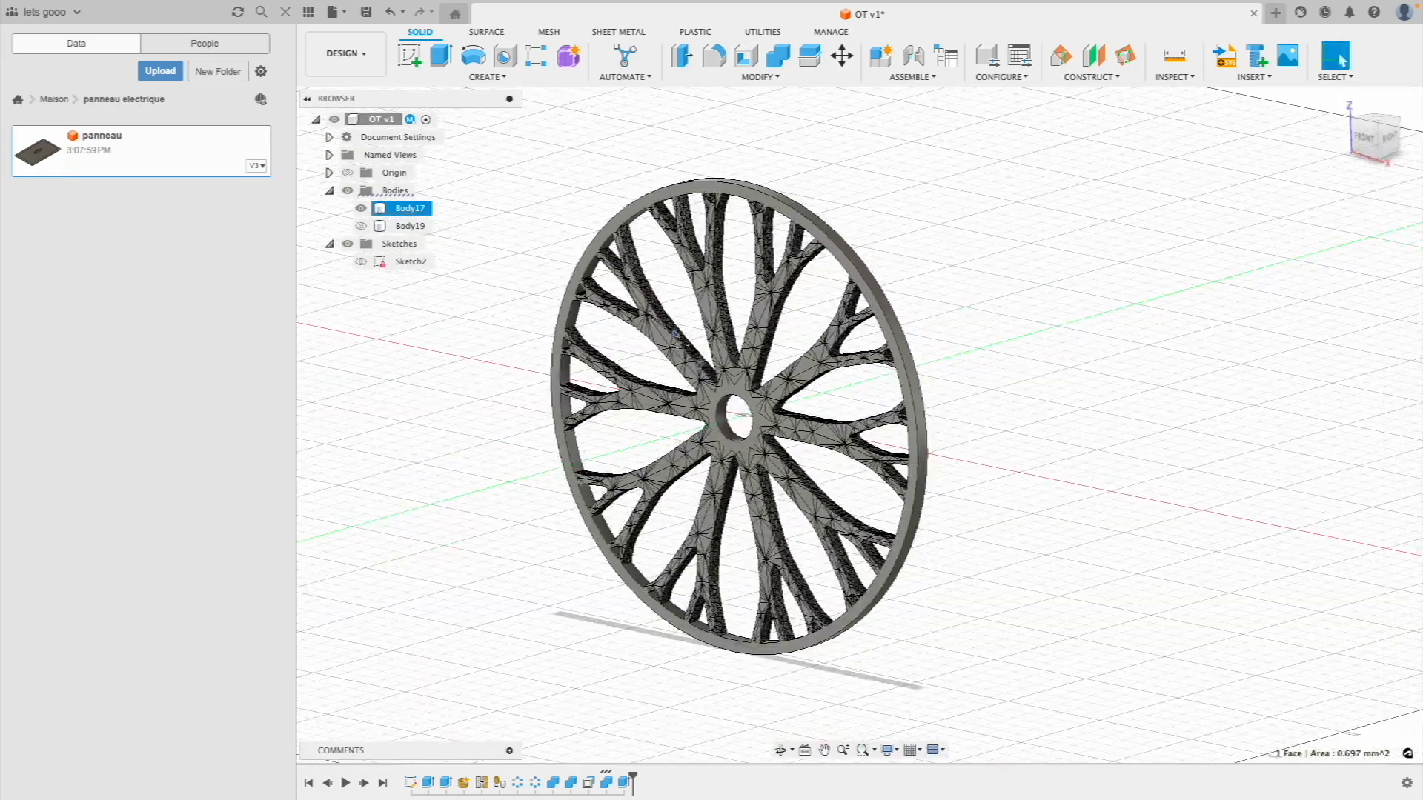
{"action": "mouse_move", "coordinate": [674, 335]}
{"action": "middle_mouse_down", "text": "shift"}
{"action": "mouse_move", "coordinate": [676, 308]}
{"action": "mouse_move", "coordinate": [670, 348]}
{"action": "mouse_move", "coordinate": [671, 314]}
{"action": "middle_mouse_up", "text": "shift"}
{"action": "scroll", "coordinate": [614, 294], "scroll_direction": "up", "scroll_amount": 10}
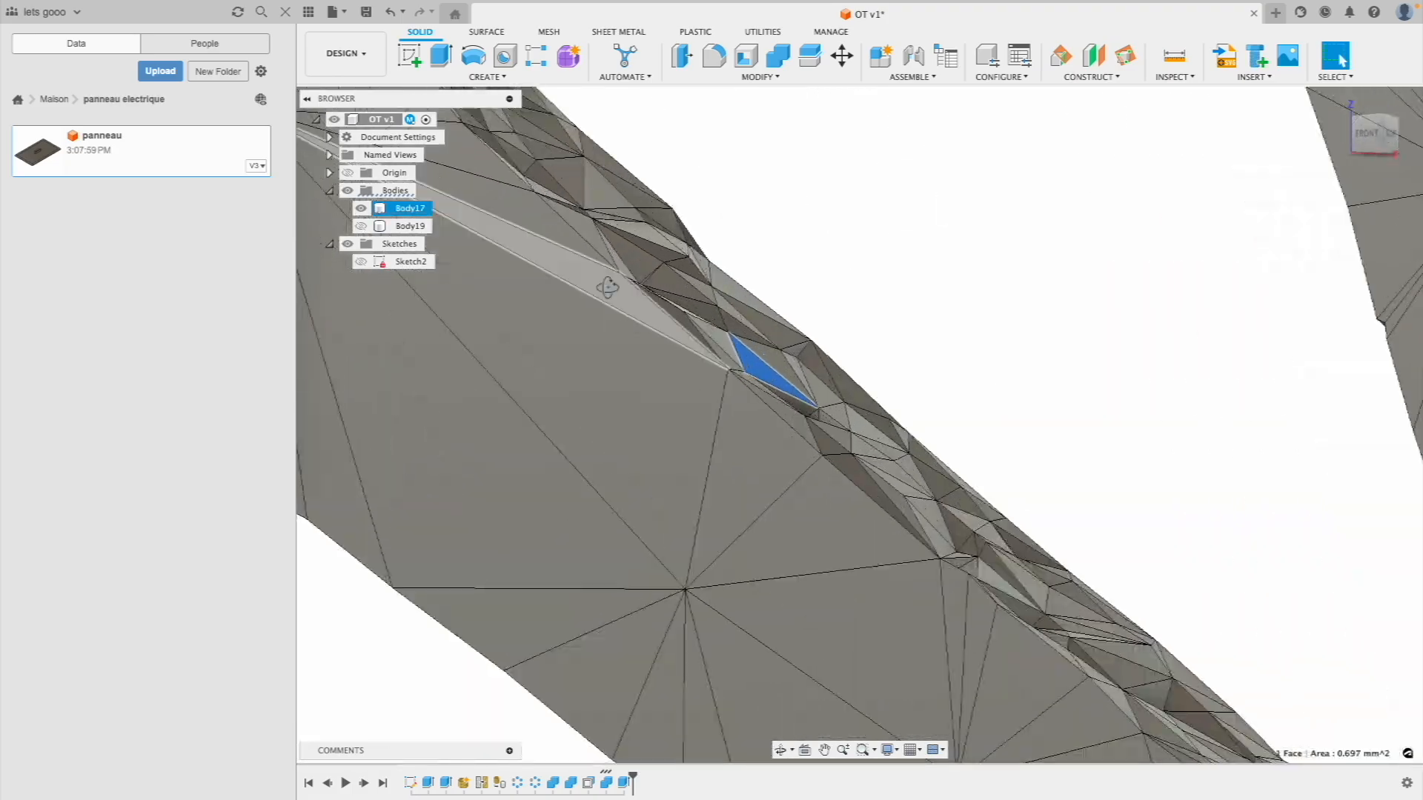
{"action": "scroll", "coordinate": [700, 300], "scroll_direction": "down", "scroll_amount": 10}
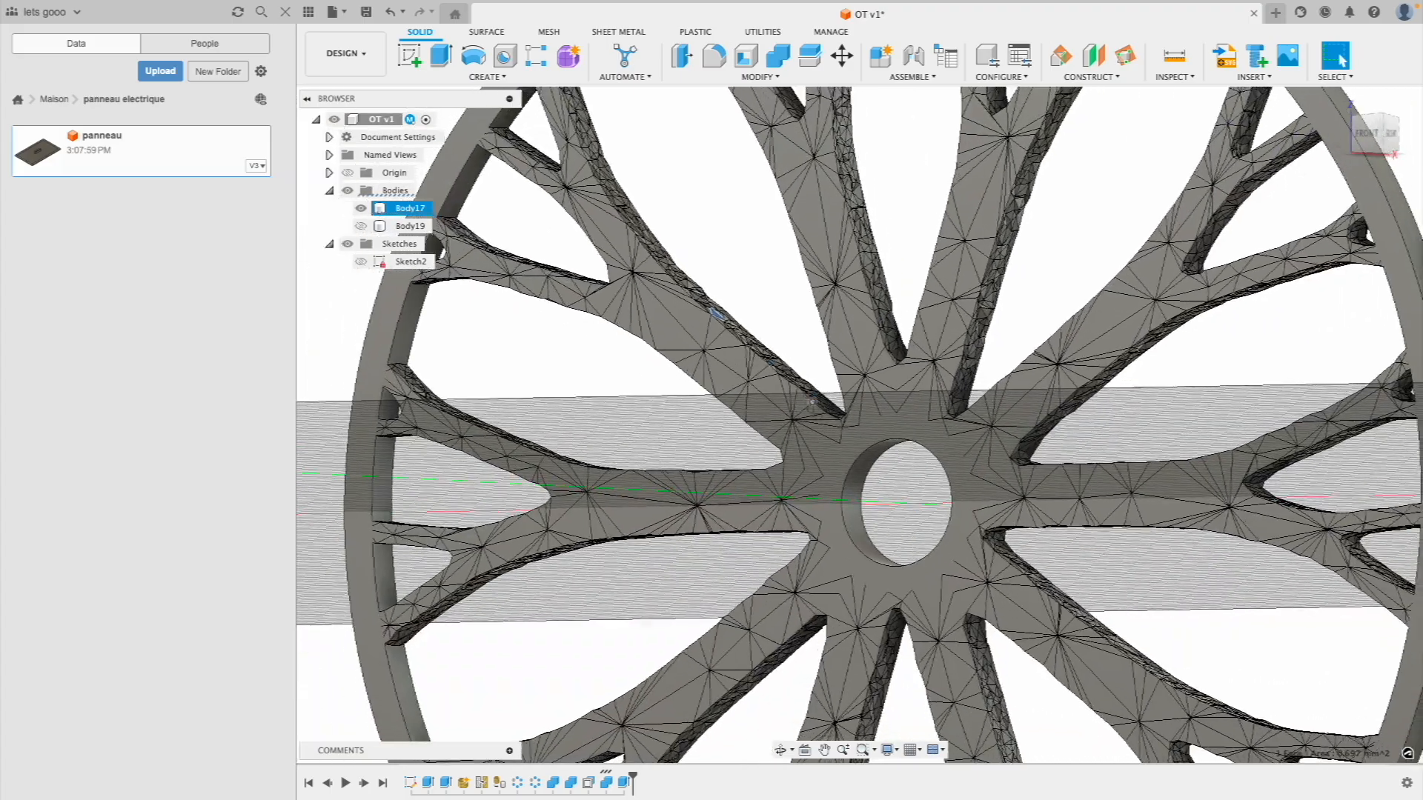
{"action": "scroll", "coordinate": [811, 403], "scroll_direction": "down", "scroll_amount": 4}
{"action": "mouse_move", "coordinate": [779, 347]}
{"action": "middle_mouse_down"}
{"action": "mouse_move", "coordinate": [730, 370]}
{"action": "mouse_move", "coordinate": [752, 405]}
{"action": "mouse_move", "coordinate": [784, 415]}
{"action": "mouse_move", "coordinate": [774, 392]}
{"action": "middle_mouse_up"}
{"action": "scroll", "coordinate": [730, 371], "scroll_direction": "down", "scroll_amount": 6}
{"action": "key", "text": "Escape"}
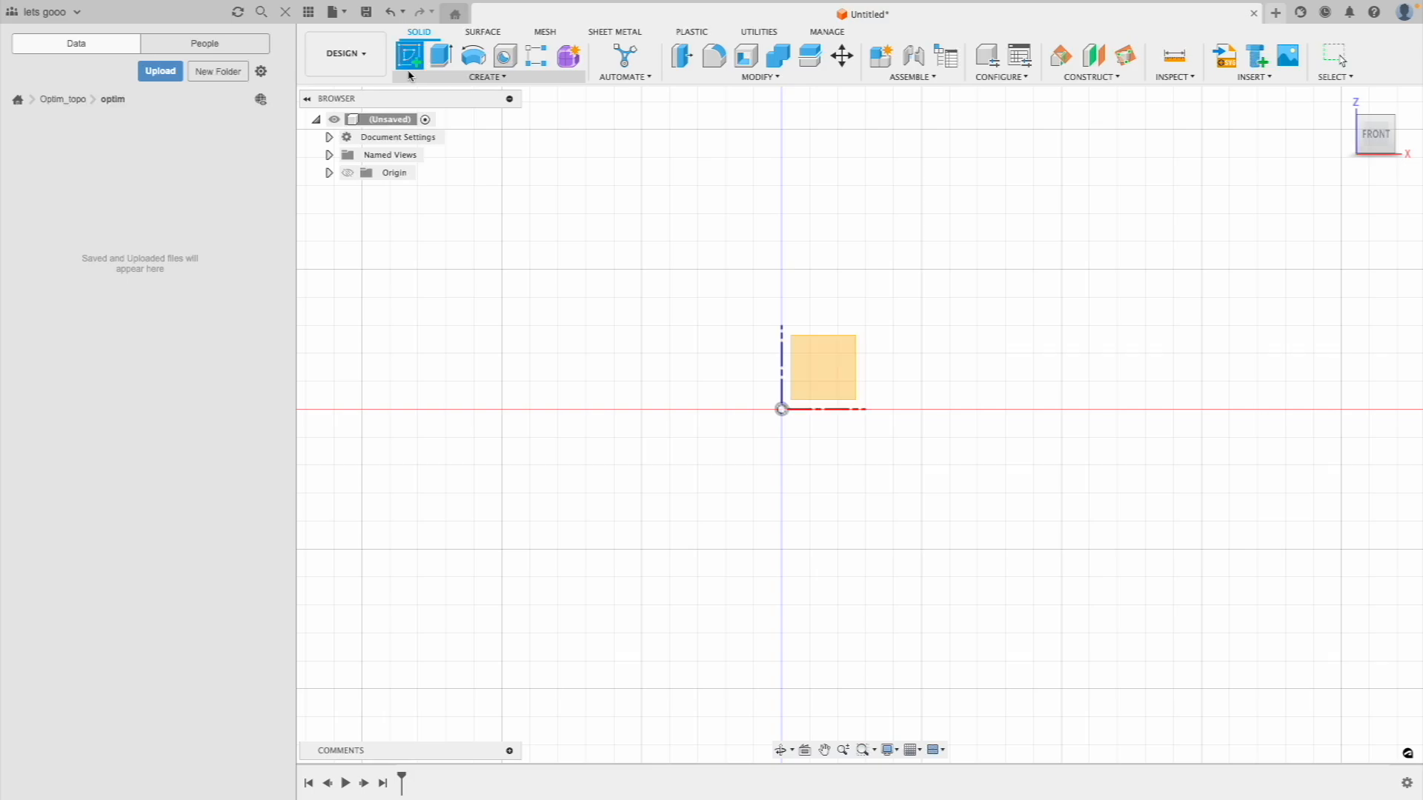
Create a sketch on the front XZ plane and draw a 100 mm diameter circle centred on the origin
{"action": "left_click", "coordinate": [853, 384]}
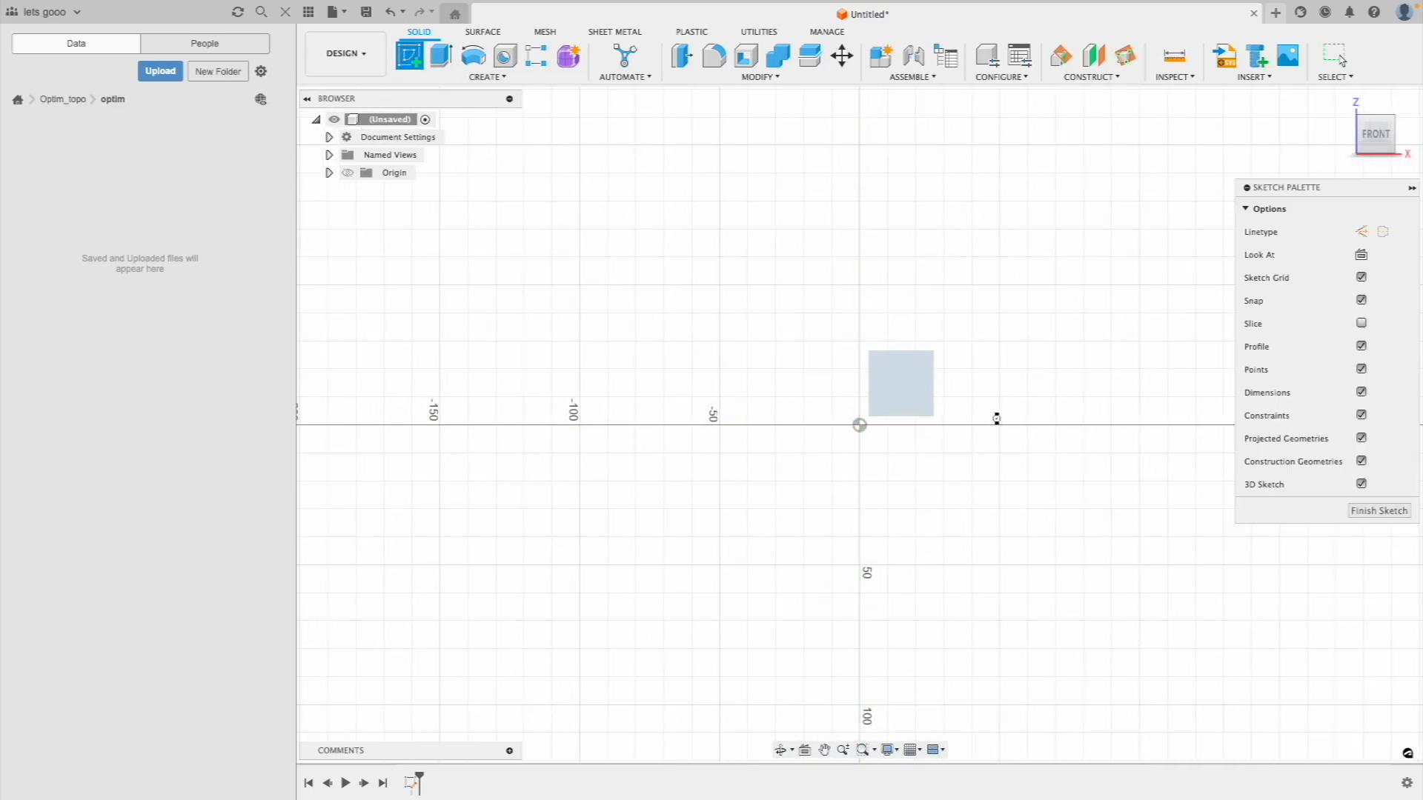
{"action": "left_click", "coordinate": [473, 56]}
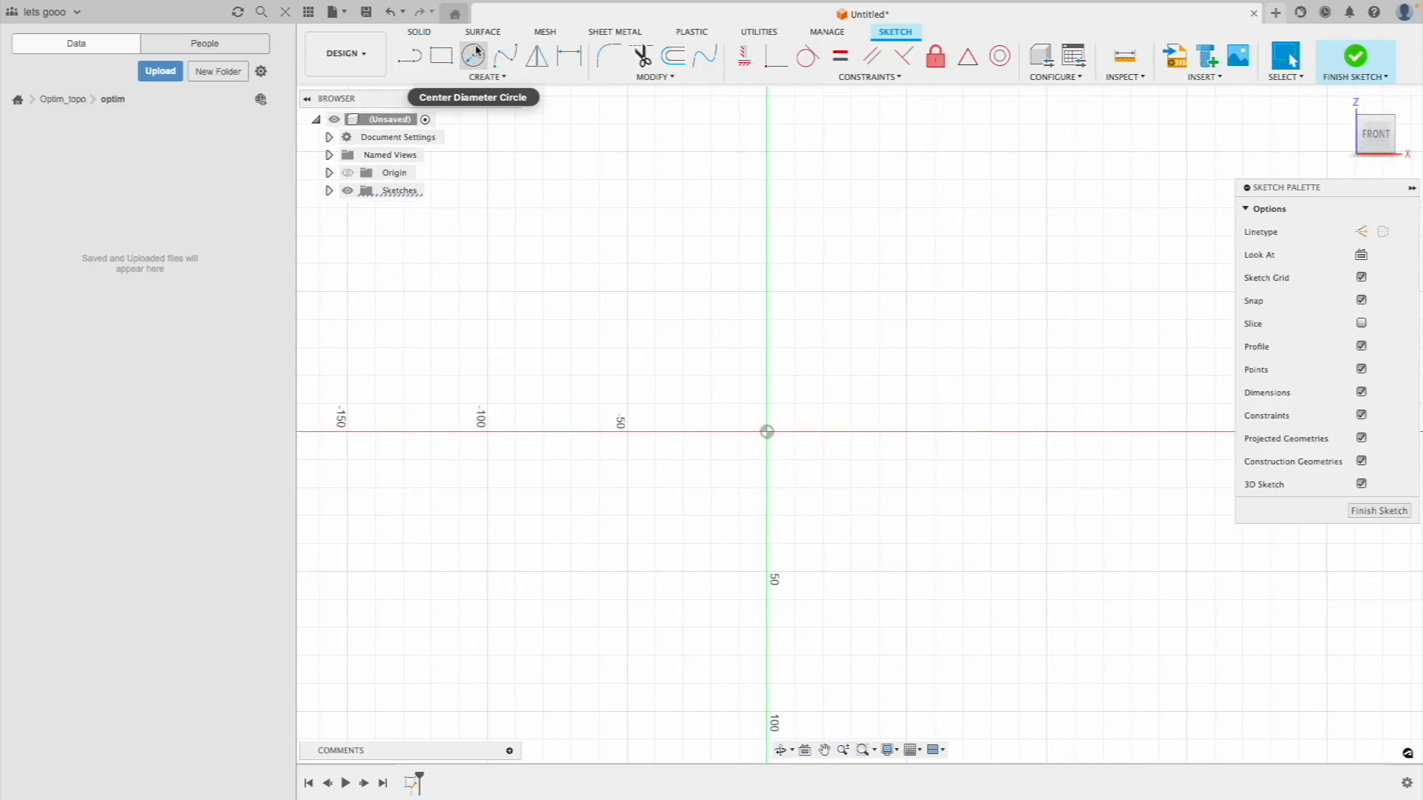
{"action": "left_click", "coordinate": [767, 431]}
{"action": "left_click", "coordinate": [767, 431]}
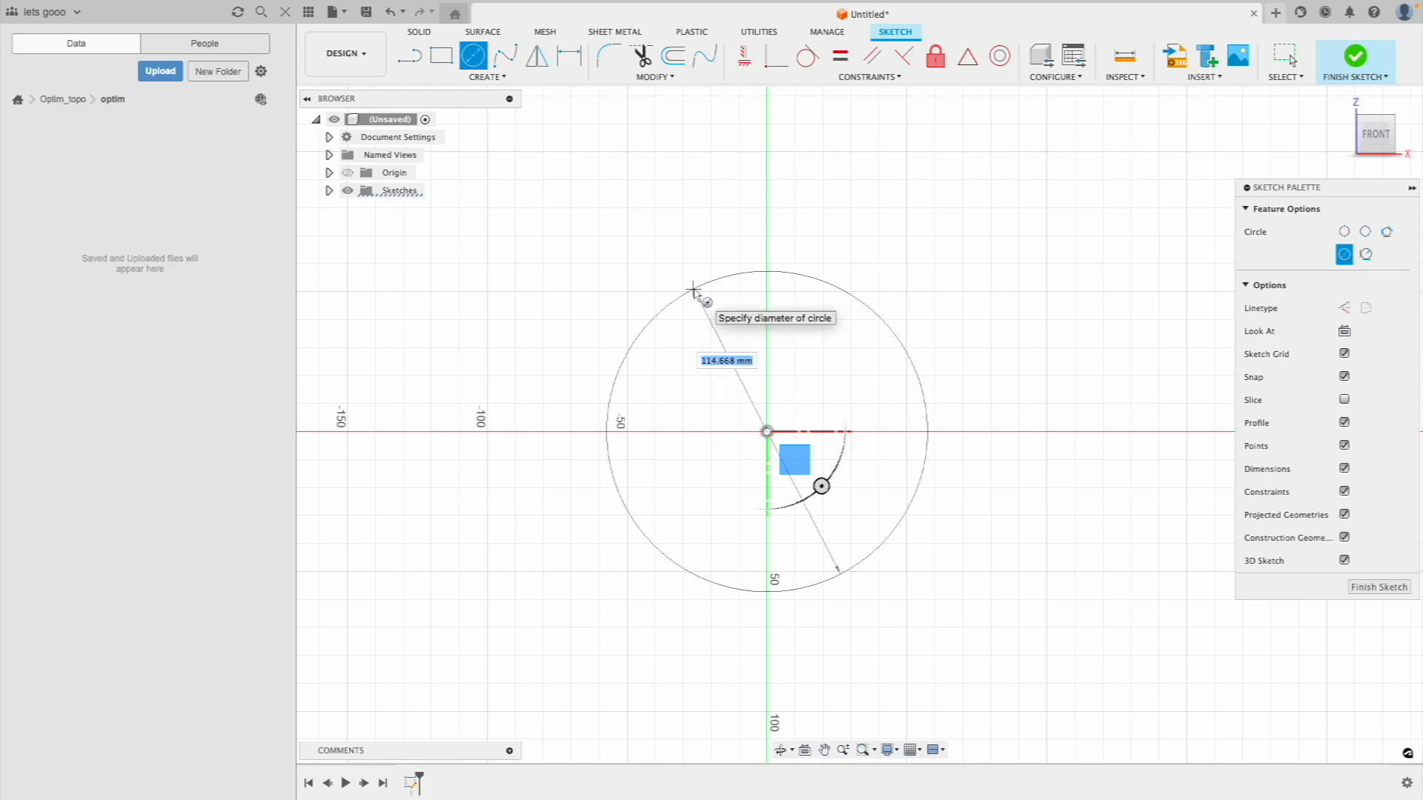
{"action": "type", "text": "100"}
{"action": "key", "text": "Return"}
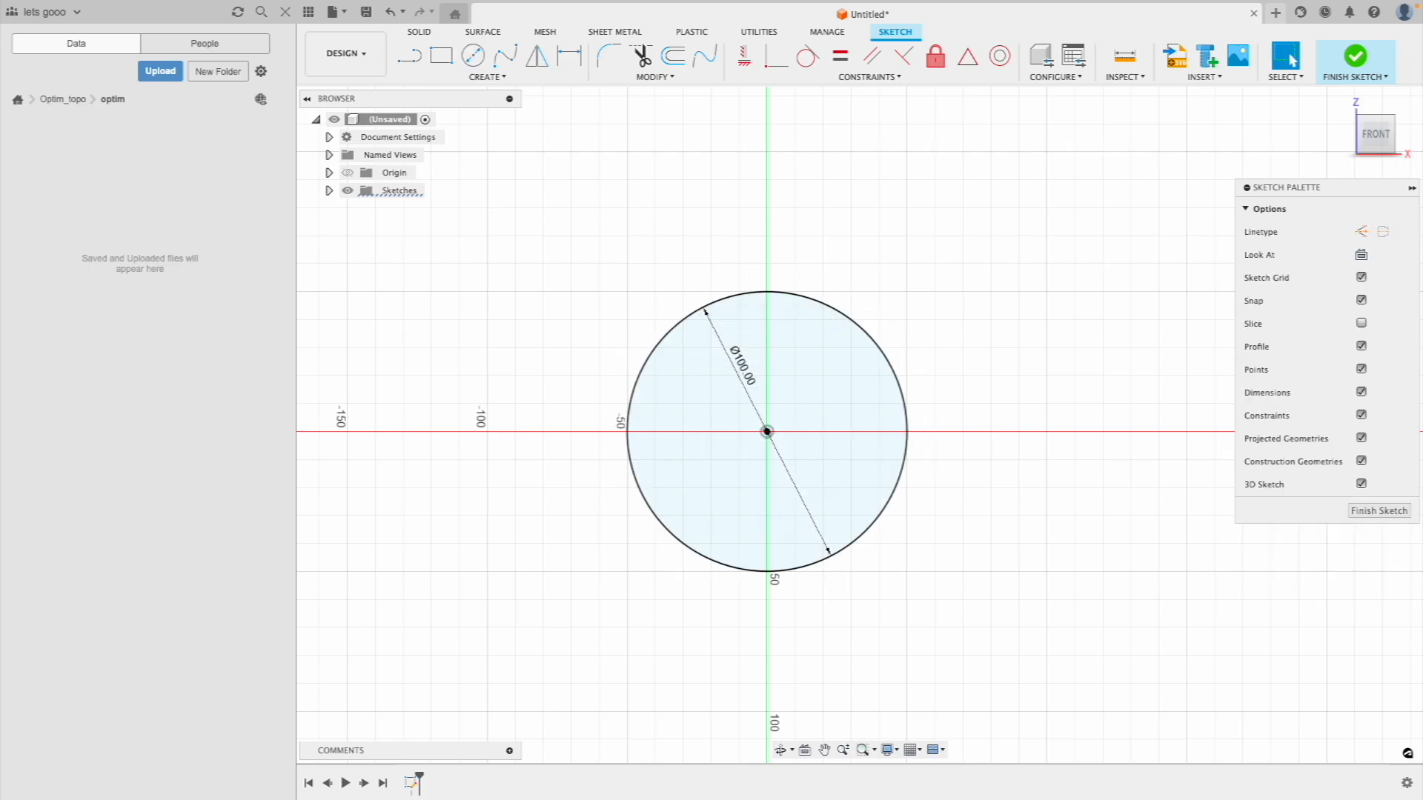
{"action": "key", "text": "Escape"}
Sketch a second, smaller circle centred on the origin and dimension its diameter to 10 mm
{"action": "scroll", "coordinate": [816, 248], "scroll_direction": "up", "scroll_amount": 2}
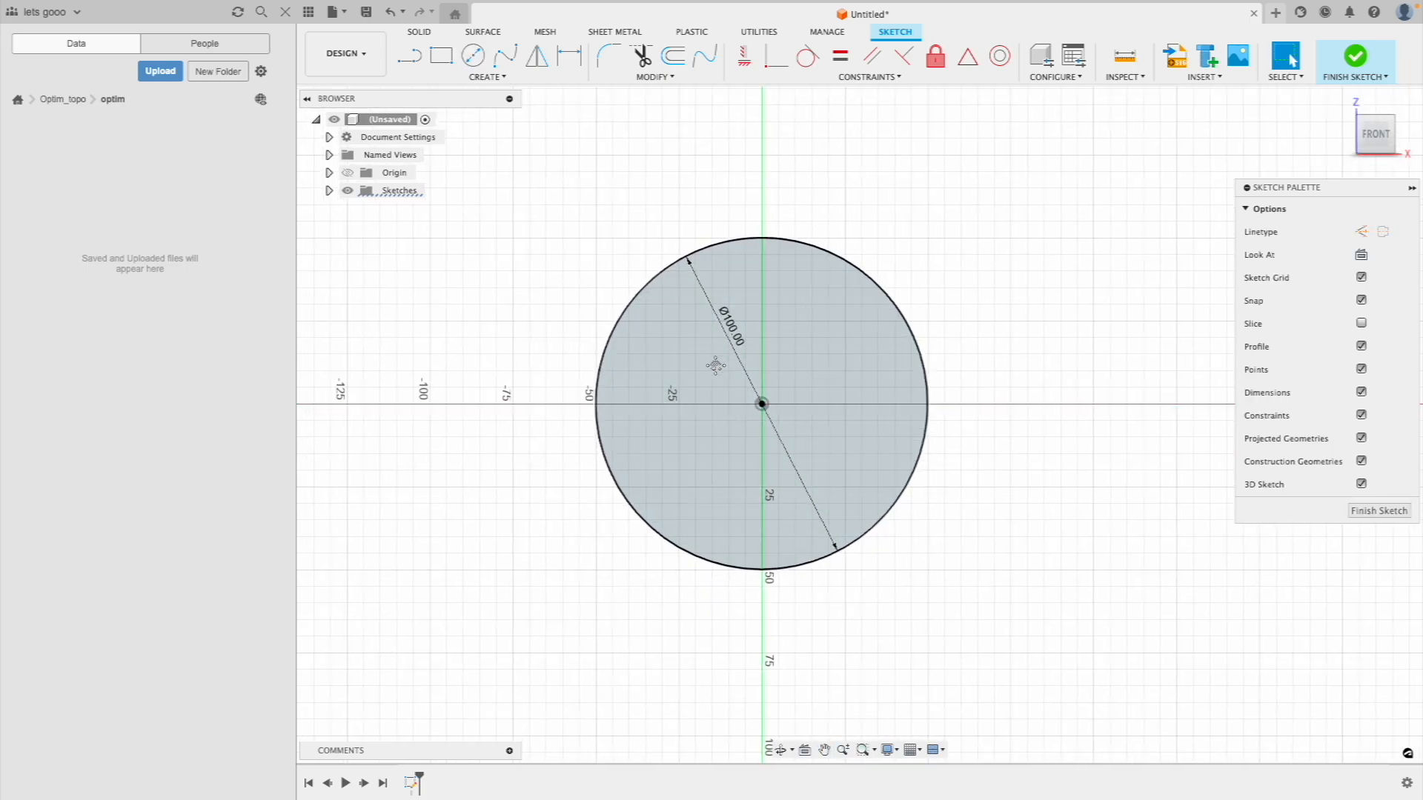
{"action": "key", "text": "c"}
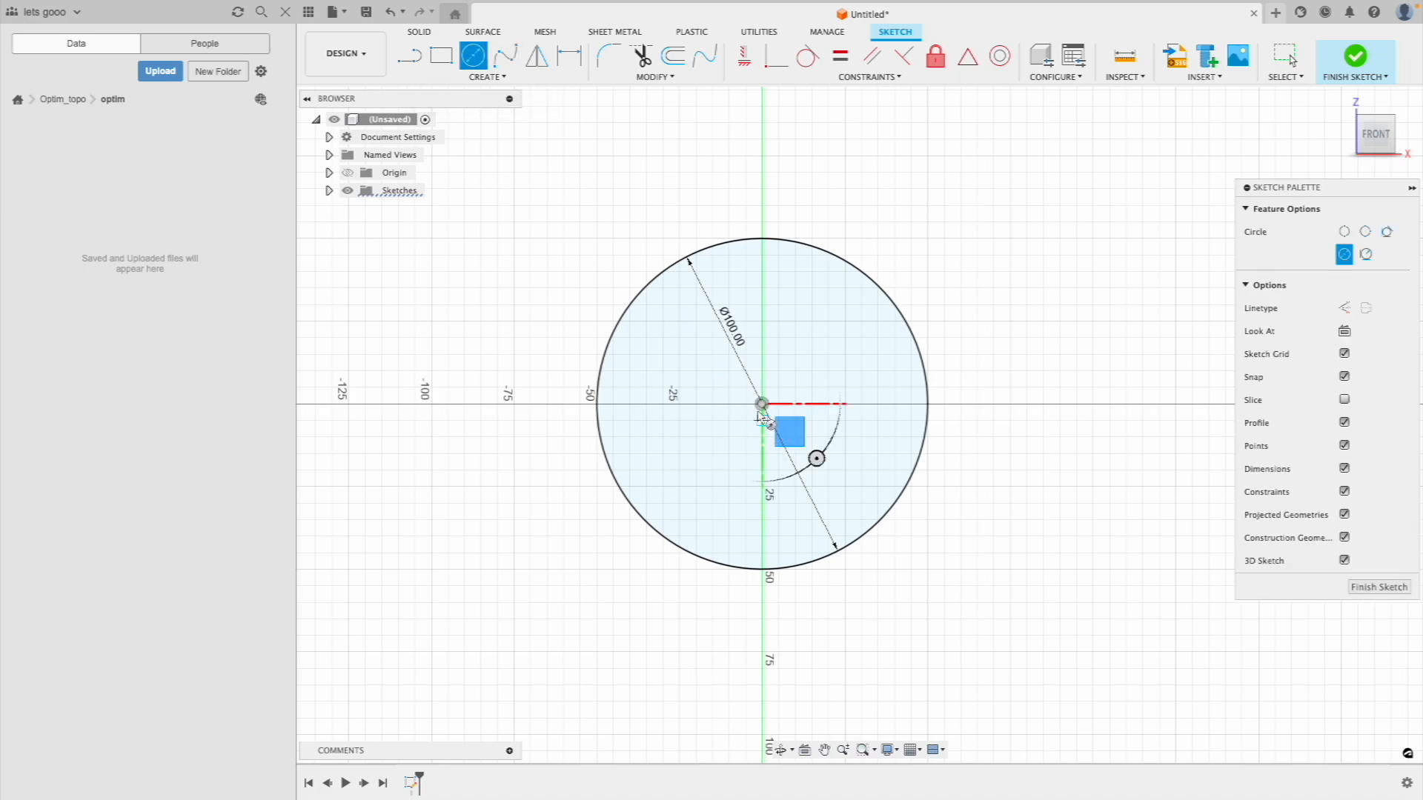
{"action": "left_click", "coordinate": [778, 420]}
{"action": "key", "text": "Escape"}
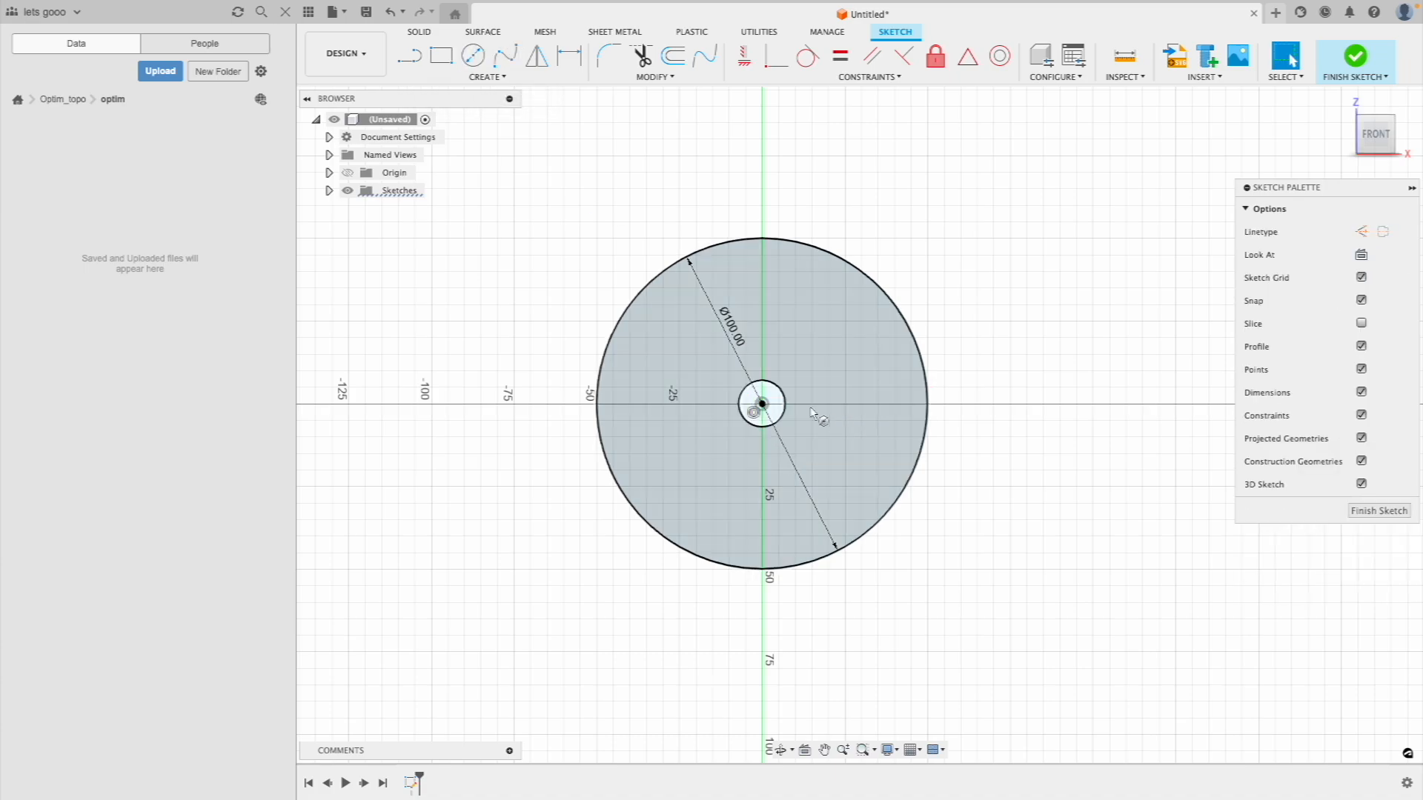
{"action": "left_click", "coordinate": [781, 404]}
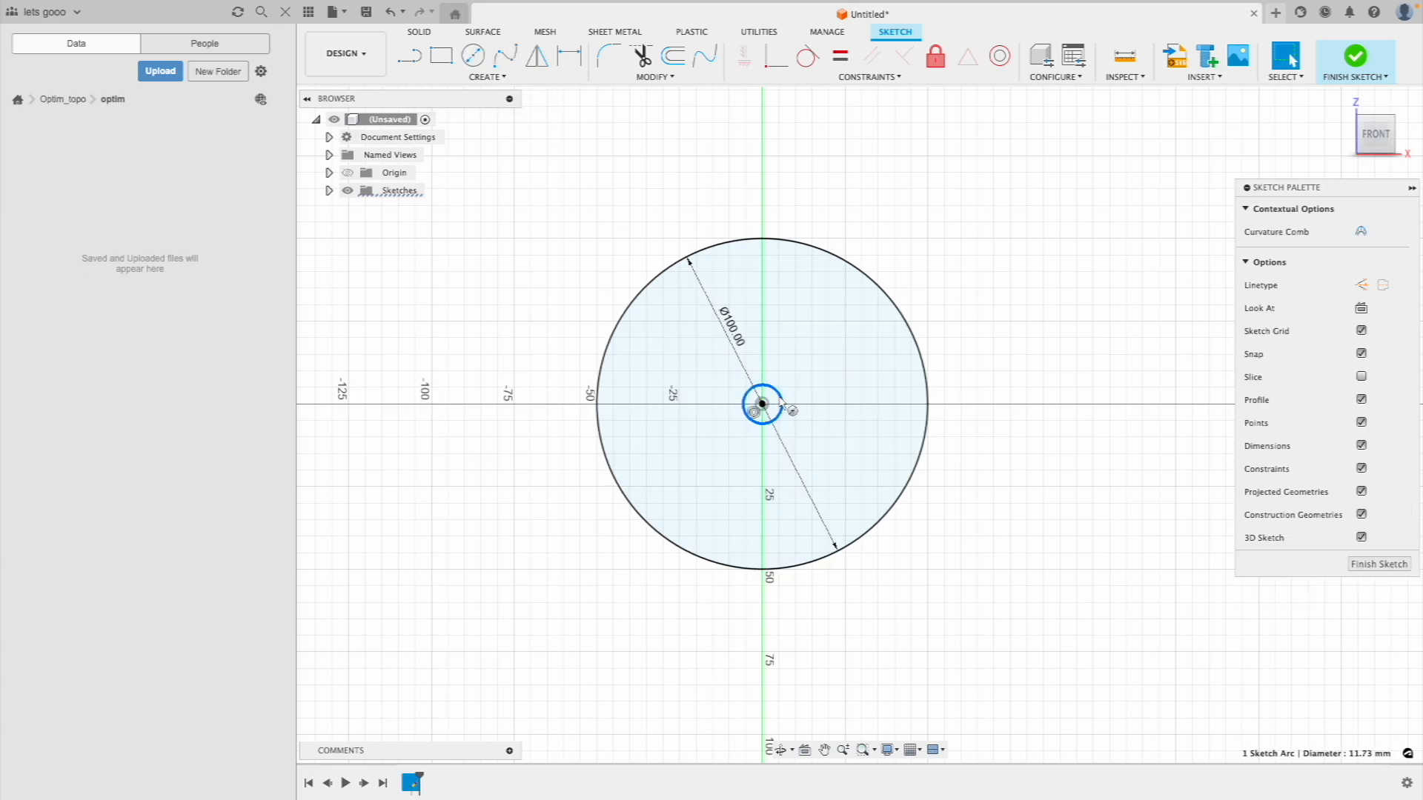
{"action": "key", "text": "d"}
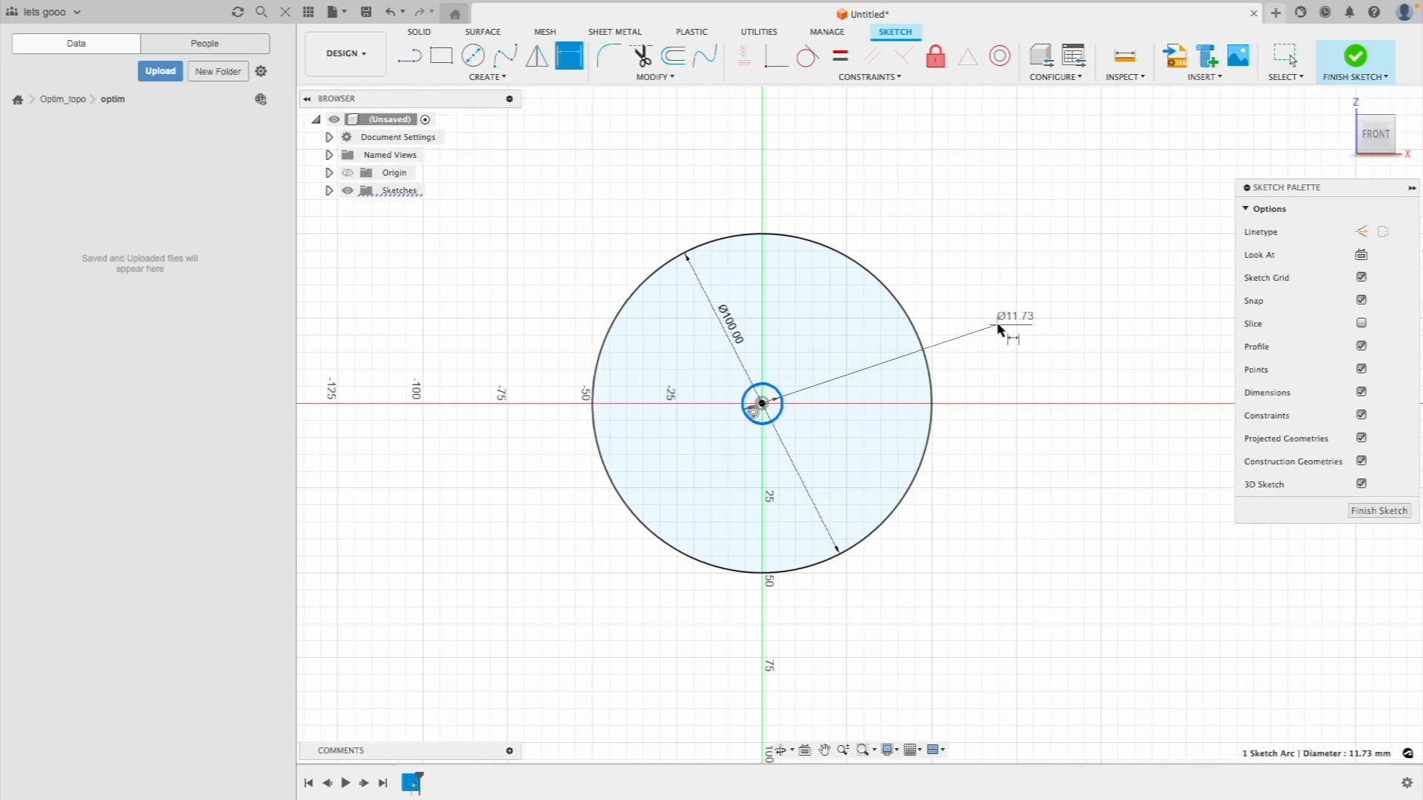
{"action": "left_click", "coordinate": [1003, 331]}
{"action": "type", "text": "10"}
{"action": "key", "text": "Return"}
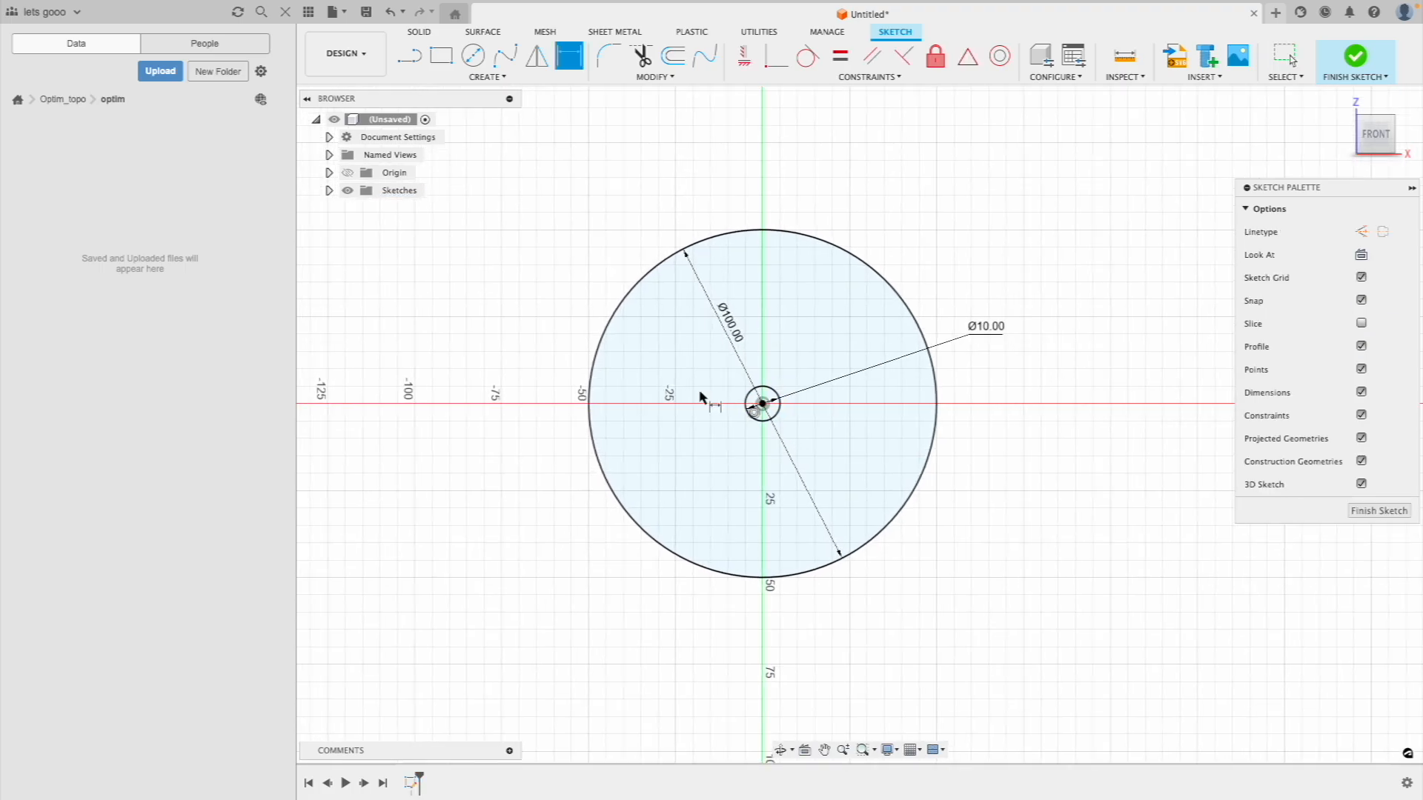
Offset the 10 mm hub circle outward by 2 mm
{"action": "scroll", "coordinate": [638, 415], "scroll_direction": "up", "scroll_amount": 3}
{"action": "mouse_move", "coordinate": [797, 432]}
{"action": "middle_mouse_down"}
{"action": "mouse_move", "coordinate": [843, 414]}
{"action": "mouse_move", "coordinate": [819, 424]}
{"action": "middle_mouse_up"}
{"action": "scroll", "coordinate": [835, 423], "scroll_direction": "up", "scroll_amount": 1}
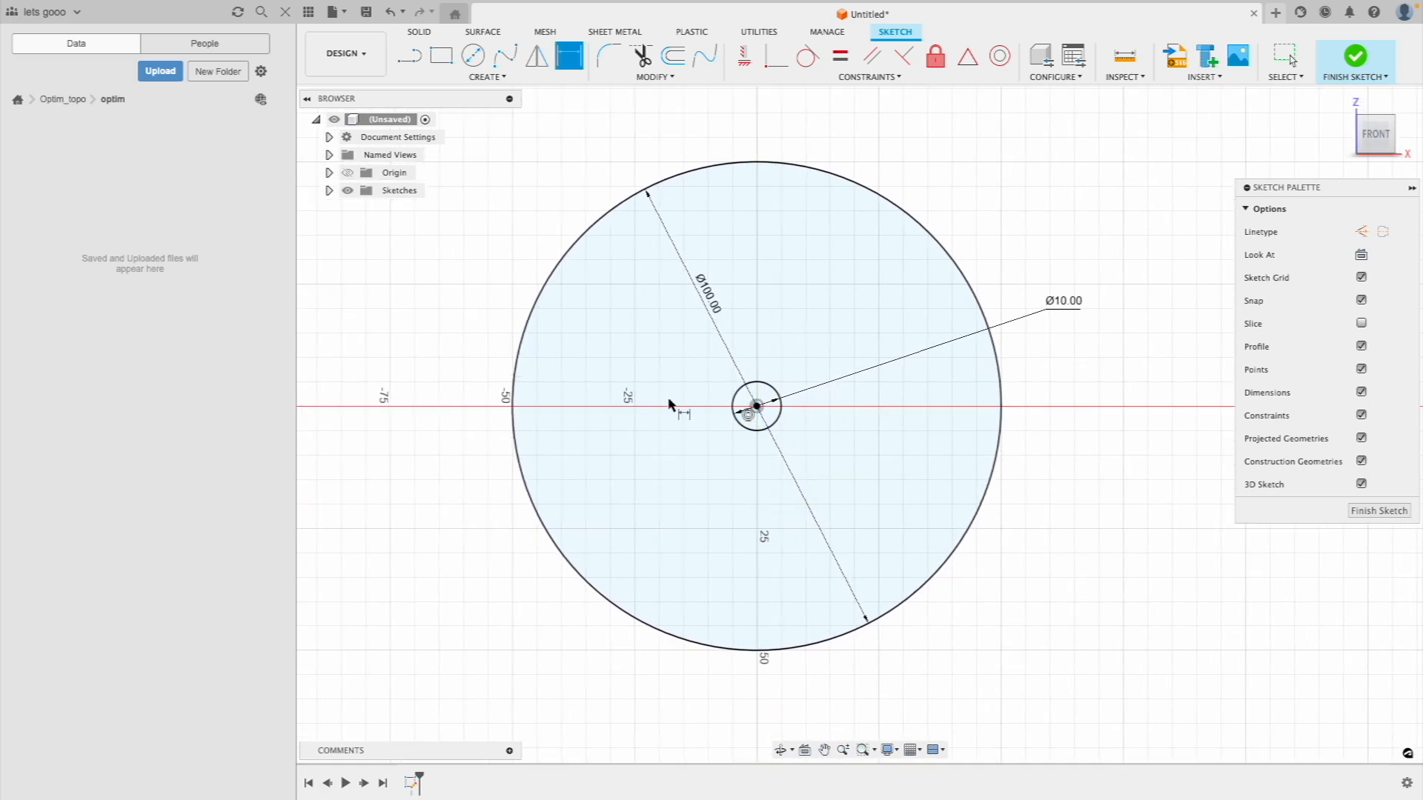
{"action": "scroll", "coordinate": [778, 492], "scroll_direction": "up", "scroll_amount": 1}
{"action": "middle_click_drag", "start_coordinate": [778, 492], "coordinate": [813, 506]}
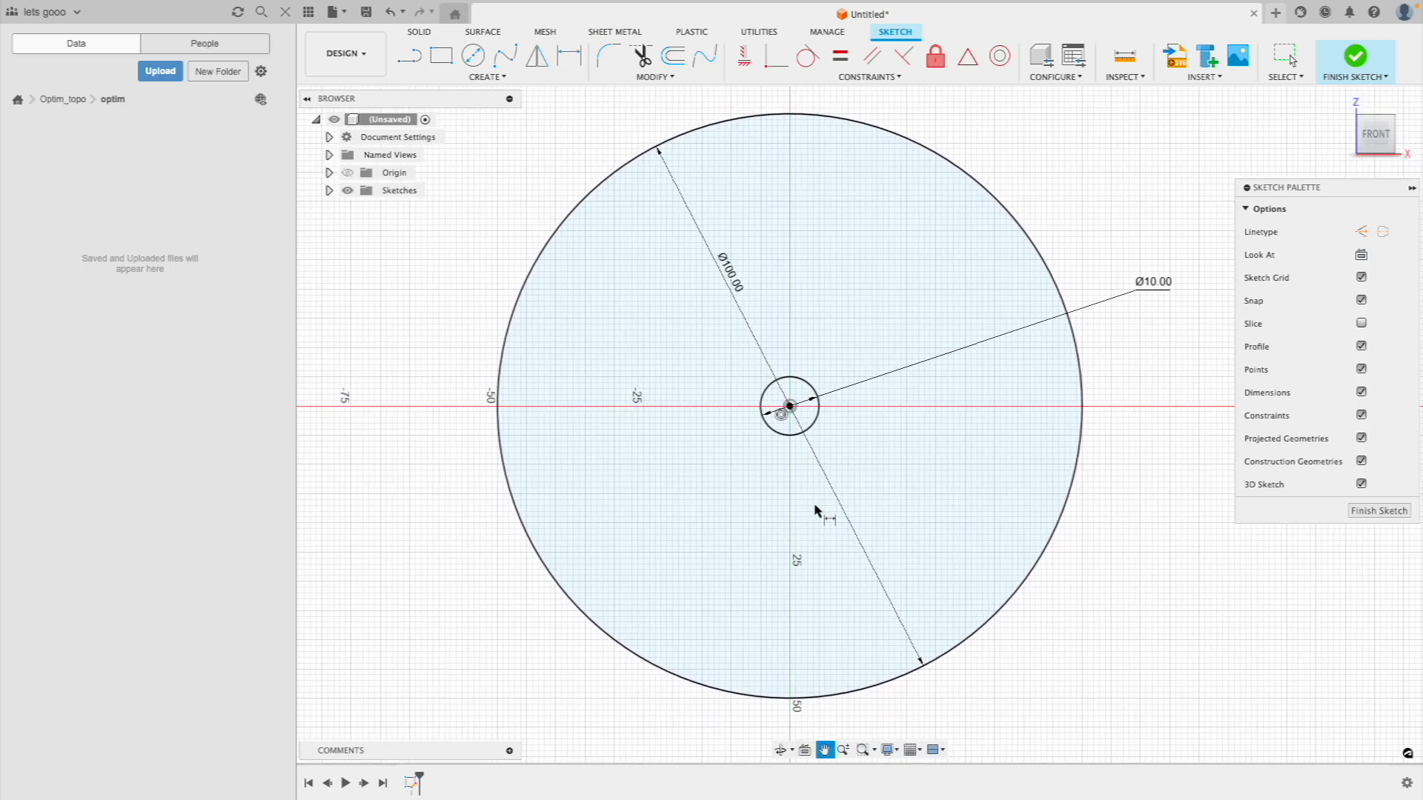
{"action": "left_click", "coordinate": [688, 58]}
{"action": "left_click", "coordinate": [799, 376]}
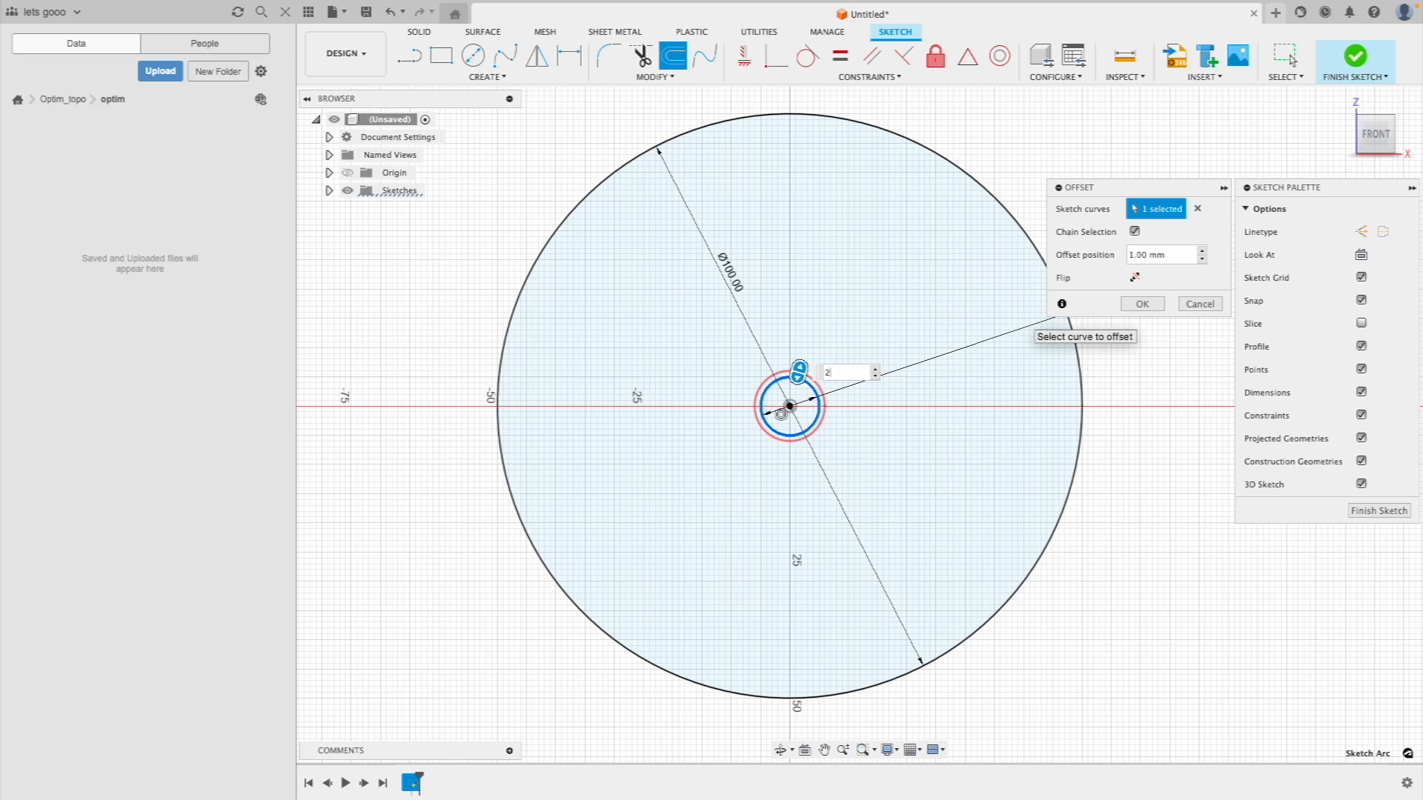
{"action": "type", "text": "2"}
{"action": "key", "text": "Return"}
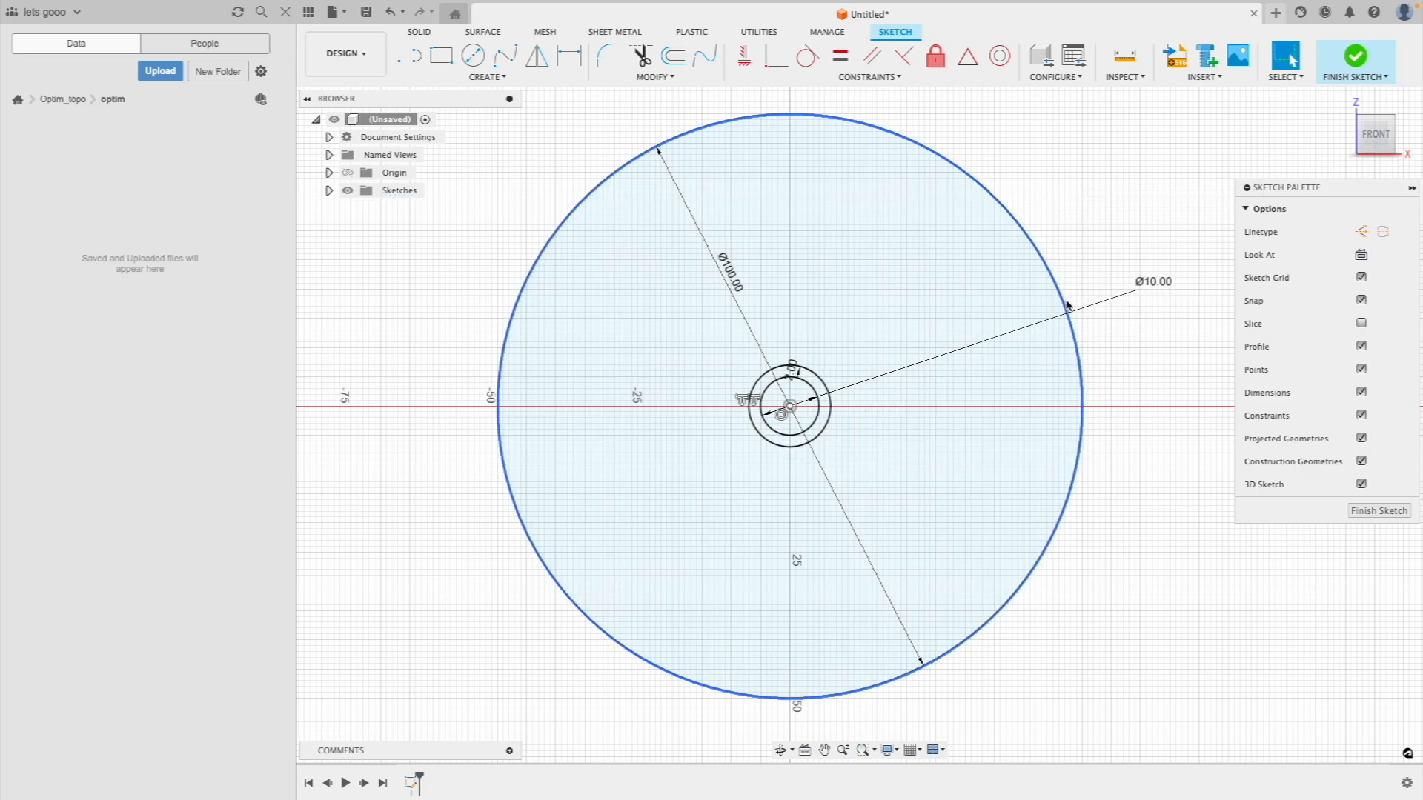
Offset the 100 mm outer circle inward by 2 mm, entering -2 as the offset position
{"action": "left_click", "coordinate": [1068, 305]}
{"action": "left_click", "coordinate": [681, 65]}
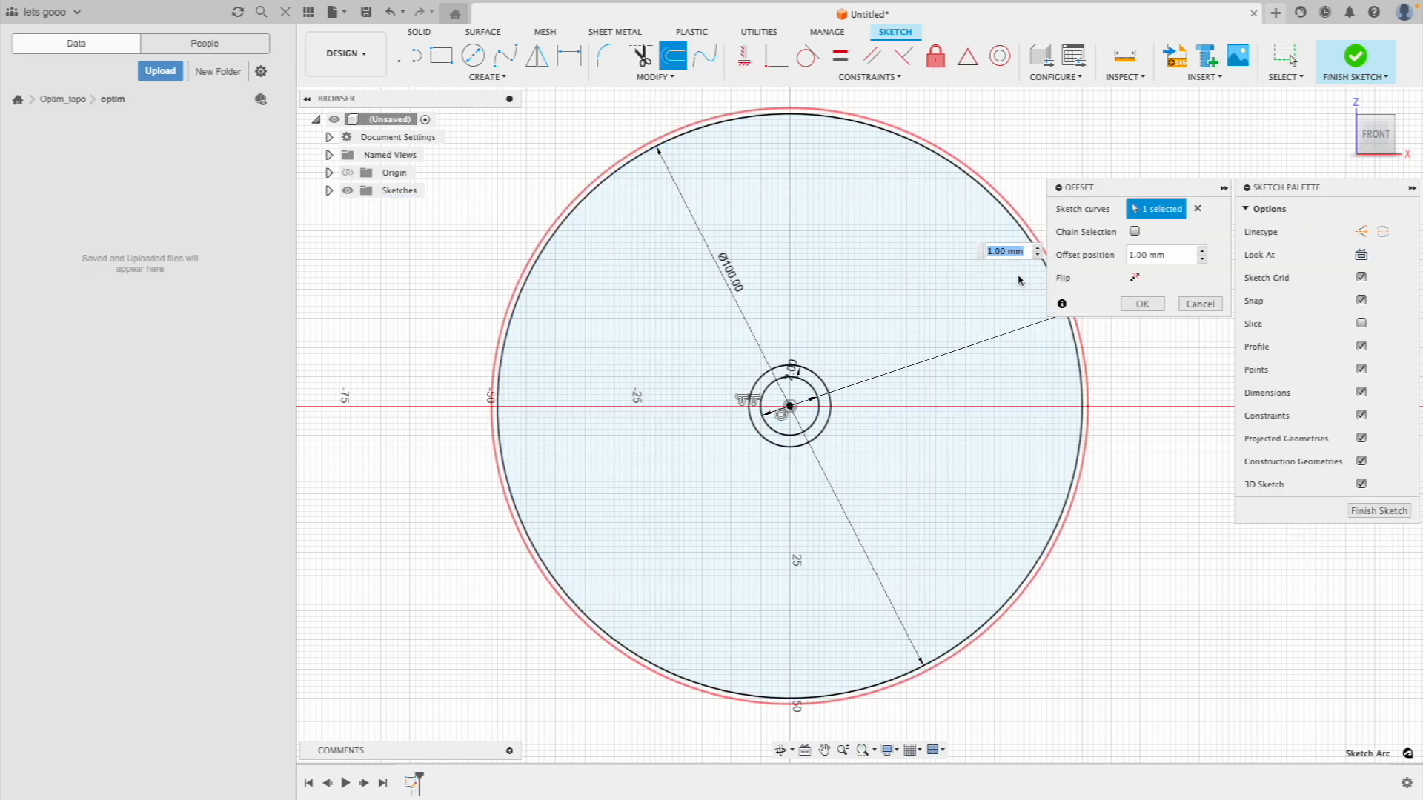
{"action": "type", "text": "-2"}
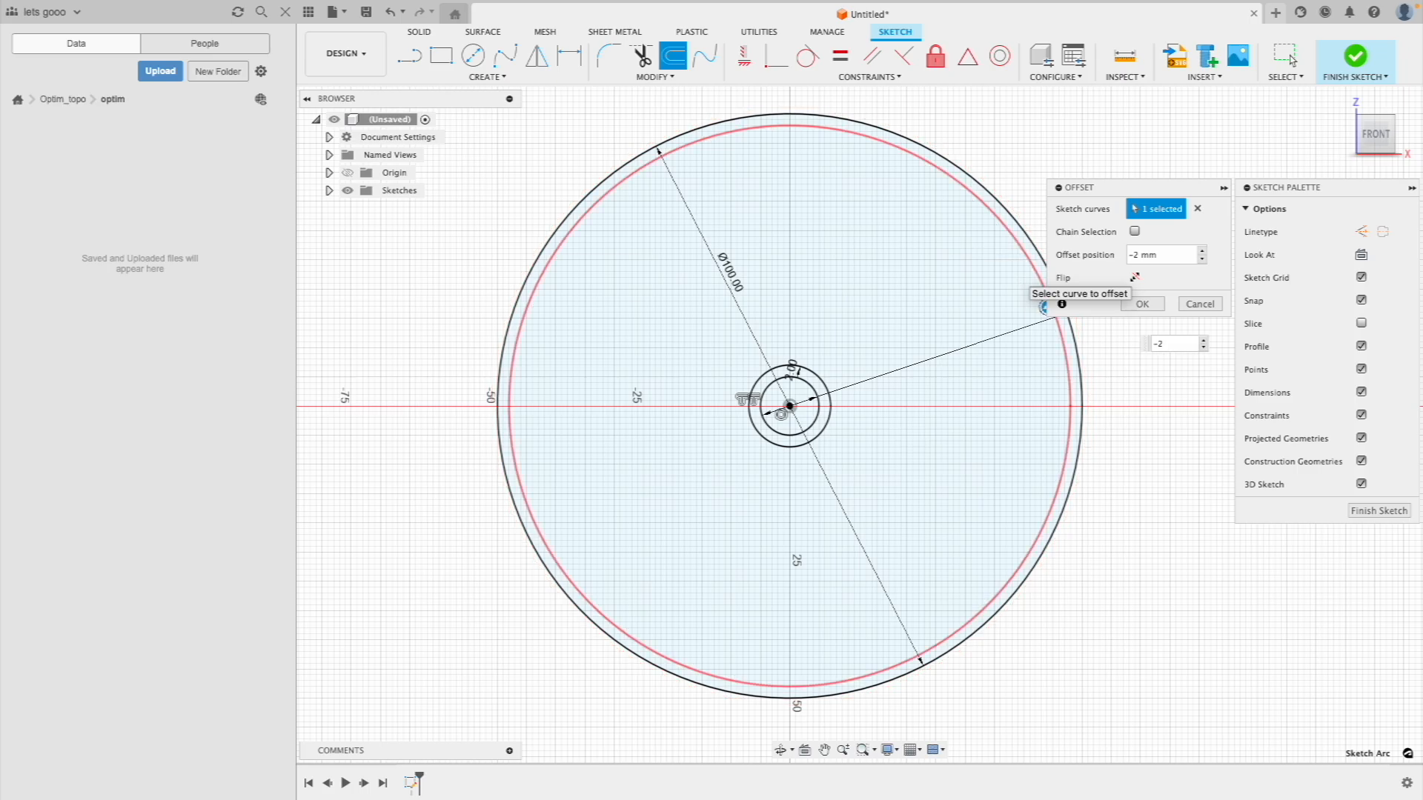
{"action": "key", "text": "Return"}
Examine the sketch profiles of the wheel: the area between hub and rim, the hub ring and the outer ring
{"action": "left_click", "coordinate": [757, 608]}
{"action": "scroll", "coordinate": [968, 591], "scroll_direction": "down", "scroll_amount": 3}
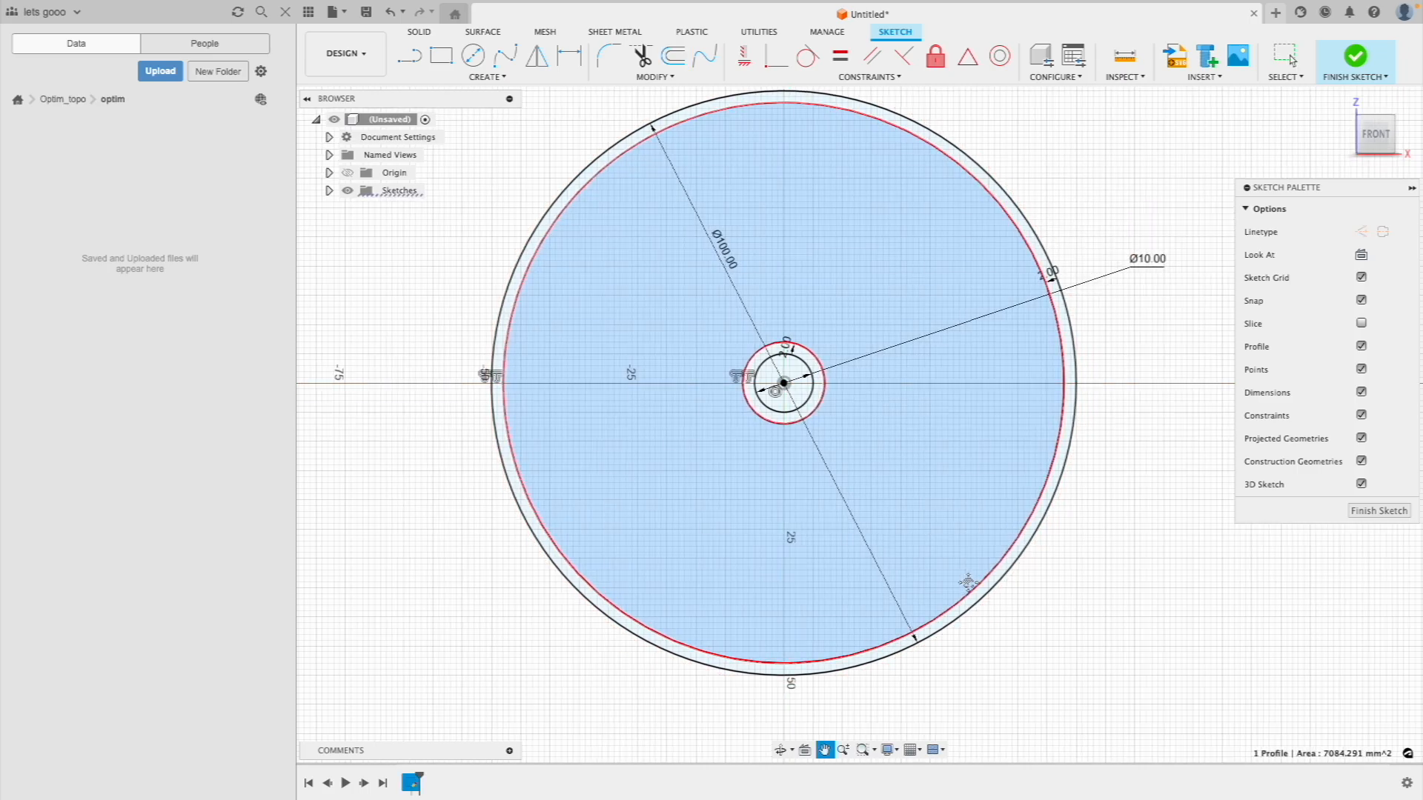
{"action": "scroll", "coordinate": [669, 301], "scroll_direction": "up", "scroll_amount": 2}
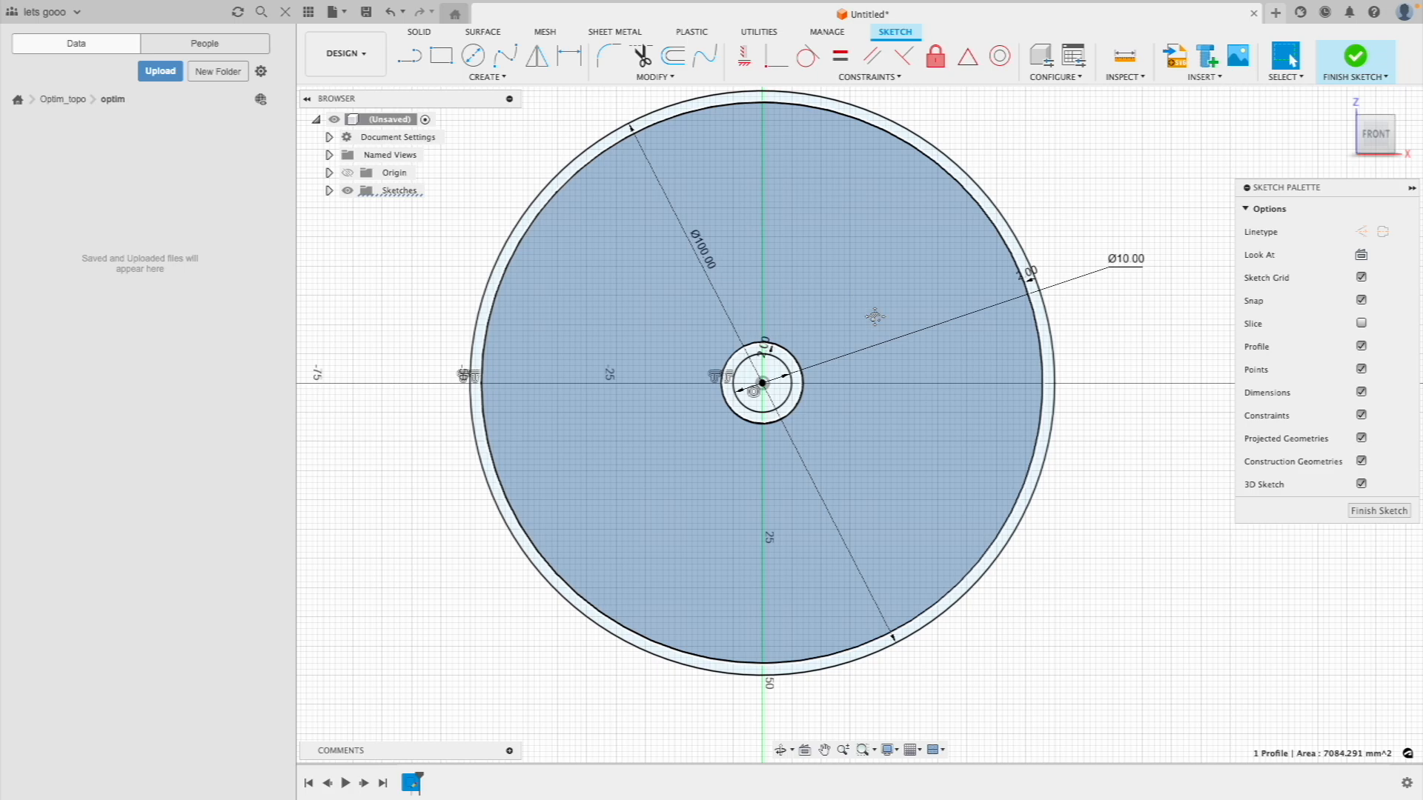
{"action": "scroll", "coordinate": [766, 416], "scroll_direction": "up", "scroll_amount": 2}
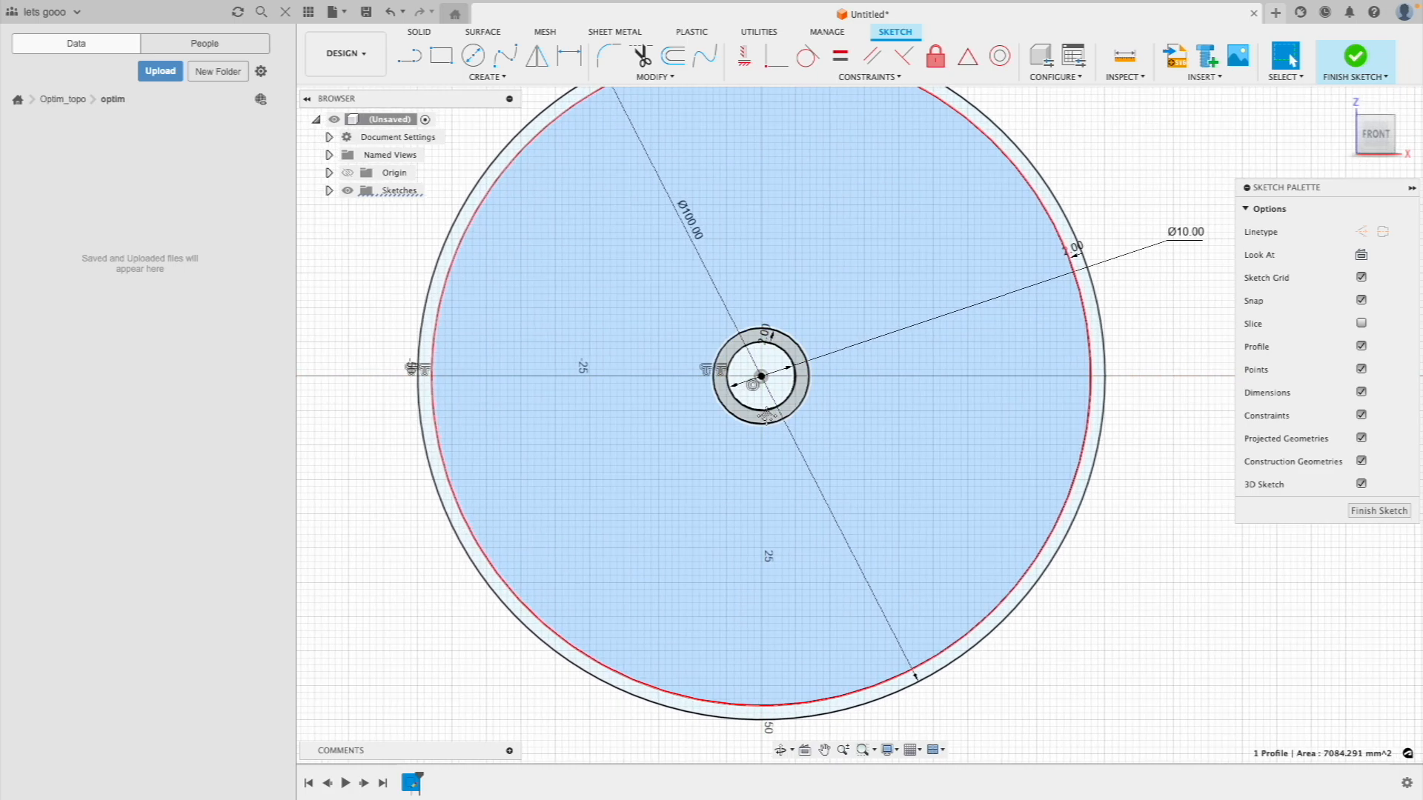
{"action": "left_click", "coordinate": [765, 416]}
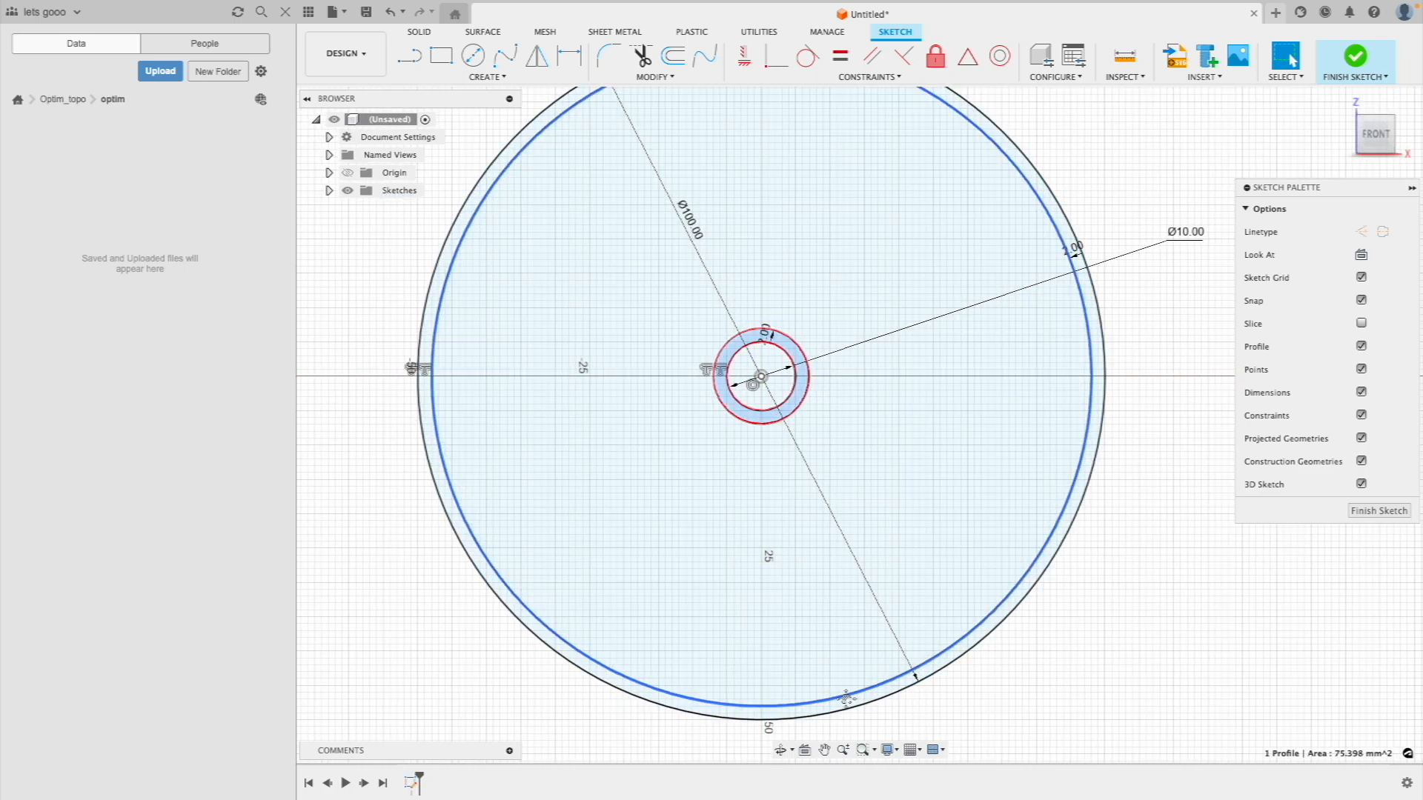
{"action": "left_click", "coordinate": [843, 704]}
{"action": "left_click", "coordinate": [747, 410]}
{"action": "left_click", "coordinate": [1188, 492]}
Draw two lines from the wheel's centre to the lower part of the outer circle, each 50 mm long, one on either side of vertical
{"action": "left_click", "coordinate": [401, 56]}
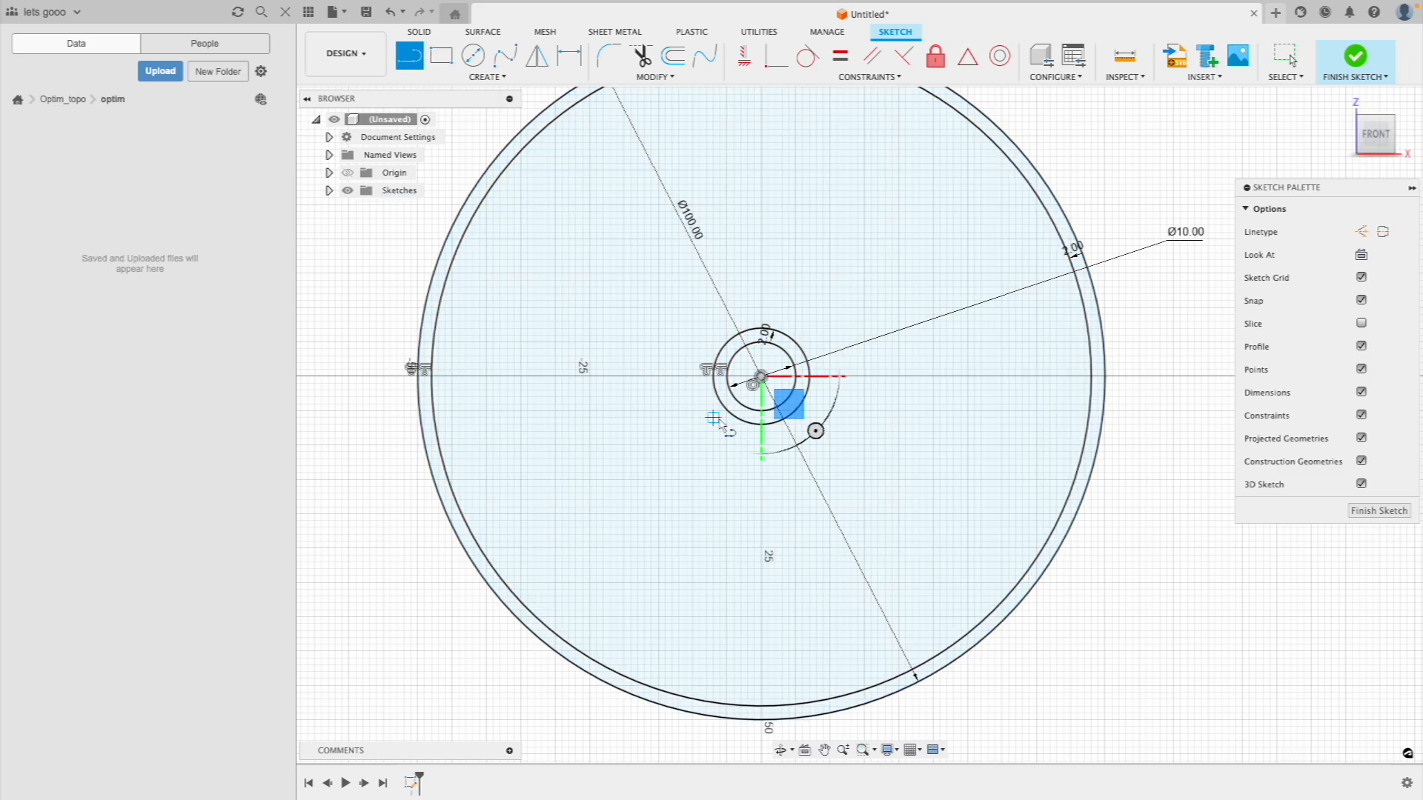
{"action": "left_click", "coordinate": [761, 375]}
{"action": "middle_click_drag", "start_coordinate": [656, 671], "coordinate": [665, 526]}
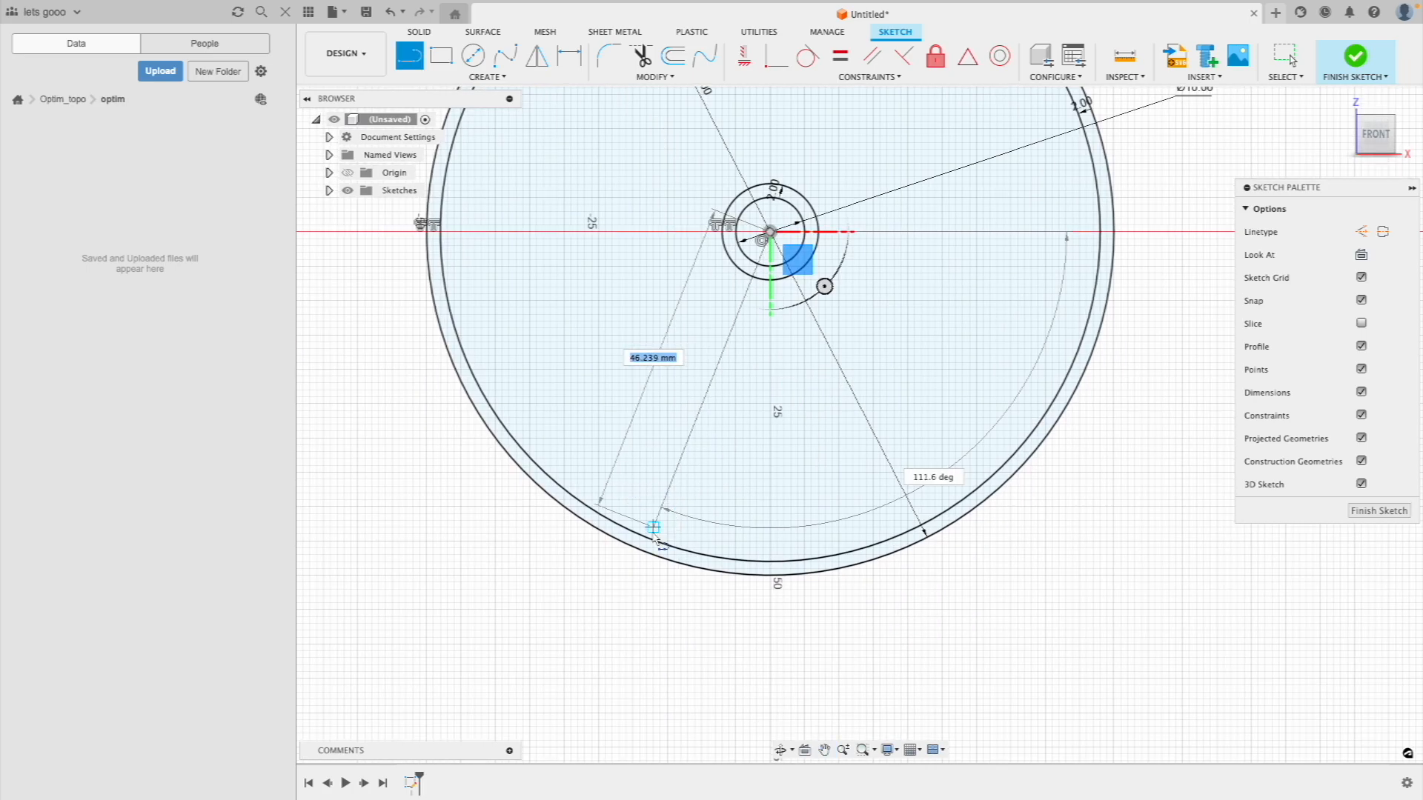
{"action": "left_click", "coordinate": [623, 543]}
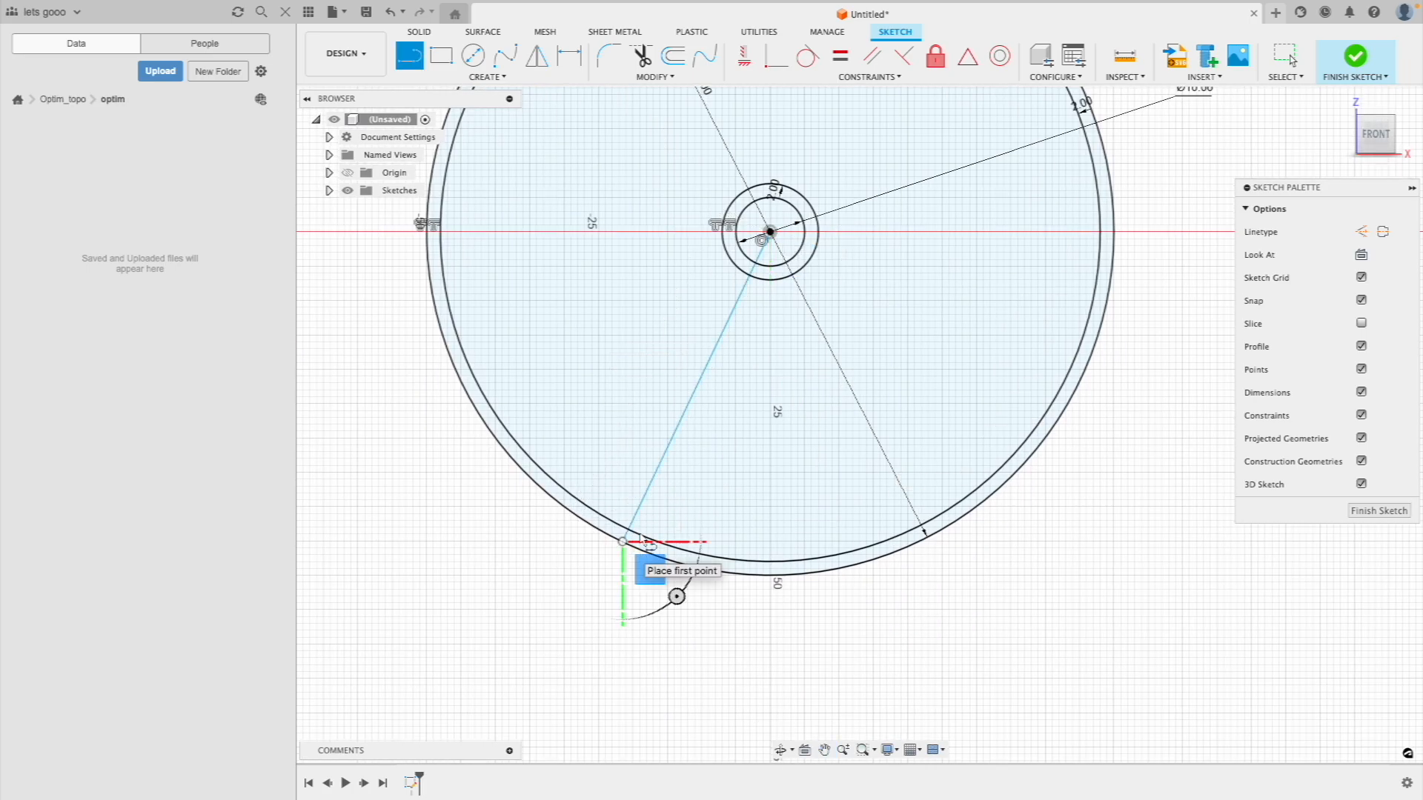
{"action": "left_click", "coordinate": [770, 234]}
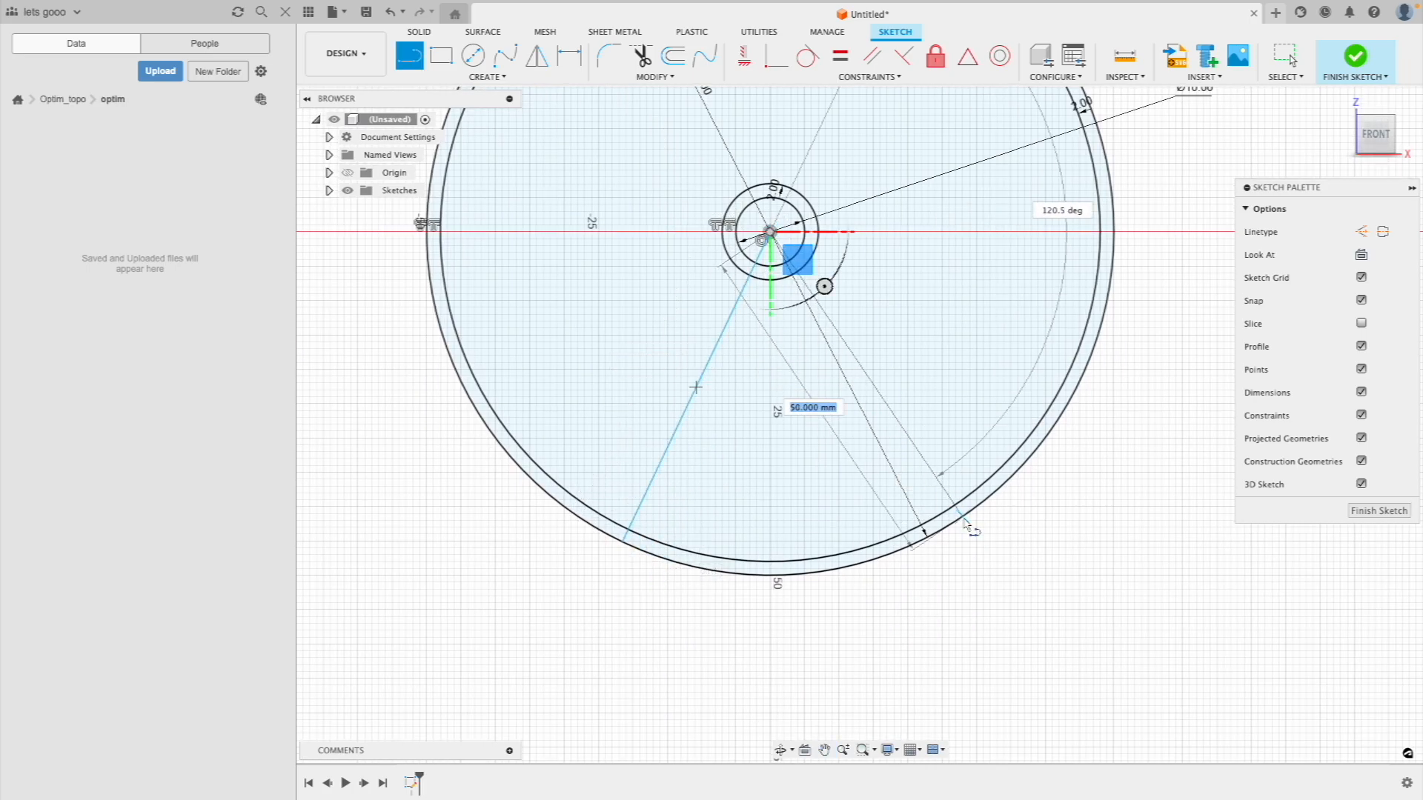
{"action": "left_click", "coordinate": [963, 517]}
{"action": "key", "text": "Escape"}
{"action": "left_click", "coordinate": [652, 490]}
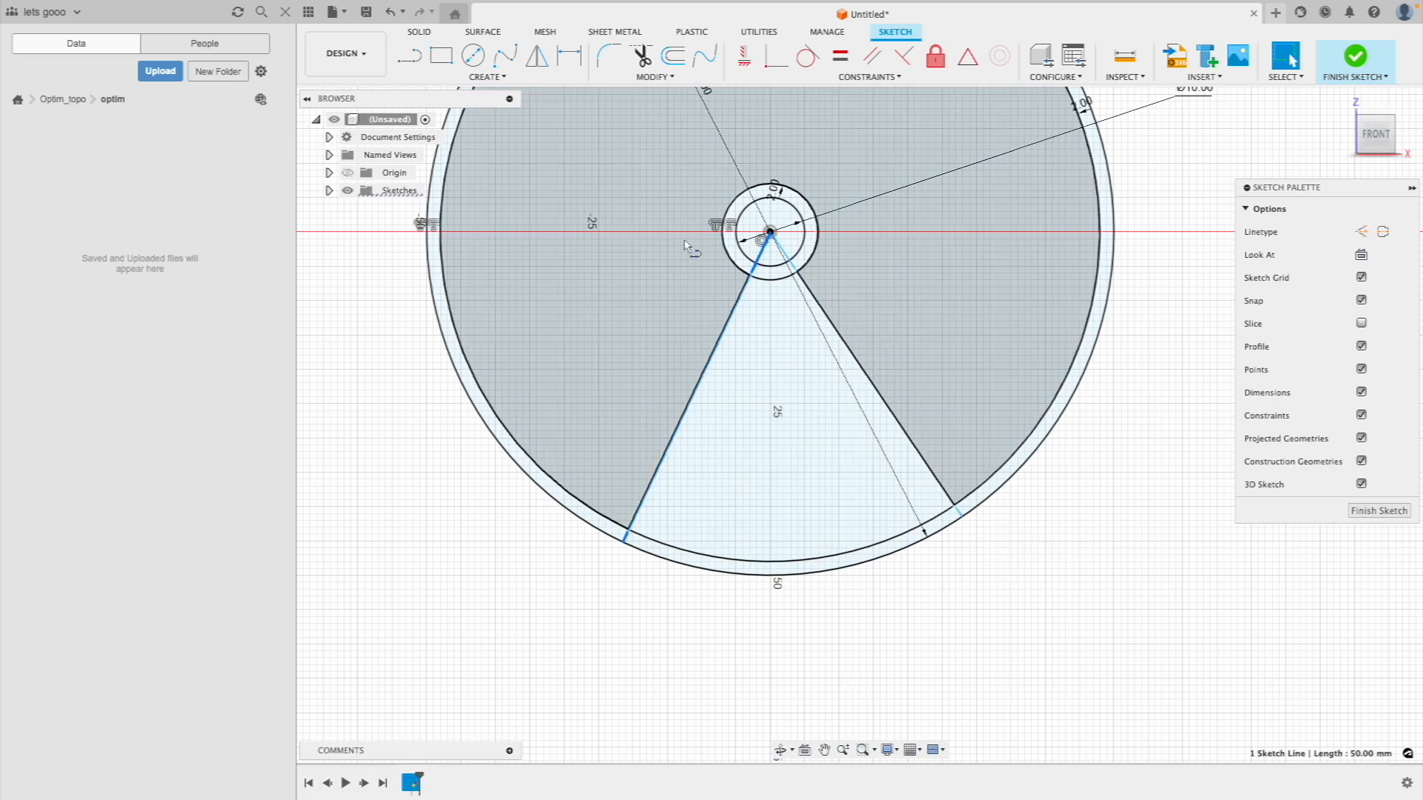
{"action": "key", "text": "Escape"}
Draw a vertical construction line from the wheel's centre down to the outer circle, between the two radial lines
{"action": "key", "text": "l"}
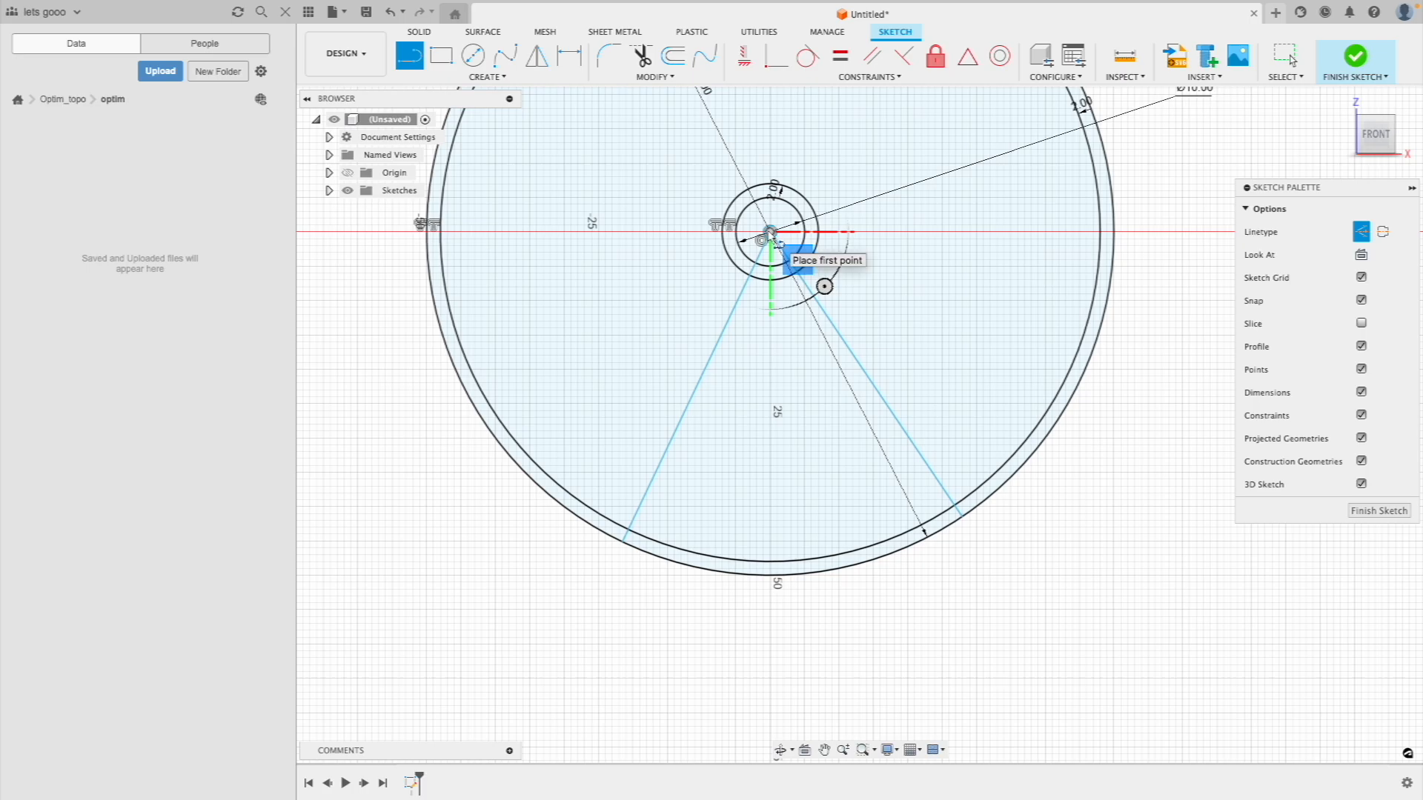
{"action": "left_click", "coordinate": [770, 232]}
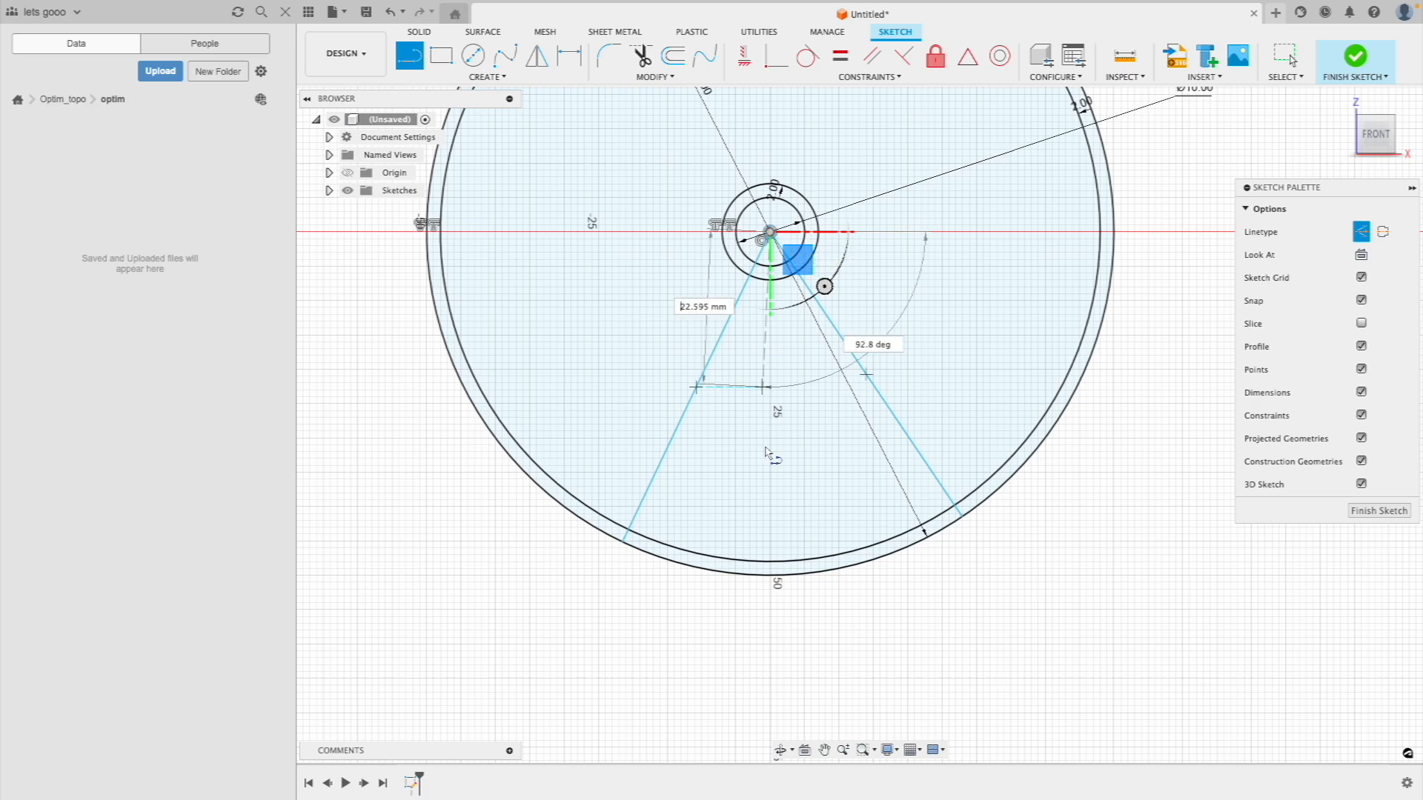
{"action": "left_click", "coordinate": [772, 575]}
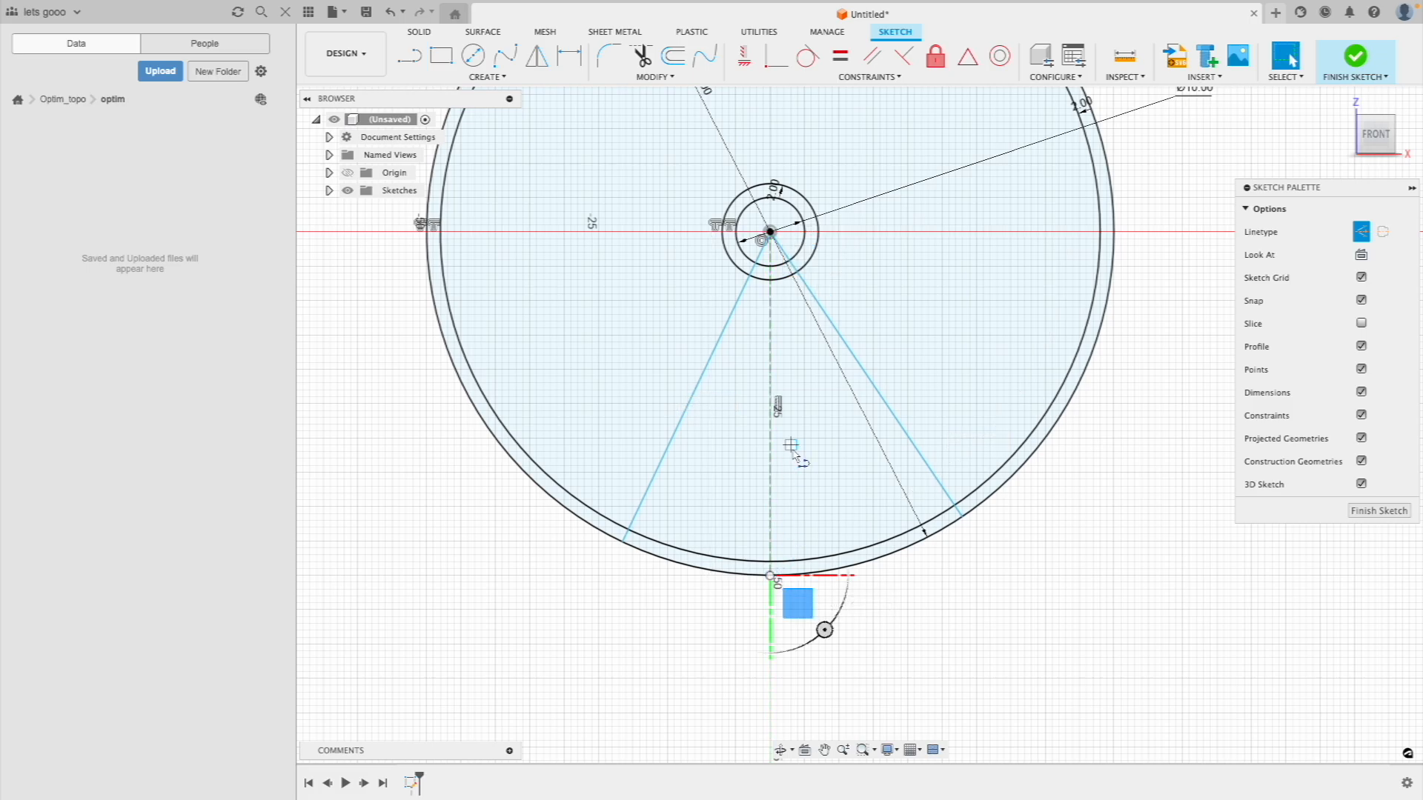
{"action": "key", "text": "Escape"}
Constrain the two radial lines symmetric about the vertical construction line and swing them closer together
{"action": "left_click", "coordinate": [669, 467]}
{"action": "left_click", "coordinate": [911, 449], "text": "shift"}
{"action": "left_click", "coordinate": [771, 467], "text": "shift"}
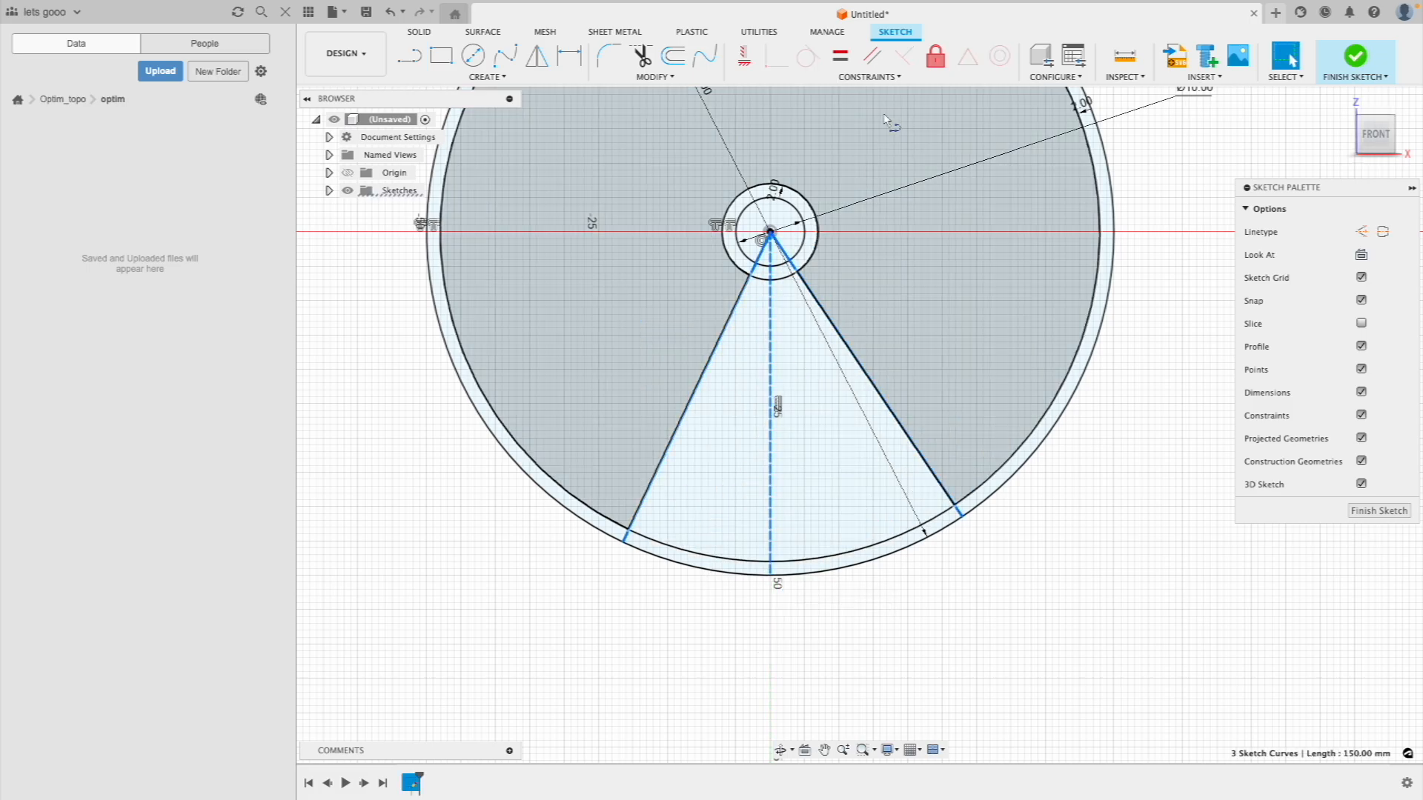
{"action": "left_click", "coordinate": [869, 76]}
{"action": "left_click", "coordinate": [786, 248]}
{"action": "key", "text": "Escape"}
{"action": "left_click_drag", "start_coordinate": [867, 430], "coordinate": [807, 432]}
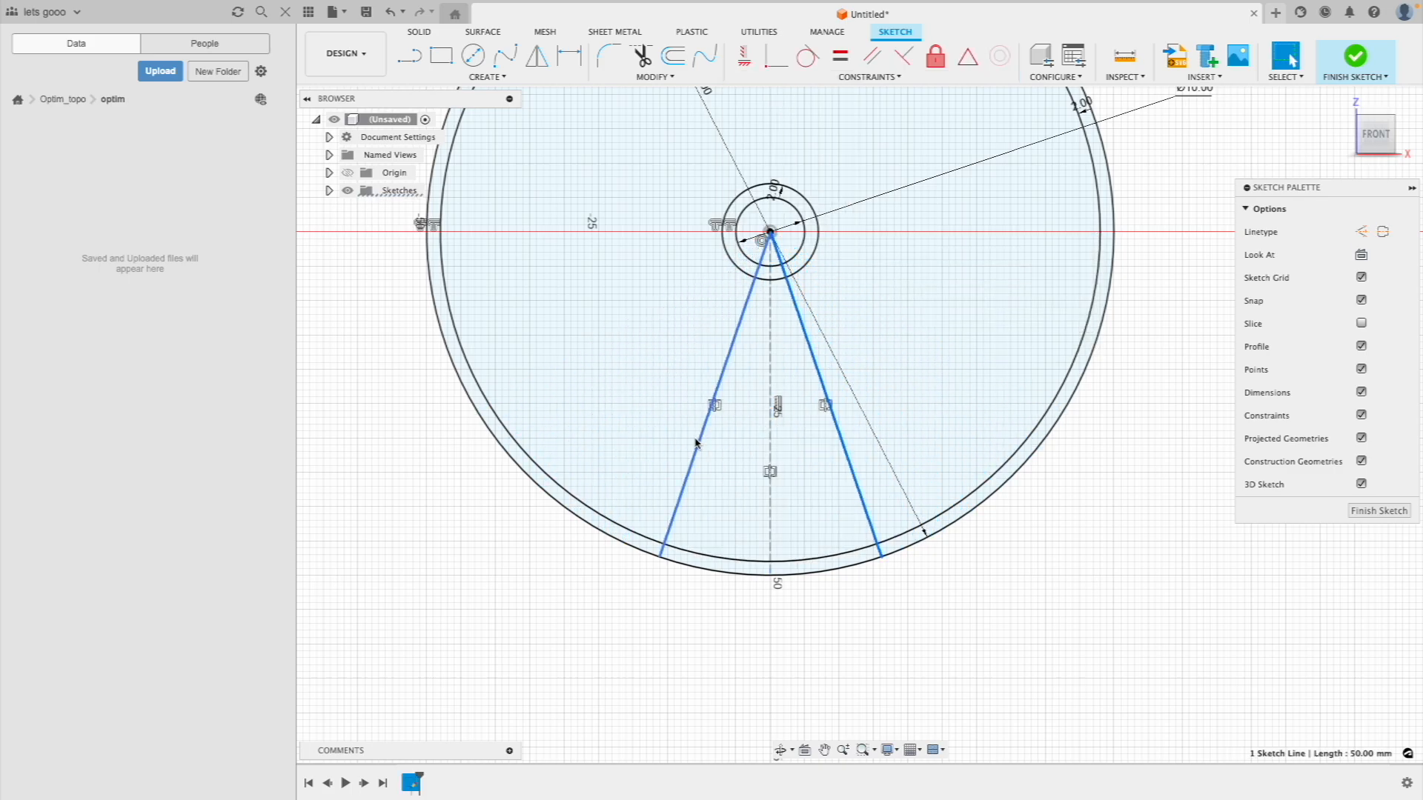
Dimension the angle between the two radial lines to 72° and finish the sketch
{"action": "key", "text": "d"}
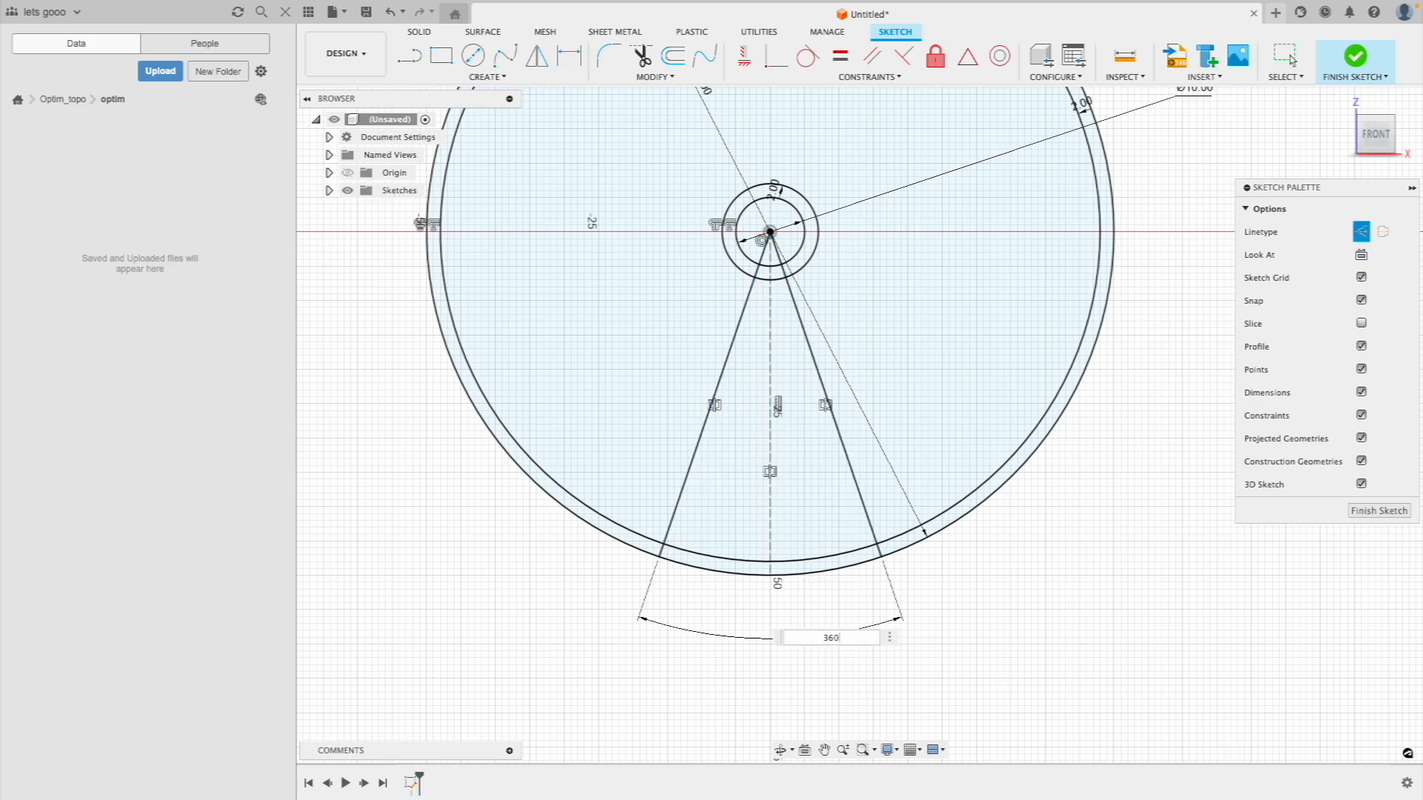
{"action": "key", "text": "Return"}
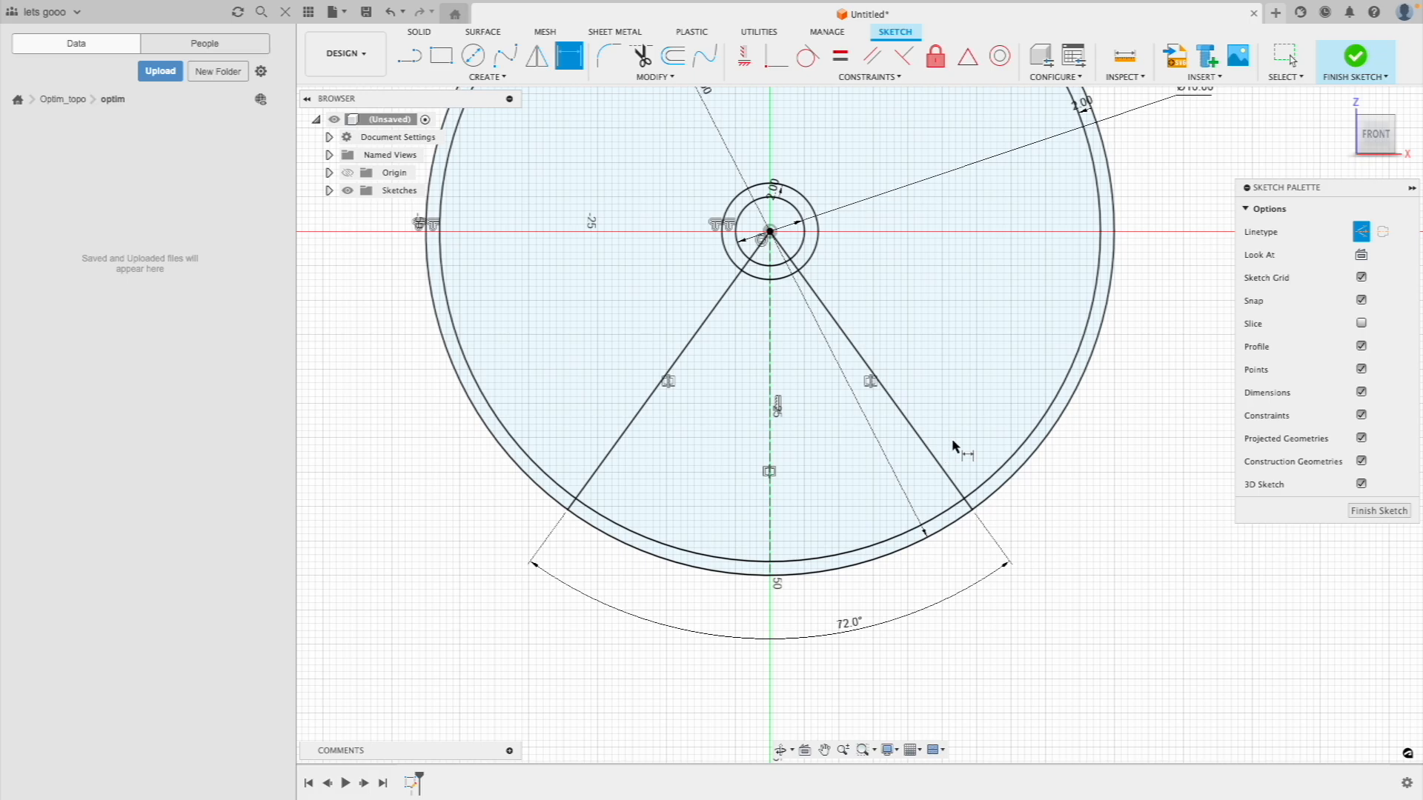
{"action": "scroll", "coordinate": [950, 438], "scroll_direction": "down", "scroll_amount": 3}
{"action": "left_click", "coordinate": [1379, 511]}
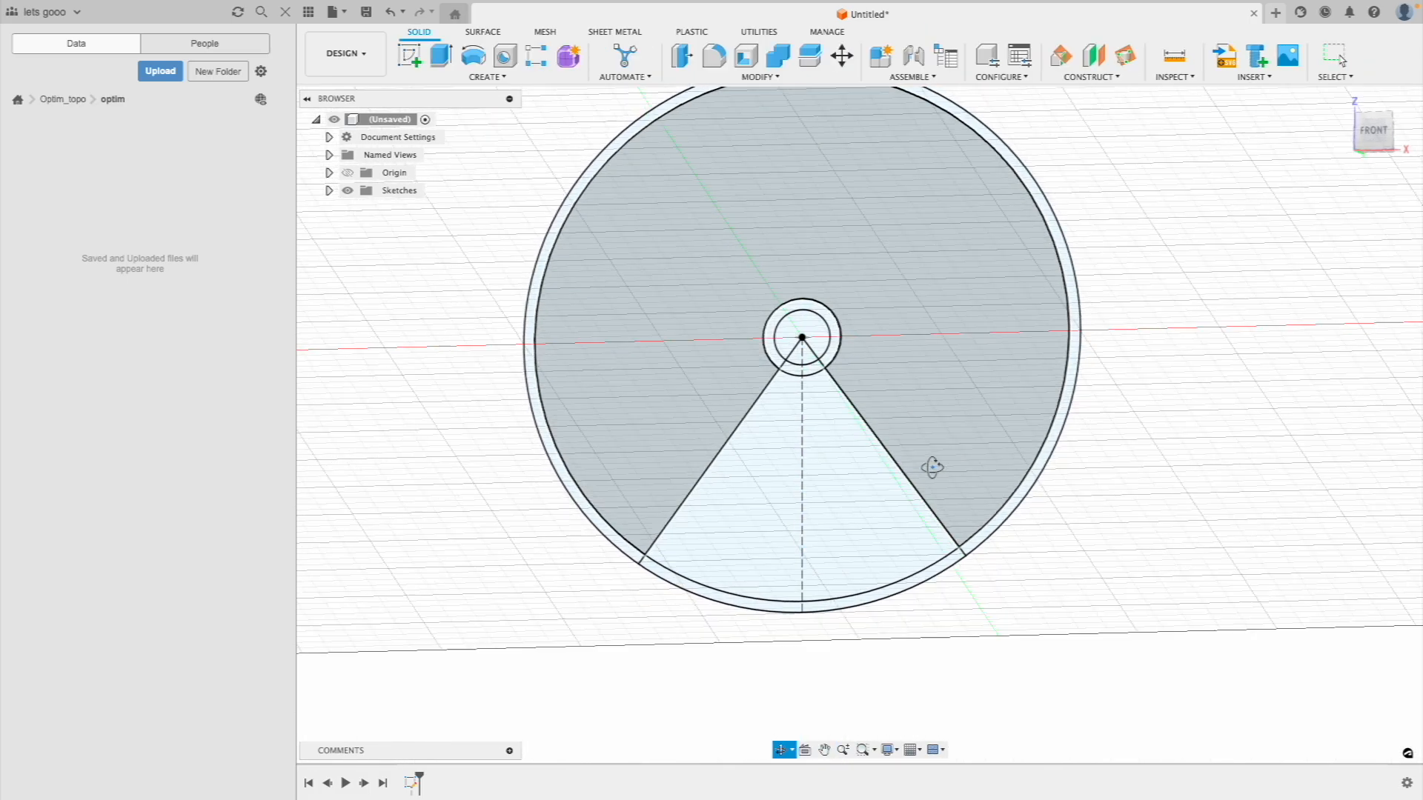
Extrude the hub-ring segment between the two radial lines by -3 mm as a new body
{"action": "left_click", "coordinate": [853, 477]}
{"action": "middle_click_drag", "start_coordinate": [853, 477], "coordinate": [928, 487], "text": "shift"}
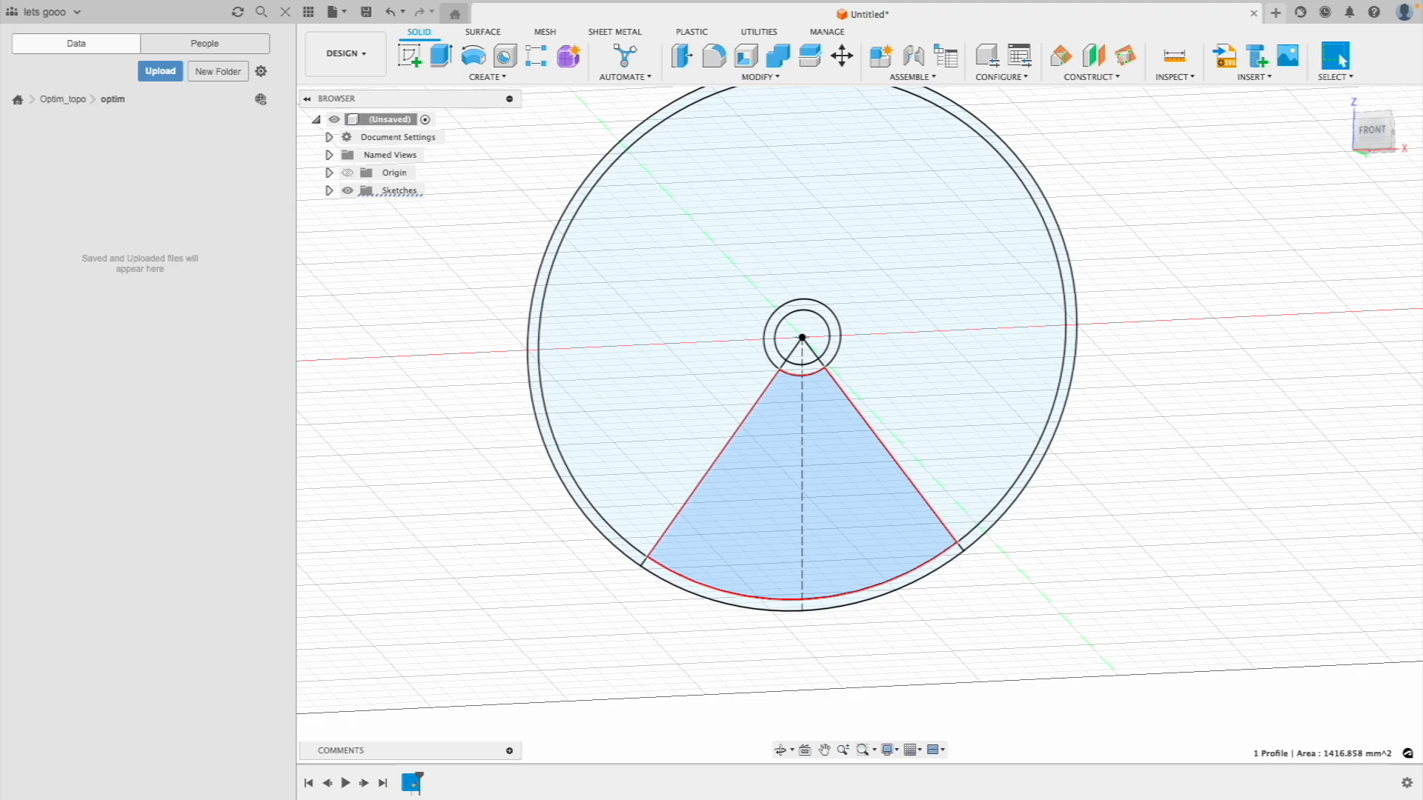
{"action": "middle_click_drag", "start_coordinate": [879, 492], "coordinate": [969, 581], "text": "shift"}
{"action": "left_click", "coordinate": [1277, 559]}
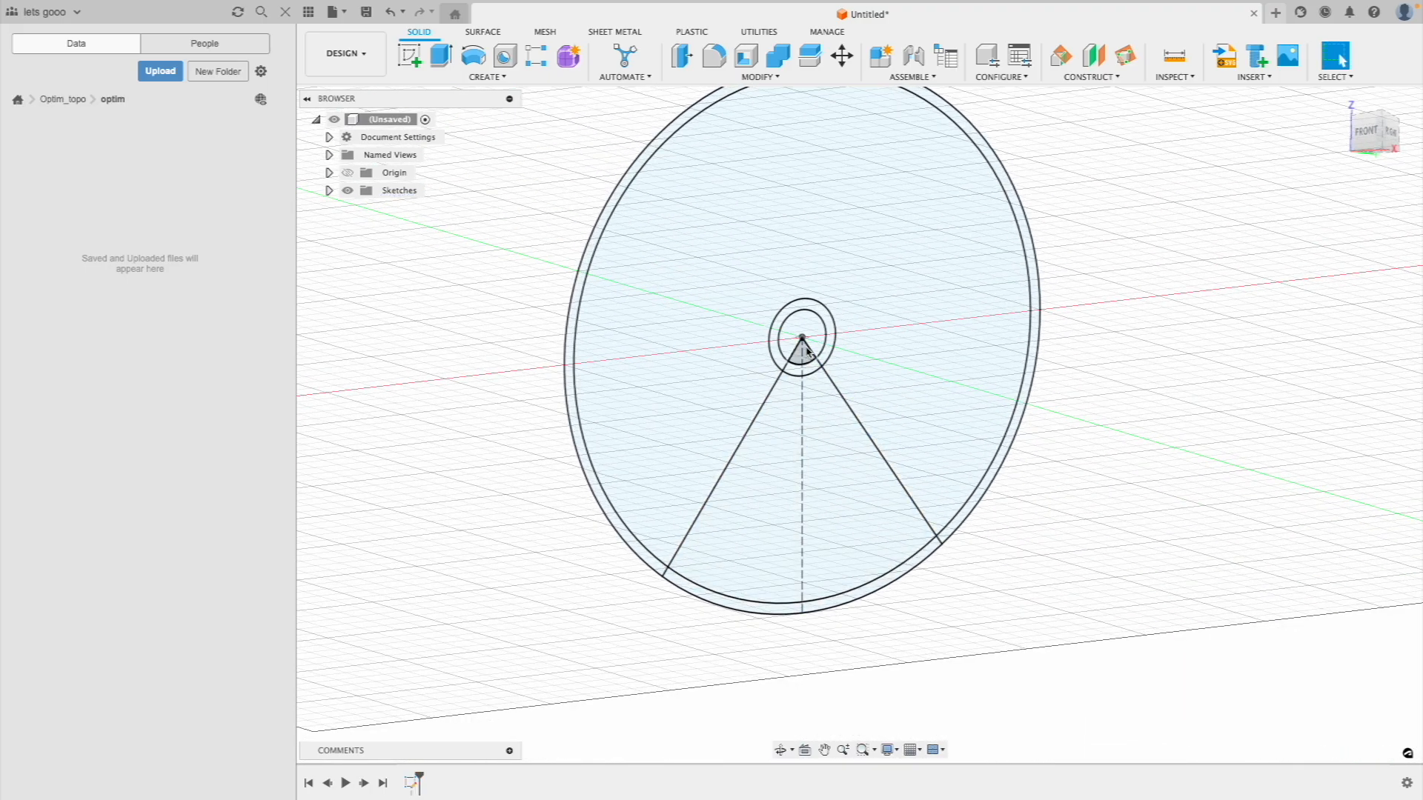
{"action": "scroll", "coordinate": [807, 351], "scroll_direction": "up", "scroll_amount": 5}
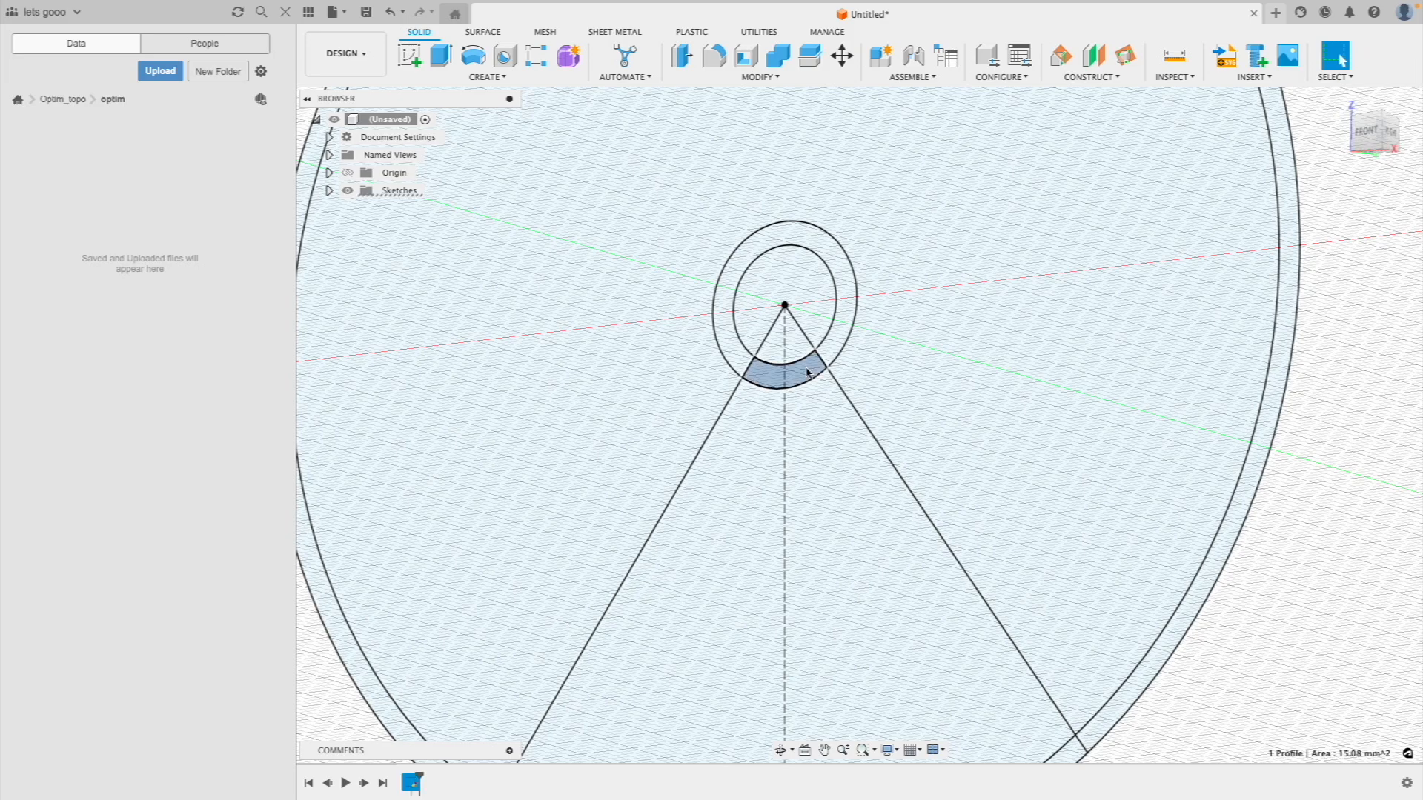
{"action": "key", "text": "e"}
{"action": "left_click_drag", "start_coordinate": [792, 383], "coordinate": [774, 379]}
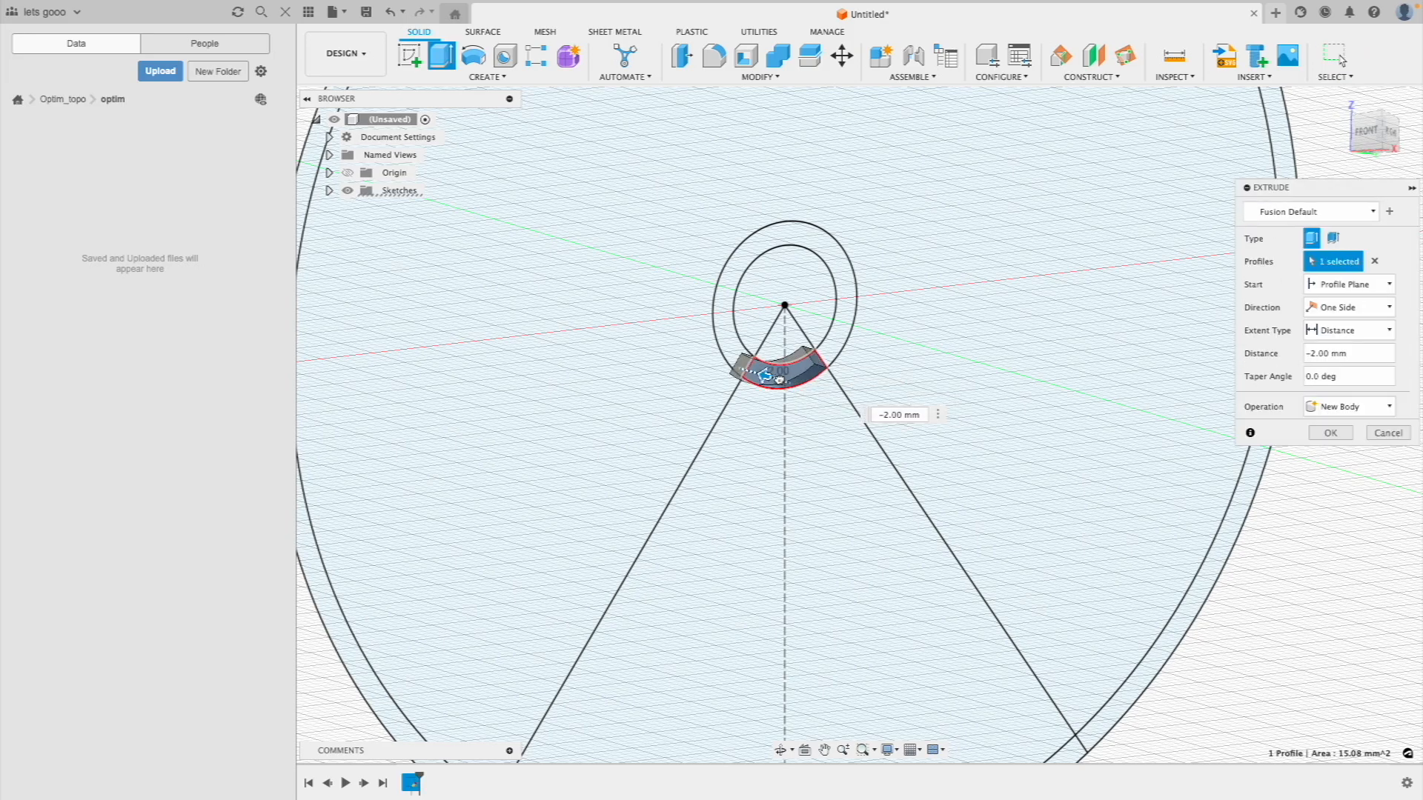
{"action": "middle_click_drag", "start_coordinate": [774, 379], "coordinate": [704, 374], "text": "shift"}
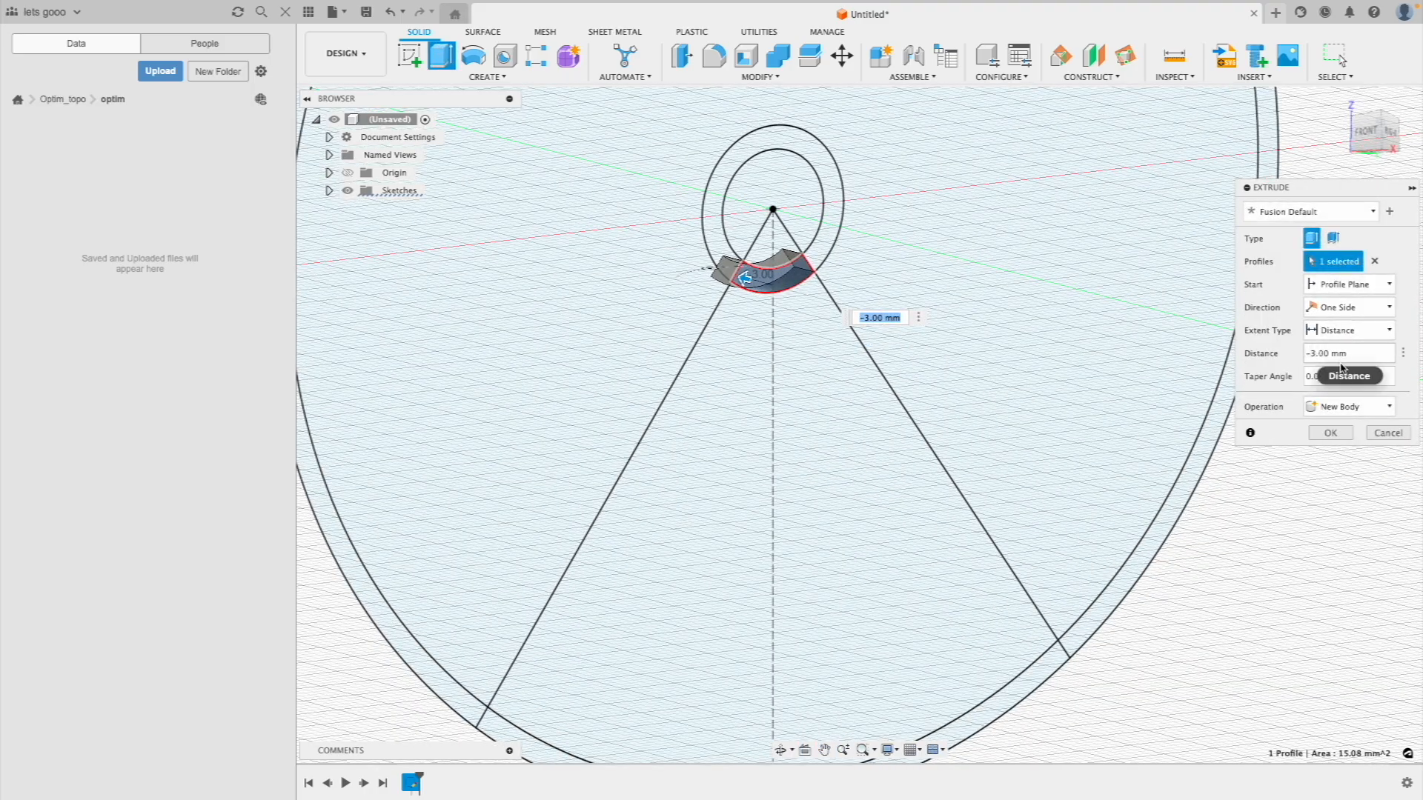
{"action": "middle_click_drag", "start_coordinate": [749, 261], "coordinate": [746, 306], "text": "shift"}
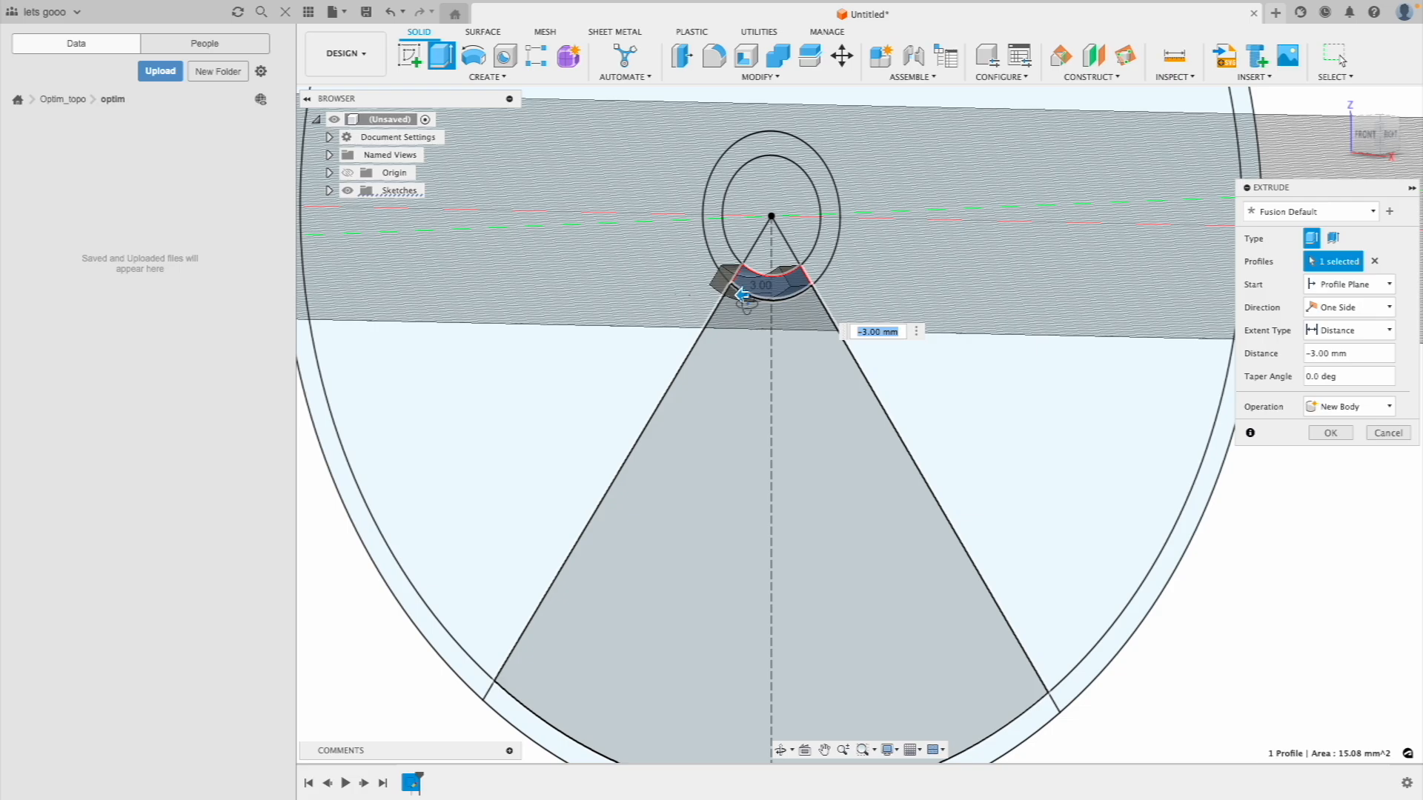
{"action": "left_click", "coordinate": [1344, 432]}
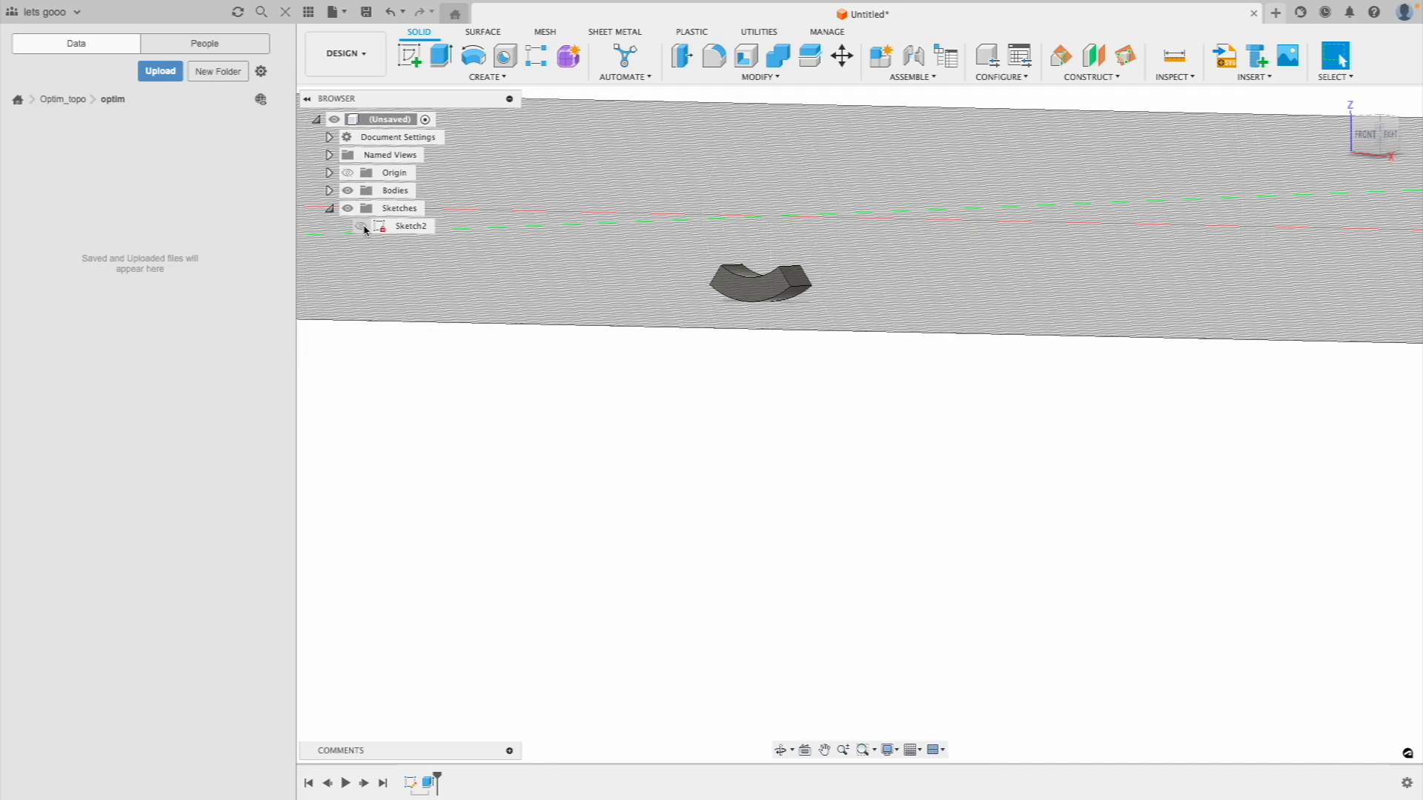
Show the wheel sketch again and extrude the wedge between hub and rim up to the hub segment's face as a new body
{"action": "left_click", "coordinate": [360, 227]}
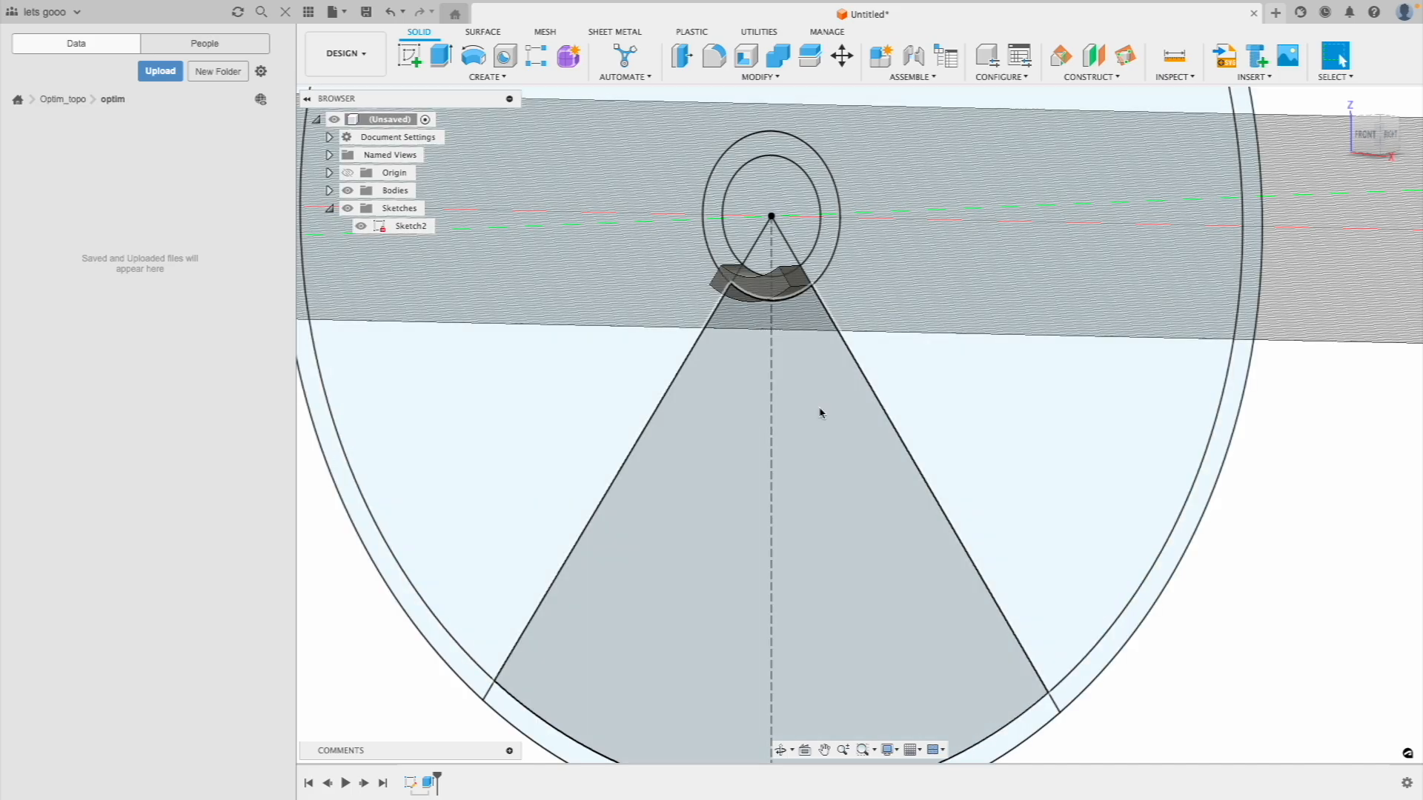
{"action": "left_click", "coordinate": [821, 413]}
{"action": "key", "text": "e"}
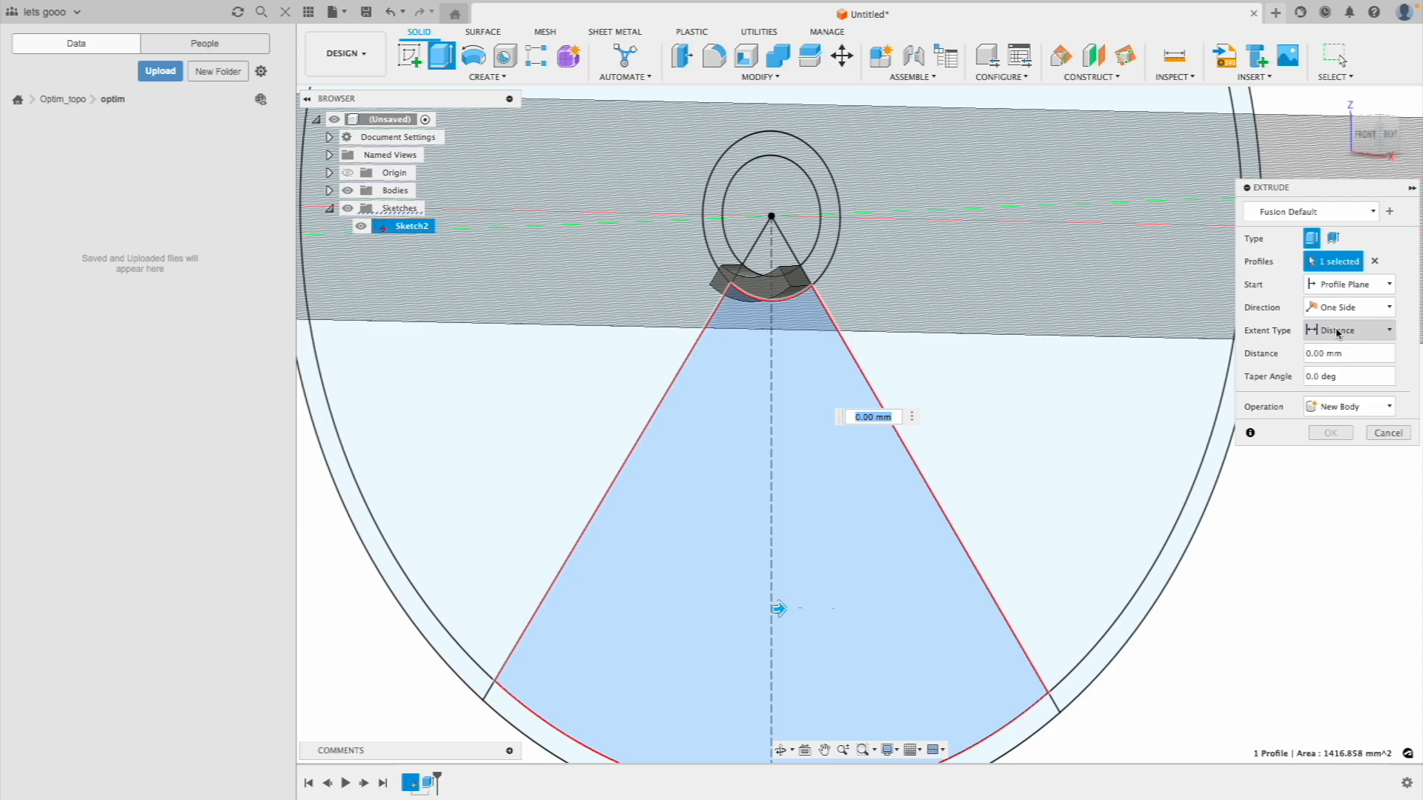
{"action": "left_click", "coordinate": [1338, 334]}
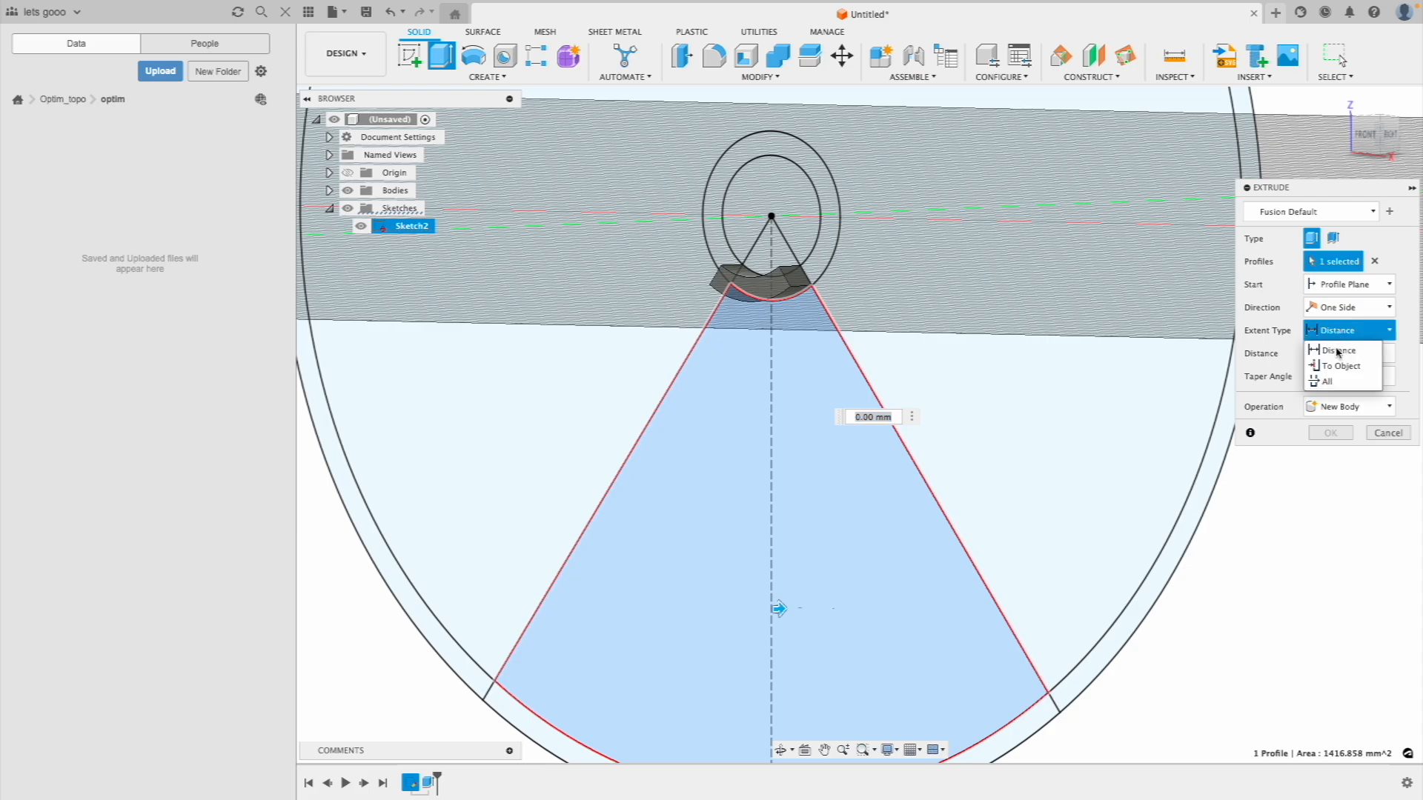
{"action": "left_click", "coordinate": [1327, 362]}
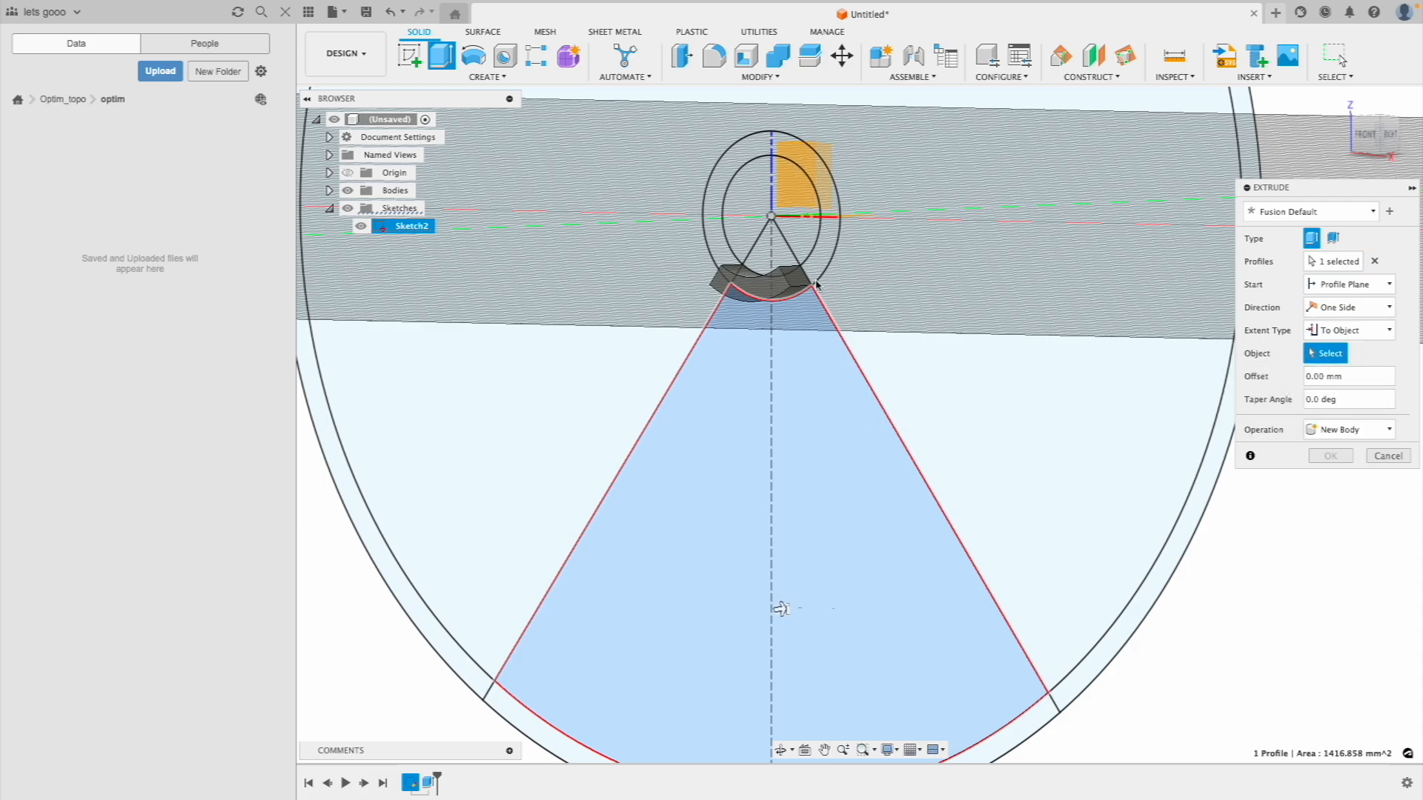
{"action": "left_click", "coordinate": [738, 297]}
{"action": "mouse_move", "coordinate": [741, 301]}
{"action": "middle_mouse_down", "text": "shift"}
{"action": "mouse_move", "coordinate": [712, 326]}
{"action": "mouse_move", "coordinate": [748, 326]}
{"action": "middle_mouse_up", "text": "shift"}
{"action": "left_click", "coordinate": [1349, 475]}
{"action": "left_click", "coordinate": [1336, 542]}
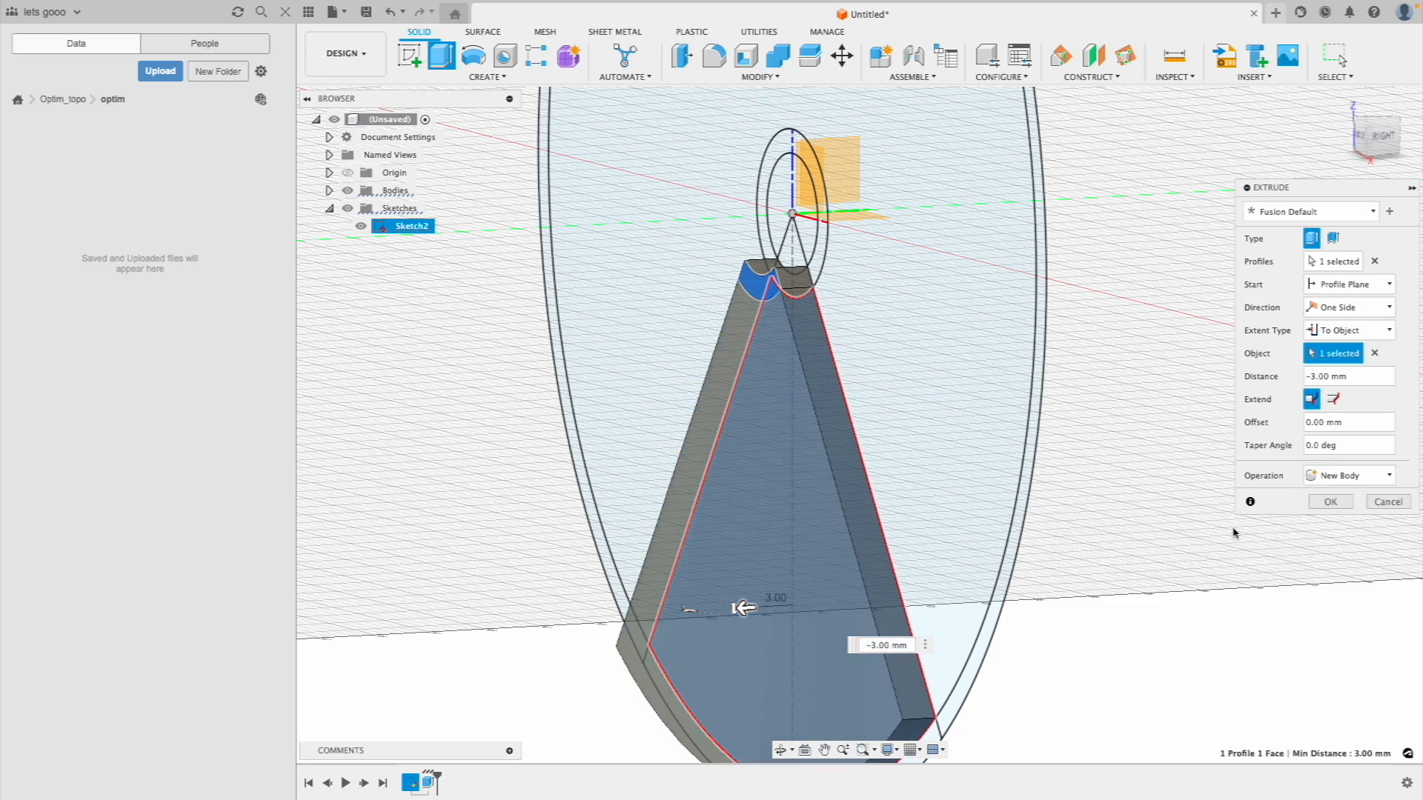
{"action": "left_click", "coordinate": [1334, 504]}
Extrude the rim segment at the wedge's outer edge to the same thickness as the wedge, as a separate new body
{"action": "middle_click_drag", "start_coordinate": [790, 502], "coordinate": [860, 302]}
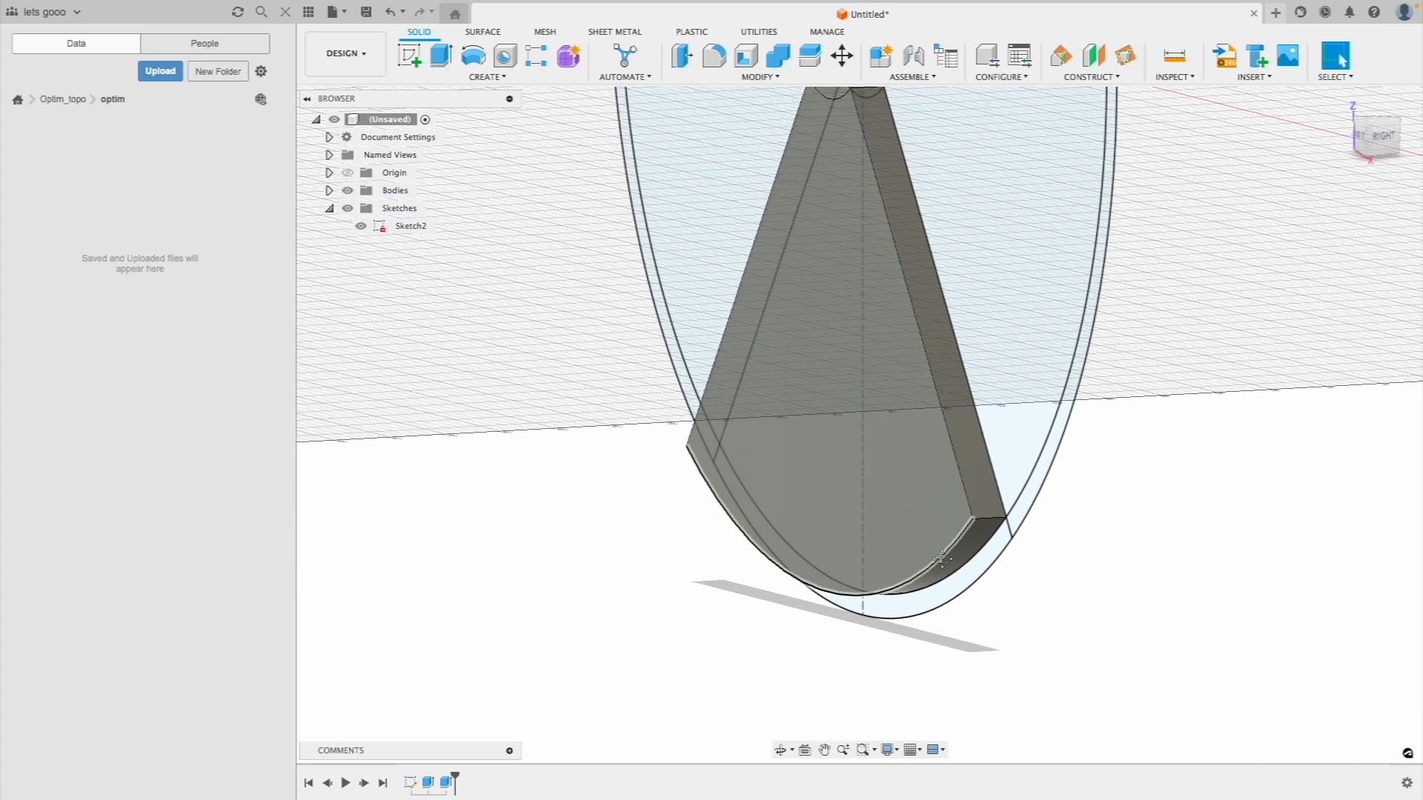
{"action": "left_click", "coordinate": [961, 578]}
{"action": "key", "text": "e"}
{"action": "left_click_drag", "start_coordinate": [876, 612], "coordinate": [916, 530]}
{"action": "left_click", "coordinate": [1347, 413]}
{"action": "left_click", "coordinate": [1327, 475]}
{"action": "left_click", "coordinate": [1330, 436]}
Hide the wheel sketch and select the large face of the wedge body
{"action": "middle_click_drag", "start_coordinate": [1111, 426], "coordinate": [846, 333], "text": "shift"}
{"action": "mouse_move", "coordinate": [820, 346]}
{"action": "middle_mouse_down", "text": "shift"}
{"action": "mouse_move", "coordinate": [740, 359]}
{"action": "mouse_move", "coordinate": [749, 340]}
{"action": "mouse_move", "coordinate": [657, 323]}
{"action": "middle_mouse_up", "text": "shift"}
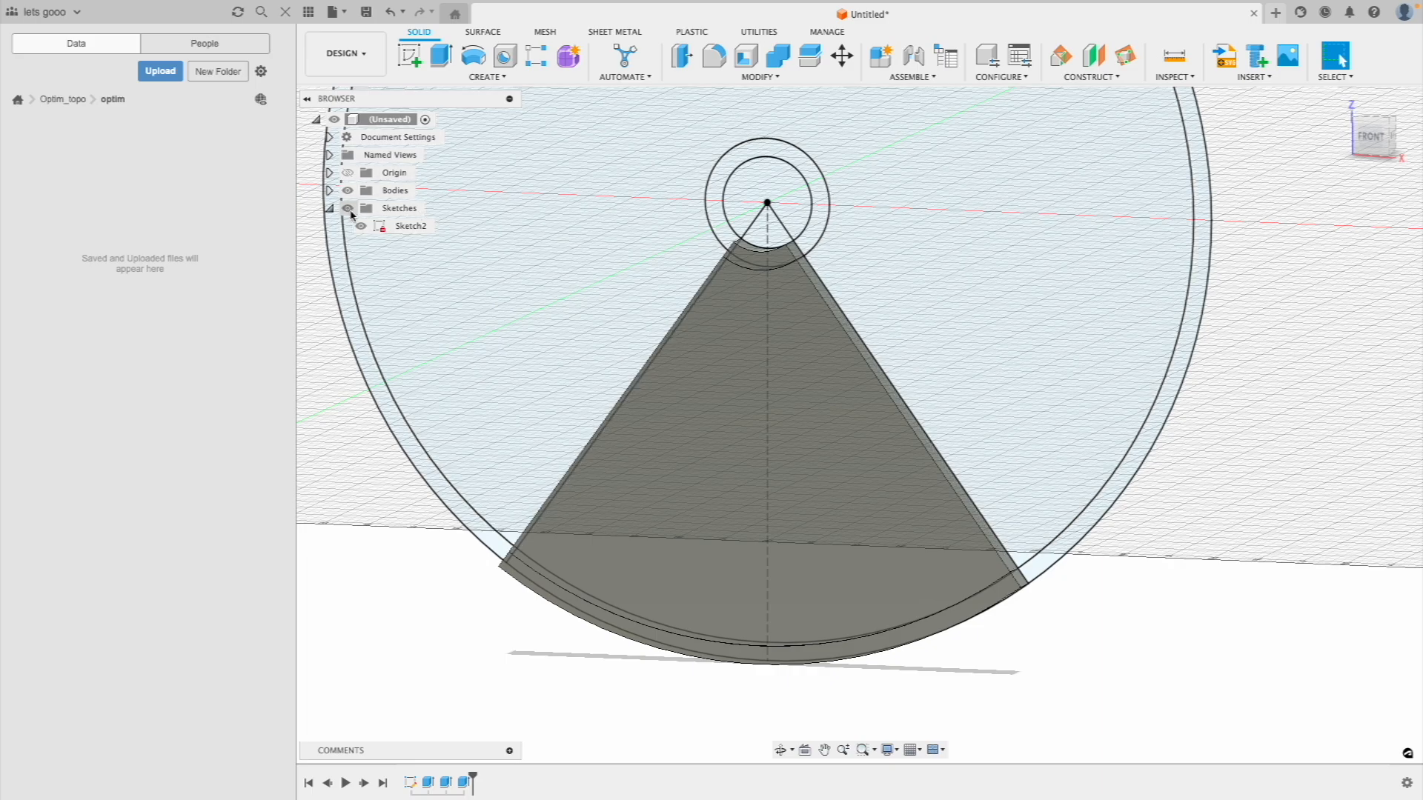
{"action": "left_click", "coordinate": [347, 208]}
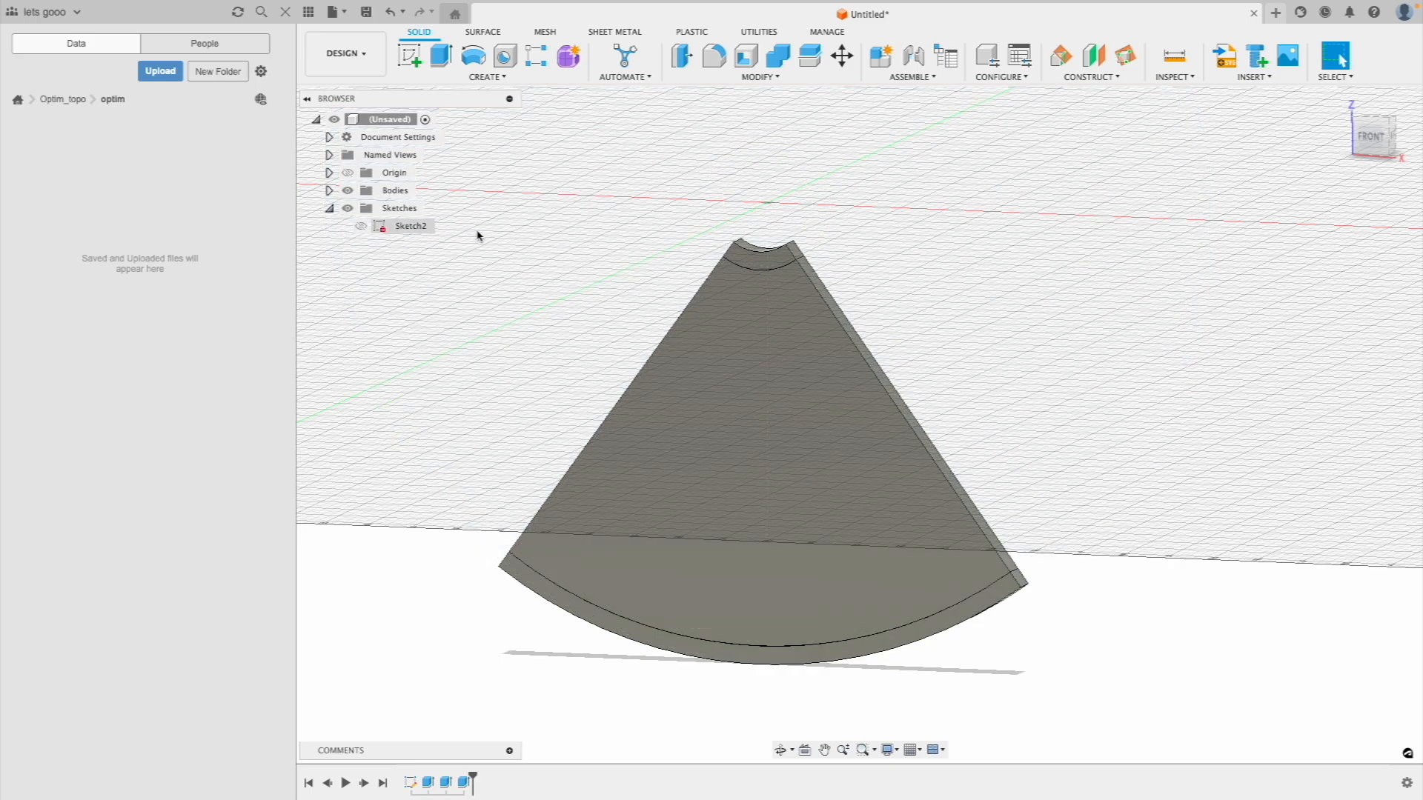
{"action": "middle_click_drag", "start_coordinate": [832, 279], "coordinate": [781, 318], "text": "shift"}
{"action": "left_click", "coordinate": [741, 326]}
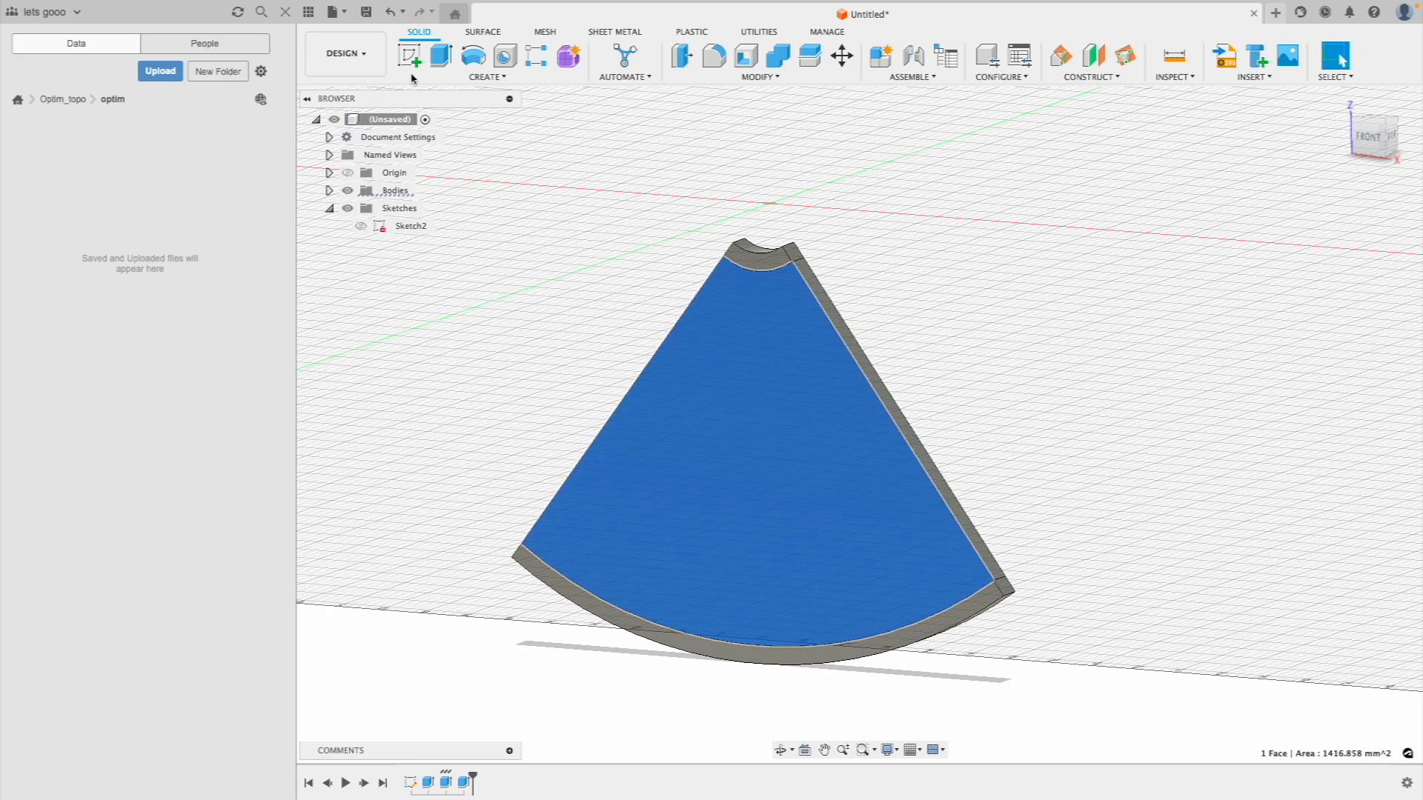
Switch to the Simulation workspace and create a Shape Optimization study
{"action": "left_click", "coordinate": [363, 53]}
{"action": "left_click", "coordinate": [347, 194]}
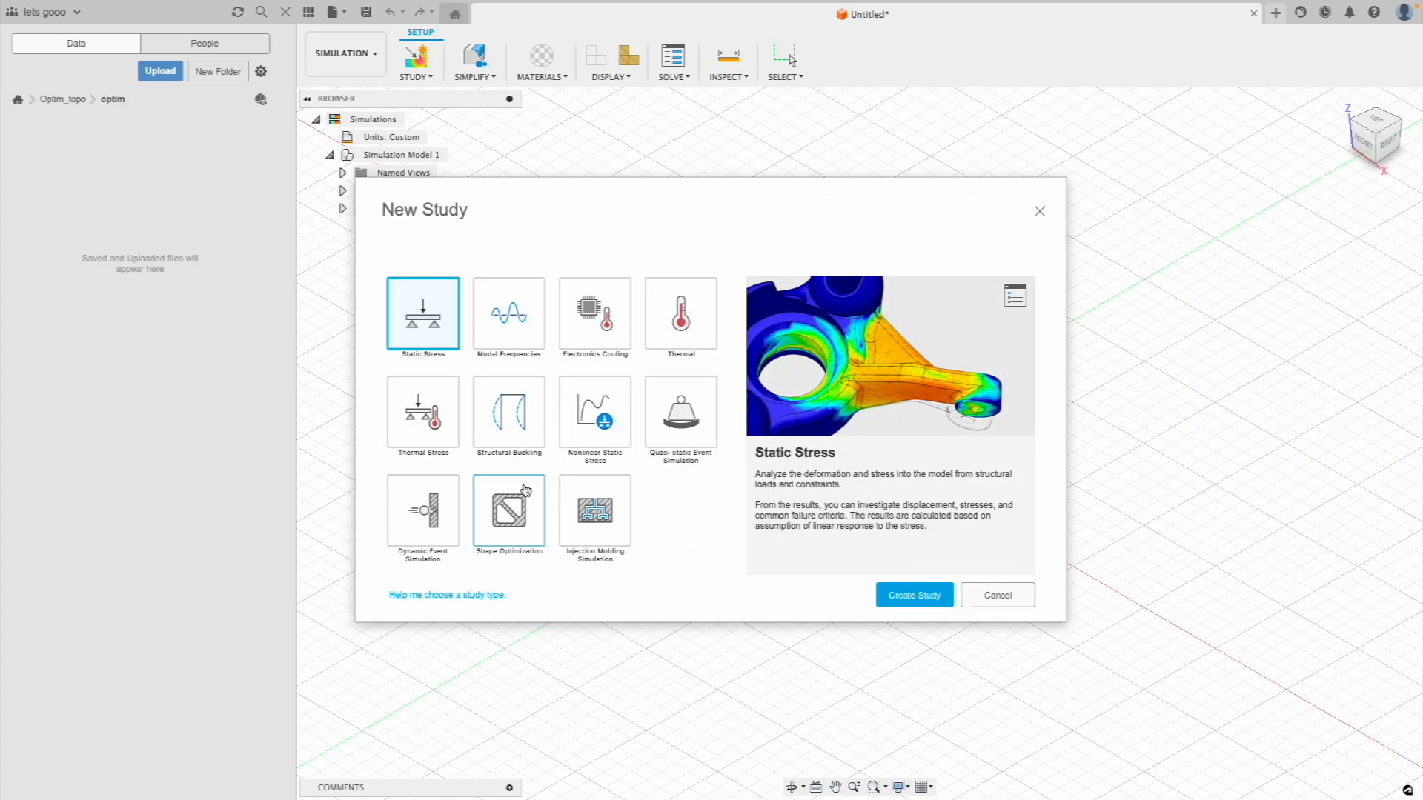
{"action": "left_click", "coordinate": [511, 518]}
{"action": "left_click", "coordinate": [914, 595]}
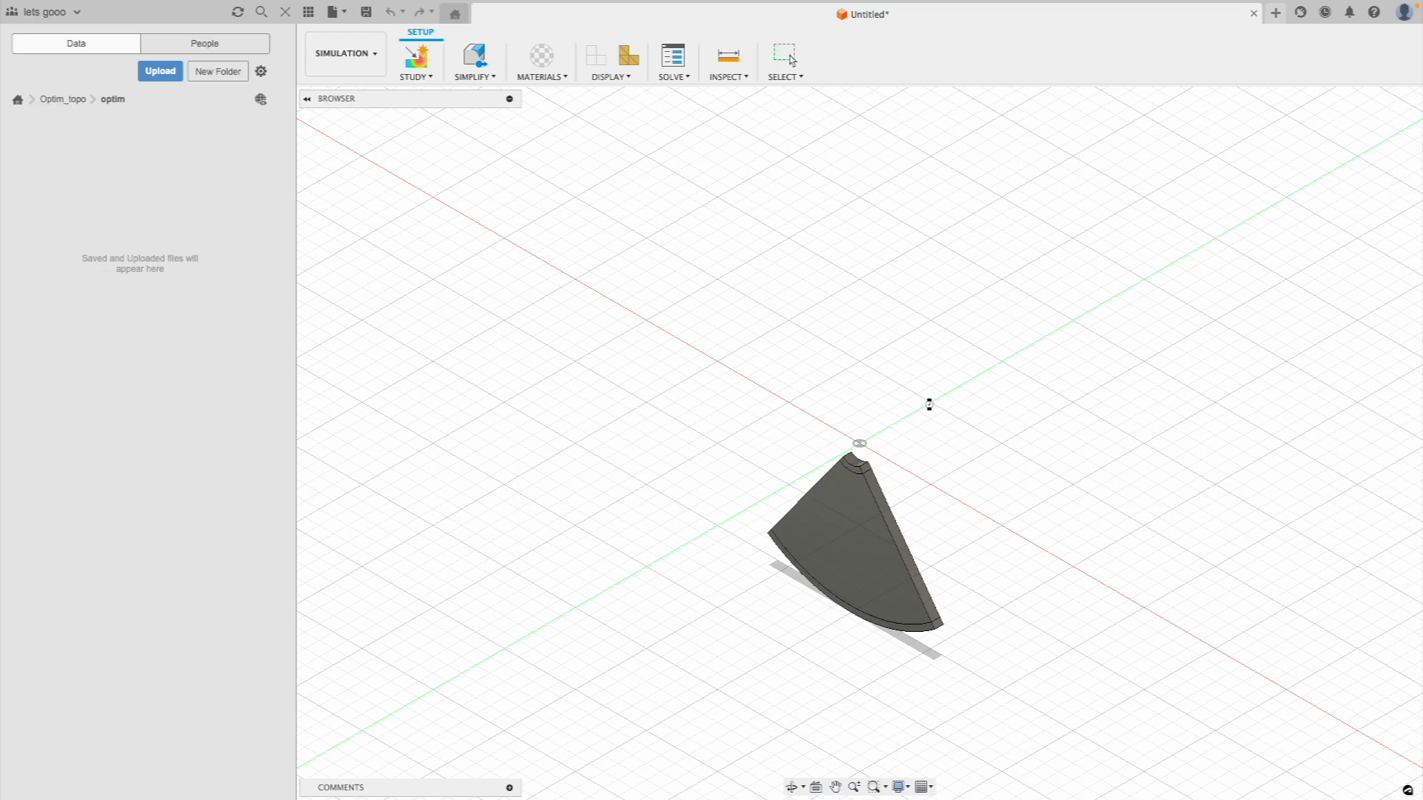
Apply a structural load of type Pressure to the outer curved face of the rim segment
{"action": "mouse_move", "coordinate": [983, 429]}
{"action": "middle_mouse_down", "text": "shift"}
{"action": "mouse_move", "coordinate": [1016, 403]}
{"action": "mouse_move", "coordinate": [1131, 413]}
{"action": "mouse_move", "coordinate": [874, 348]}
{"action": "middle_mouse_up", "text": "shift"}
{"action": "middle_click_drag", "start_coordinate": [741, 311], "coordinate": [682, 567], "text": "shift"}
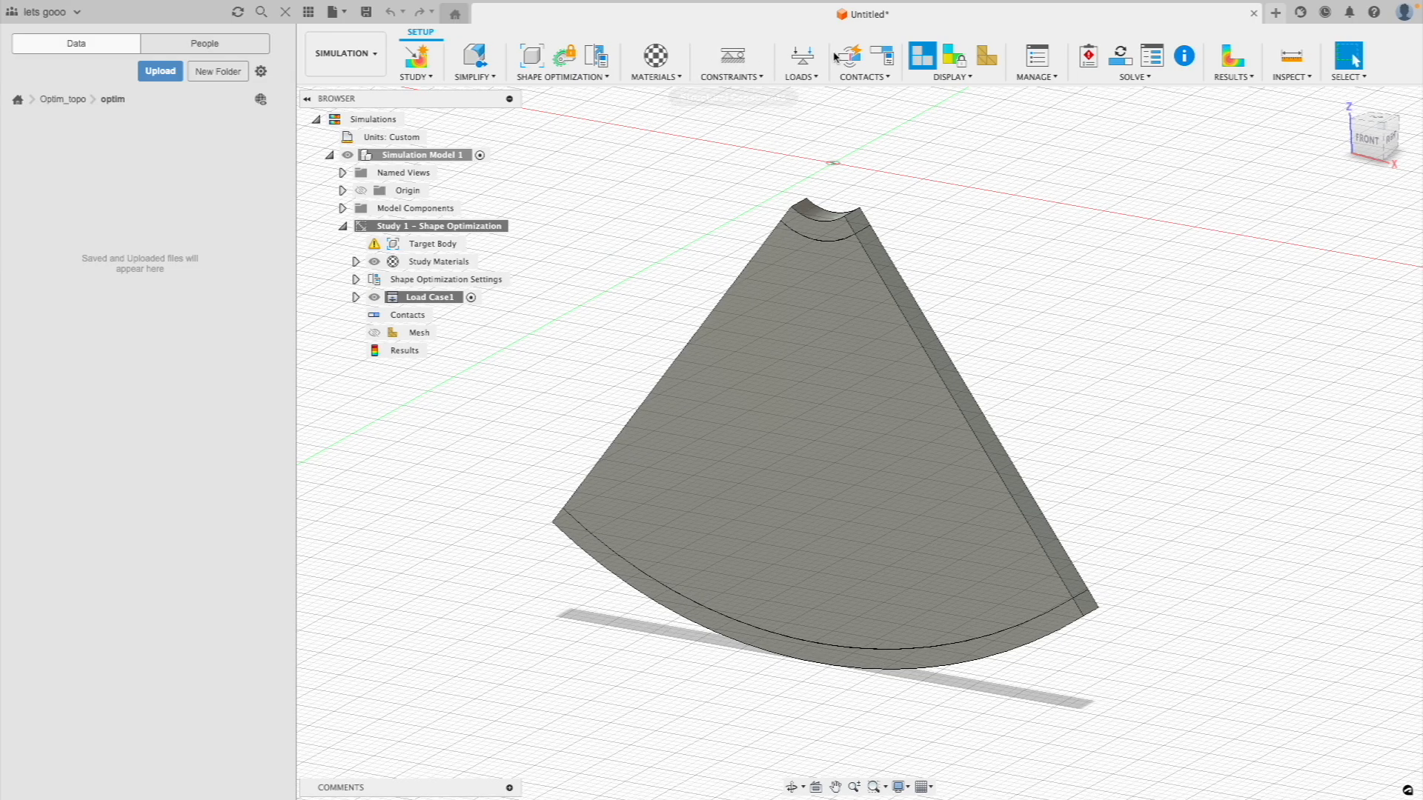
{"action": "left_click", "coordinate": [809, 58]}
{"action": "left_click", "coordinate": [1342, 209]}
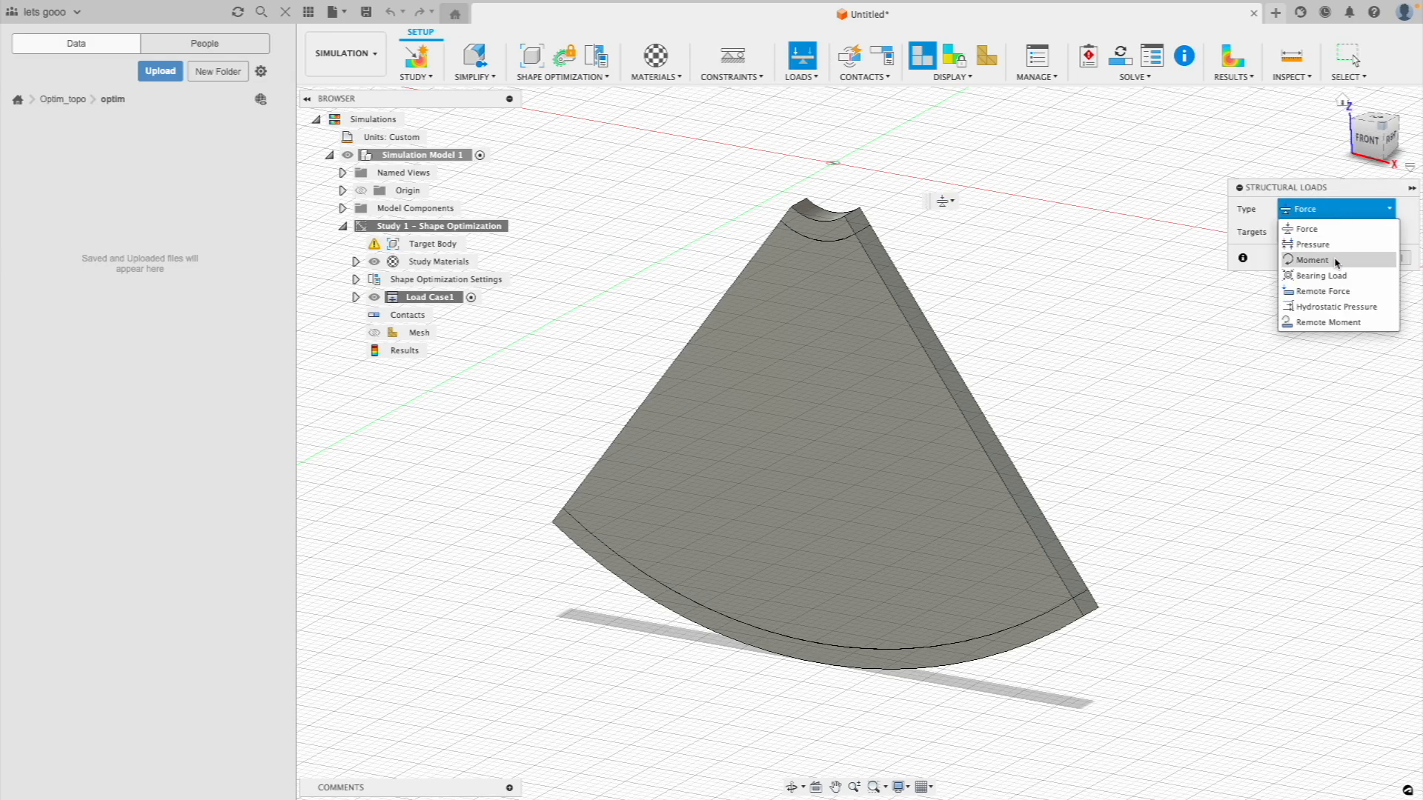
{"action": "left_click", "coordinate": [1327, 241]}
{"action": "middle_click_drag", "start_coordinate": [904, 523], "coordinate": [919, 474], "text": "shift"}
{"action": "left_click", "coordinate": [820, 504]}
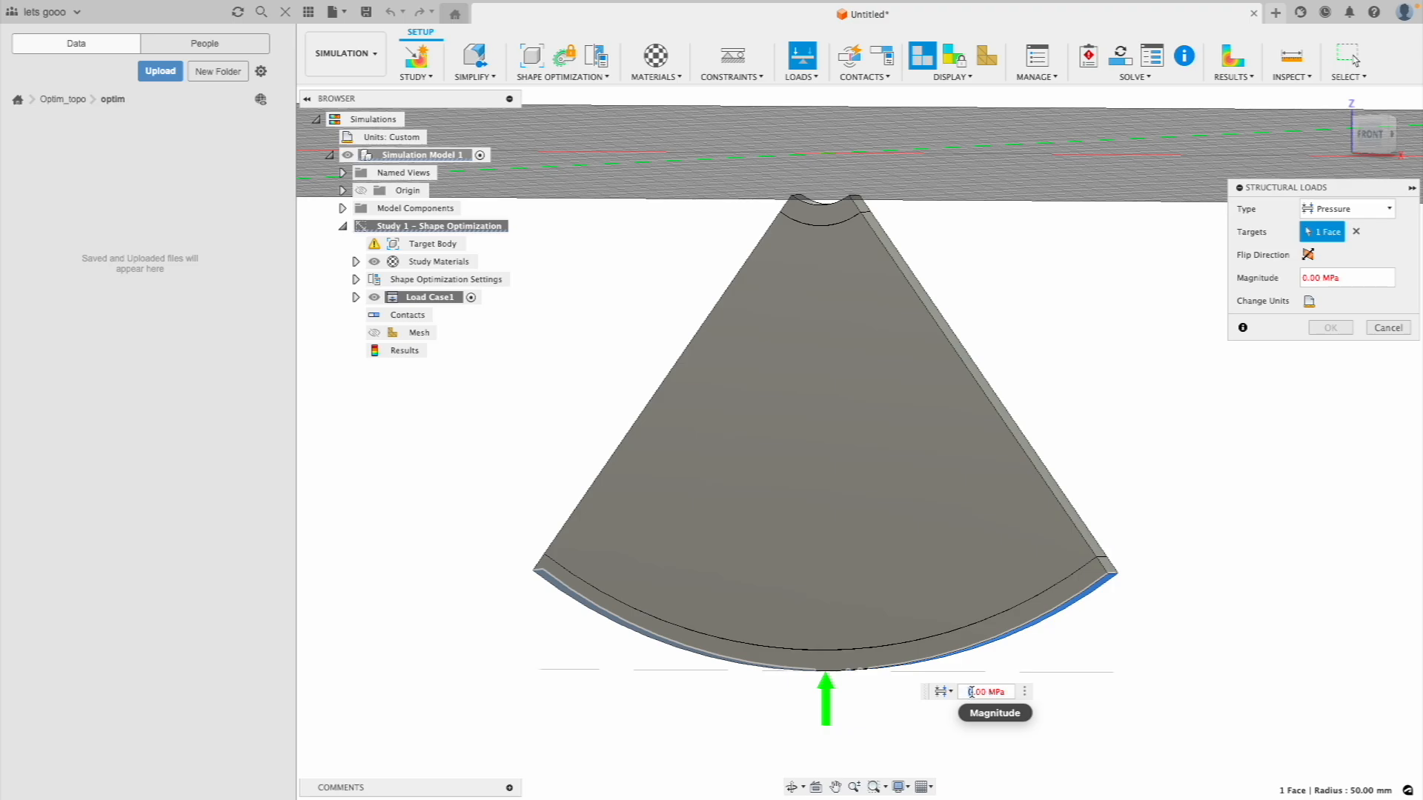
{"action": "key", "text": "Return"}
{"action": "mouse_move", "coordinate": [966, 315]}
{"action": "middle_mouse_down", "text": "shift"}
{"action": "mouse_move", "coordinate": [959, 336]}
{"action": "mouse_move", "coordinate": [959, 238]}
{"action": "mouse_move", "coordinate": [956, 314]}
{"action": "mouse_move", "coordinate": [952, 296]}
{"action": "middle_mouse_up", "text": "shift"}
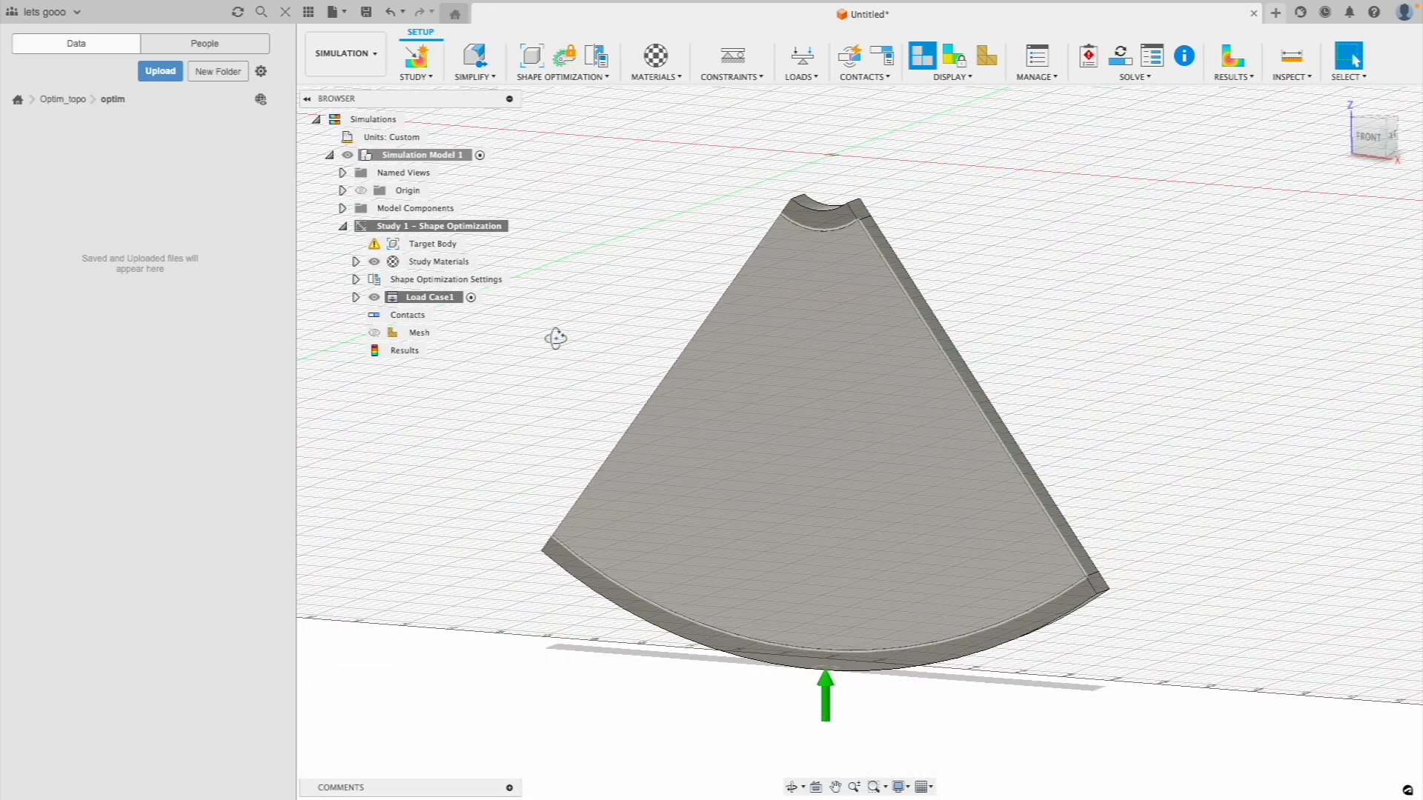
Apply a Fixed structural constraint to the hub segment's inner curved face along all three axes
{"action": "middle_click_drag", "start_coordinate": [808, 239], "coordinate": [805, 327], "text": "shift"}
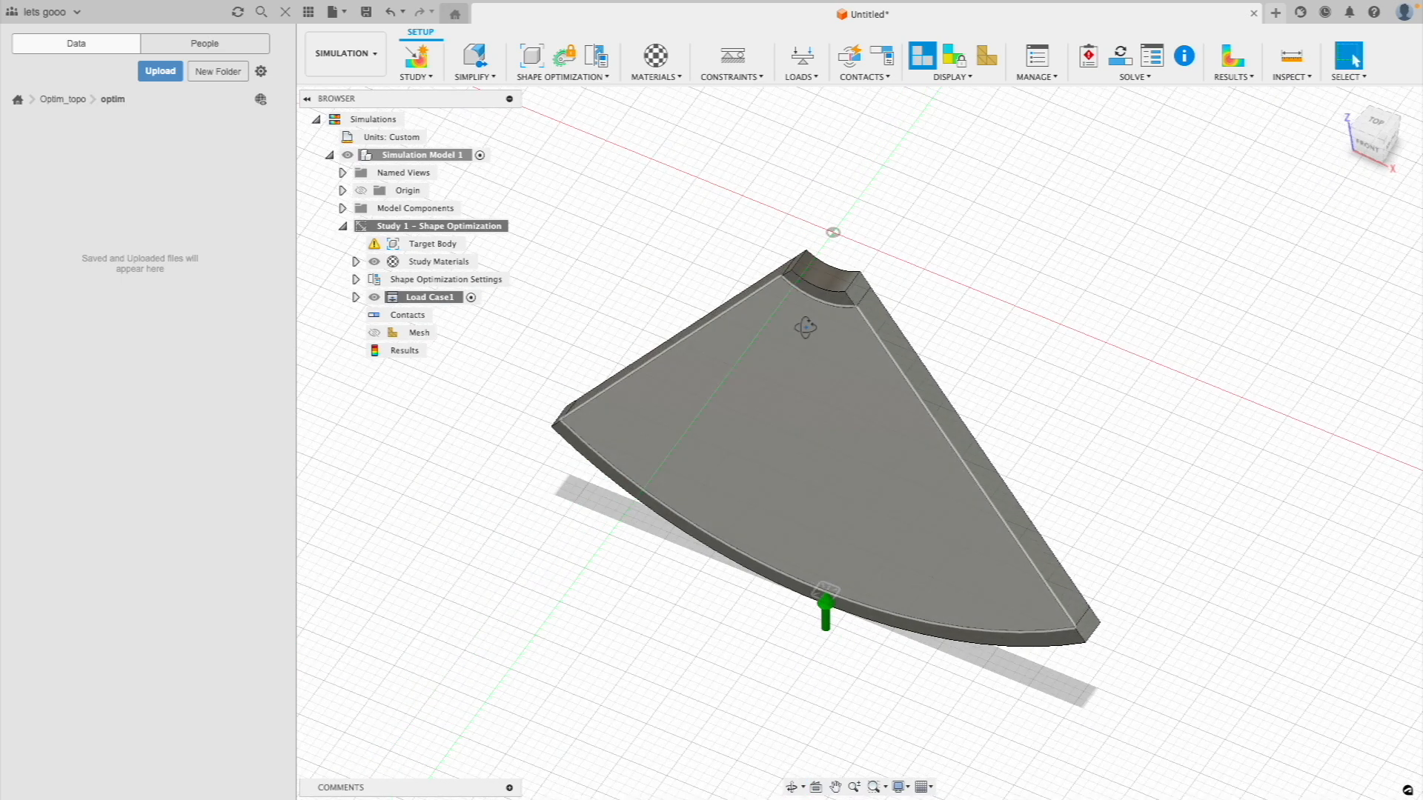
{"action": "scroll", "coordinate": [815, 334], "scroll_direction": "up", "scroll_amount": 3}
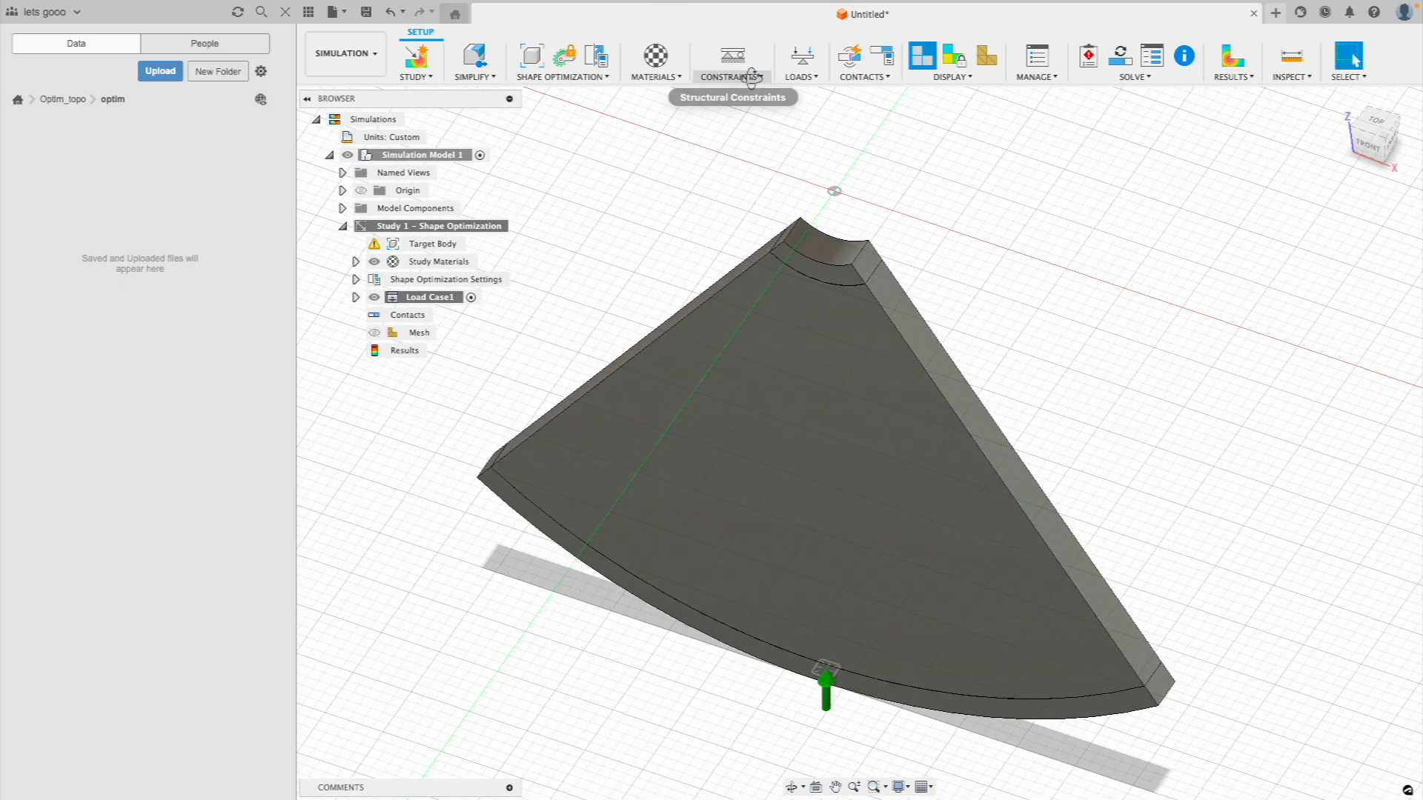
{"action": "left_click", "coordinate": [751, 67]}
{"action": "left_click", "coordinate": [825, 244]}
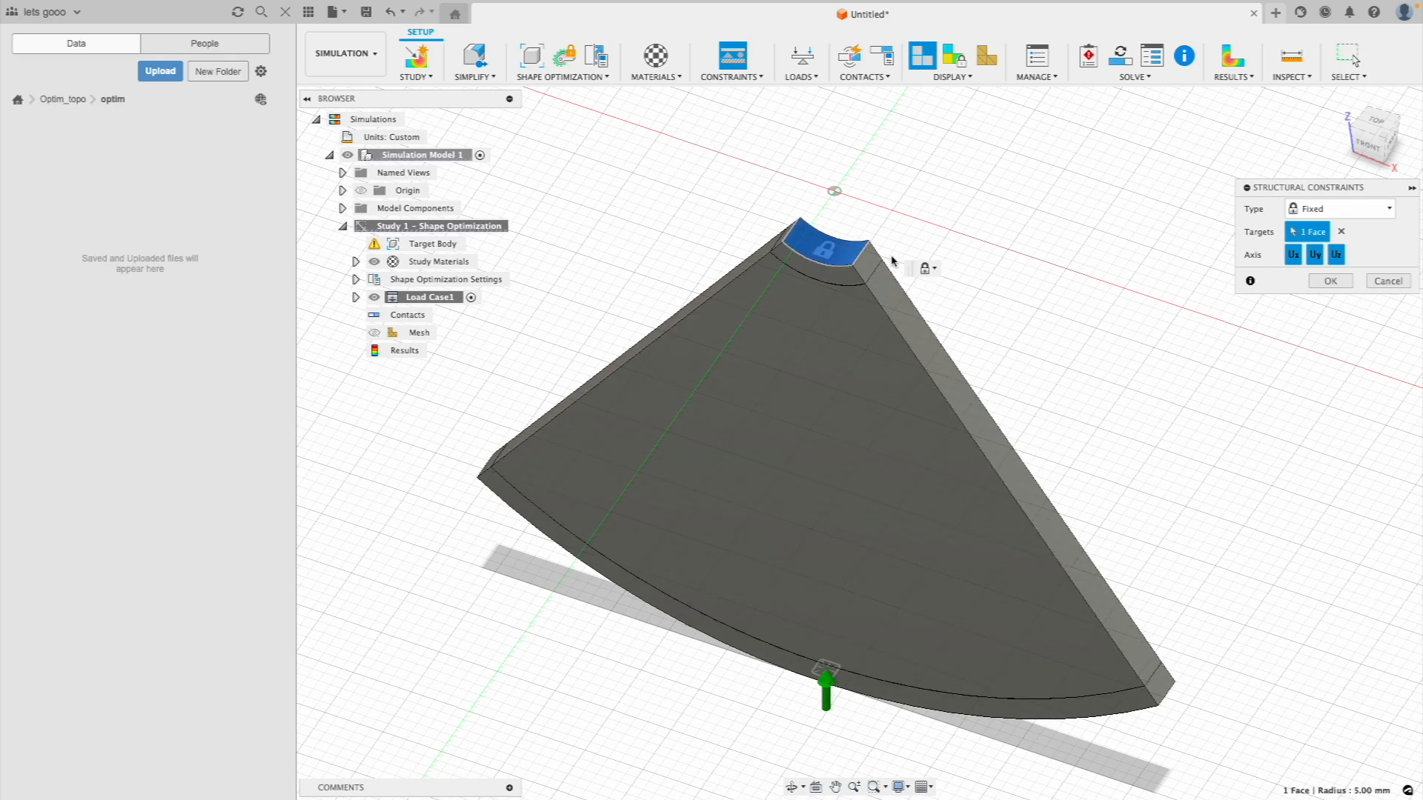
{"action": "middle_click_drag", "start_coordinate": [834, 252], "coordinate": [795, 187], "text": "shift"}
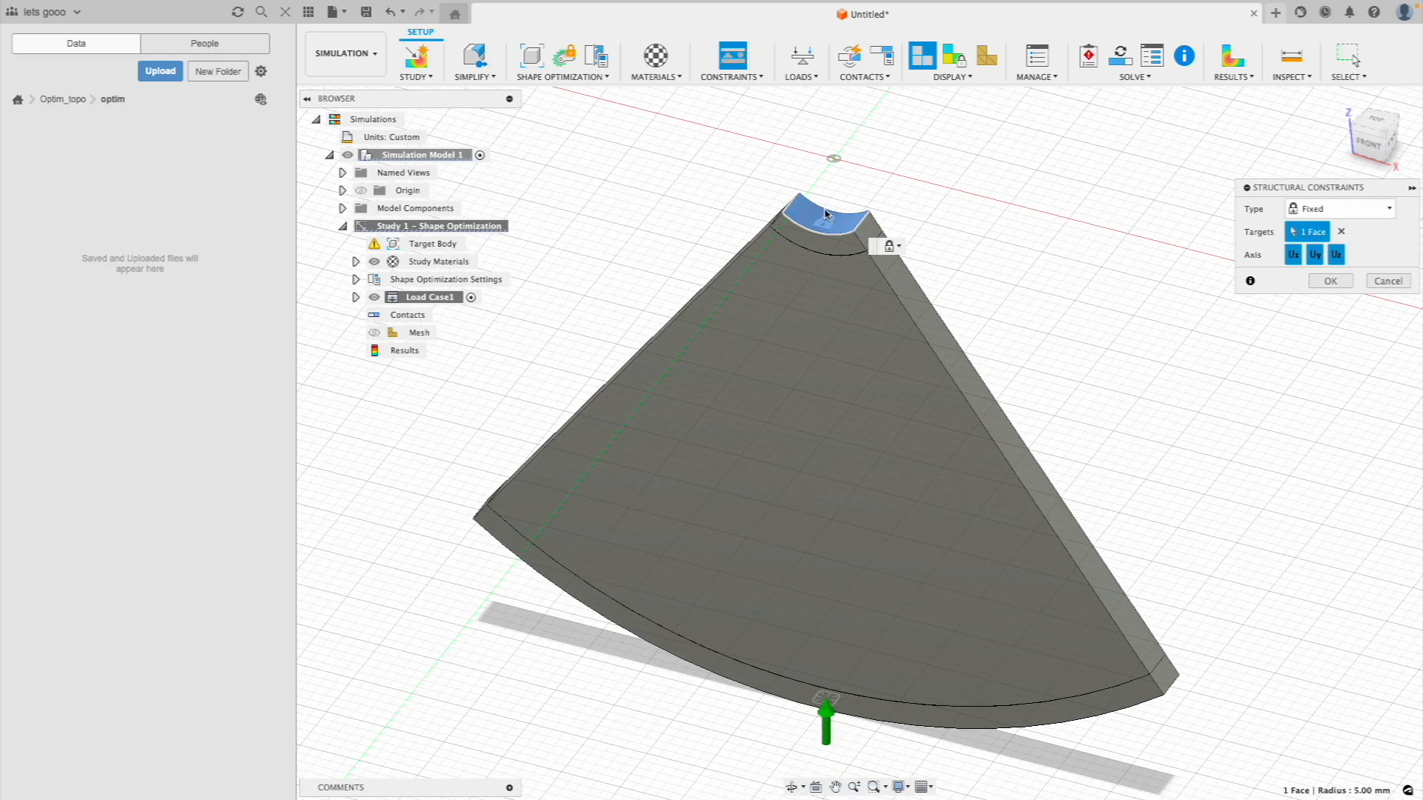
{"action": "left_click", "coordinate": [1330, 281]}
Generate automatic contacts between the bodies and set the wedge body as the optimization target body
{"action": "scroll", "coordinate": [821, 99], "scroll_direction": "down", "scroll_amount": 2}
{"action": "left_click", "coordinate": [849, 56]}
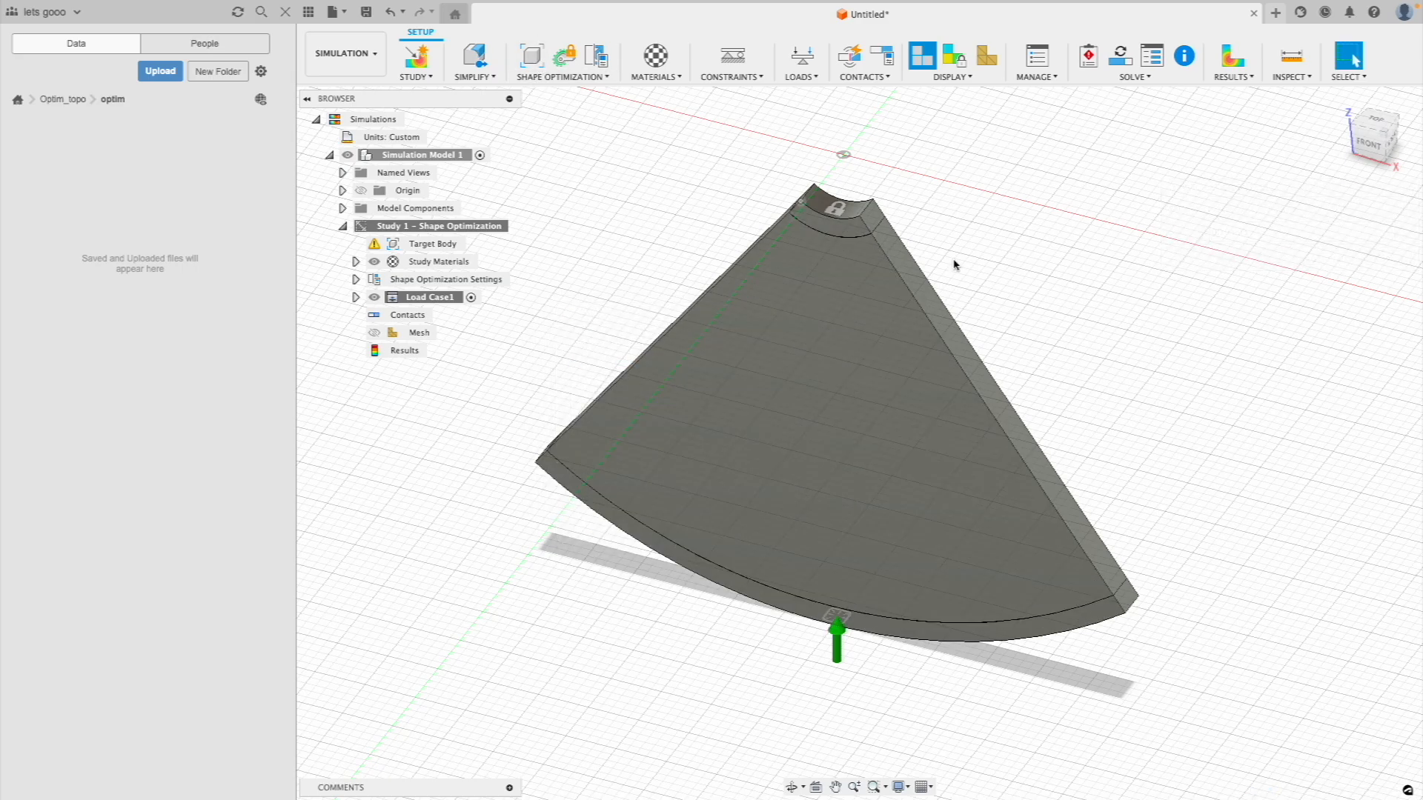
{"action": "left_click", "coordinate": [543, 61]}
{"action": "left_click", "coordinate": [940, 415]}
{"action": "middle_click_drag", "start_coordinate": [941, 415], "coordinate": [981, 369], "text": "shift"}
{"action": "left_click", "coordinate": [1330, 236]}
{"action": "middle_click_drag", "start_coordinate": [1012, 315], "coordinate": [886, 287], "text": "shift"}
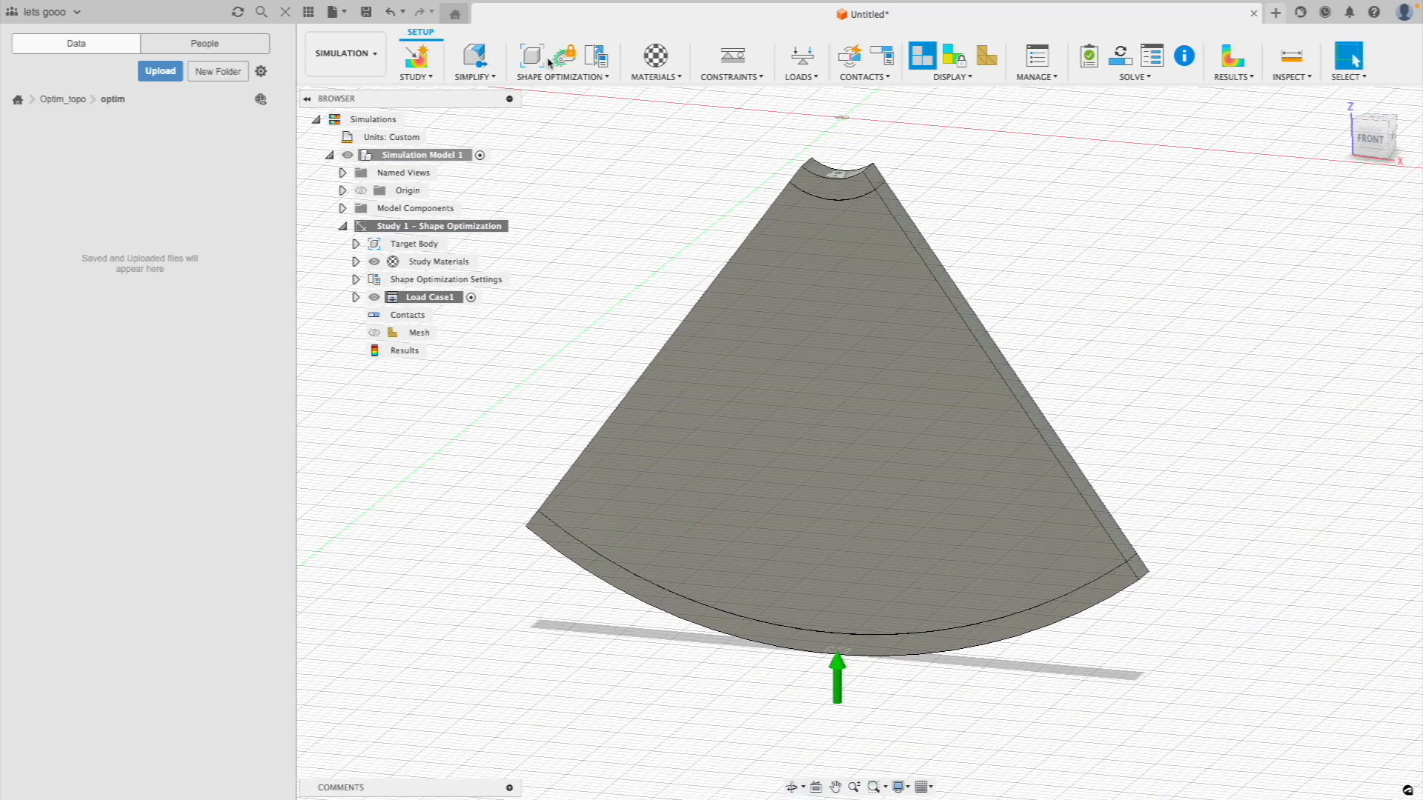
Add a symmetry plane constraint to the shape optimization with planes 1 and 2 active
{"action": "left_click", "coordinate": [563, 76]}
{"action": "left_click", "coordinate": [554, 142]}
{"action": "middle_click_drag", "start_coordinate": [631, 204], "coordinate": [816, 358], "text": "shift"}
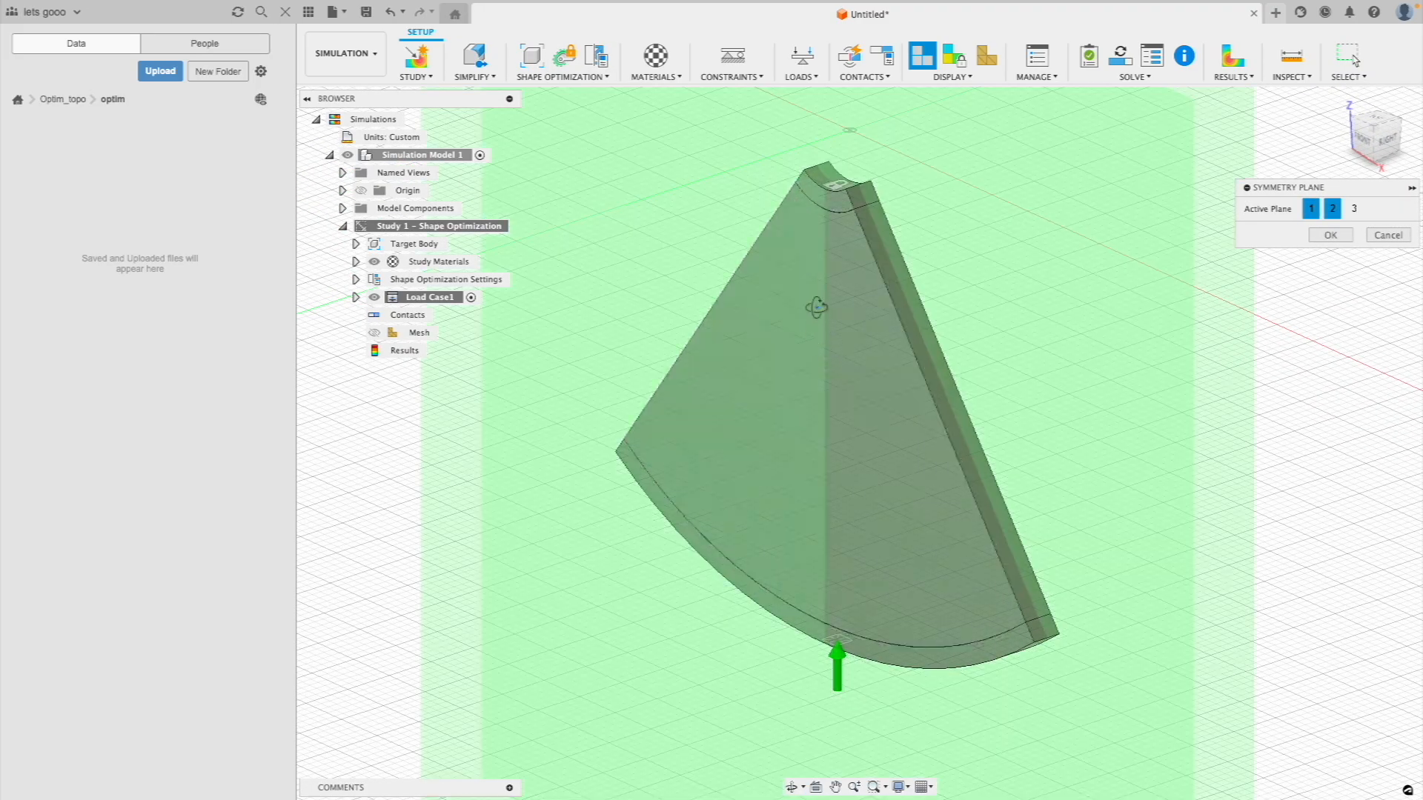
{"action": "mouse_move", "coordinate": [813, 308]}
{"action": "middle_mouse_down", "text": "shift"}
{"action": "mouse_move", "coordinate": [763, 388]}
{"action": "mouse_move", "coordinate": [799, 310]}
{"action": "middle_mouse_up", "text": "shift"}
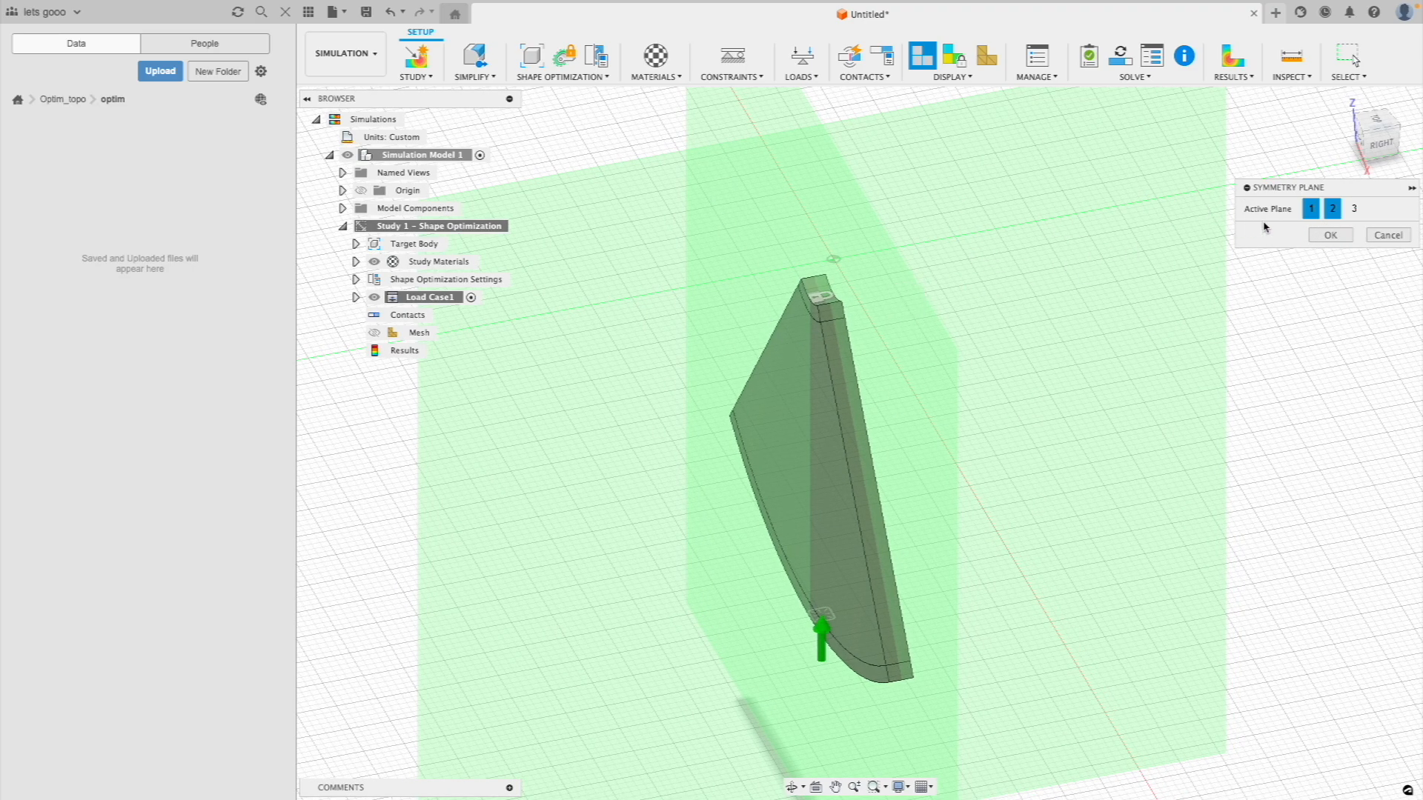
{"action": "left_click", "coordinate": [1311, 233]}
{"action": "middle_click_drag", "start_coordinate": [1029, 393], "coordinate": [949, 435], "text": "shift"}
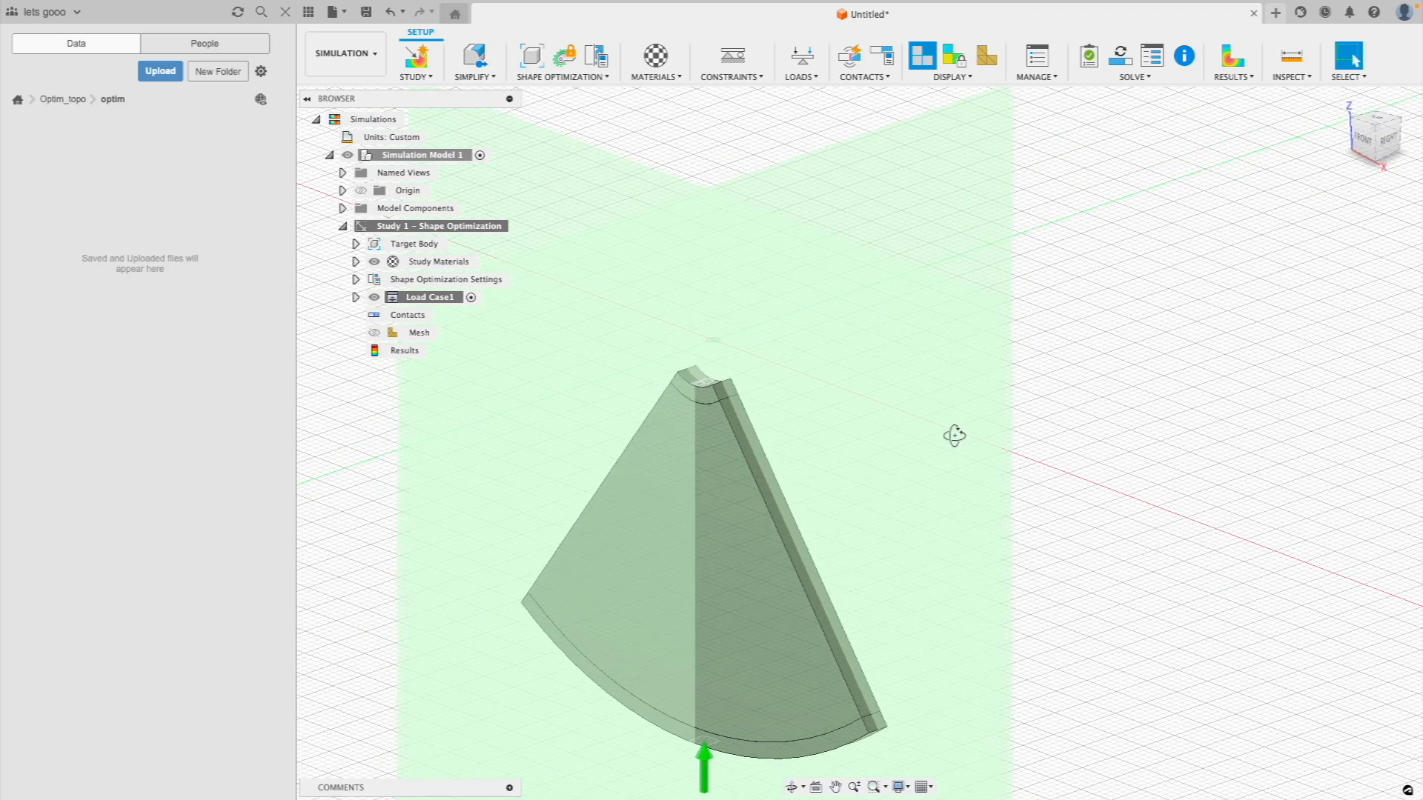
Refine the mesh to a model-based element size of about 2% and compute it for display
{"action": "left_click", "coordinate": [422, 337]}
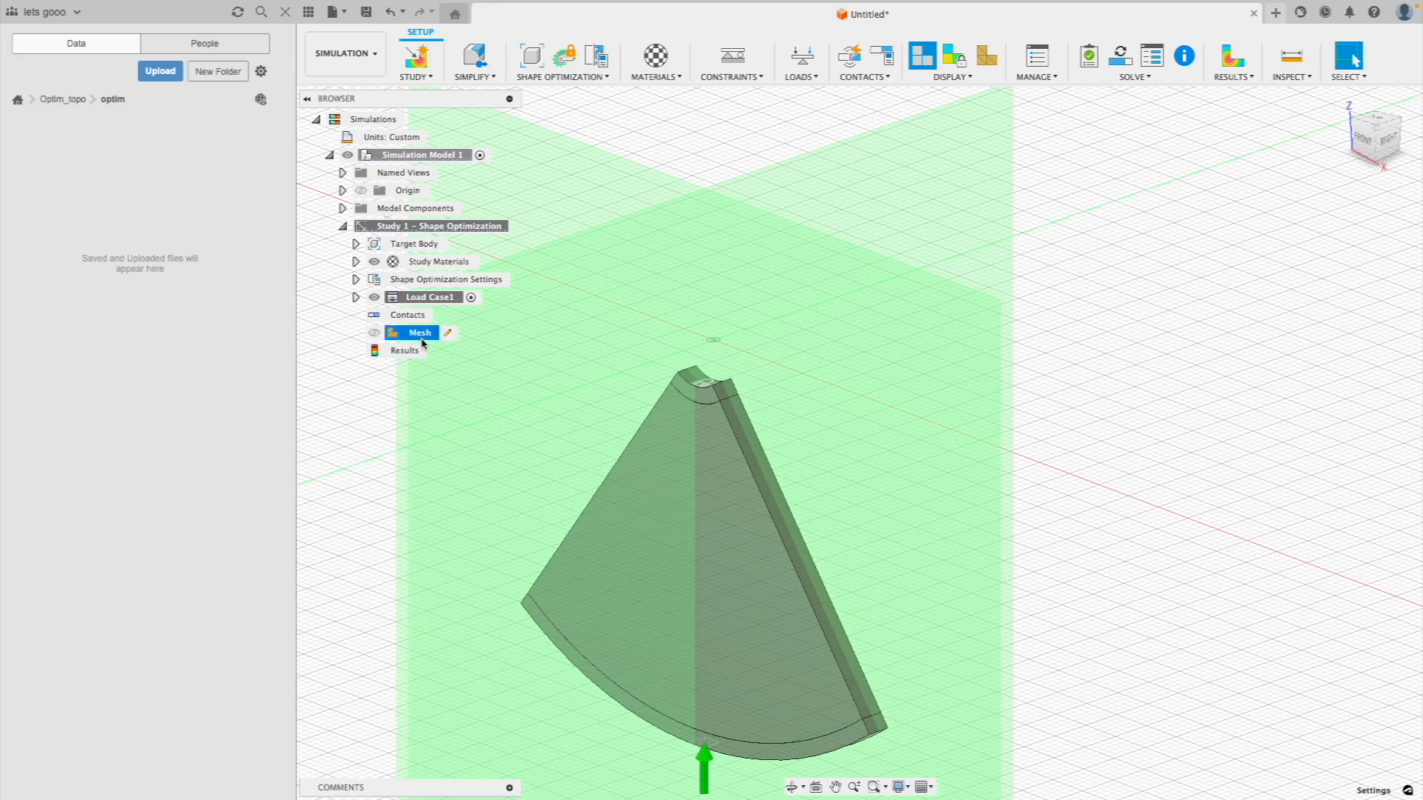
{"action": "right_click", "coordinate": [423, 344]}
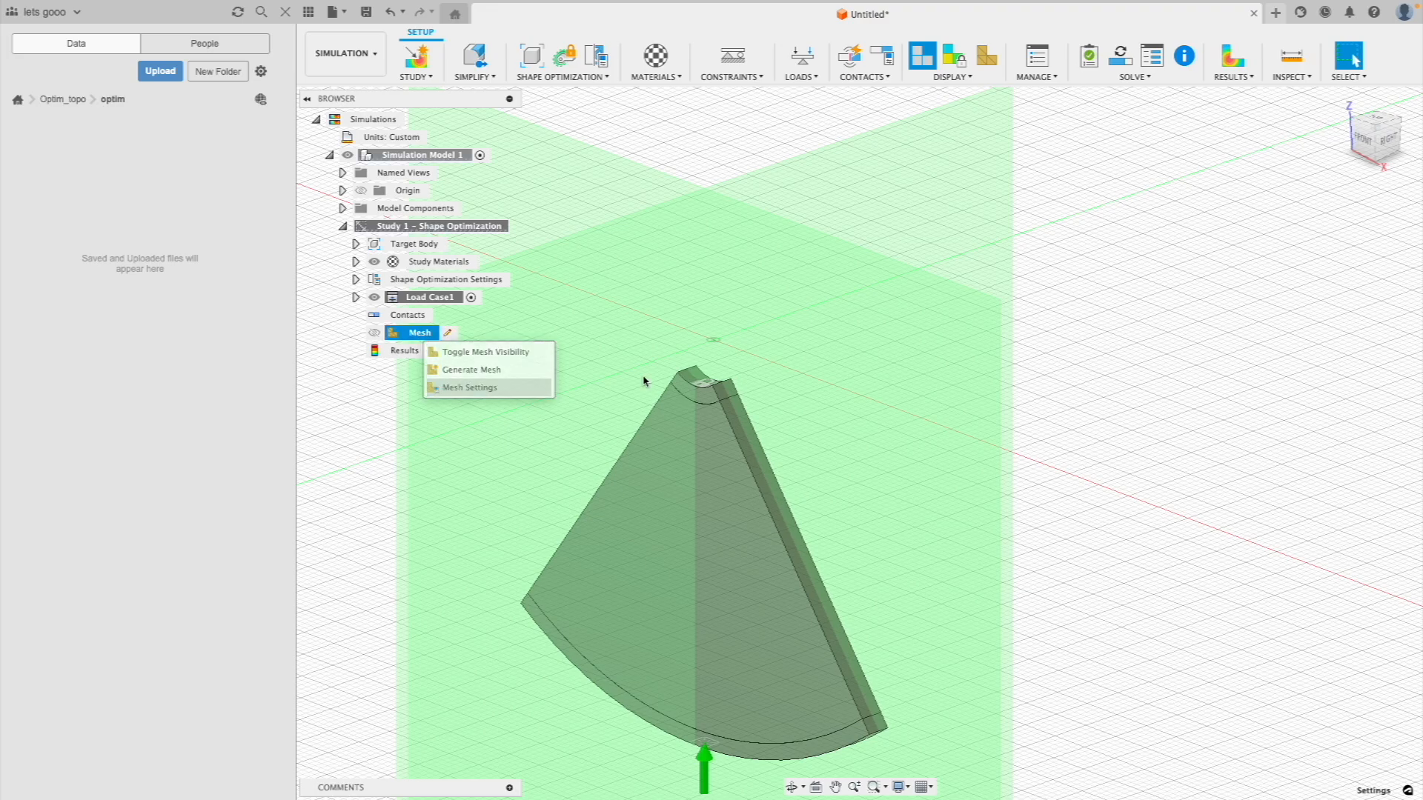
{"action": "left_click", "coordinate": [459, 386]}
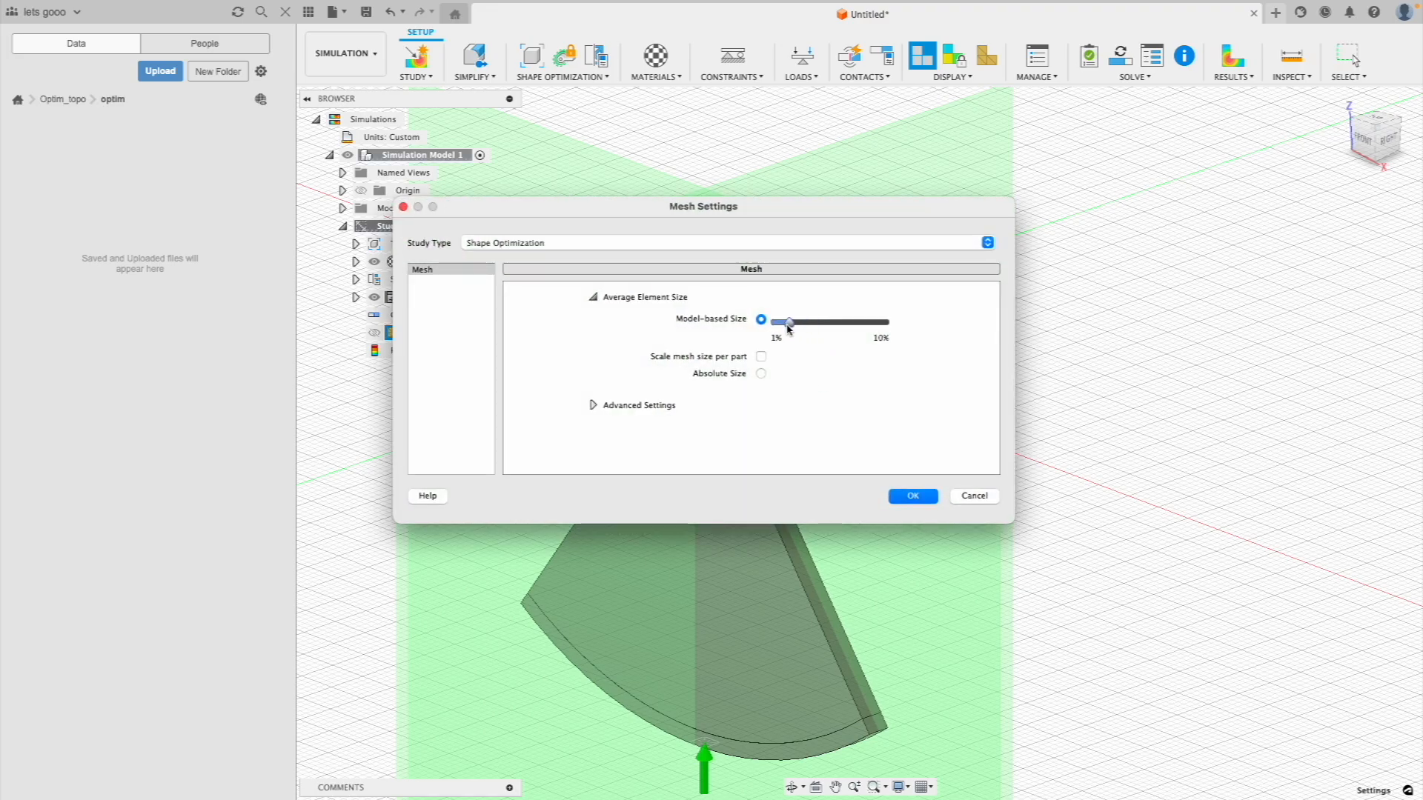
{"action": "left_click", "coordinate": [907, 497]}
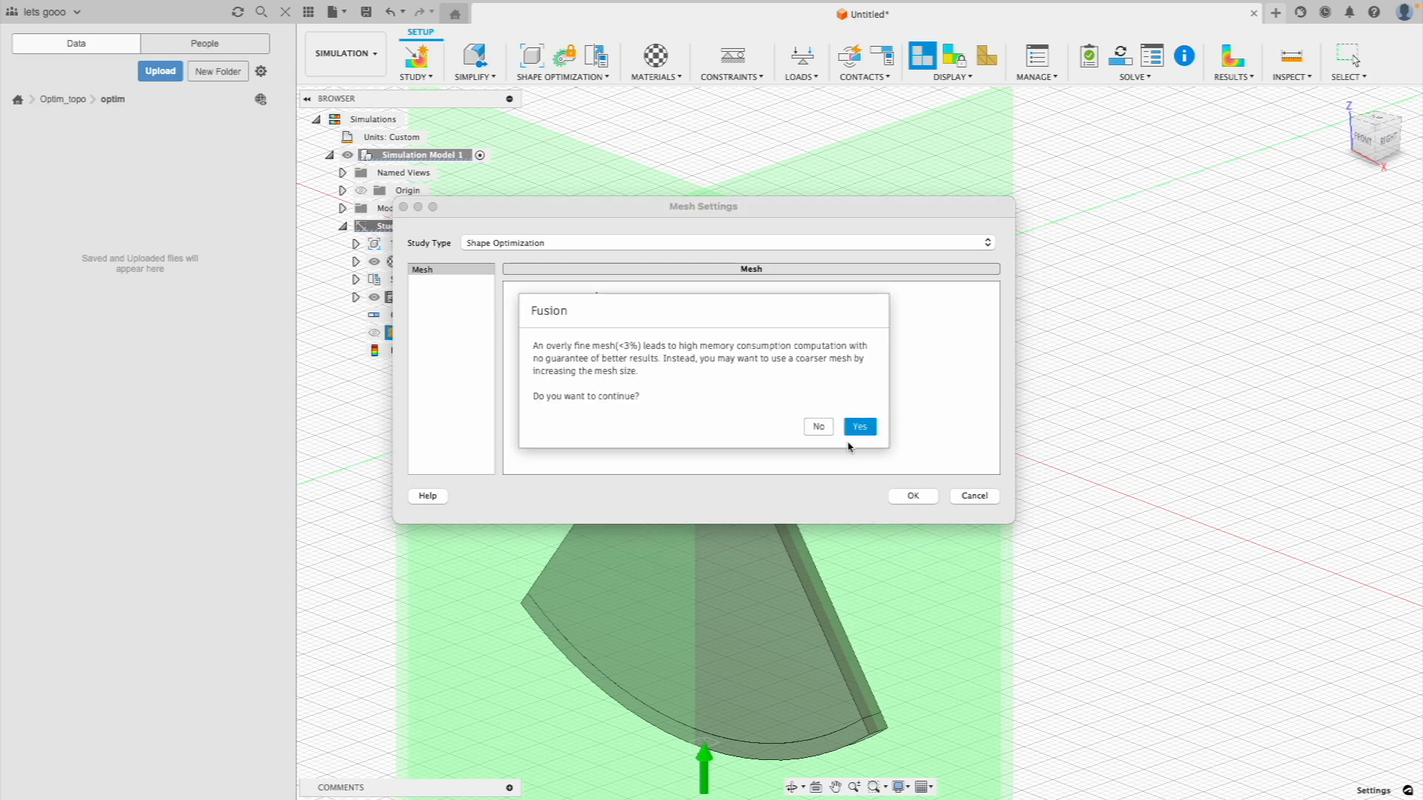
{"action": "left_click", "coordinate": [859, 427]}
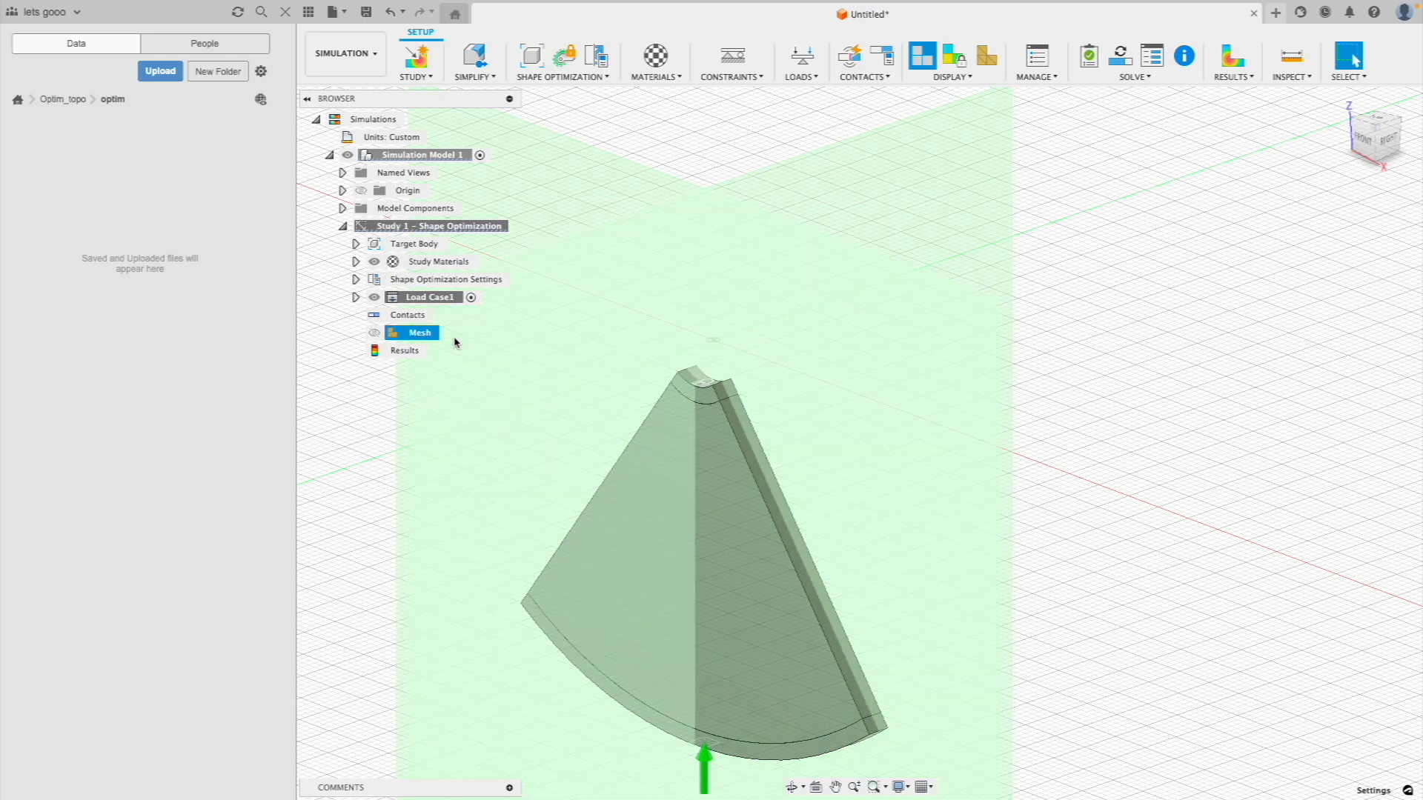
{"action": "left_click", "coordinate": [375, 334]}
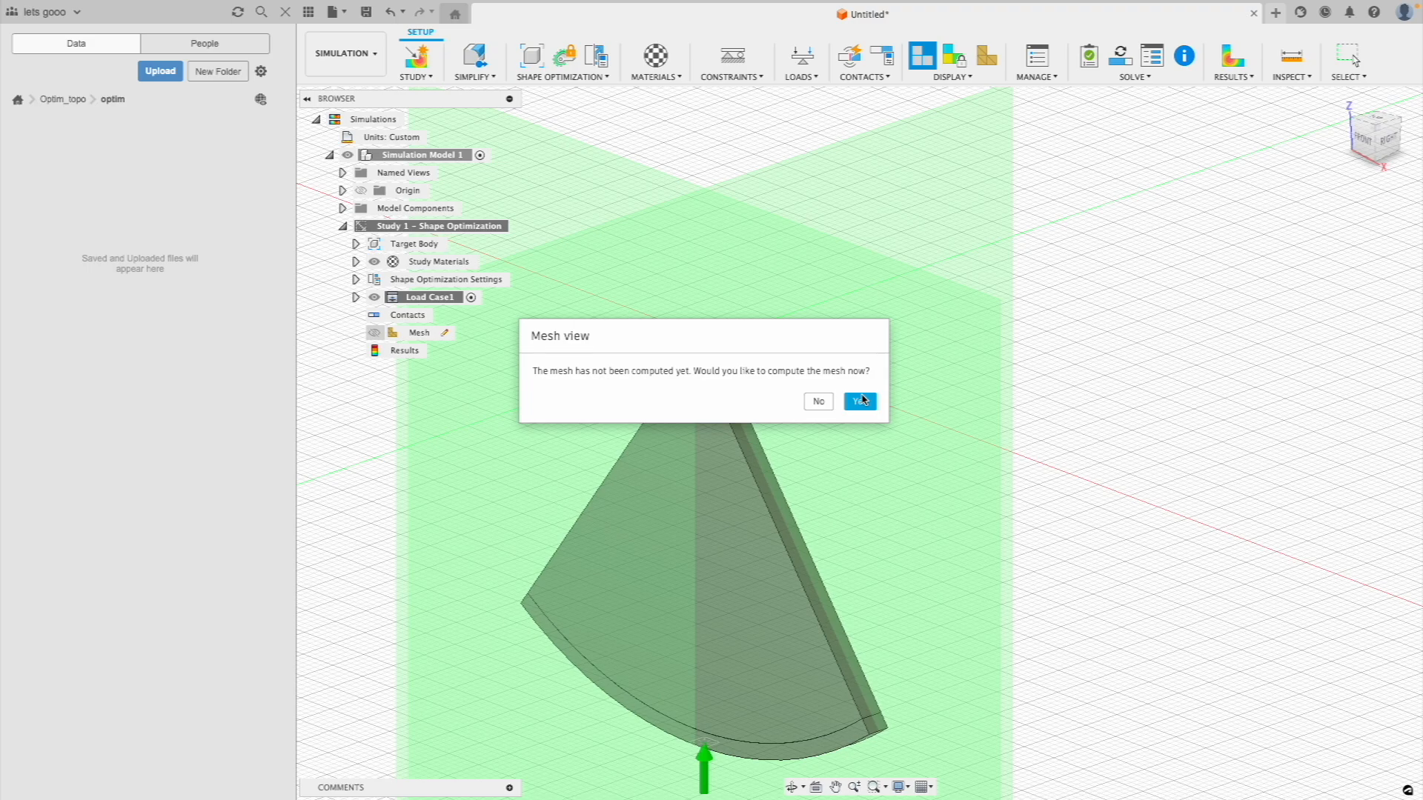
{"action": "left_click", "coordinate": [861, 403]}
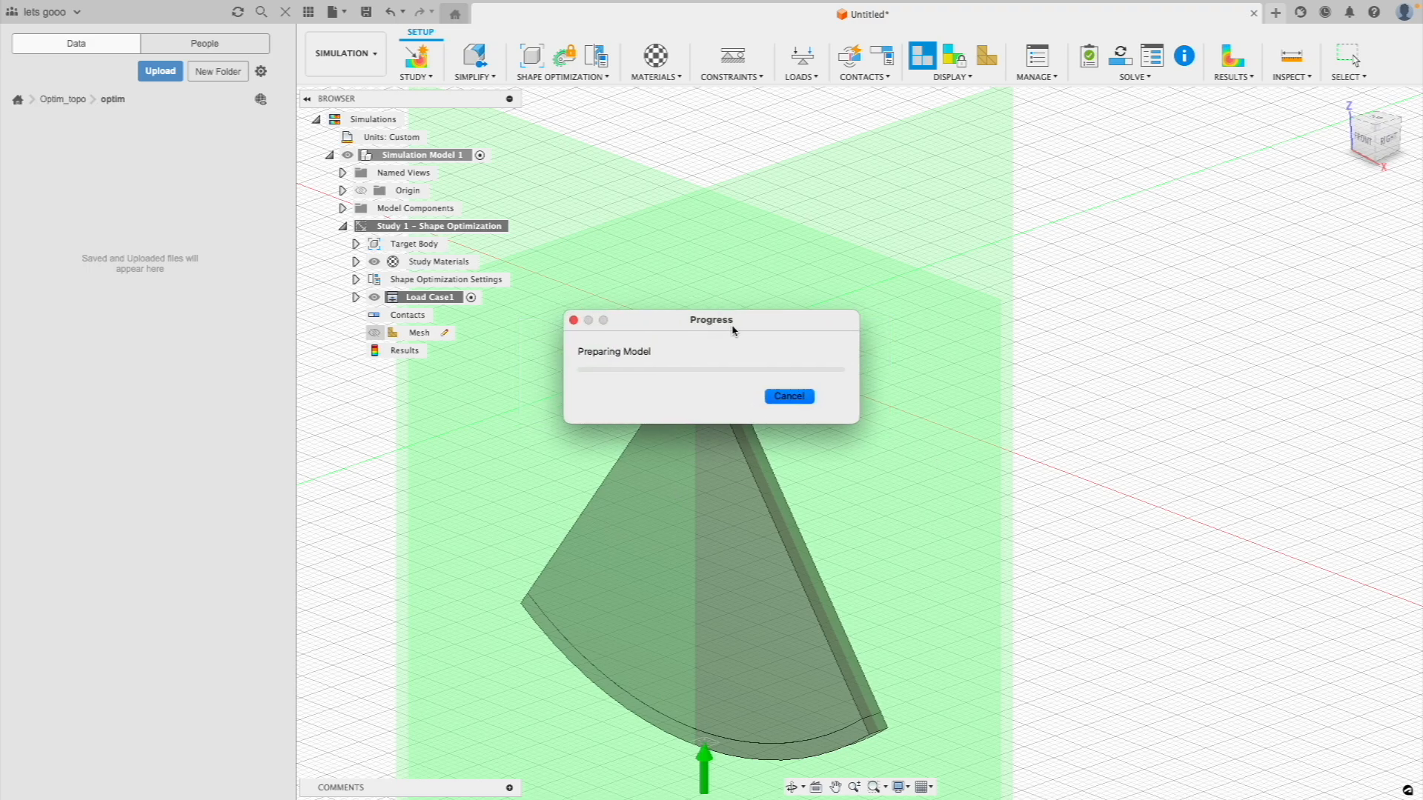
{"action": "left_click_drag", "start_coordinate": [723, 319], "coordinate": [881, 447]}
{"action": "middle_click_drag", "start_coordinate": [724, 556], "coordinate": [852, 591]}
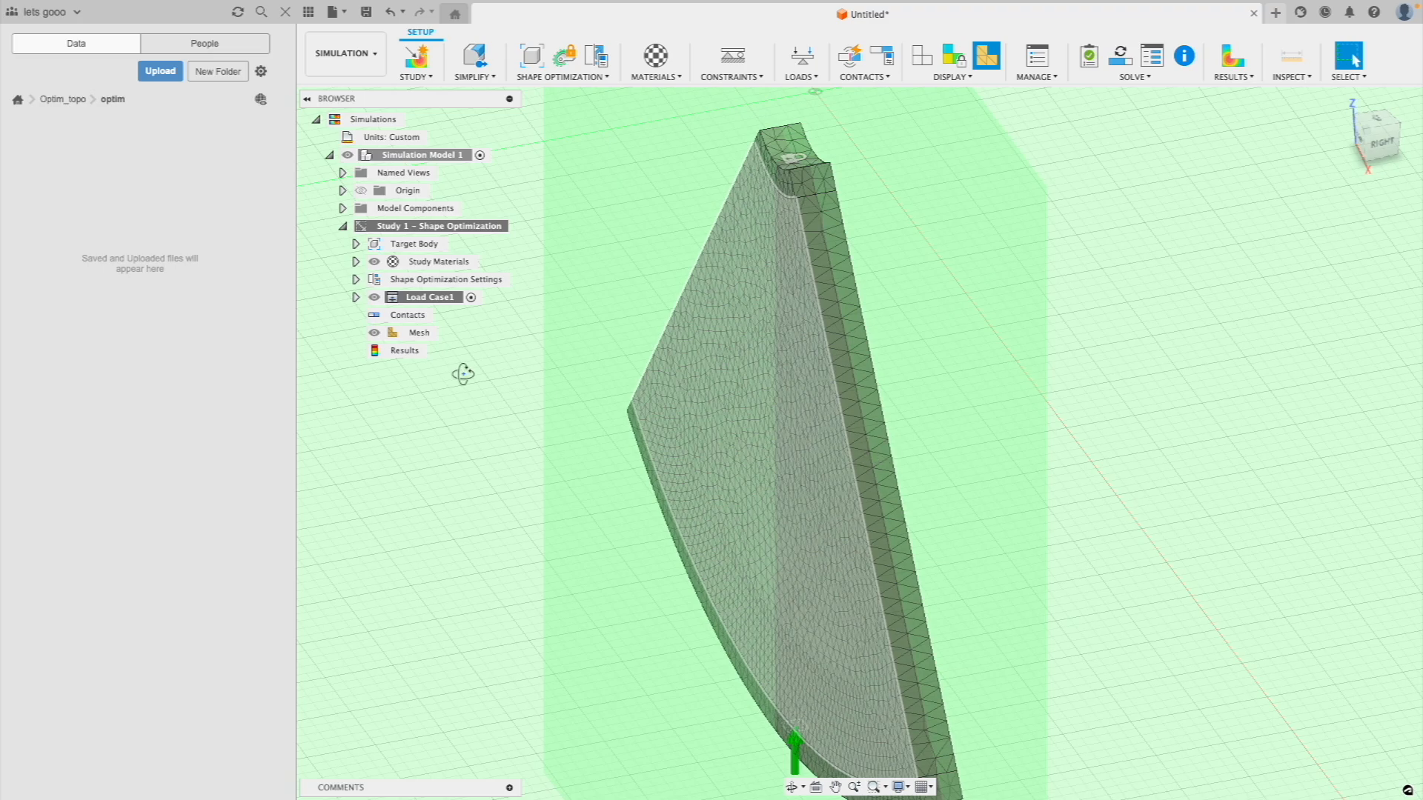
Set the mesh's model-based element size to 1%, accept the fine size and generate the mesh
{"action": "left_click", "coordinate": [415, 333]}
{"action": "right_click", "coordinate": [420, 335]}
{"action": "left_click", "coordinate": [452, 380]}
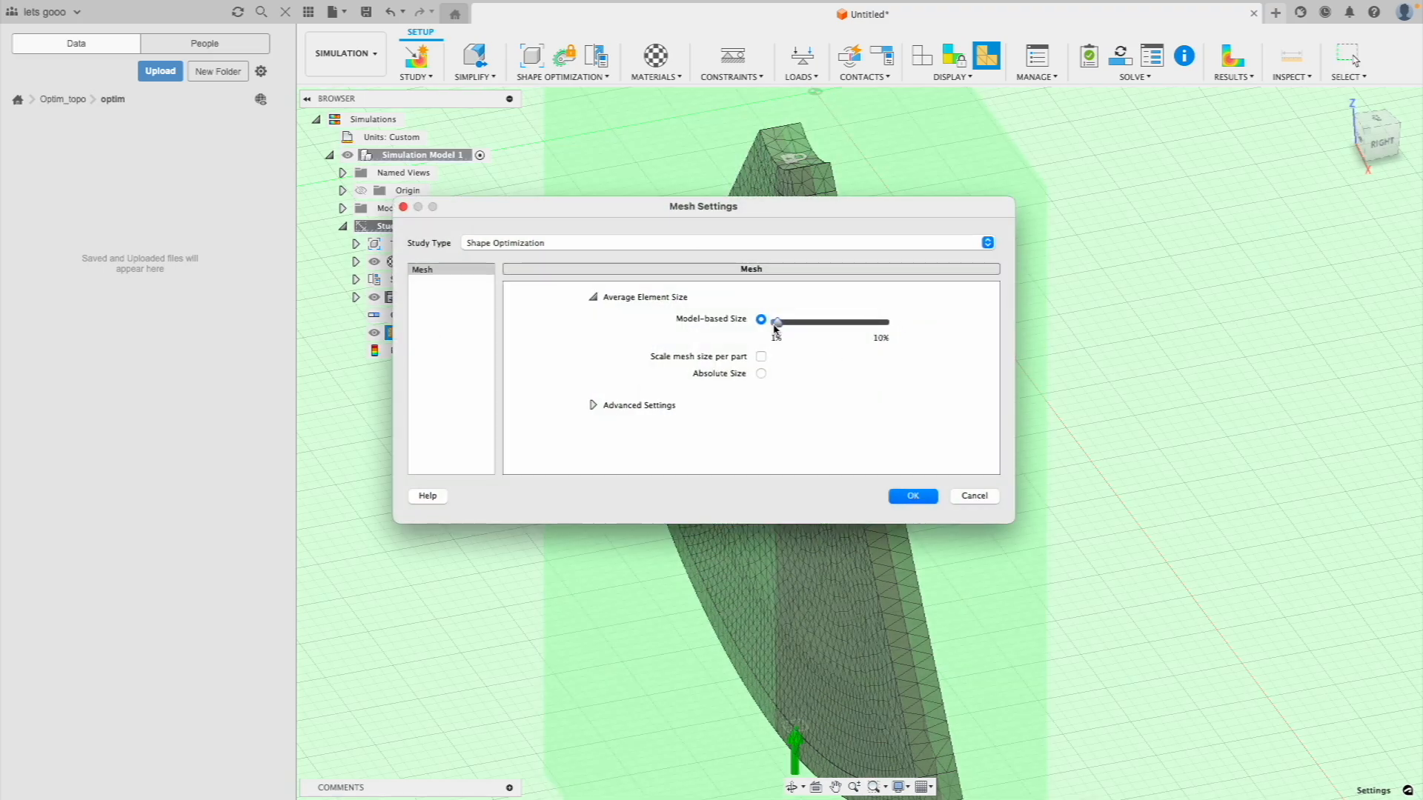
{"action": "left_click", "coordinate": [917, 496]}
{"action": "left_click", "coordinate": [858, 426]}
{"action": "left_click", "coordinate": [439, 333]}
{"action": "right_click", "coordinate": [437, 334]}
{"action": "left_click", "coordinate": [476, 362]}
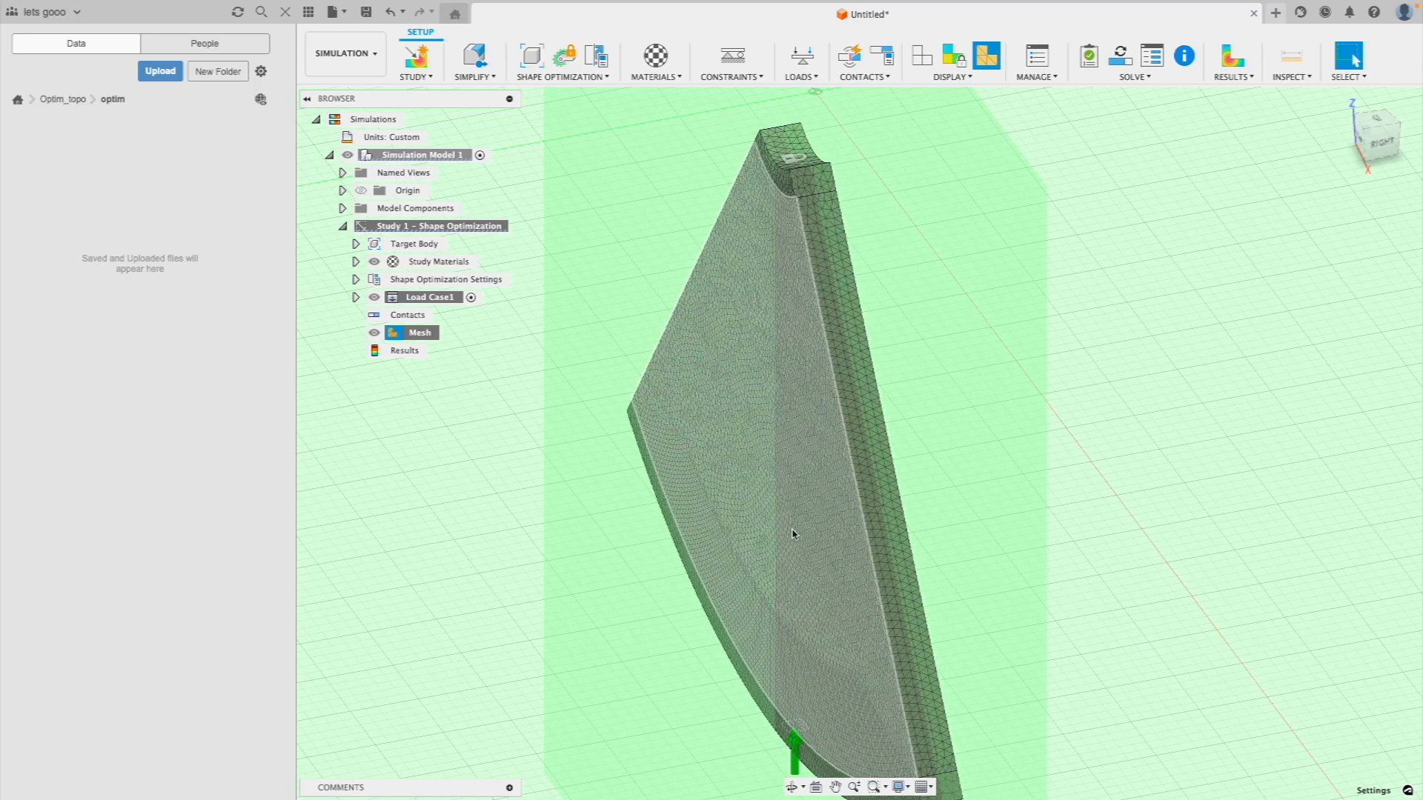
Run the pre-check on the shape optimization study's setup
{"action": "middle_click_drag", "start_coordinate": [804, 563], "coordinate": [771, 432], "text": "shift"}
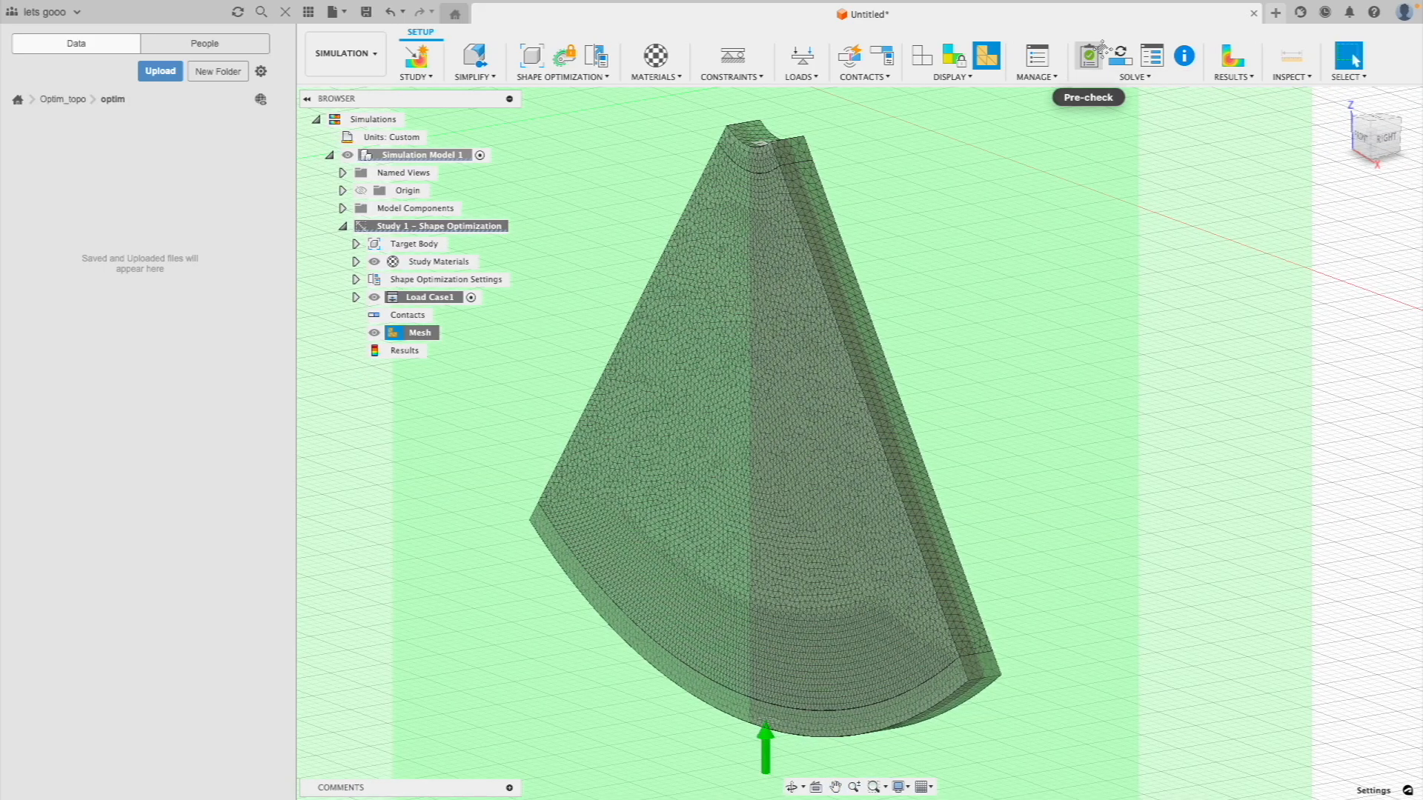
{"action": "left_click", "coordinate": [1089, 58]}
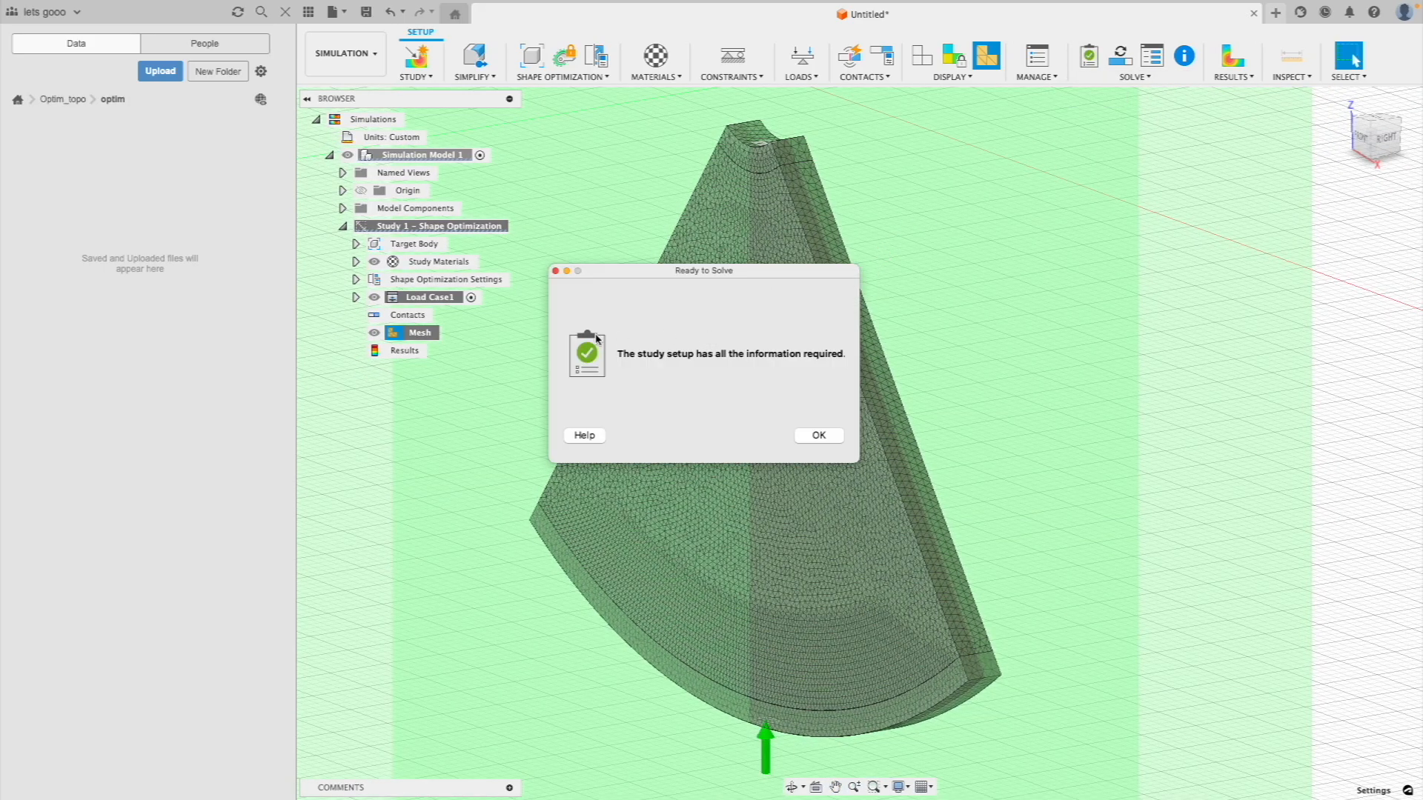
{"action": "left_click", "coordinate": [813, 436]}
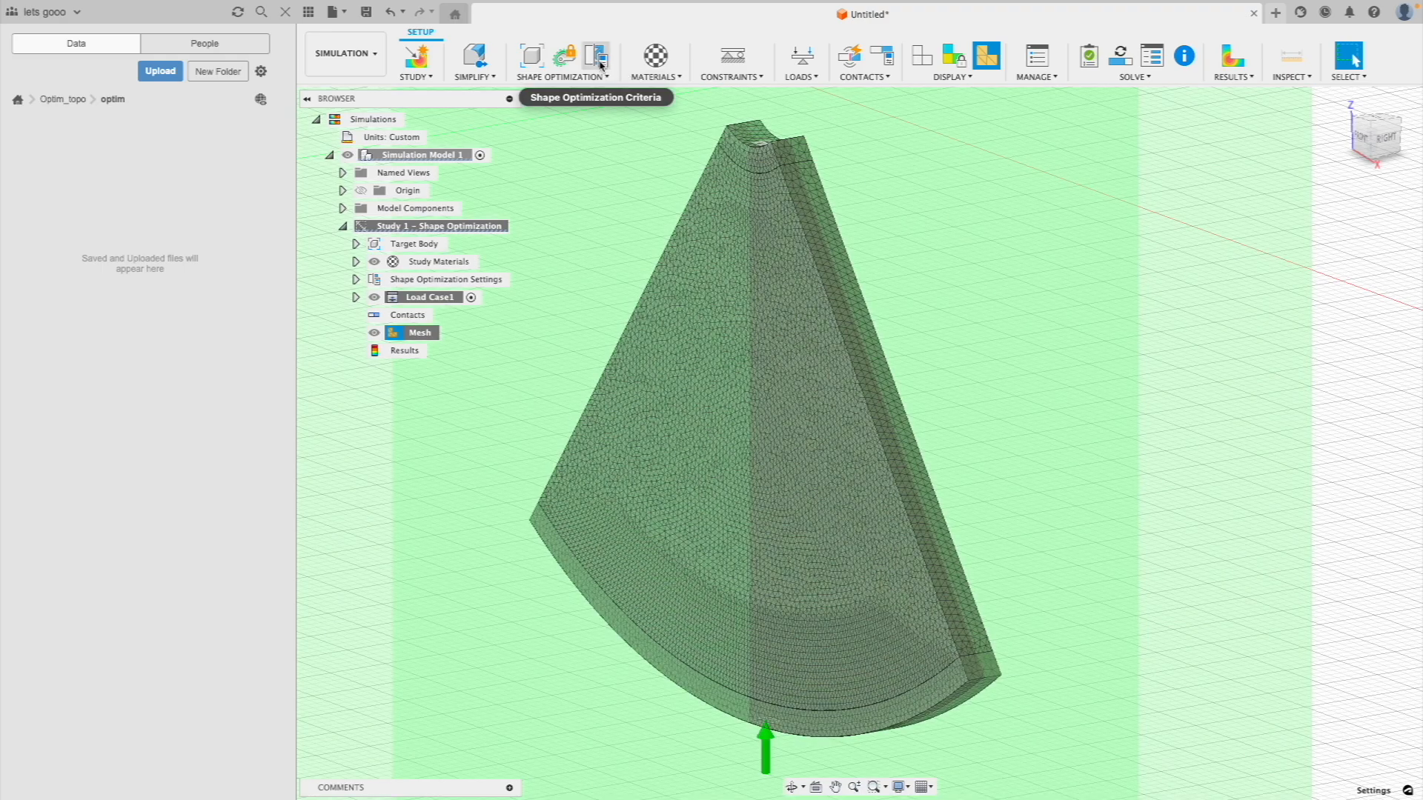
Set the Target Mass objective in the shape optimization criteria to less than or equal to 40%
{"action": "left_click", "coordinate": [596, 56]}
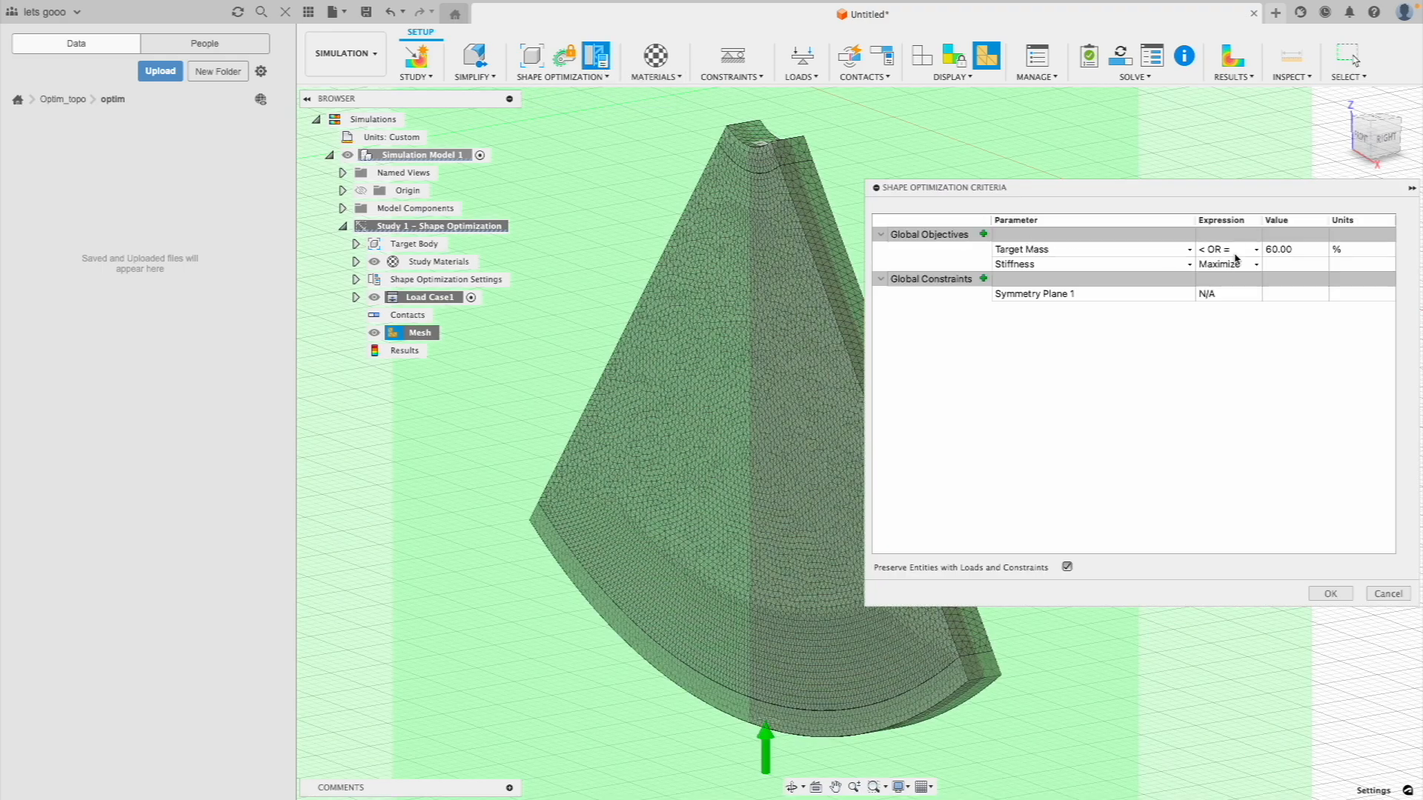
{"action": "left_click", "coordinate": [1302, 250]}
{"action": "left_click", "coordinate": [1302, 250]}
{"action": "left_click", "coordinate": [1310, 260]}
{"action": "double_click", "coordinate": [1310, 247]}
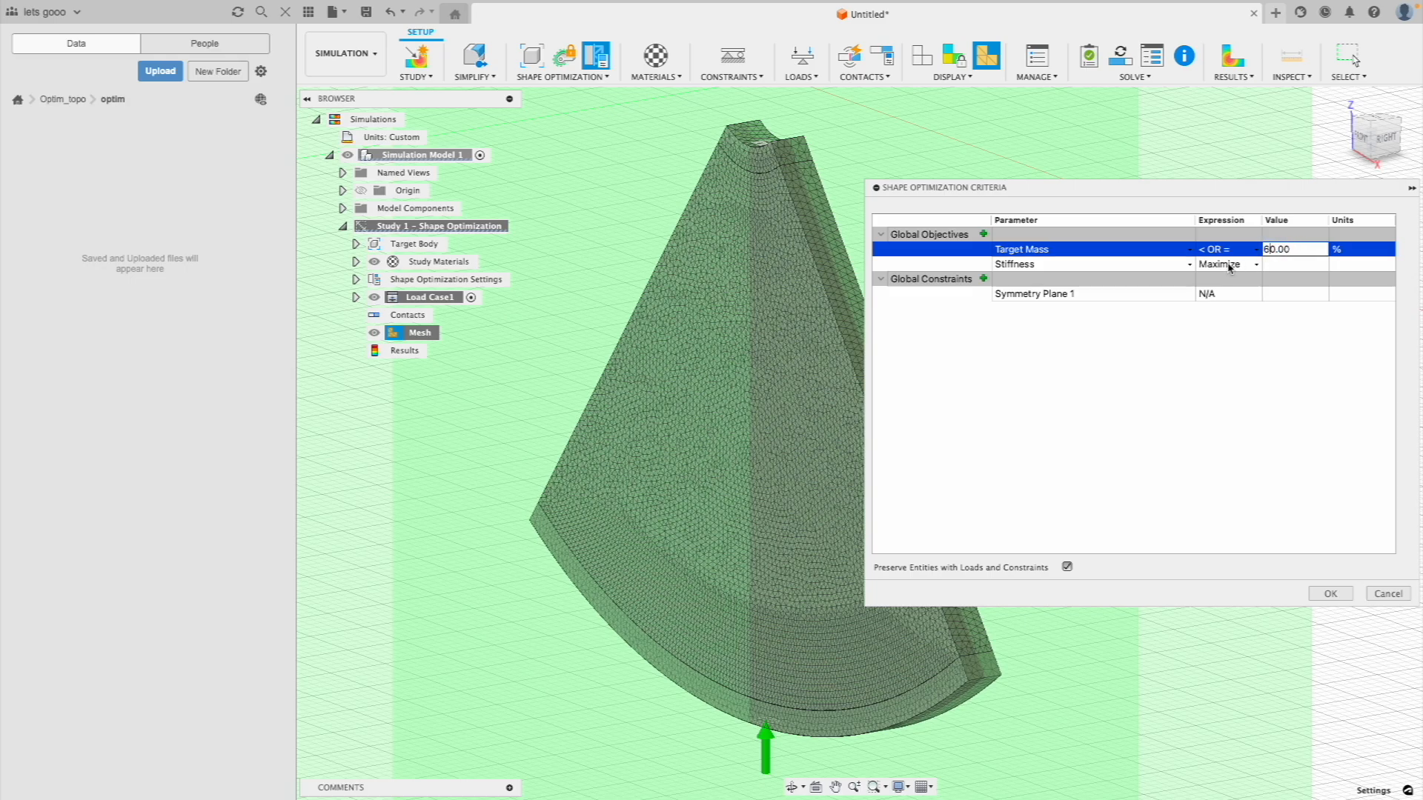
{"action": "key", "text": "Return"}
Add a Min Member Size global constraint of at least 2 mm and accept the optimization criteria
{"action": "mouse_move", "coordinate": [1217, 299]}
{"action": "left_click", "coordinate": [983, 280]}
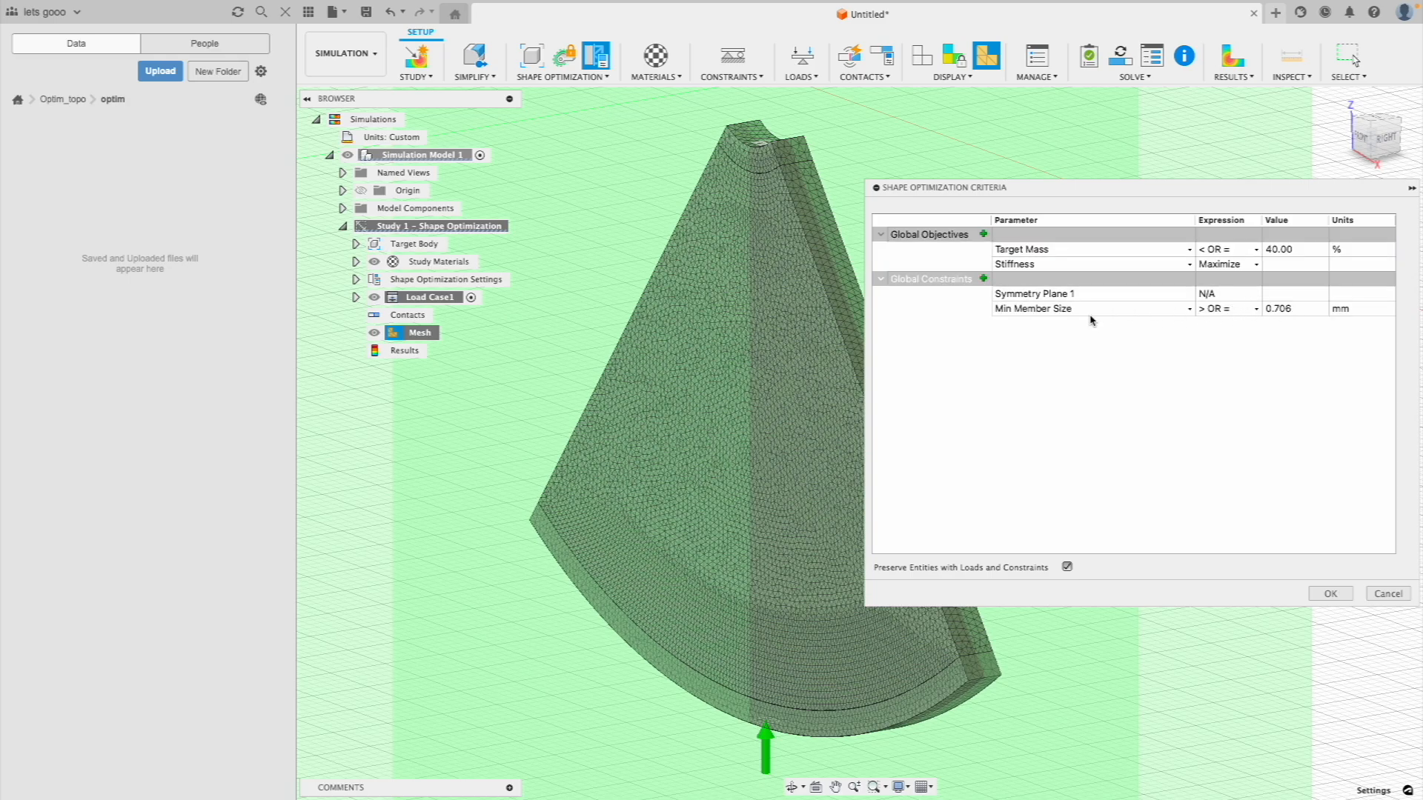
{"action": "left_click", "coordinate": [1302, 309]}
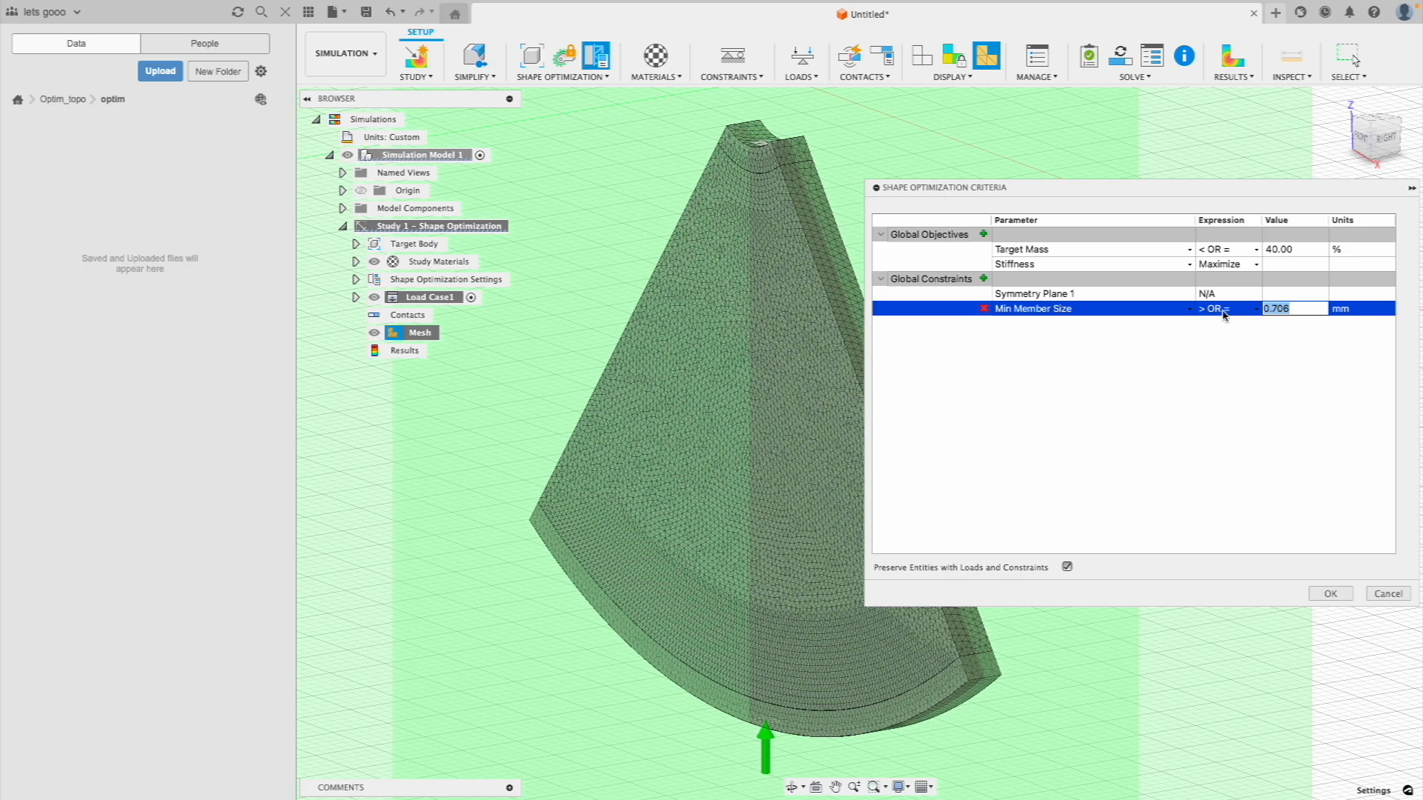
{"action": "type", "text": "2"}
{"action": "key", "text": "Return"}
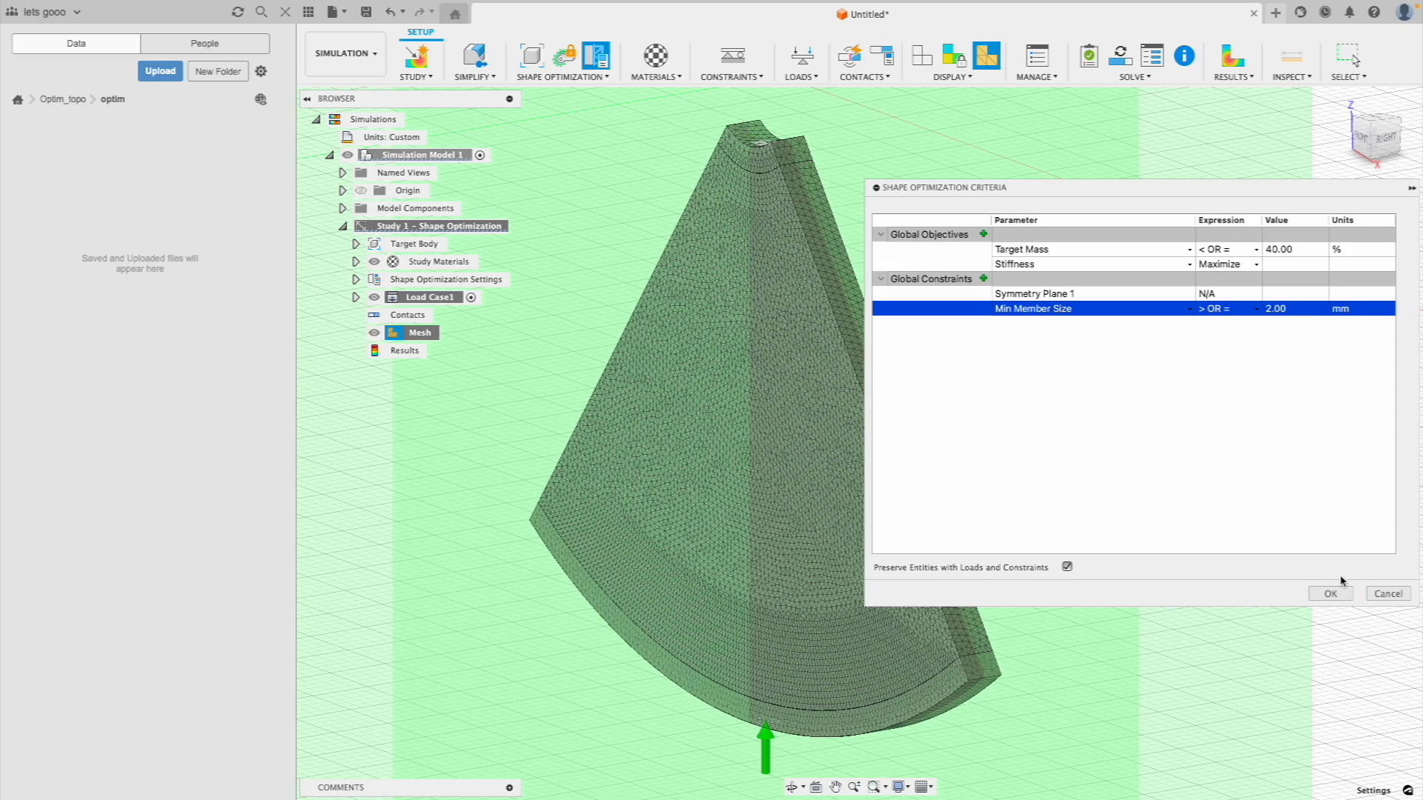
{"action": "left_click", "coordinate": [1331, 593]}
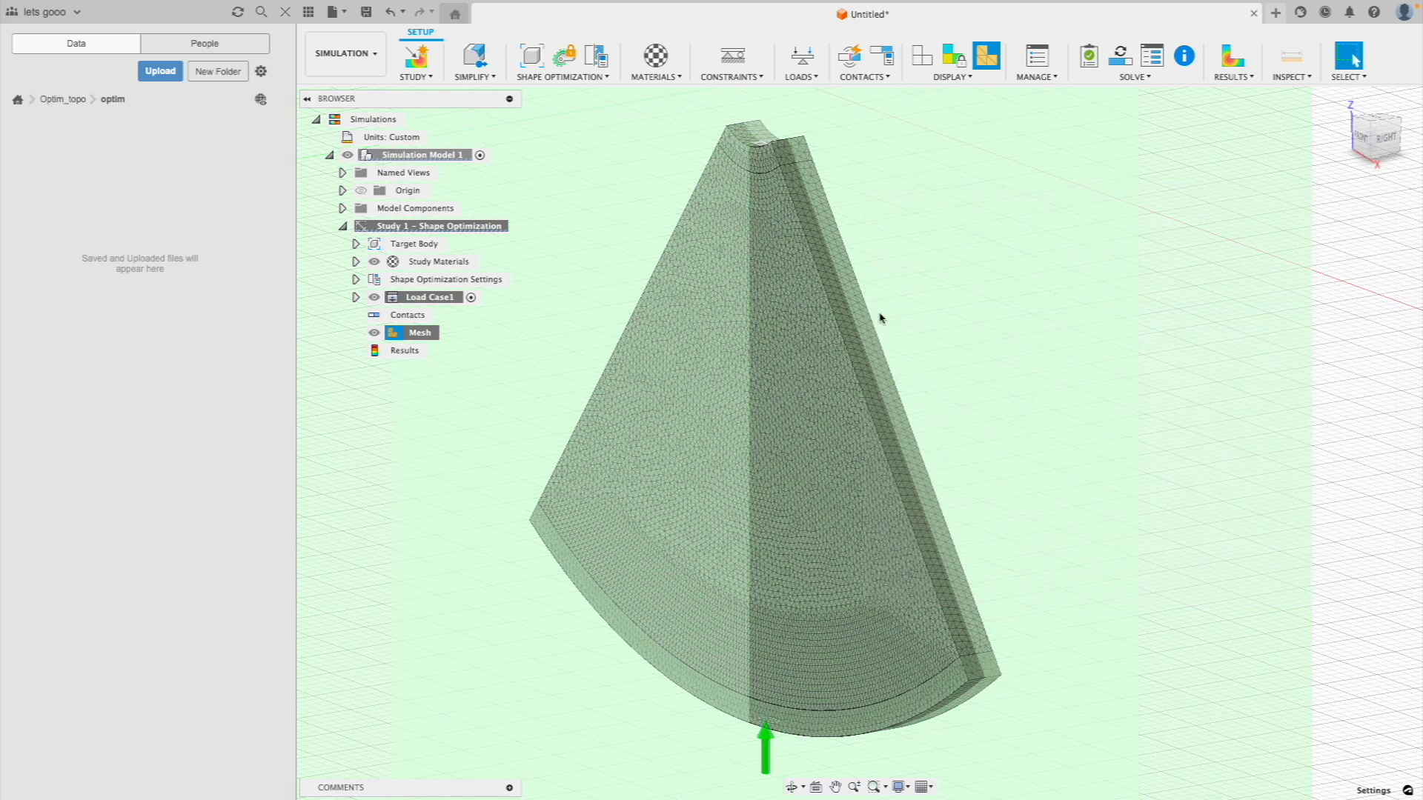
Solve the shape optimization study, saving the design as OT in the optim folder
{"action": "scroll", "coordinate": [816, 355], "scroll_direction": "down", "scroll_amount": 3}
{"action": "scroll", "coordinate": [816, 354], "scroll_direction": "up", "scroll_amount": 3}
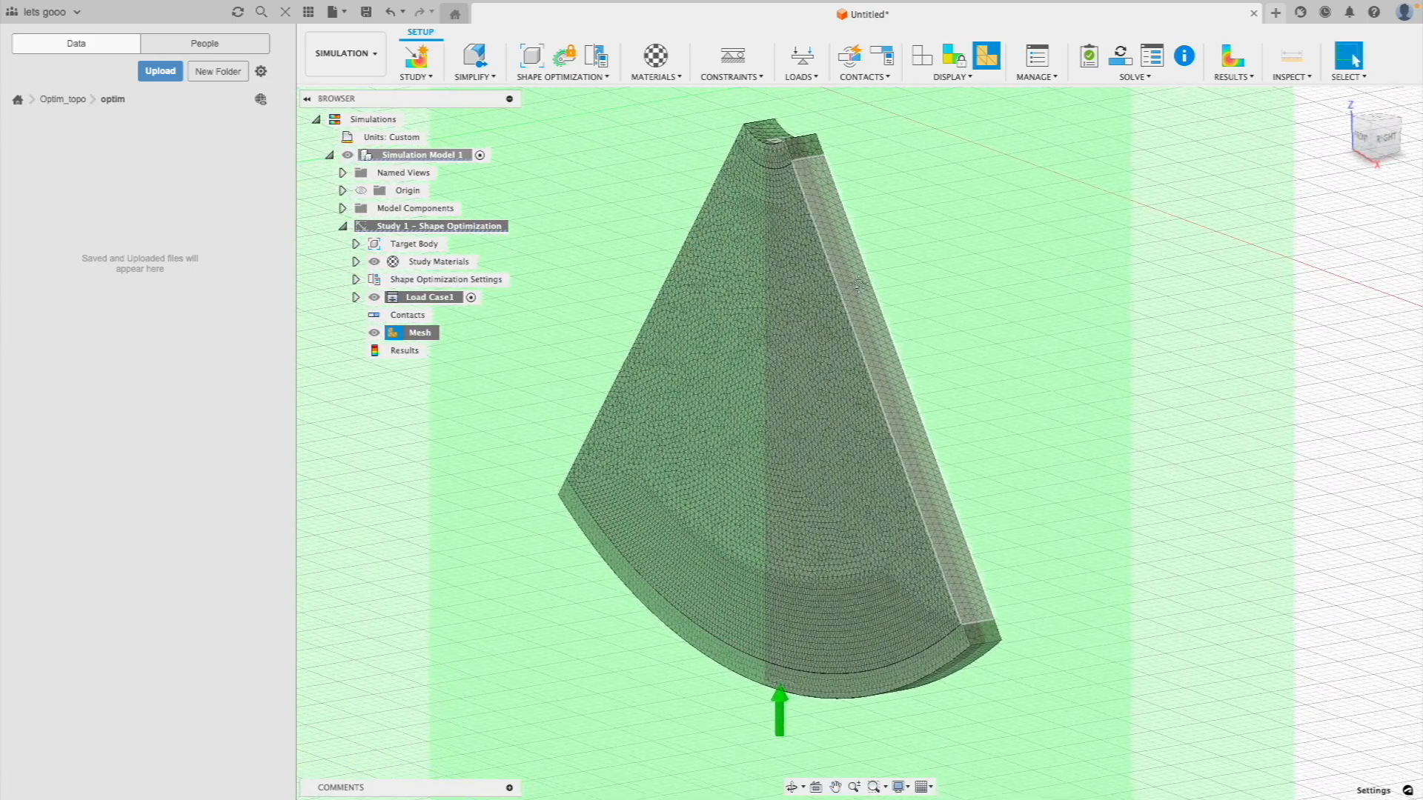
{"action": "key", "text": "Escape"}
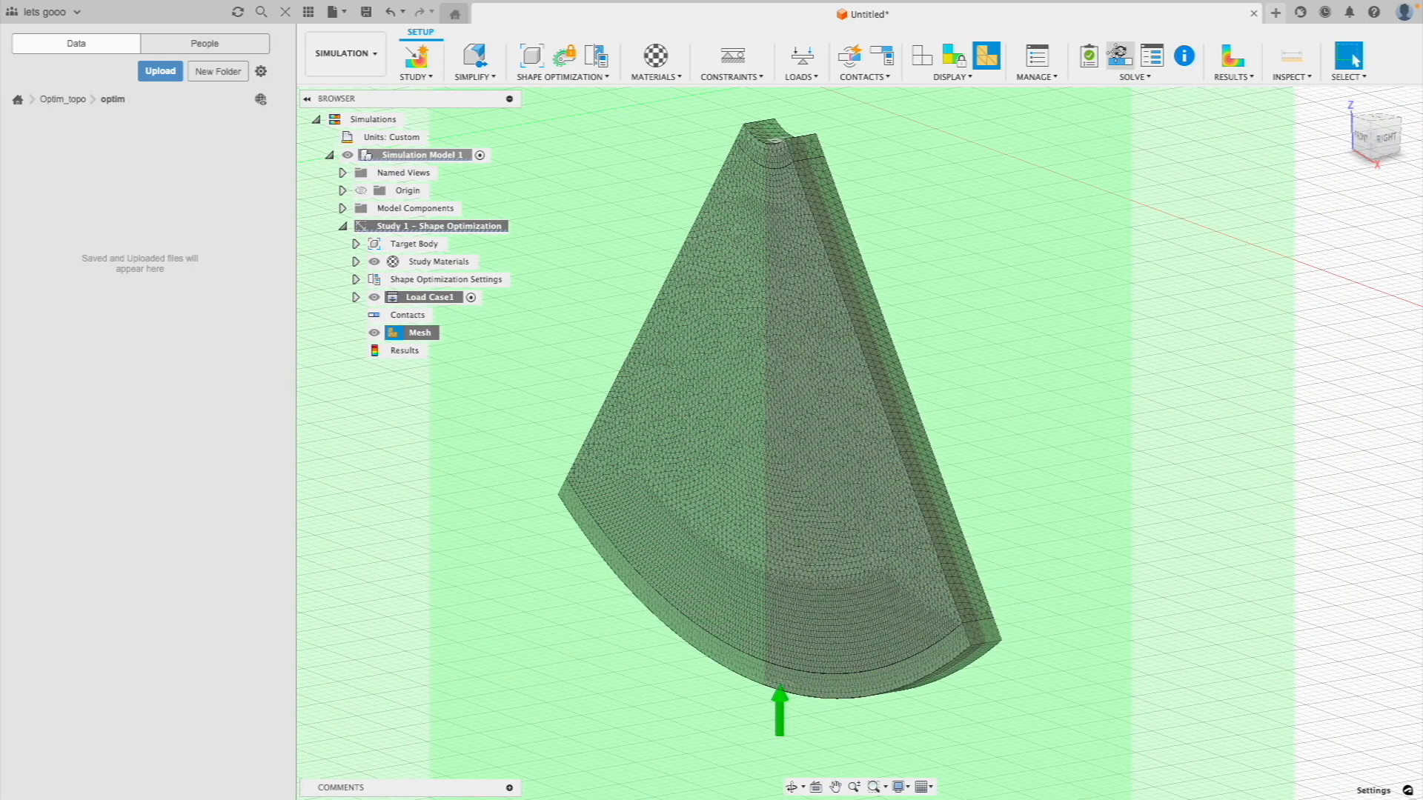
{"action": "left_click", "coordinate": [1120, 55]}
{"action": "left_click", "coordinate": [1030, 596]}
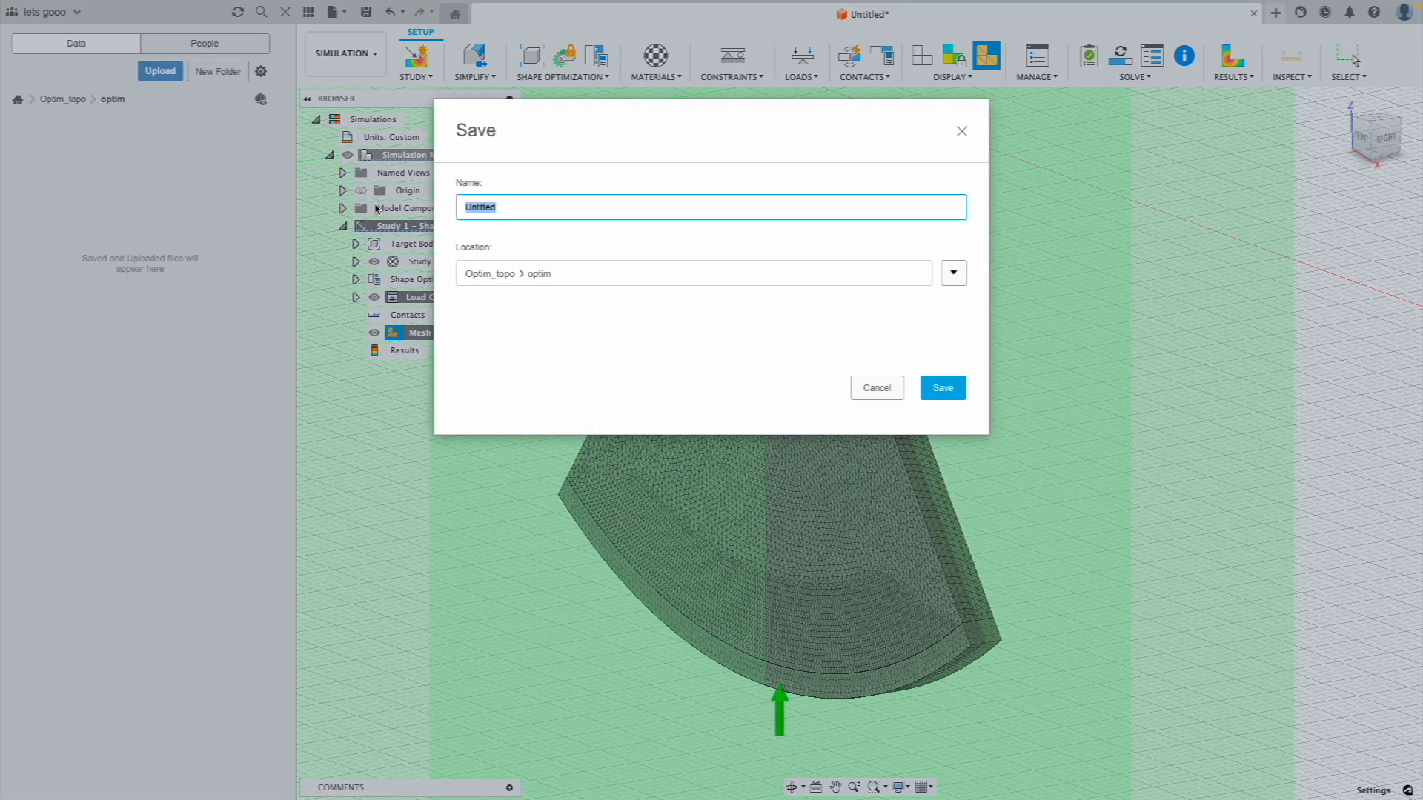
{"action": "key", "text": "Return"}
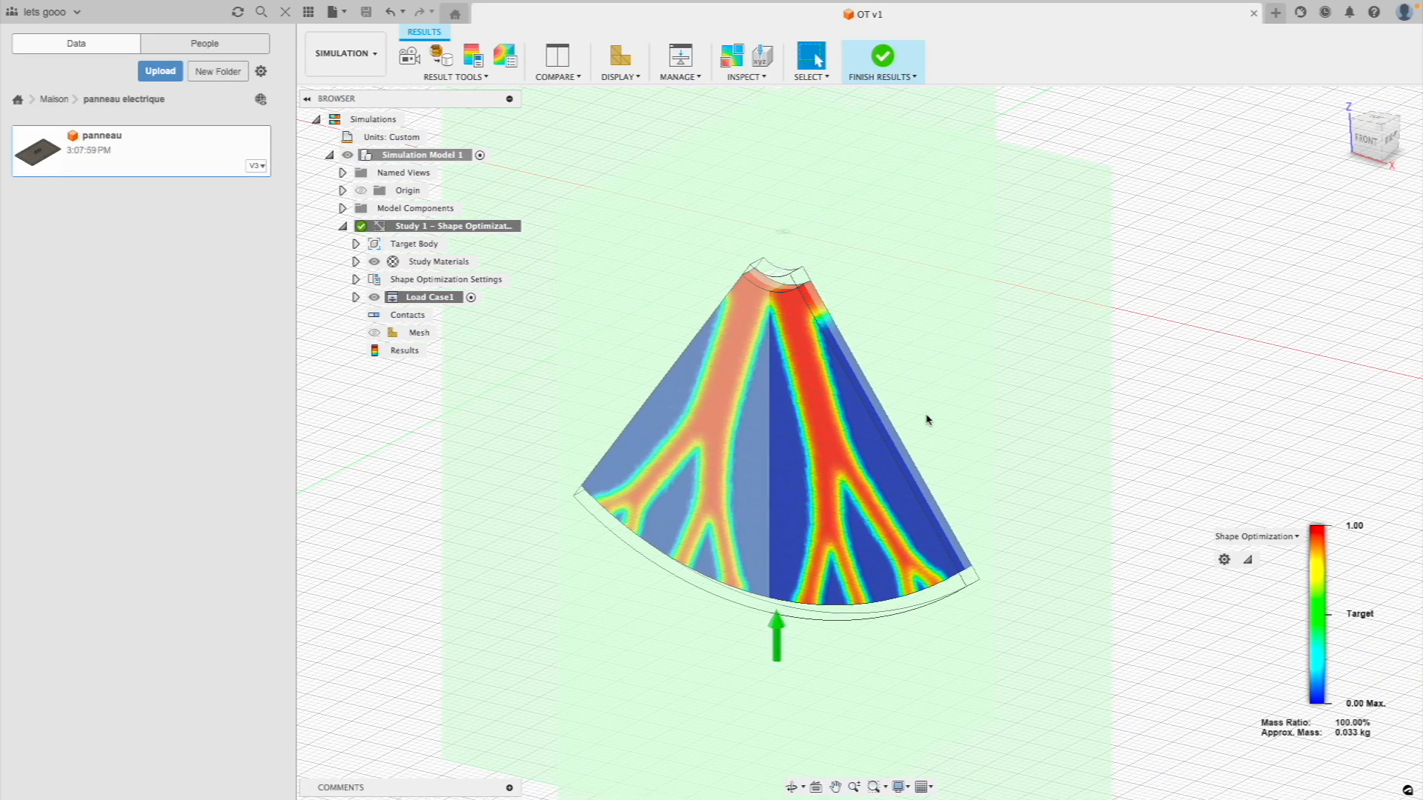
Examine the wedge's shape optimization result from the front and back
{"action": "middle_click_drag", "start_coordinate": [904, 404], "coordinate": [919, 391], "text": "shift"}
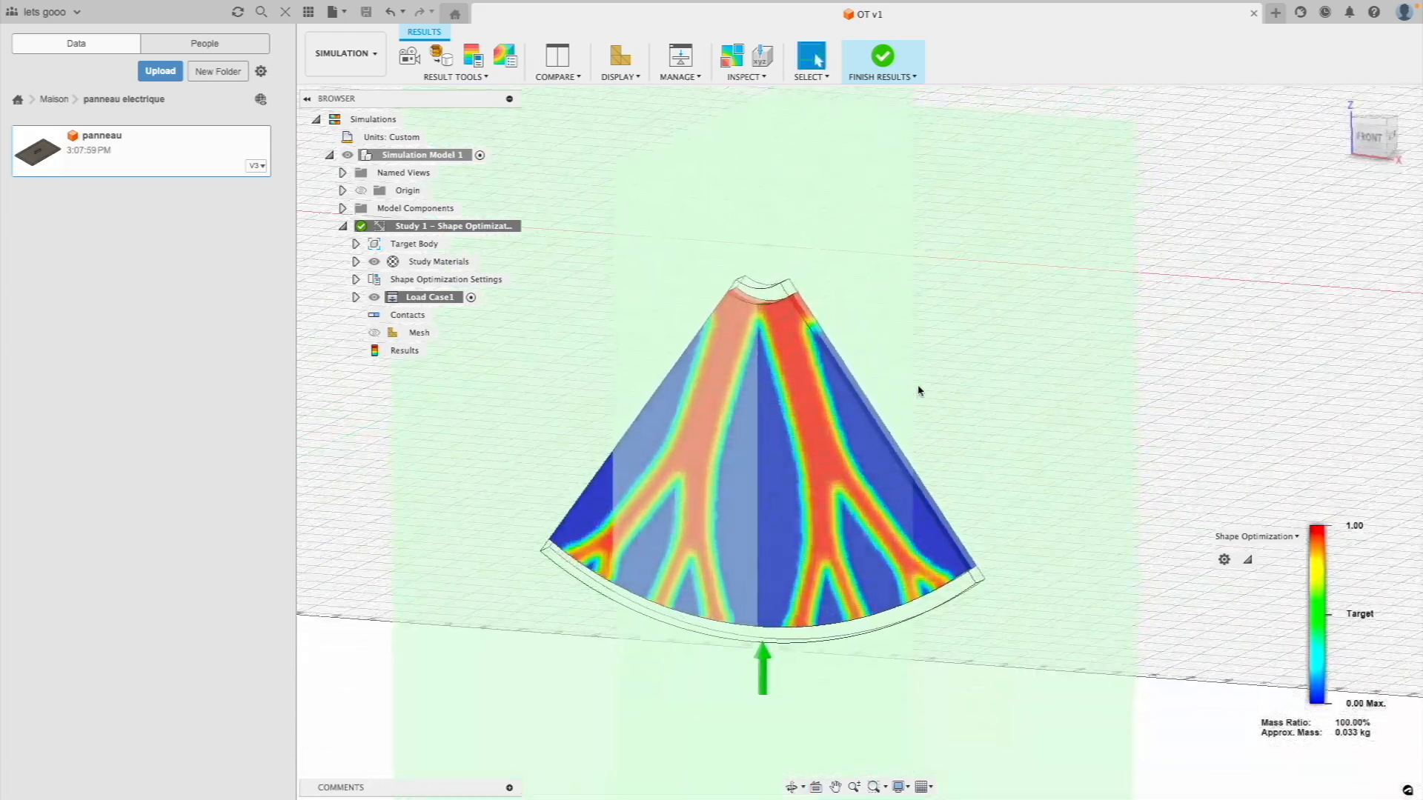
{"action": "middle_click_drag", "start_coordinate": [788, 517], "coordinate": [682, 518], "text": "shift"}
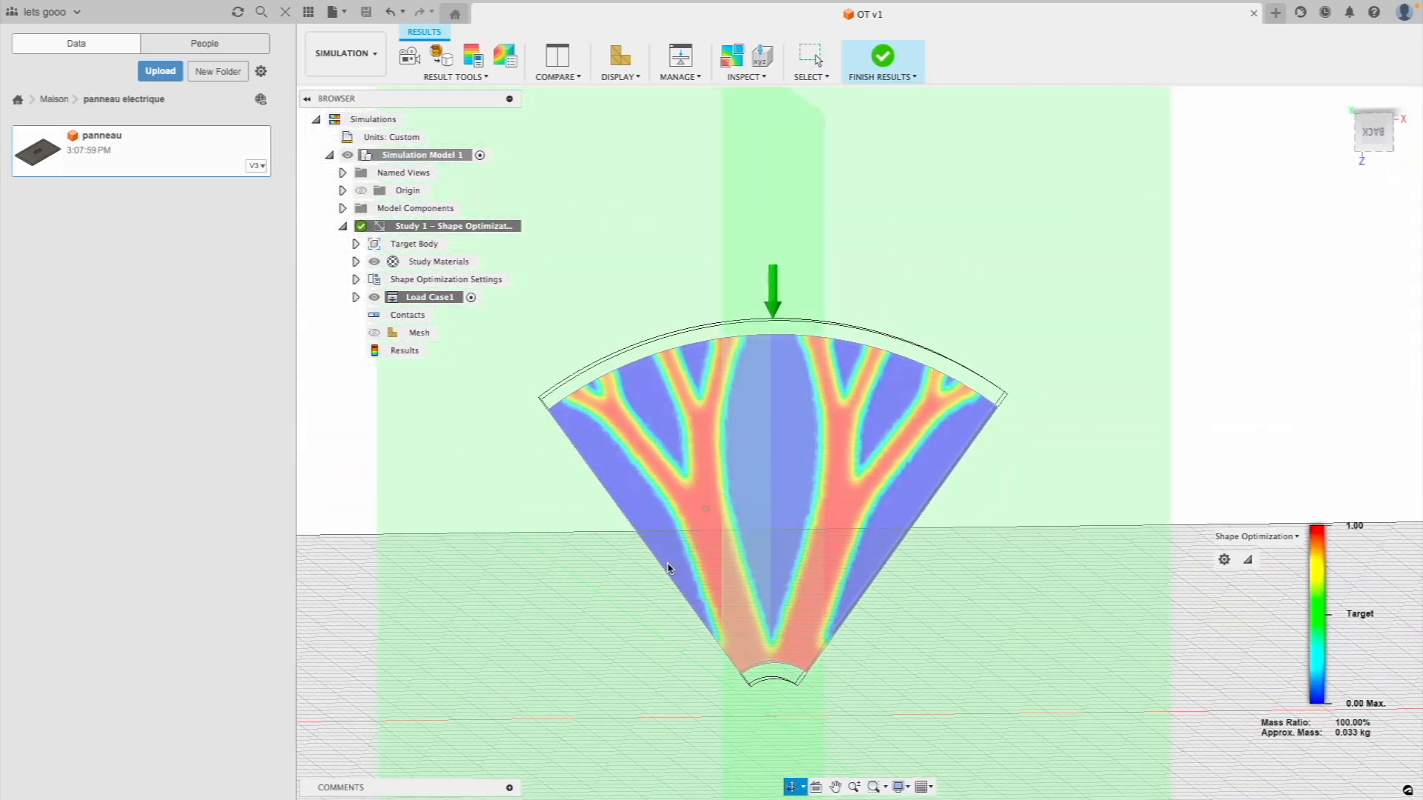
{"action": "mouse_move", "coordinate": [699, 447]}
{"action": "middle_mouse_down", "text": "shift"}
{"action": "mouse_move", "coordinate": [679, 444]}
{"action": "mouse_move", "coordinate": [692, 458]}
{"action": "mouse_move", "coordinate": [698, 415]}
{"action": "mouse_move", "coordinate": [675, 454]}
{"action": "mouse_move", "coordinate": [682, 444]}
{"action": "middle_mouse_up", "text": "shift"}
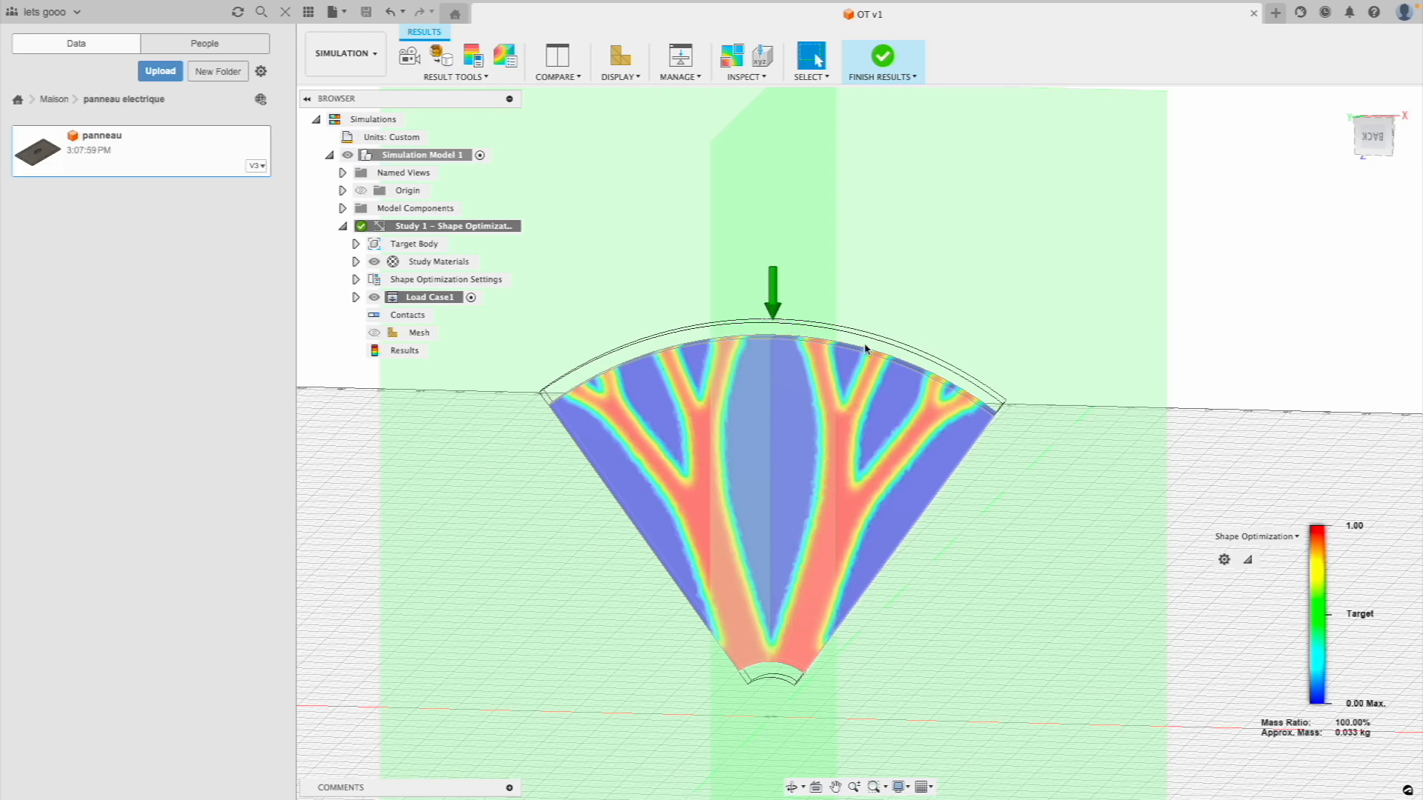
Raise the shape optimization result's lower display threshold until the mass ratio is about 33%, leaving only the branching spokes
{"action": "middle_click_drag", "start_coordinate": [864, 438], "coordinate": [718, 402], "text": "shift"}
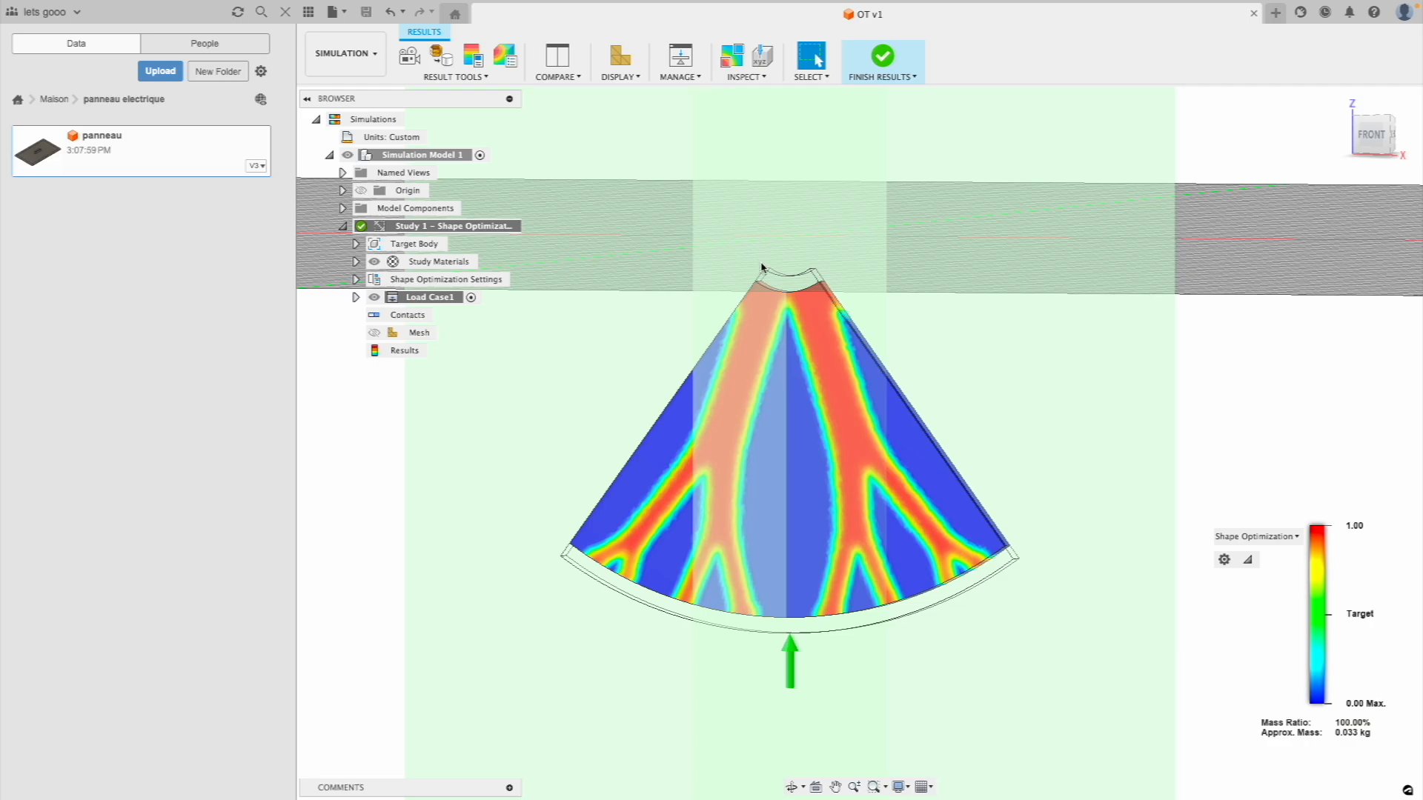
{"action": "middle_click_drag", "start_coordinate": [766, 271], "coordinate": [761, 291], "text": "shift"}
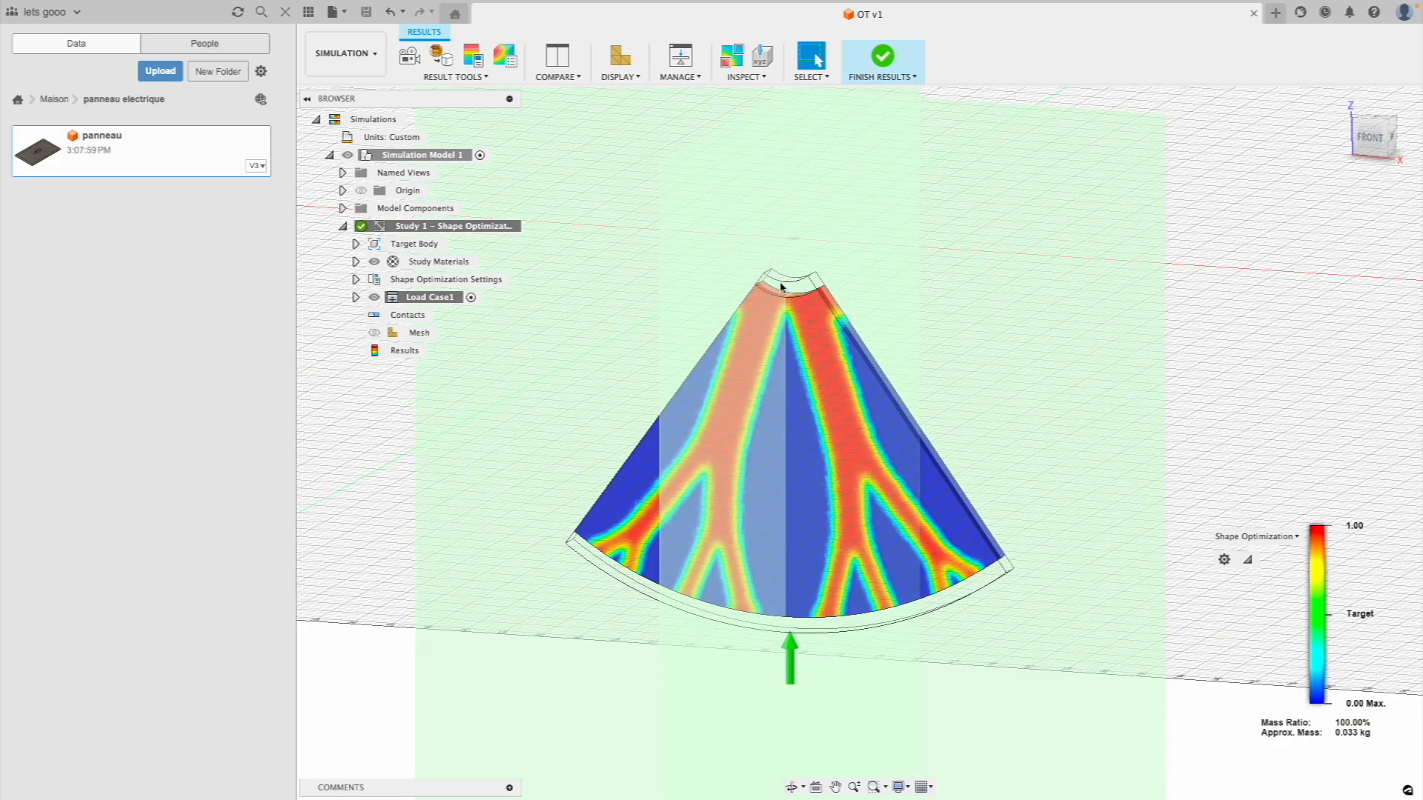
{"action": "scroll", "coordinate": [775, 286], "scroll_direction": "up", "scroll_amount": 4}
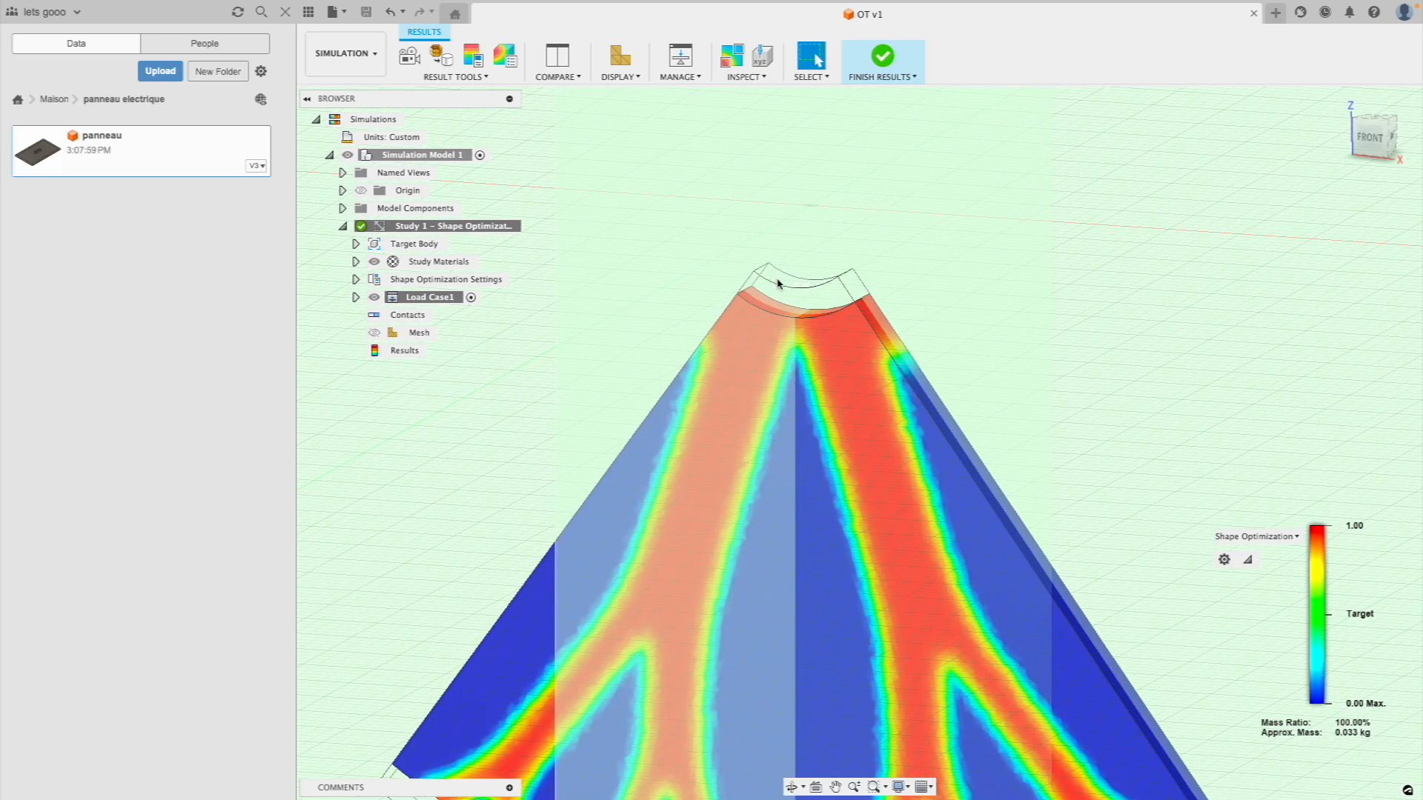
{"action": "scroll", "coordinate": [834, 300], "scroll_direction": "down", "scroll_amount": 4}
{"action": "middle_click_drag", "start_coordinate": [876, 403], "coordinate": [979, 569], "text": "shift"}
{"action": "left_click_drag", "start_coordinate": [1316, 705], "coordinate": [1319, 606]}
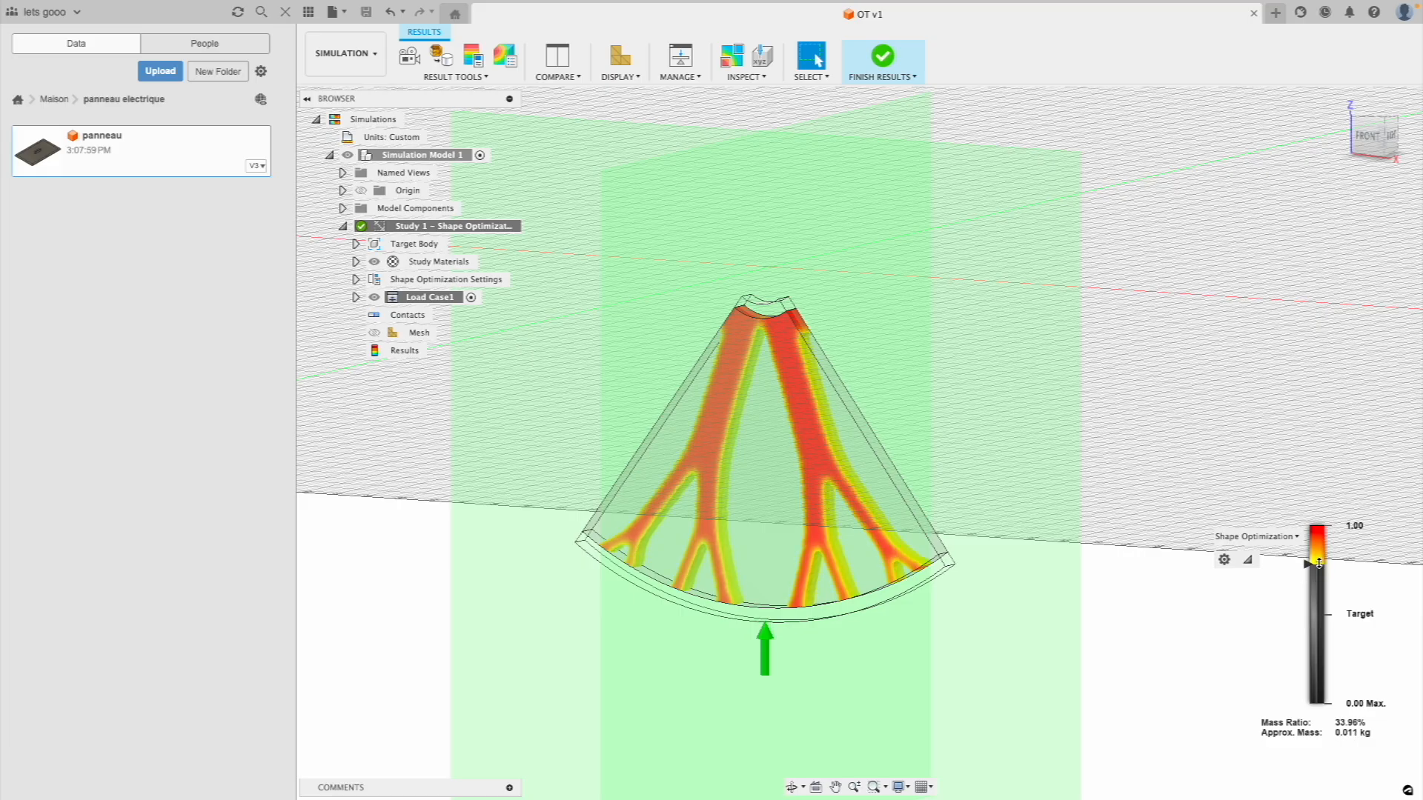
{"action": "left_click_drag", "start_coordinate": [1317, 559], "coordinate": [1317, 556]}
{"action": "middle_click_drag", "start_coordinate": [921, 562], "coordinate": [563, 403], "text": "shift"}
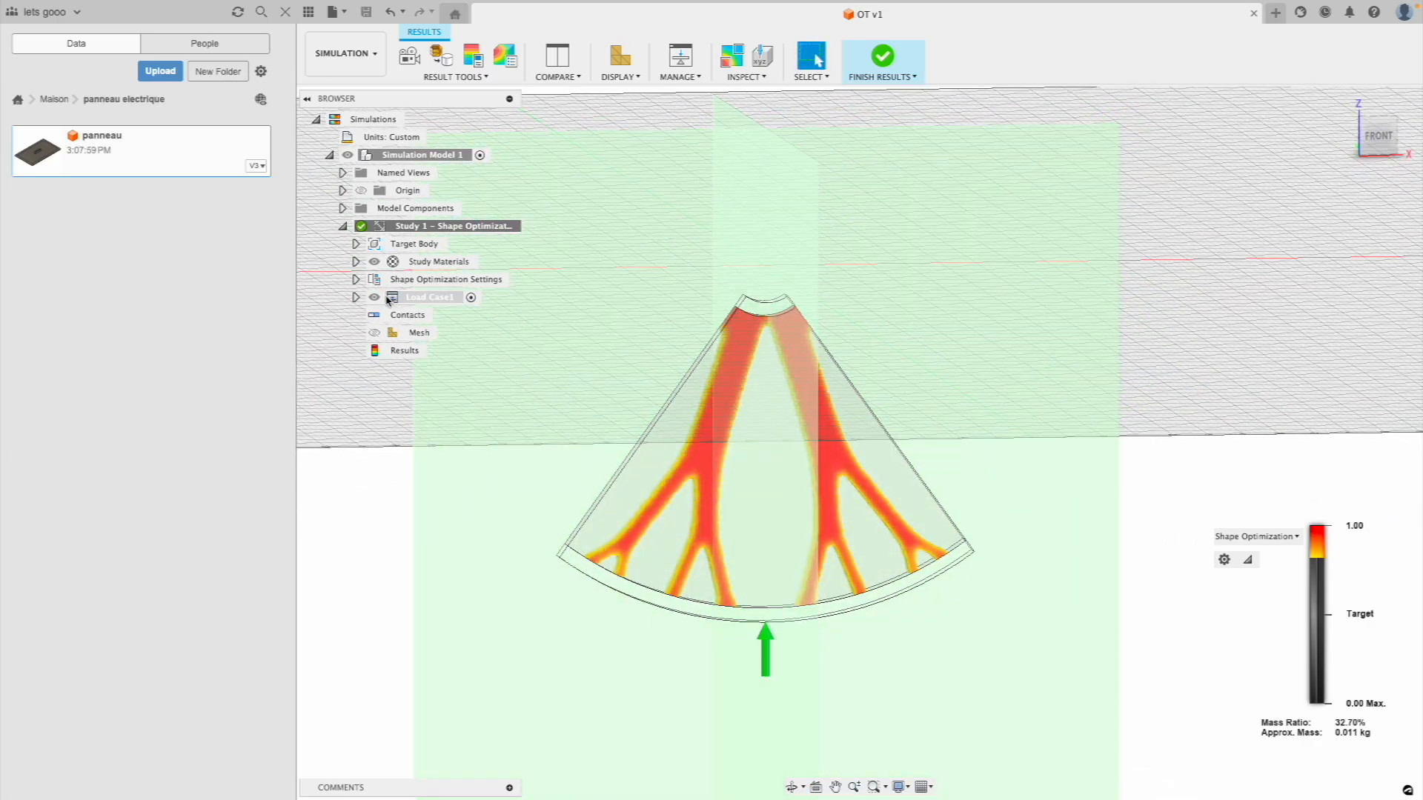
Promote the optimized shape as a mesh object to the Design Workspace
{"action": "left_click", "coordinate": [437, 56]}
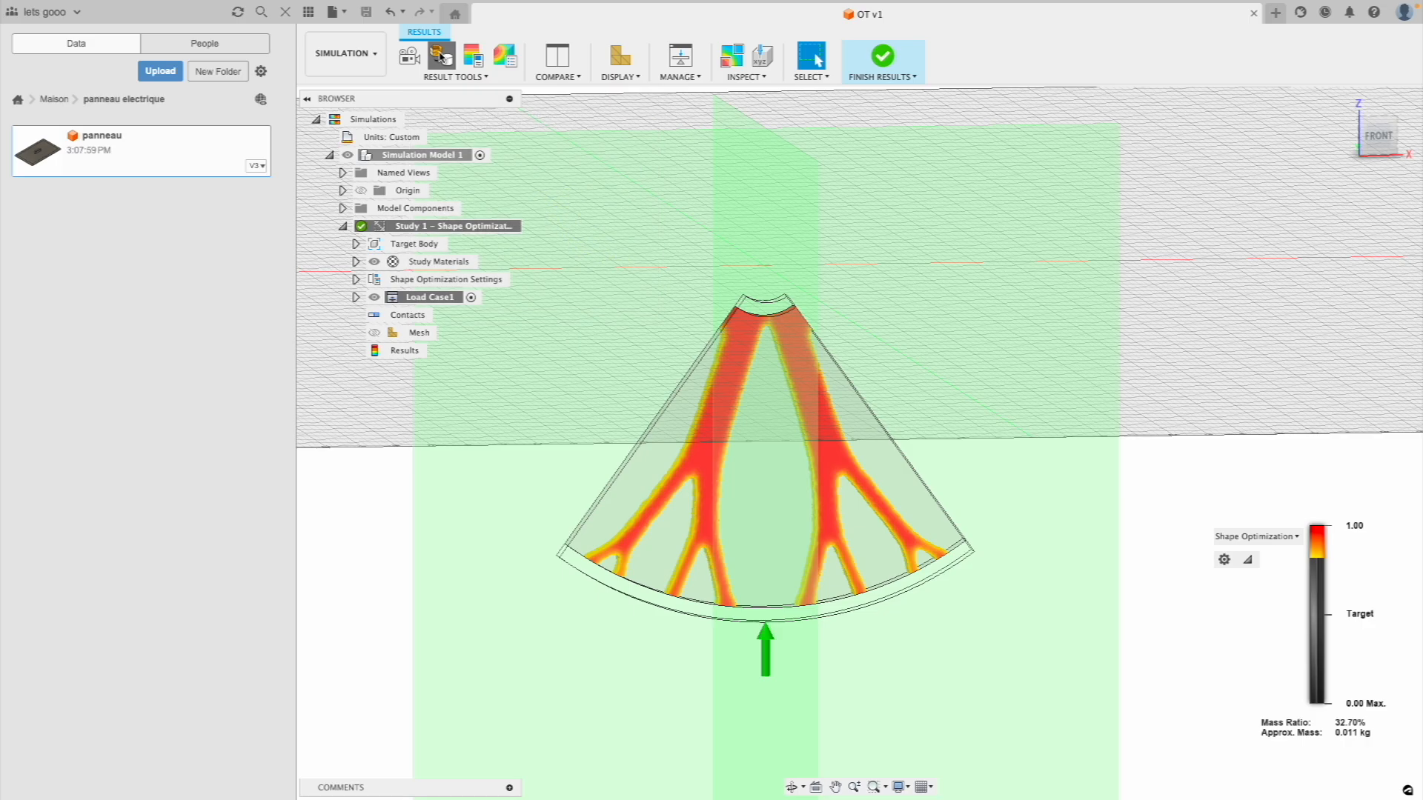
{"action": "left_click", "coordinate": [1330, 208]}
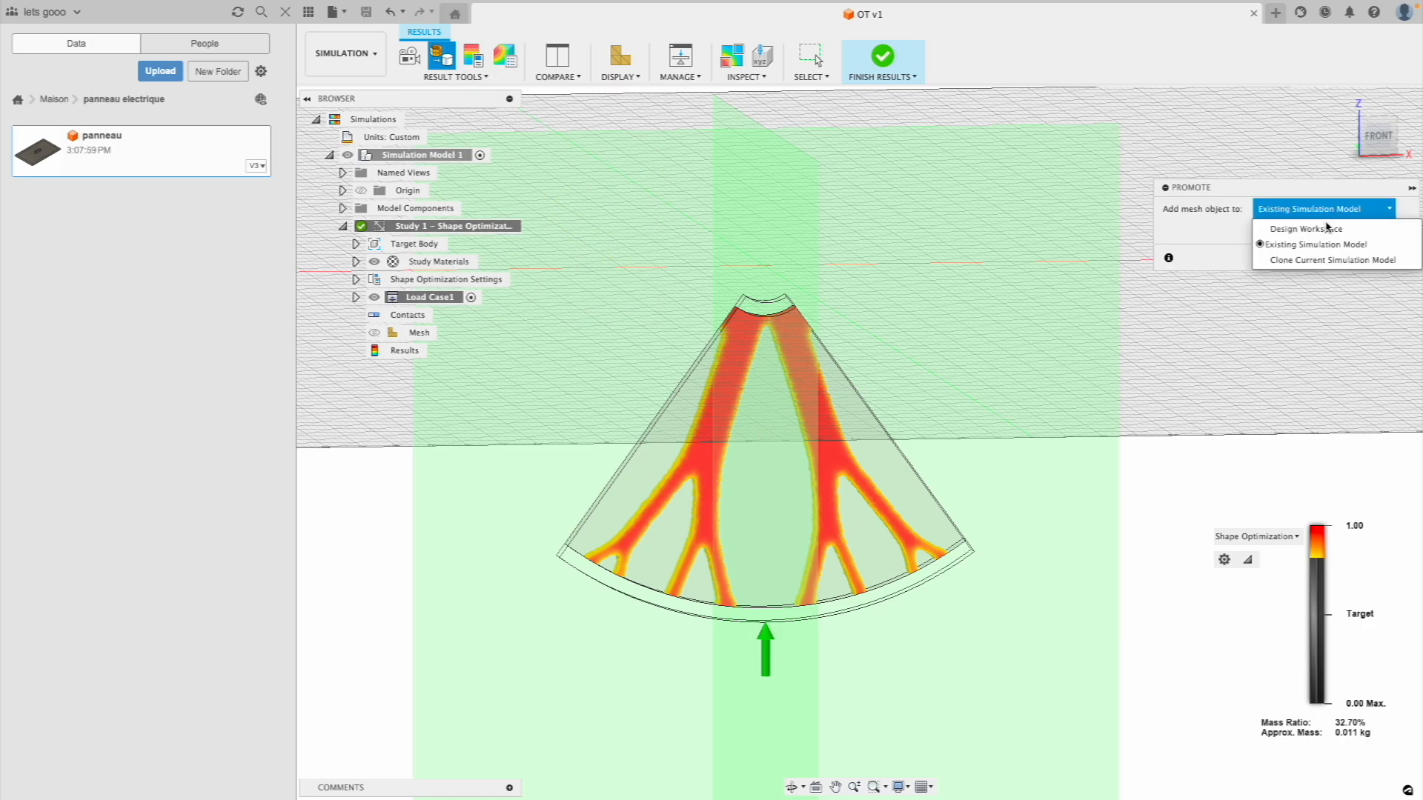
{"action": "left_click", "coordinate": [1265, 224]}
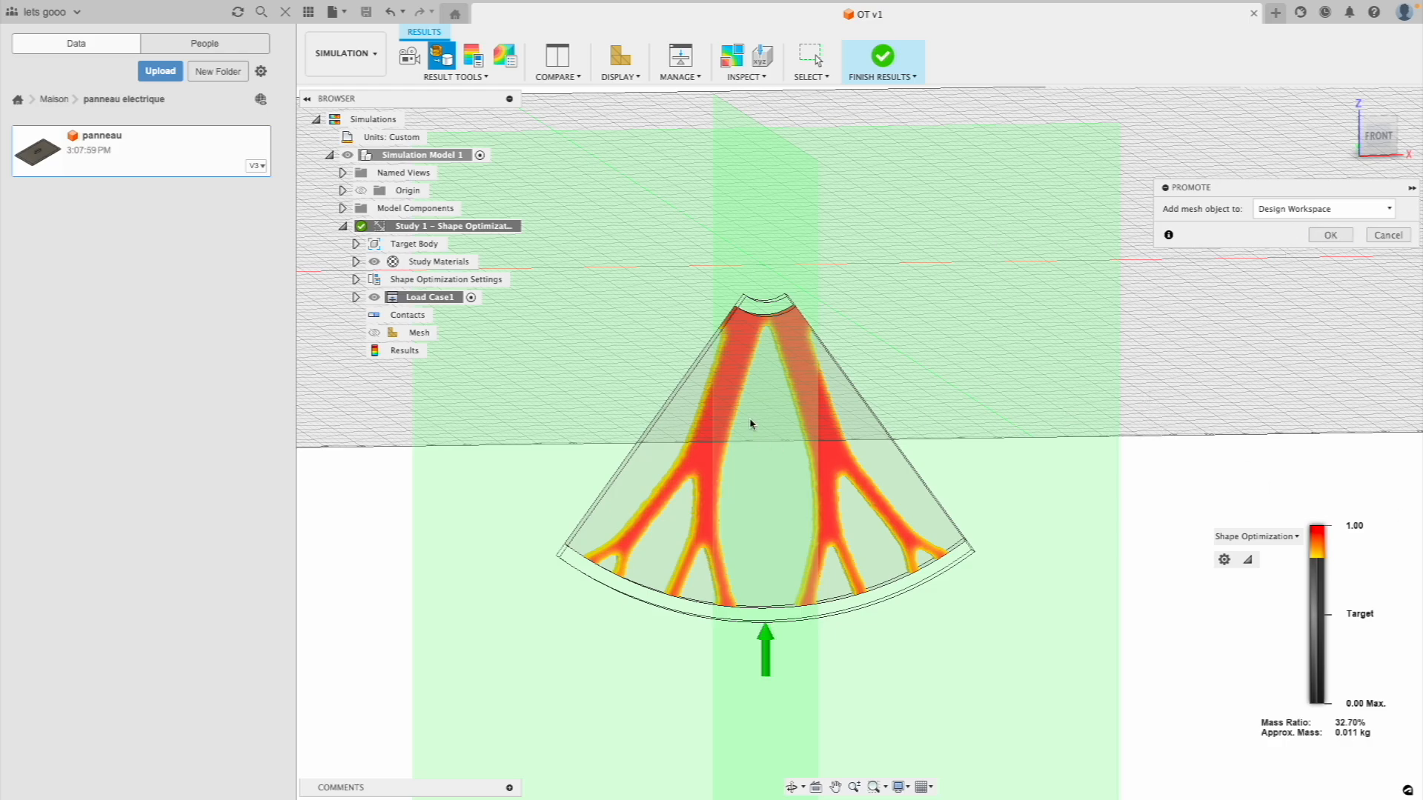
{"action": "left_click", "coordinate": [1331, 234]}
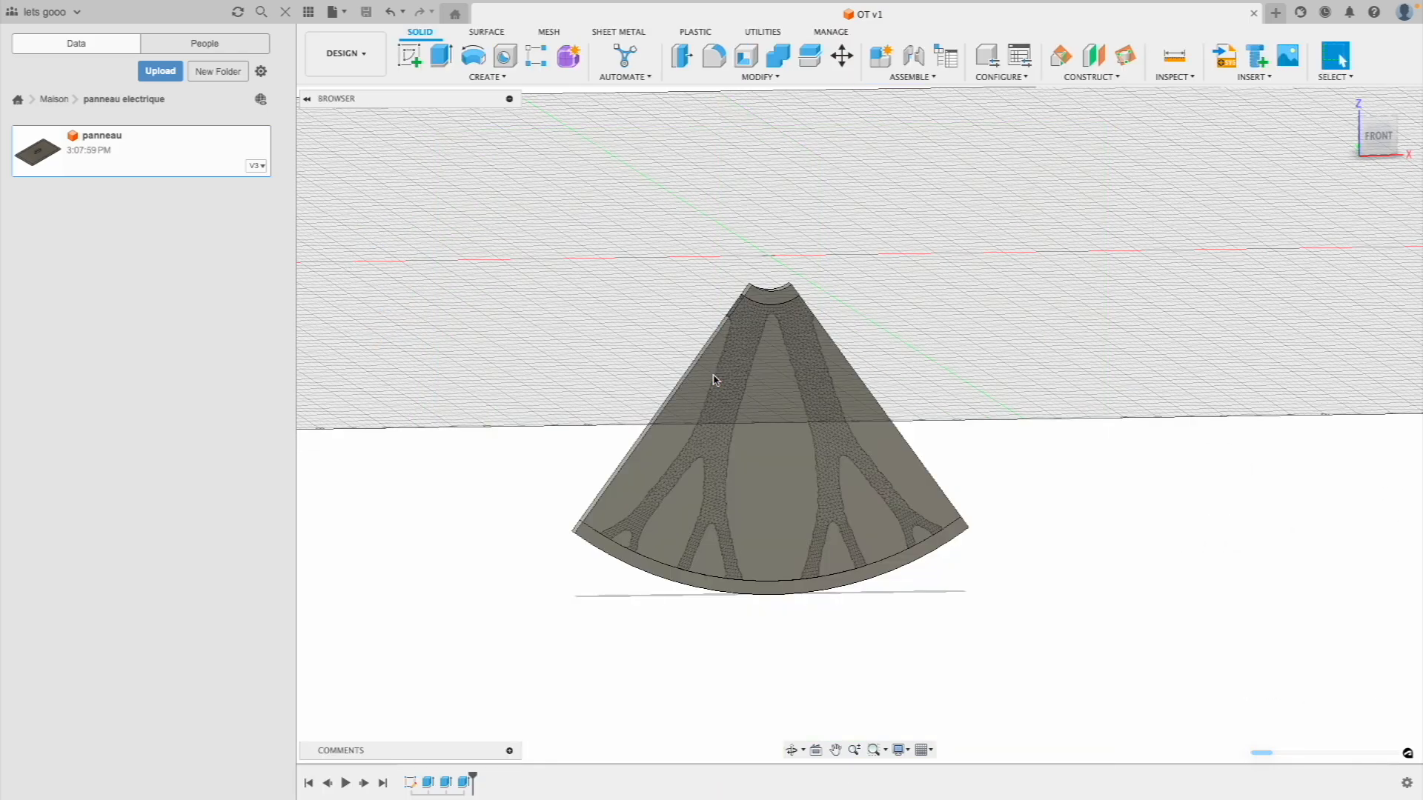
Hide the original wedge body, Body2, so that only the hub, rim and optimized mesh are shown
{"action": "middle_click_drag", "start_coordinate": [788, 406], "coordinate": [573, 387], "text": "shift"}
{"action": "scroll", "coordinate": [743, 432], "scroll_direction": "up", "scroll_amount": 5}
{"action": "middle_click_drag", "start_coordinate": [481, 300], "coordinate": [553, 352]}
{"action": "middle_click_drag", "start_coordinate": [552, 353], "coordinate": [572, 392], "text": "shift"}
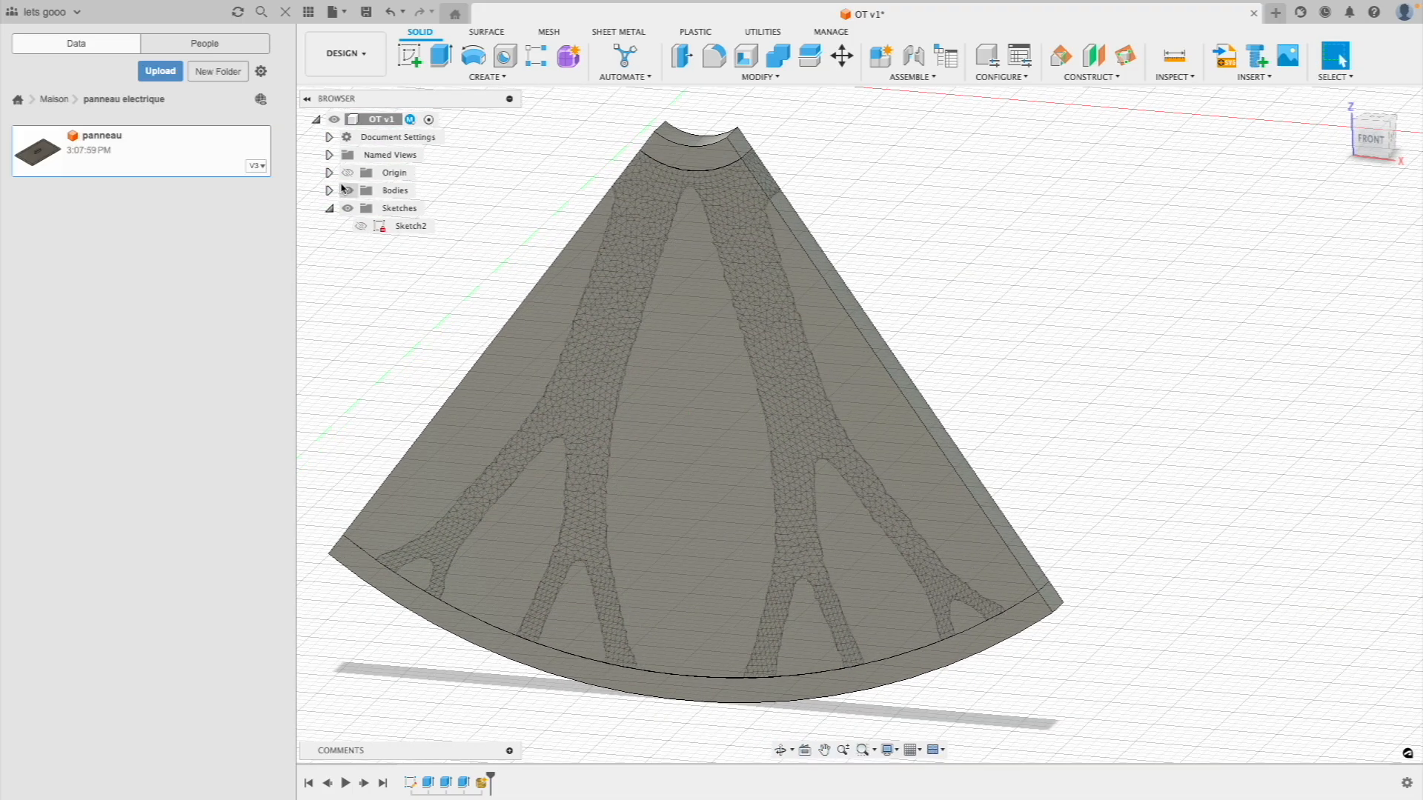
{"action": "left_click", "coordinate": [361, 226]}
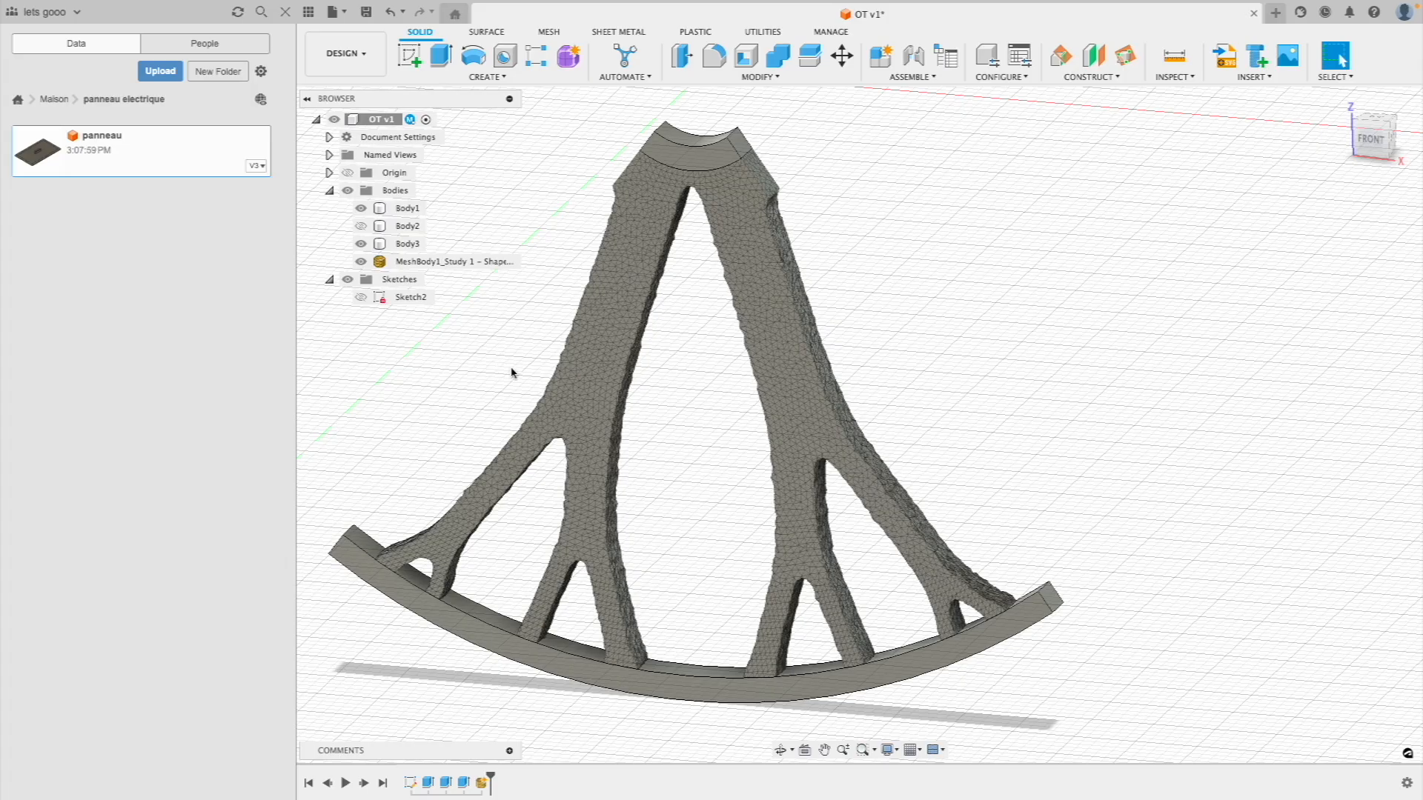
Examine the optimized mesh spokes between hub and rim, comparing them with the original wedge body by showing and hiding it
{"action": "middle_click_drag", "start_coordinate": [503, 393], "coordinate": [522, 419], "text": "shift"}
{"action": "middle_click_drag", "start_coordinate": [578, 379], "coordinate": [574, 659]}
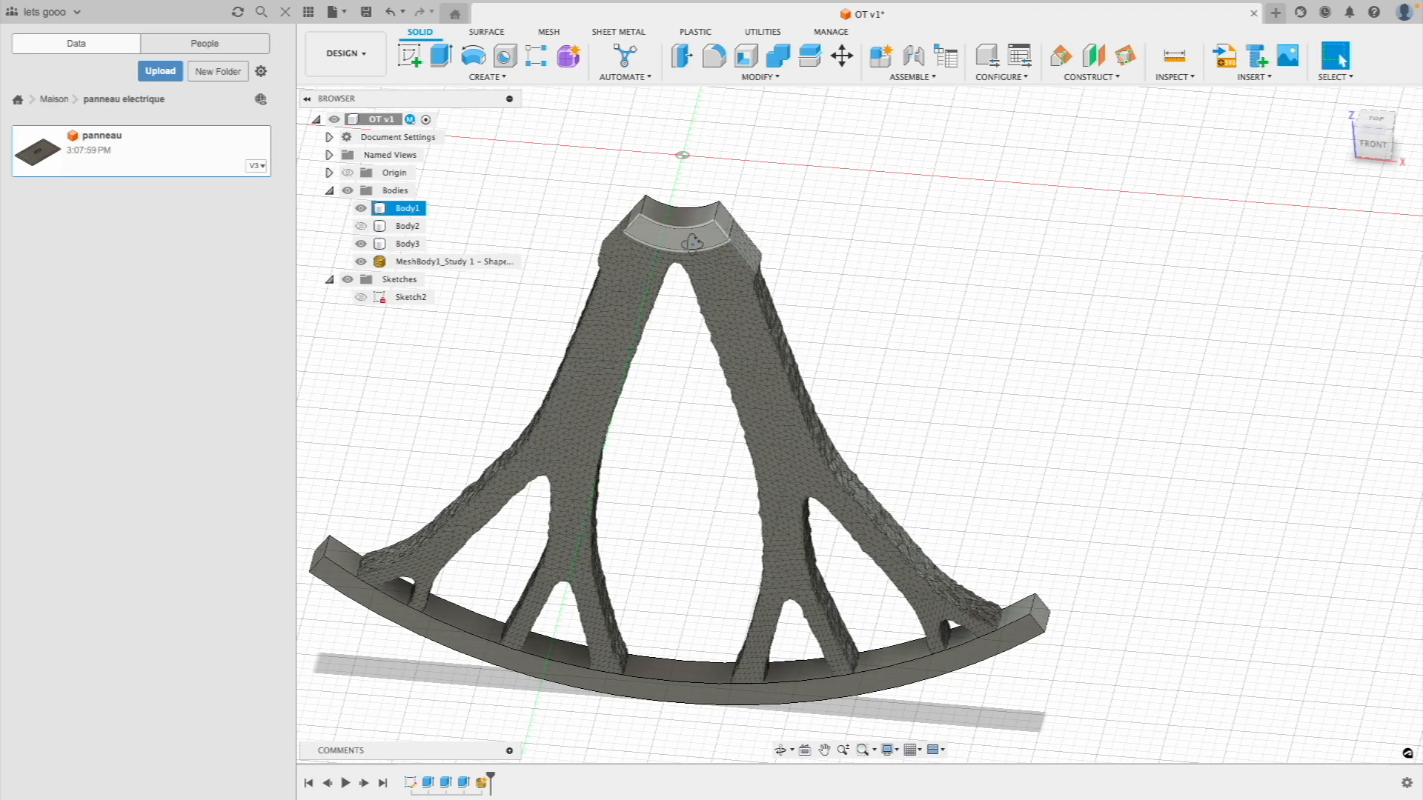
{"action": "middle_click_drag", "start_coordinate": [619, 222], "coordinate": [679, 448], "text": "shift"}
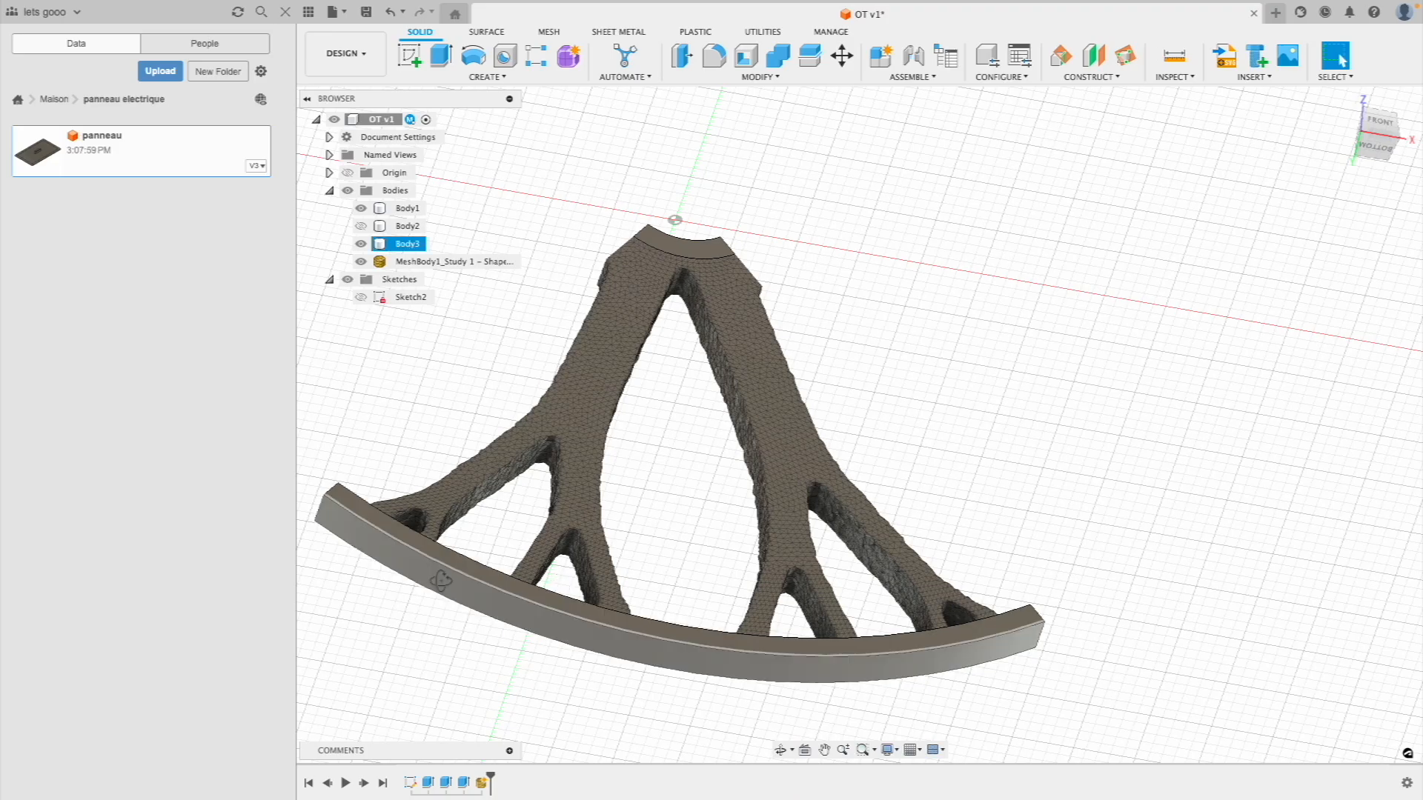
{"action": "middle_click_drag", "start_coordinate": [610, 533], "coordinate": [611, 632], "text": "shift"}
{"action": "scroll", "coordinate": [635, 565], "scroll_direction": "down", "scroll_amount": 4}
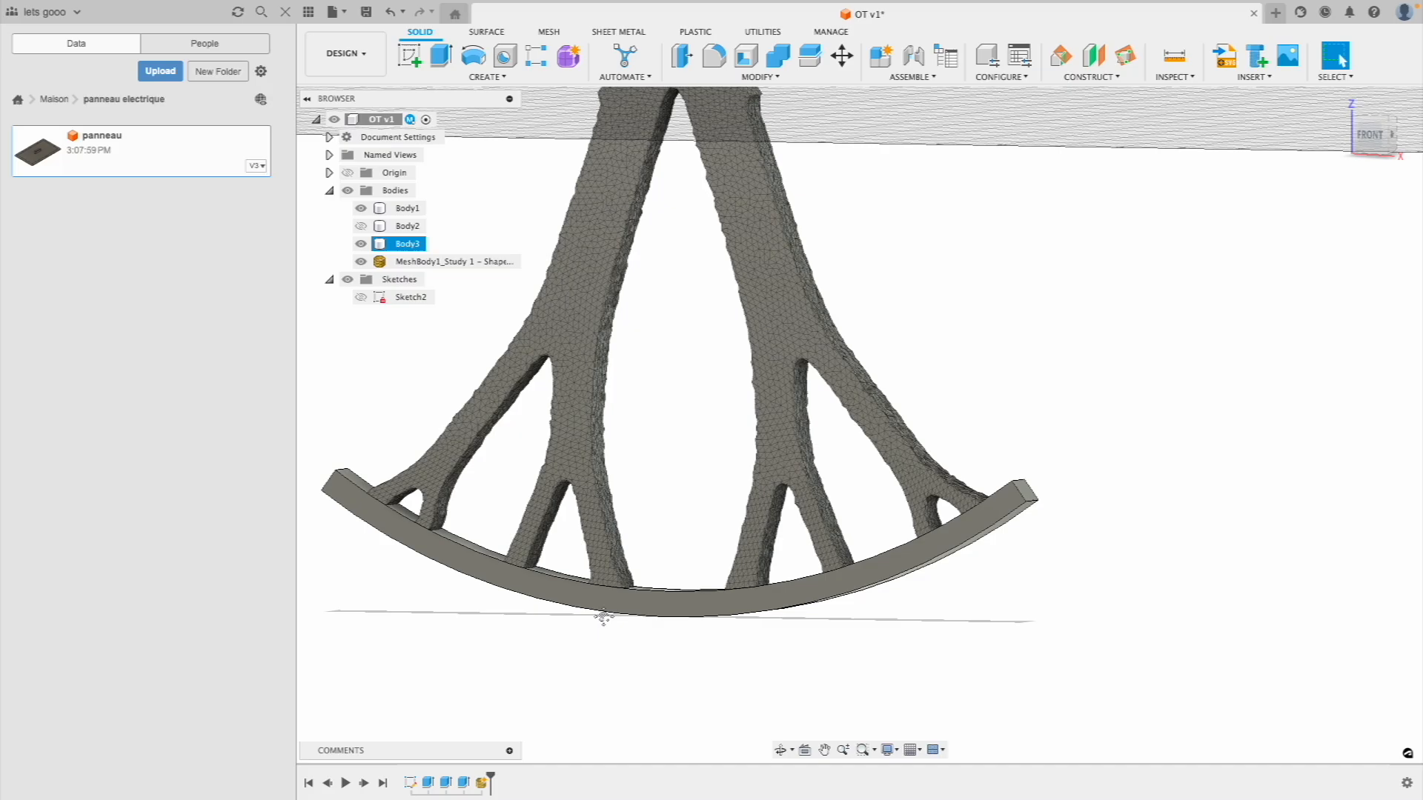
{"action": "middle_click_drag", "start_coordinate": [533, 597], "coordinate": [711, 470], "text": "shift"}
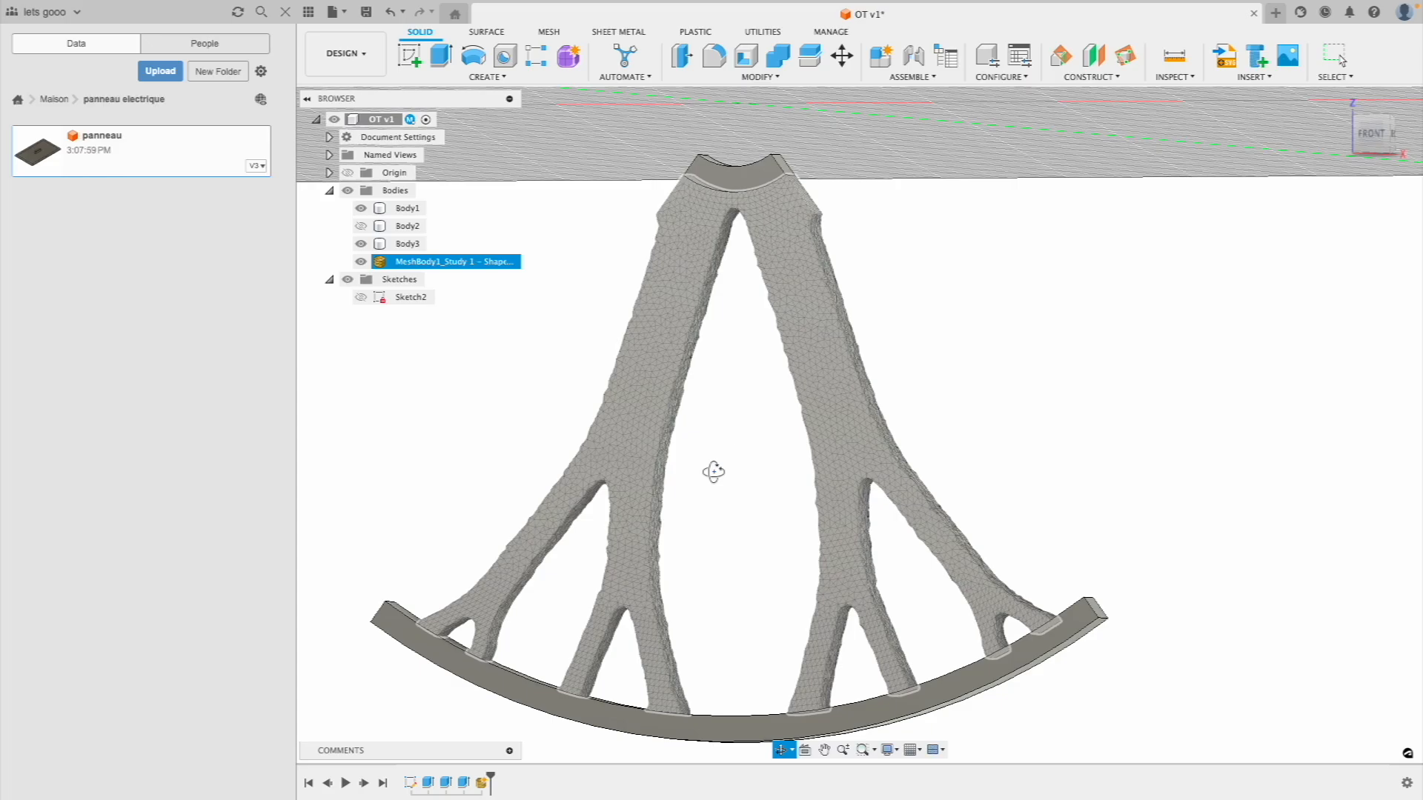
{"action": "left_click", "coordinate": [359, 229]}
{"action": "left_click", "coordinate": [360, 227]}
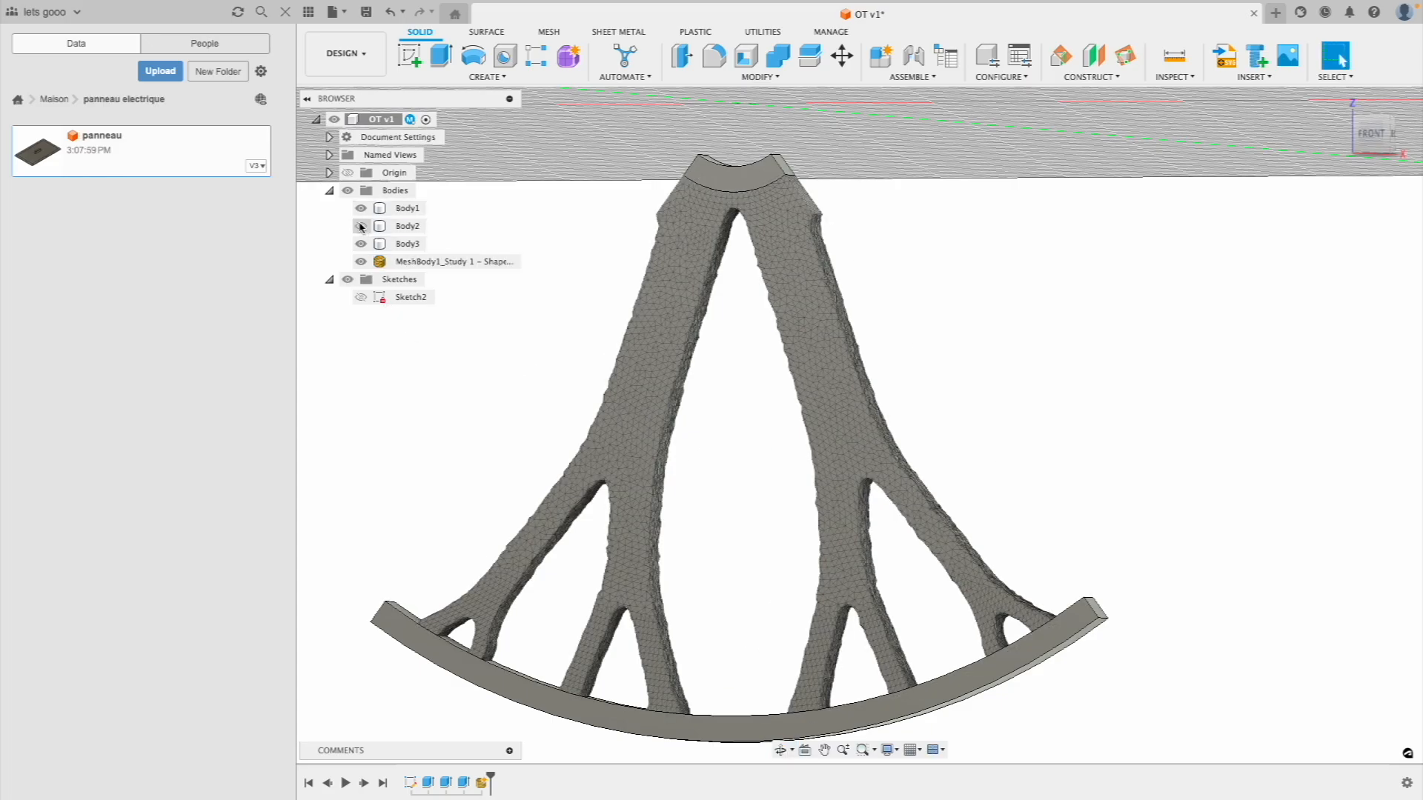
{"action": "left_click", "coordinate": [360, 227]}
{"action": "mouse_move", "coordinate": [712, 218]}
{"action": "middle_mouse_down", "text": "shift"}
{"action": "mouse_move", "coordinate": [881, 296]}
{"action": "mouse_move", "coordinate": [1004, 292]}
{"action": "mouse_move", "coordinate": [735, 236]}
{"action": "middle_mouse_up", "text": "shift"}
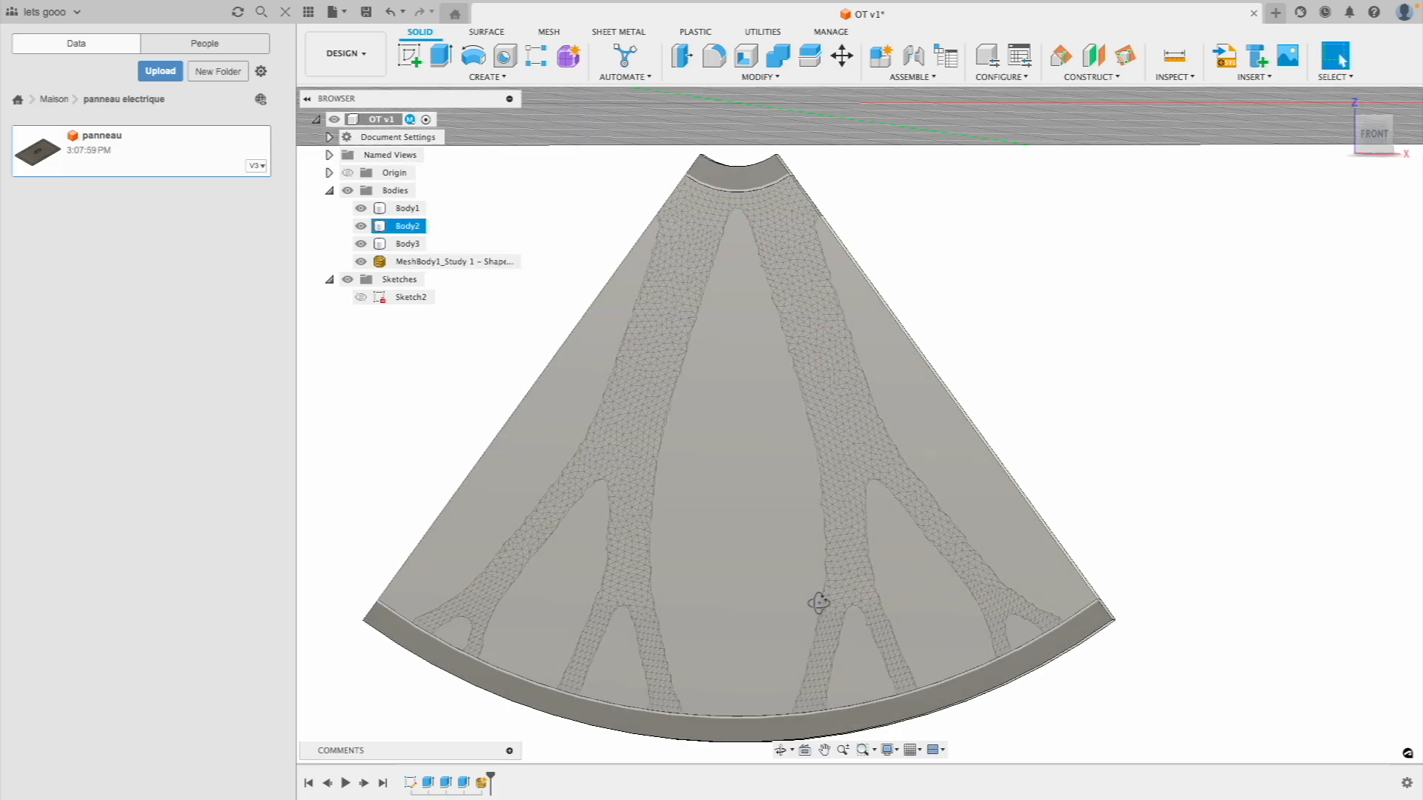
{"action": "left_click", "coordinate": [834, 541]}
{"action": "middle_click_drag", "start_coordinate": [740, 296], "coordinate": [744, 299], "text": "shift"}
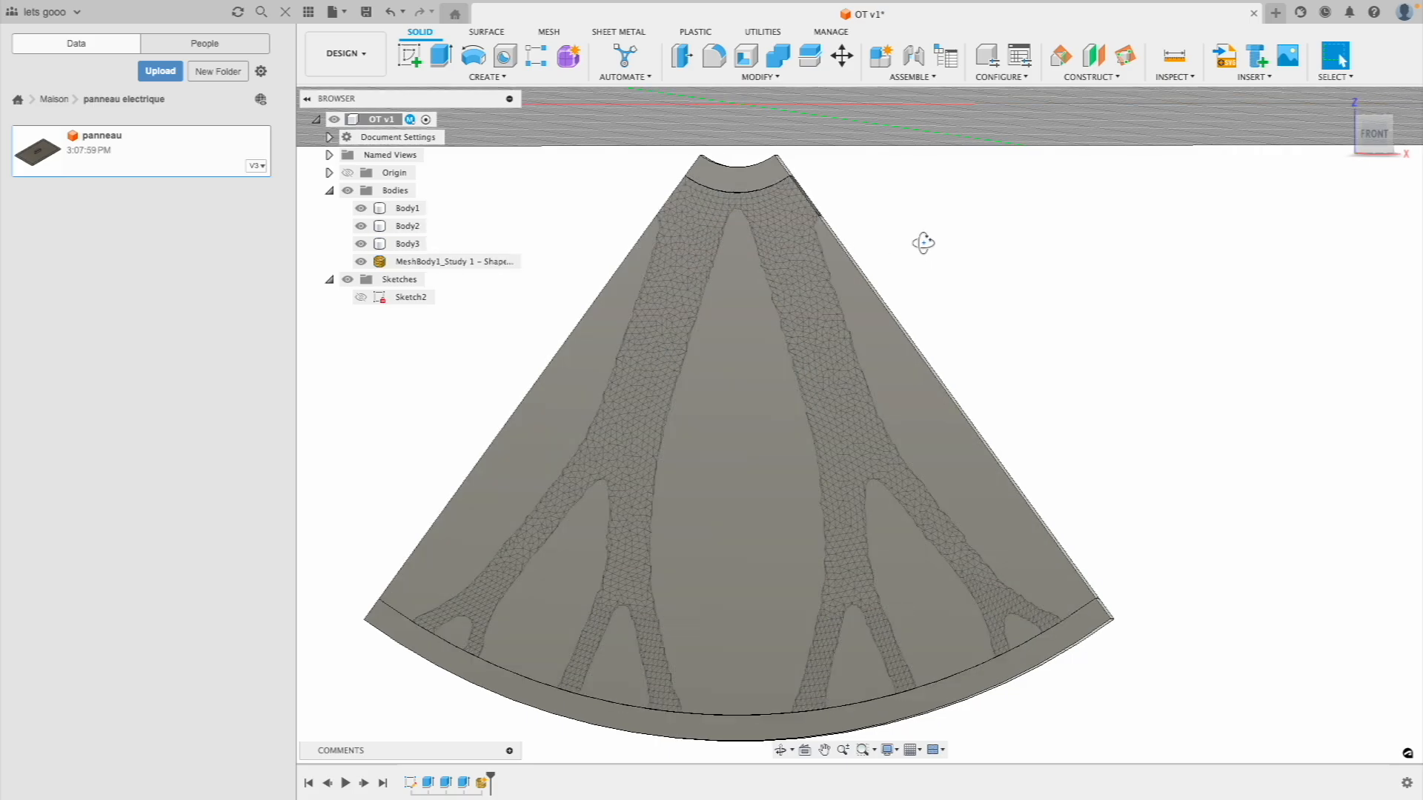
{"action": "left_click", "coordinate": [1376, 138]}
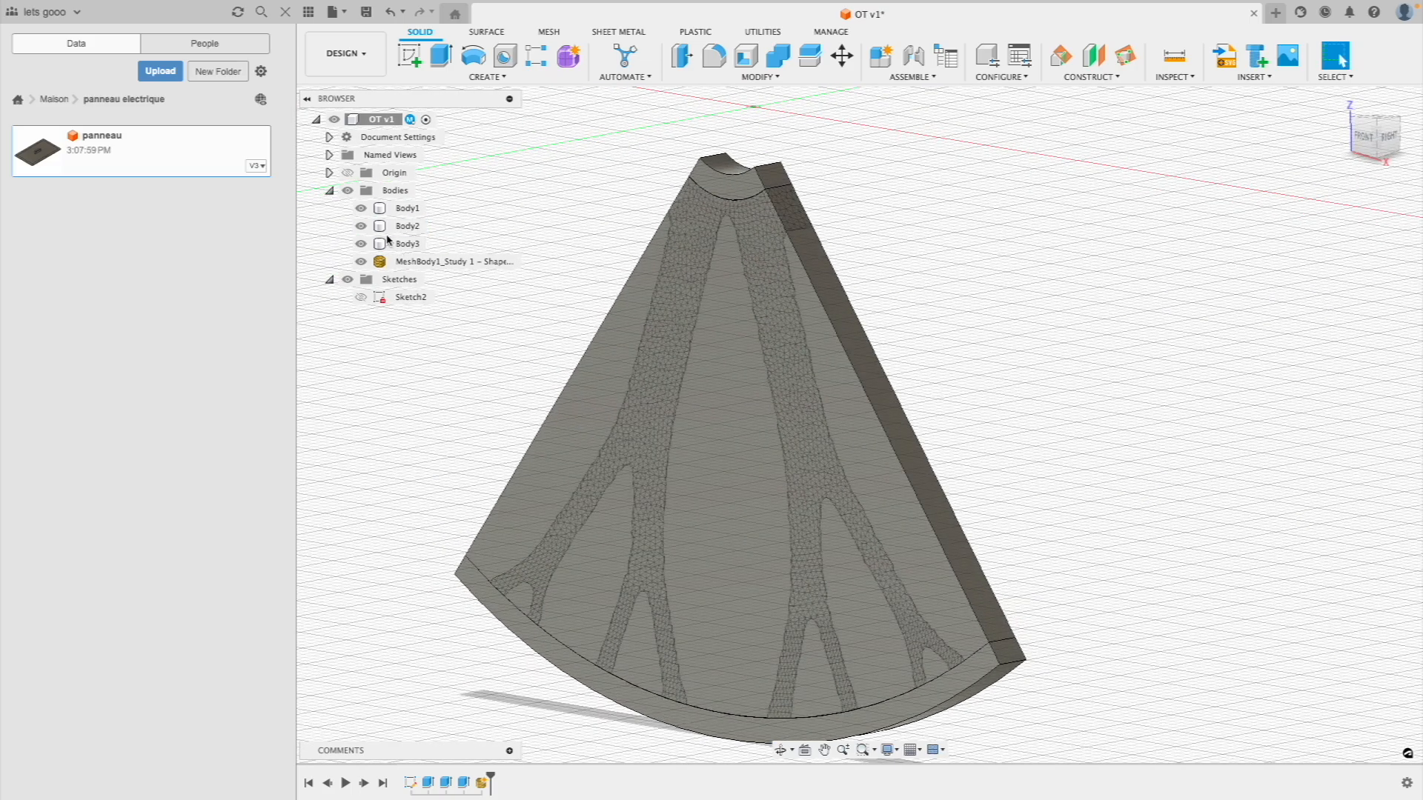
{"action": "left_click", "coordinate": [361, 229]}
{"action": "left_click", "coordinate": [360, 229]}
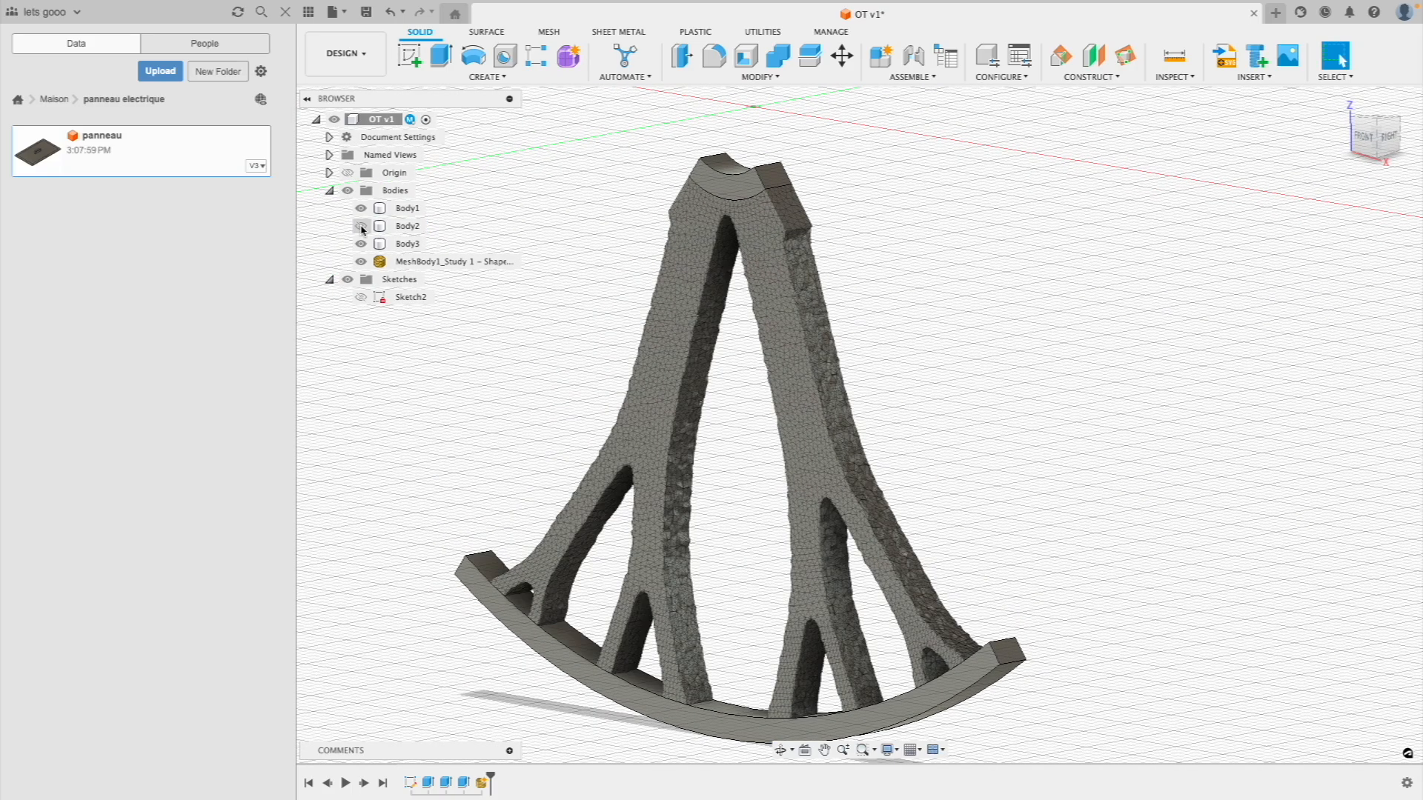
Reduce the optimized mesh body by Proportion with Adaptive remeshing at 8.974, previewing the simplified spokes before accepting
{"action": "middle_click_drag", "start_coordinate": [752, 582], "coordinate": [619, 561], "text": "shift"}
{"action": "scroll", "coordinate": [629, 563], "scroll_direction": "down", "scroll_amount": 4}
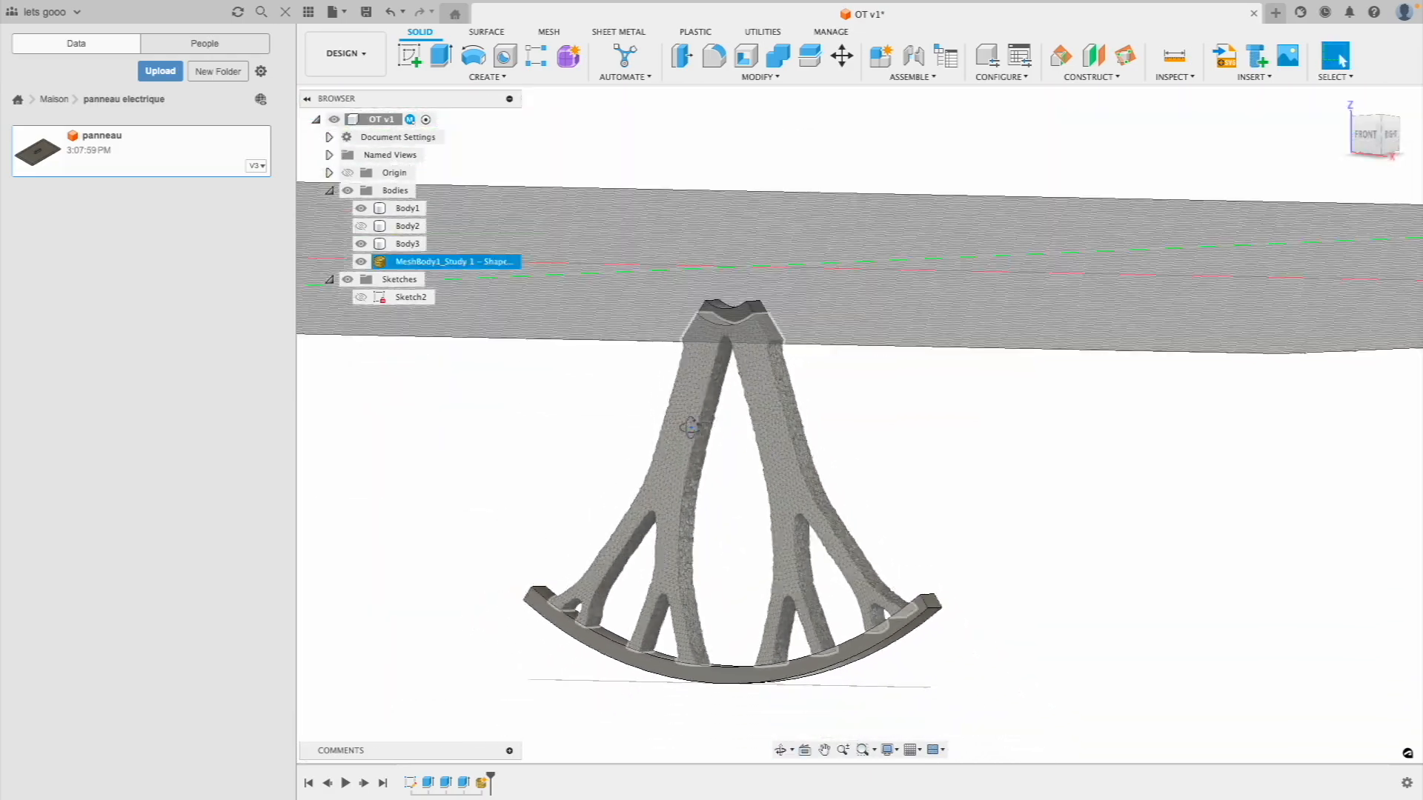
{"action": "left_click", "coordinate": [547, 32]}
{"action": "middle_click_drag", "start_coordinate": [674, 375], "coordinate": [697, 434], "text": "shift"}
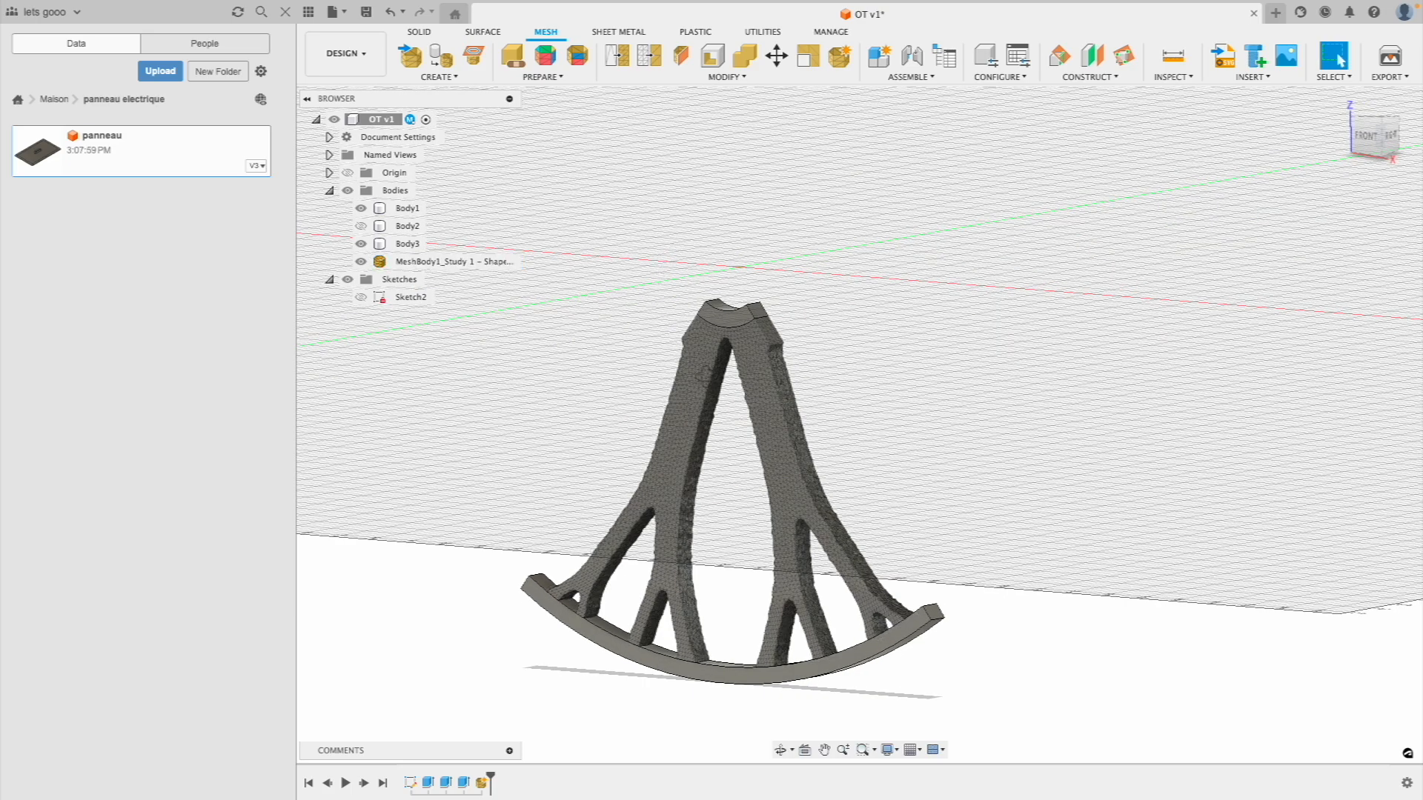
{"action": "left_click", "coordinate": [696, 433]}
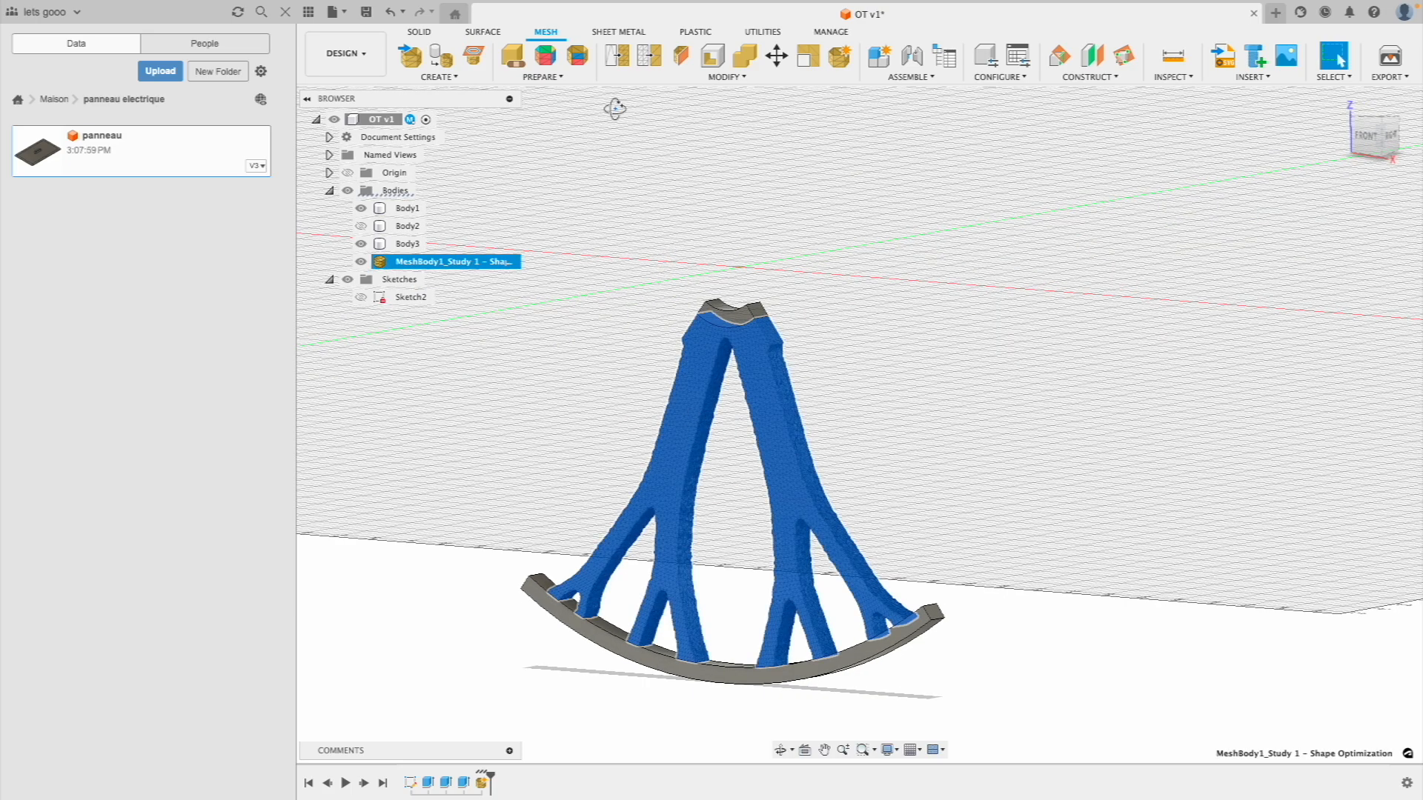
{"action": "left_click", "coordinate": [646, 54]}
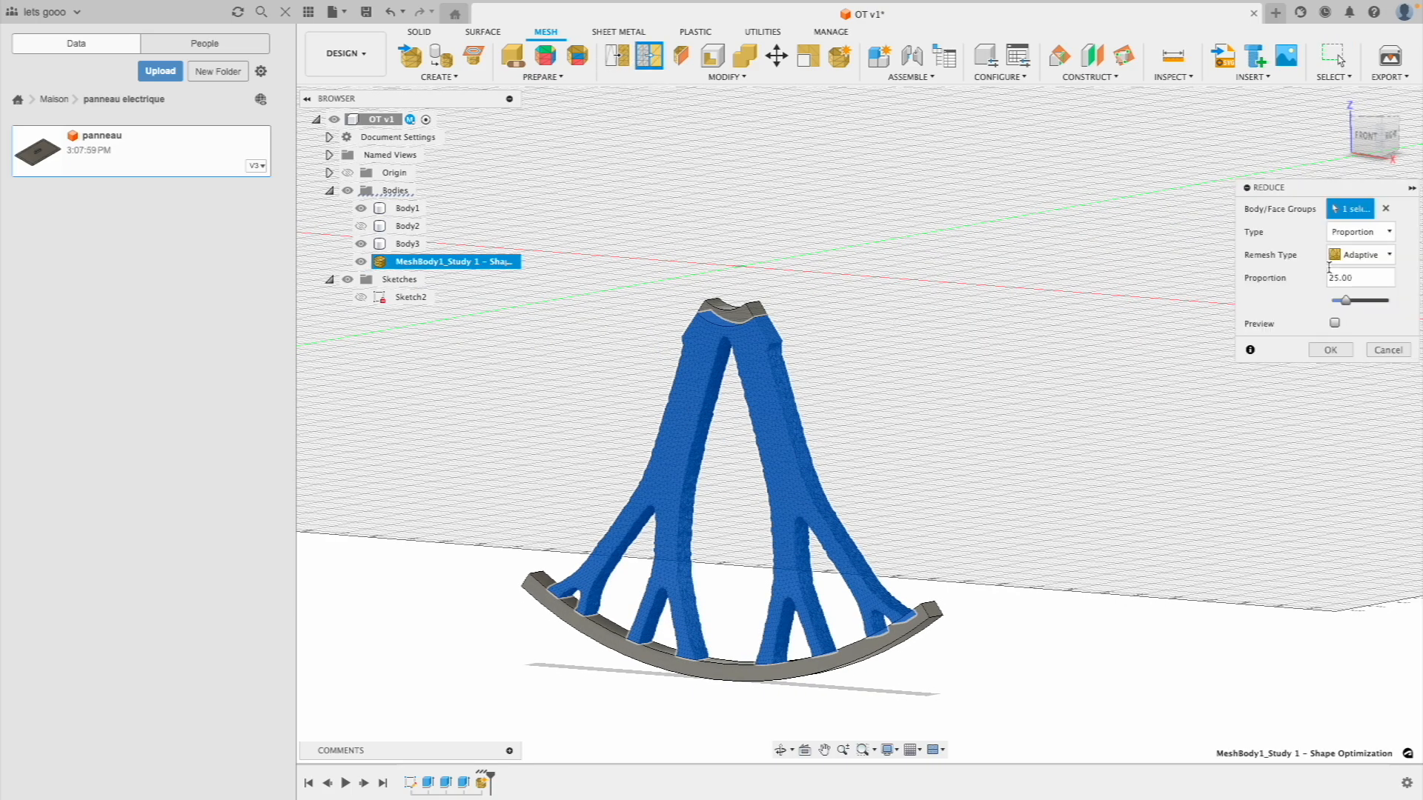
{"action": "left_click", "coordinate": [1335, 323]}
{"action": "middle_click_drag", "start_coordinate": [810, 407], "coordinate": [775, 415], "text": "shift"}
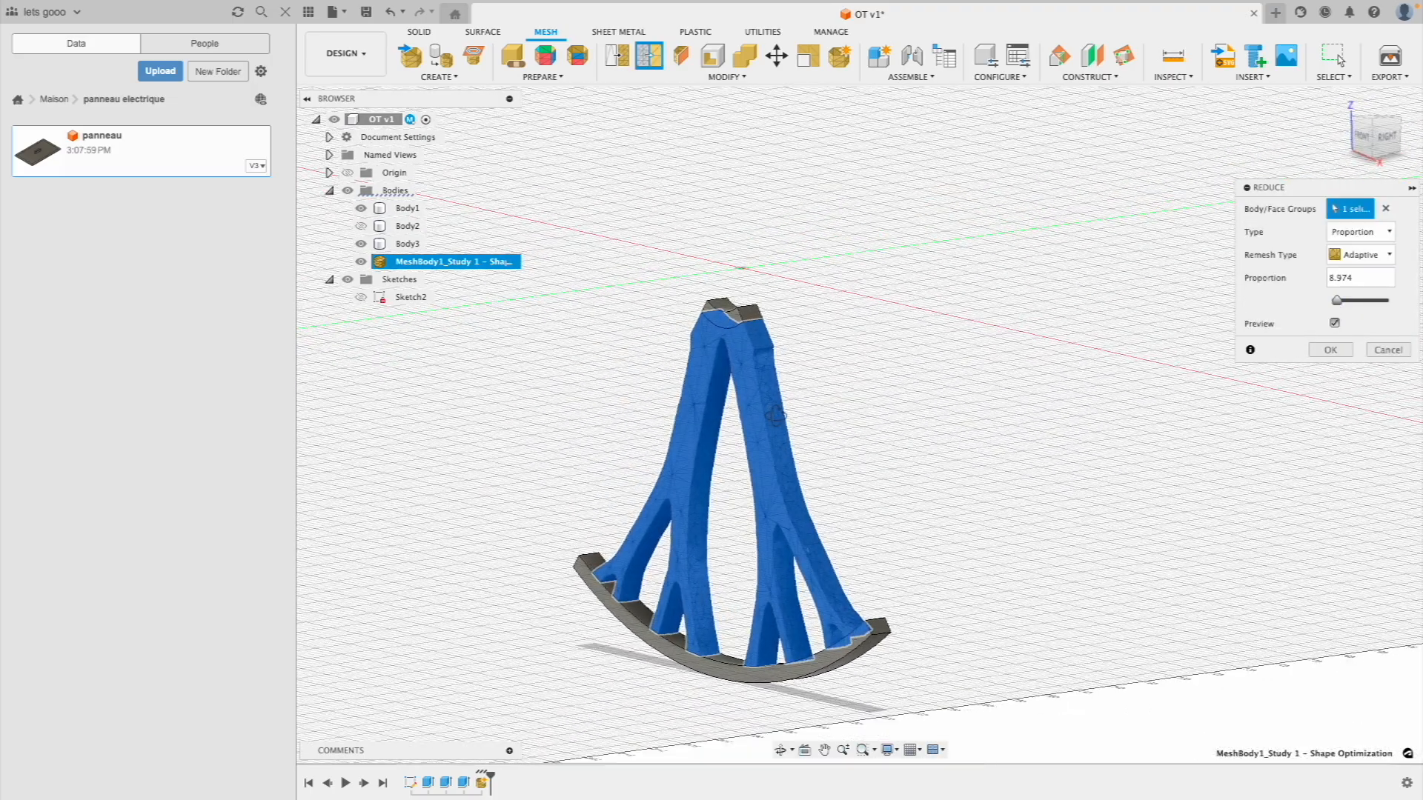
{"action": "scroll", "coordinate": [775, 415], "scroll_direction": "up", "scroll_amount": 5}
{"action": "scroll", "coordinate": [916, 435], "scroll_direction": "down", "scroll_amount": 5}
{"action": "middle_click_drag", "start_coordinate": [916, 435], "coordinate": [750, 406]}
{"action": "scroll", "coordinate": [705, 413], "scroll_direction": "up", "scroll_amount": 5}
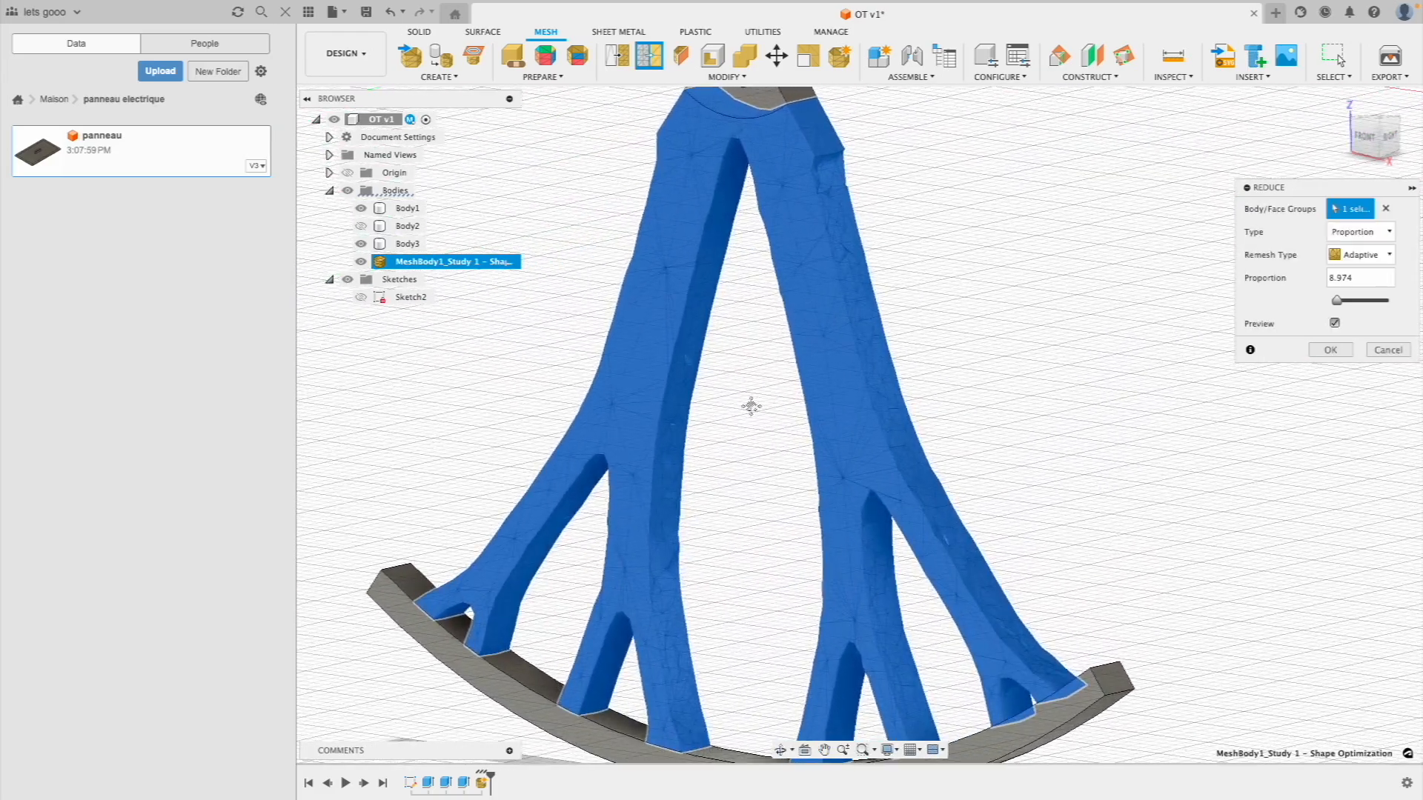
{"action": "left_click", "coordinate": [1329, 349]}
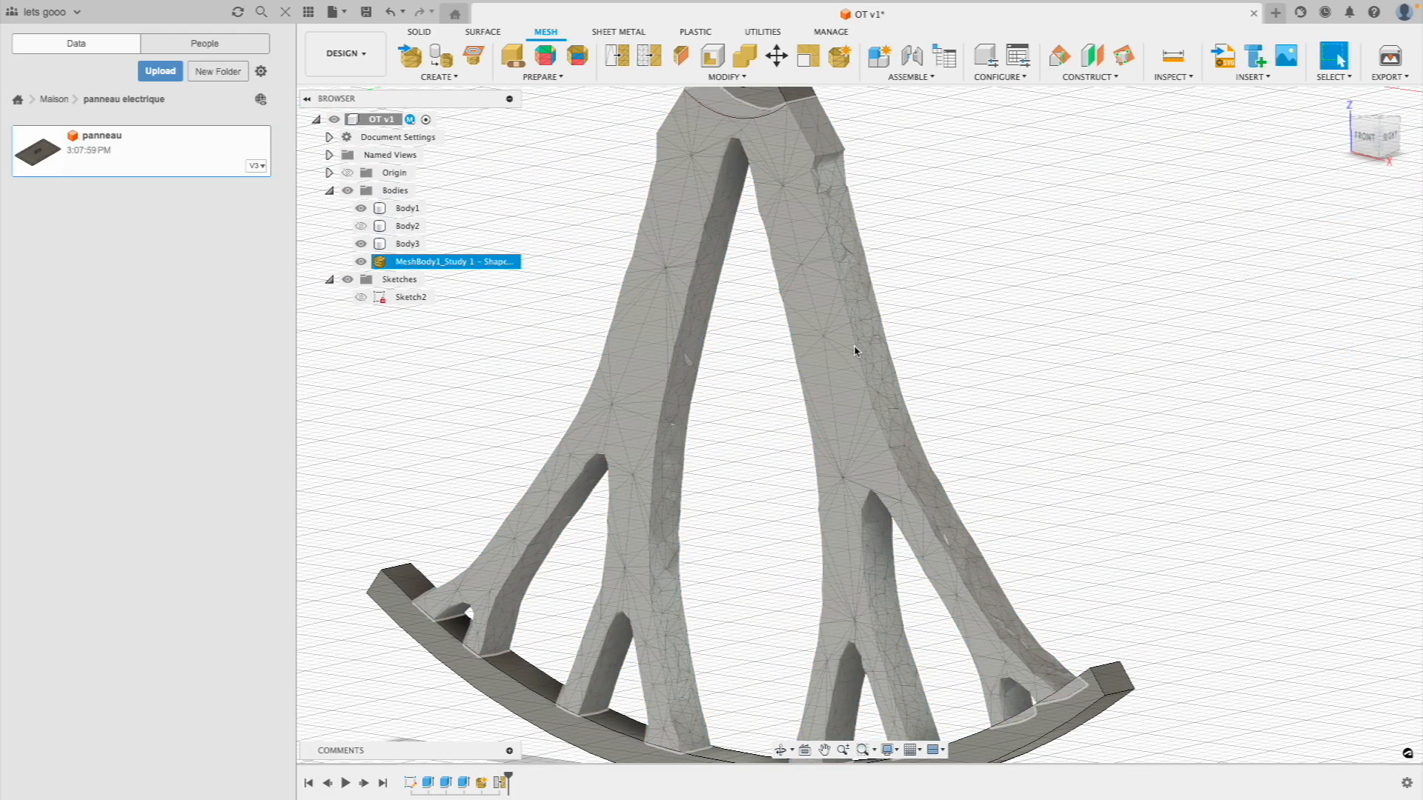
Convert the reduced spoke mesh into a solid body using the Parametric operation
{"action": "scroll", "coordinate": [988, 353], "scroll_direction": "down", "scroll_amount": 3}
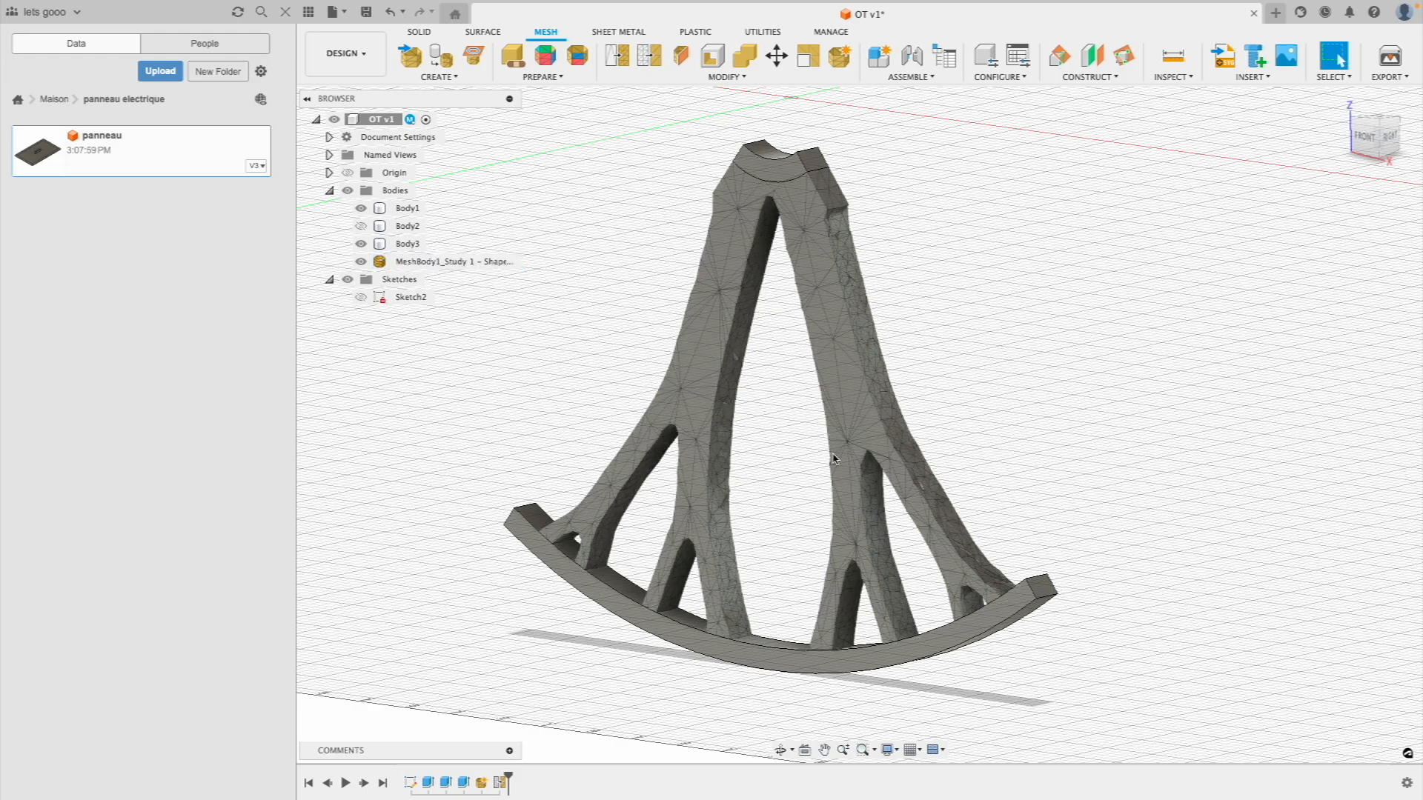
{"action": "middle_click_drag", "start_coordinate": [719, 258], "coordinate": [688, 249]}
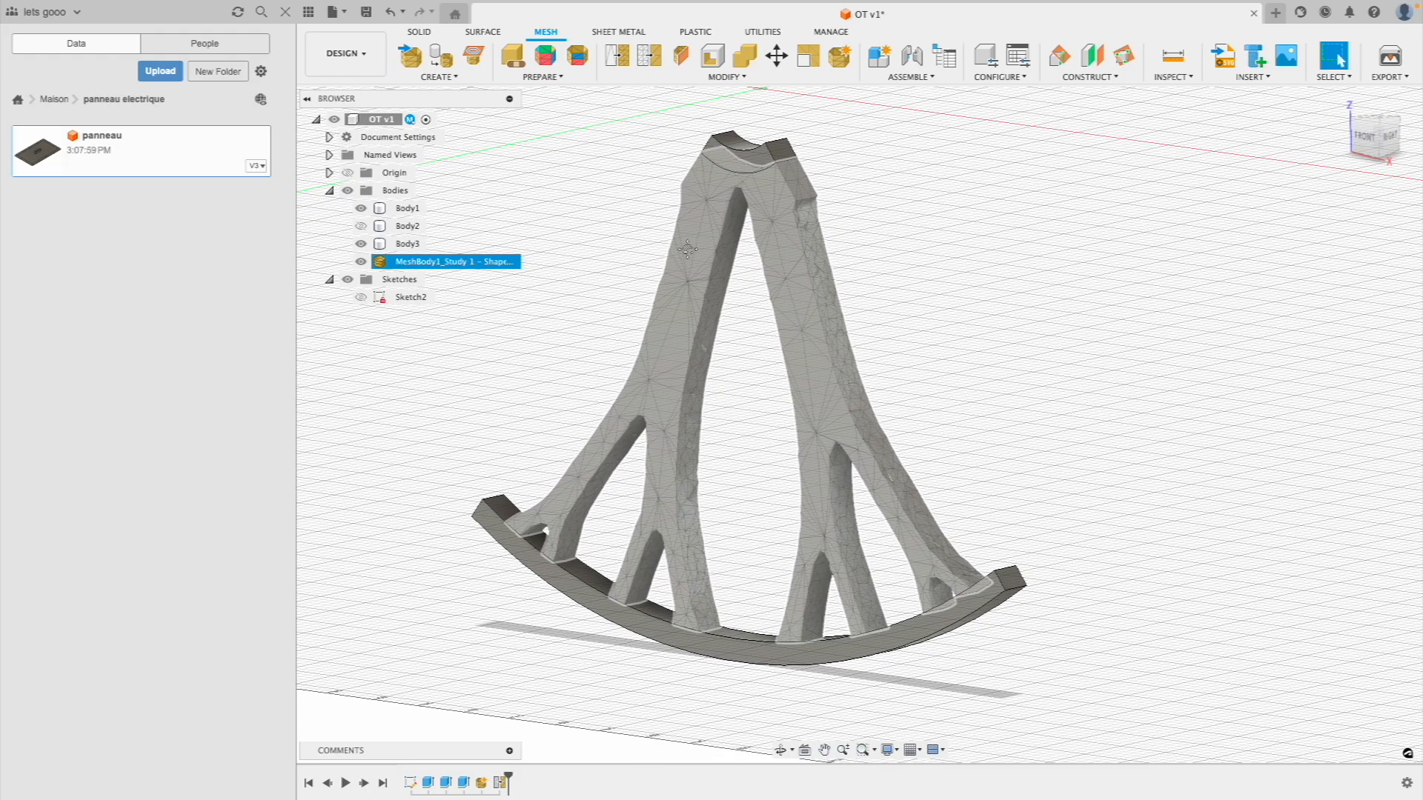
{"action": "left_click", "coordinate": [632, 79]}
{"action": "left_click", "coordinate": [632, 79]}
{"action": "left_click", "coordinate": [632, 78]}
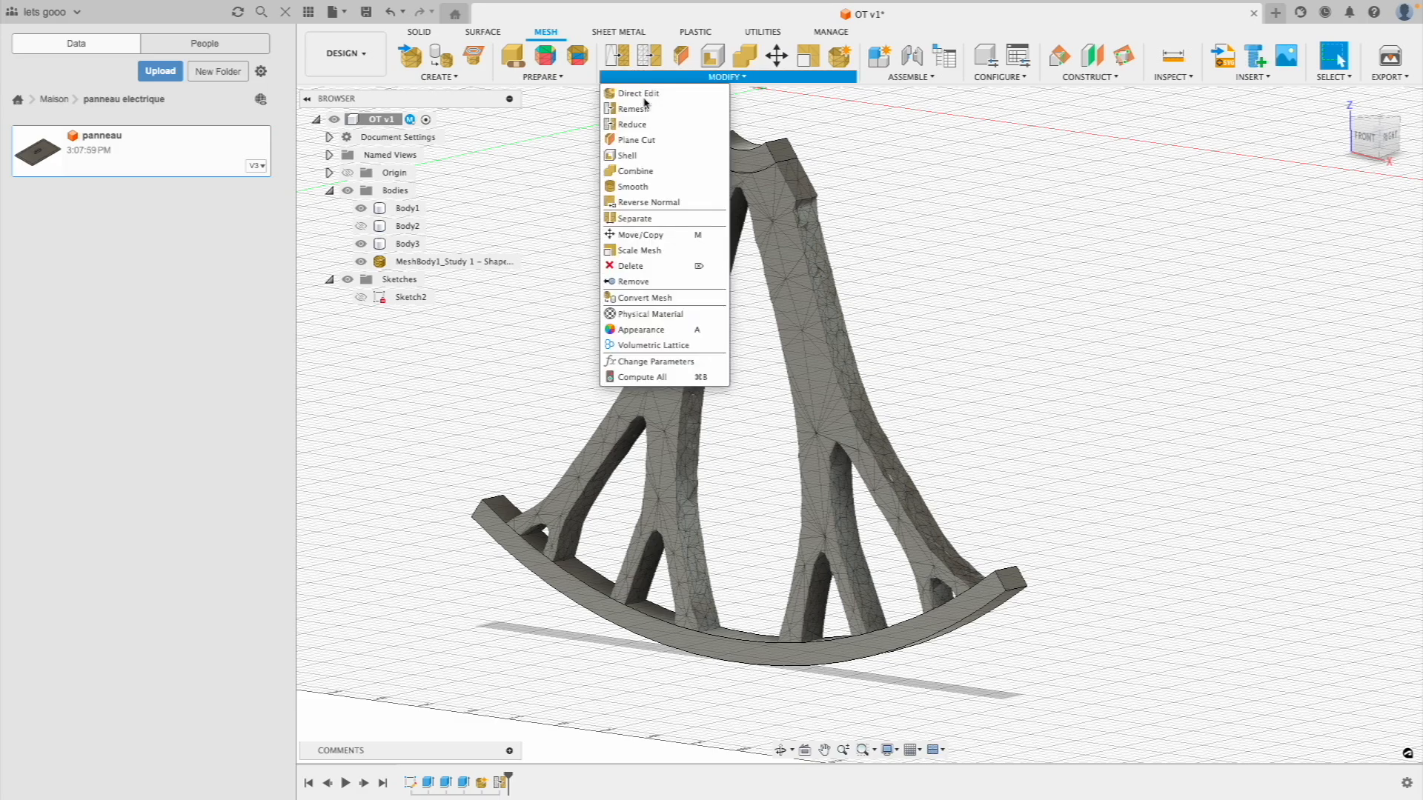
{"action": "left_click", "coordinate": [660, 298]}
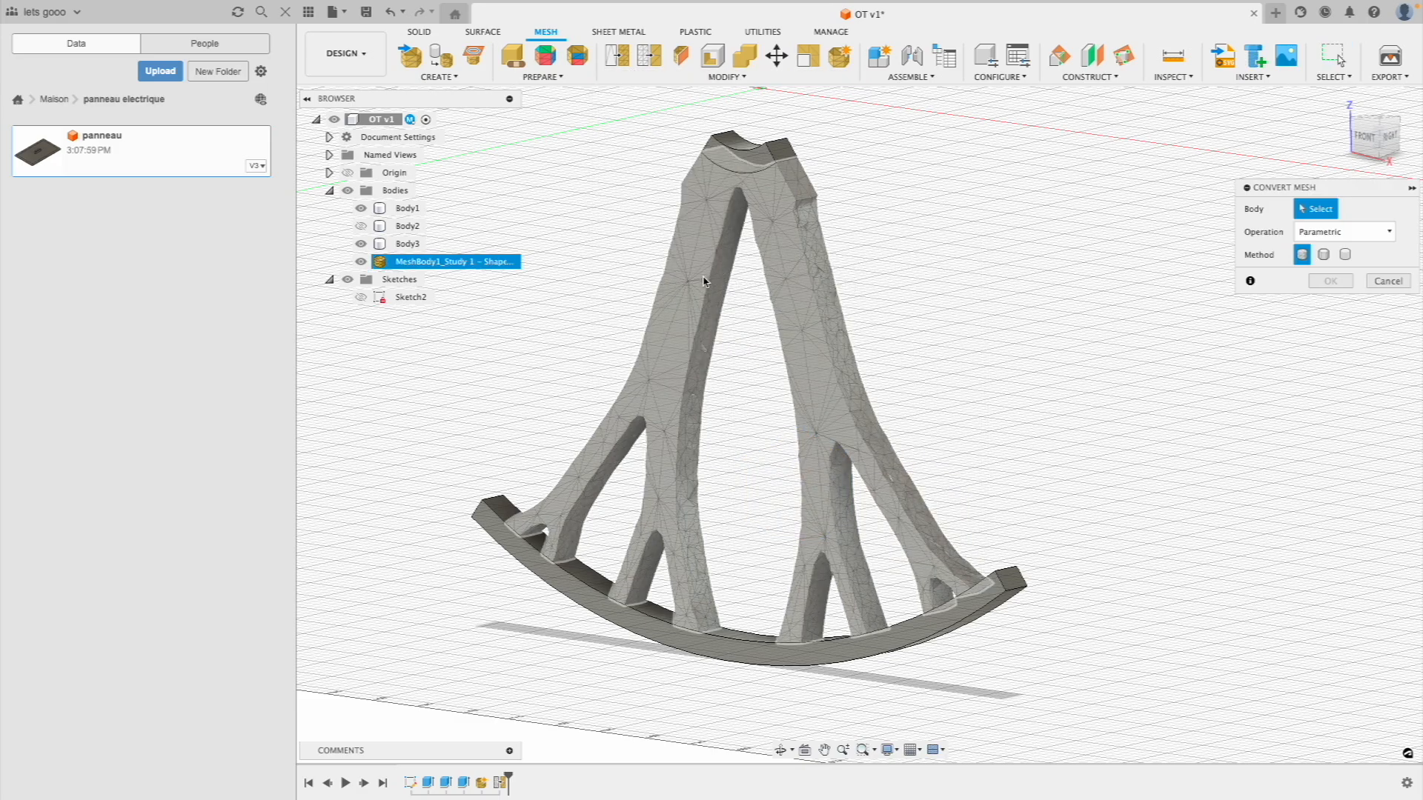
{"action": "left_click", "coordinate": [704, 281]}
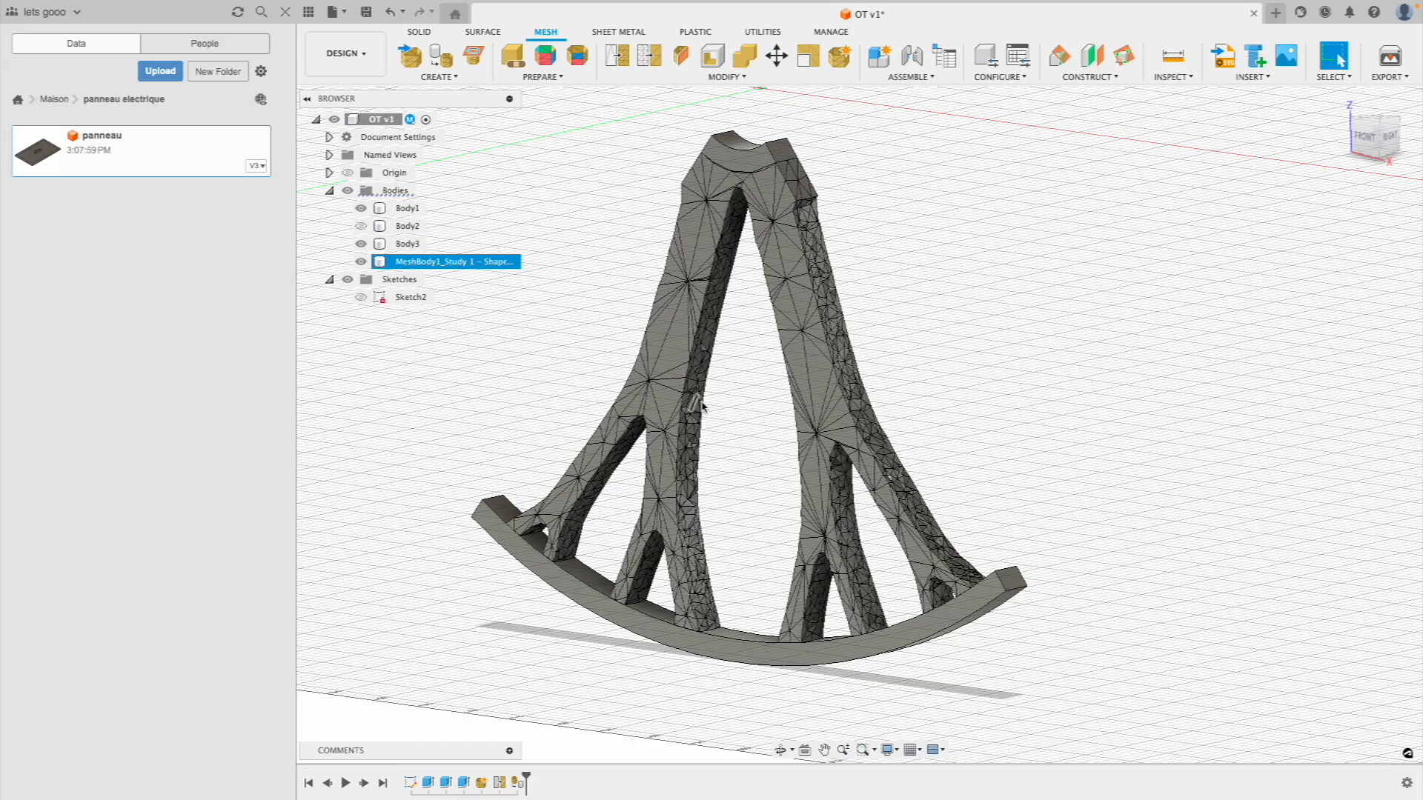
Create a circular pattern of the converted spoke body around the wheel's central Y axis, with full distribution and quantity 5
{"action": "middle_click_drag", "start_coordinate": [669, 280], "coordinate": [778, 519], "text": "shift"}
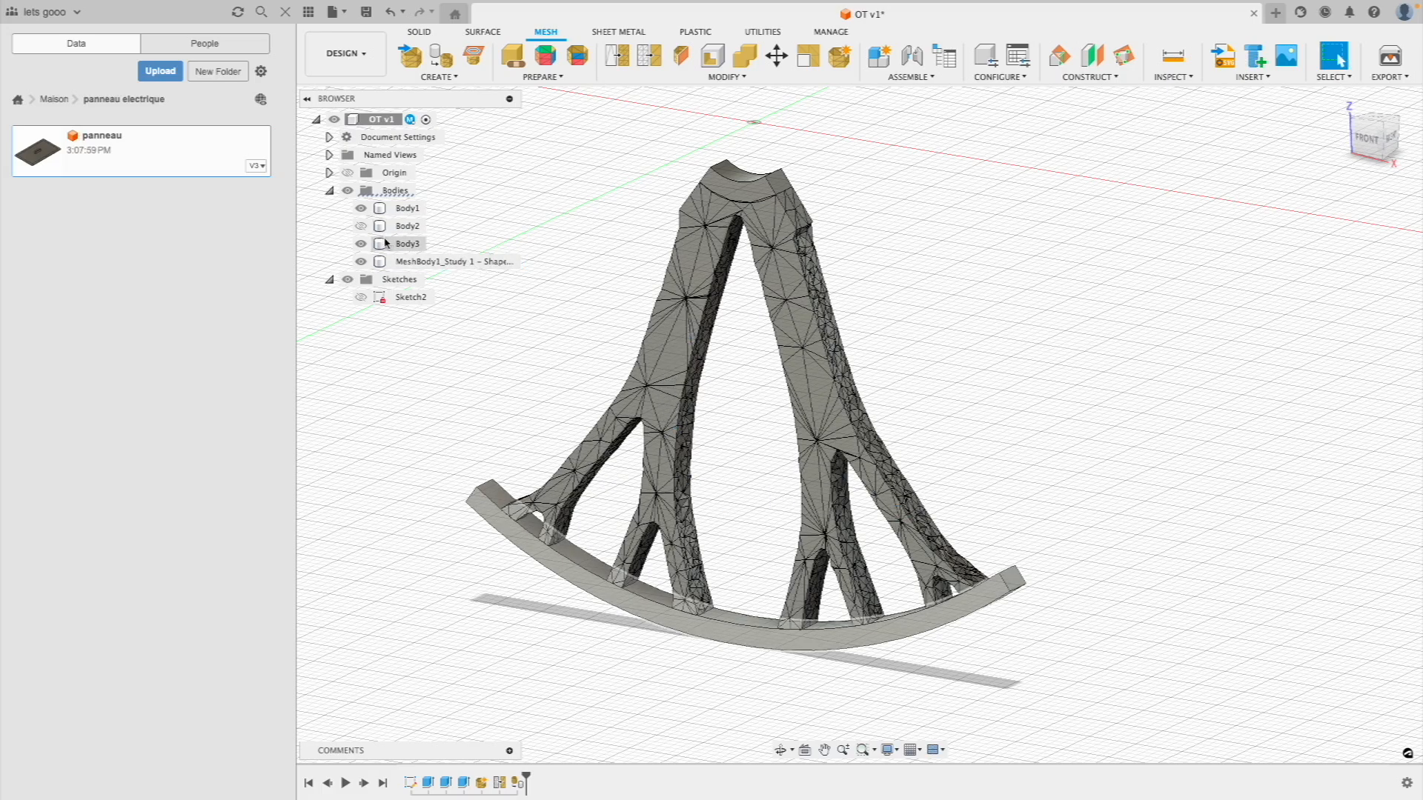
{"action": "middle_click_drag", "start_coordinate": [763, 574], "coordinate": [780, 609]}
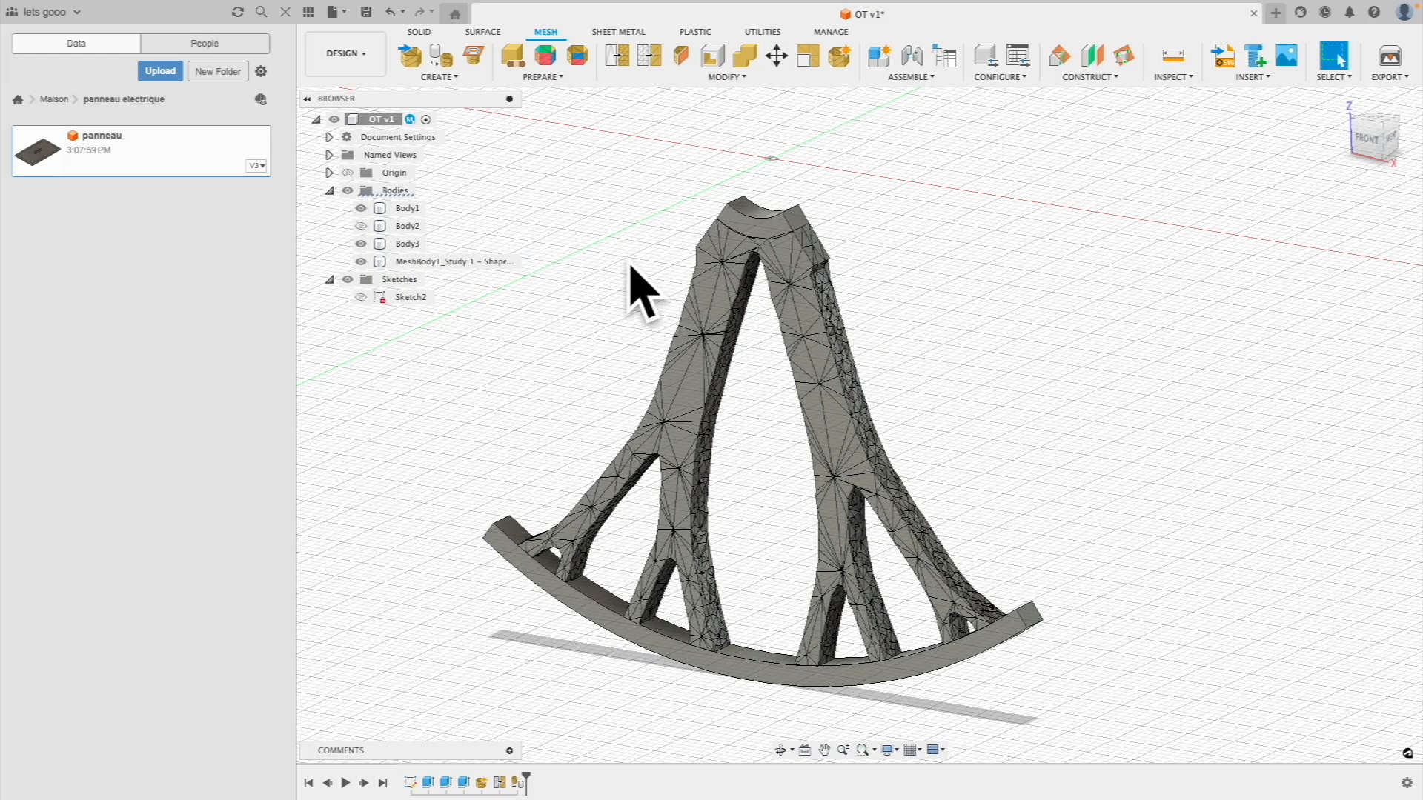
{"action": "left_click", "coordinate": [419, 32]}
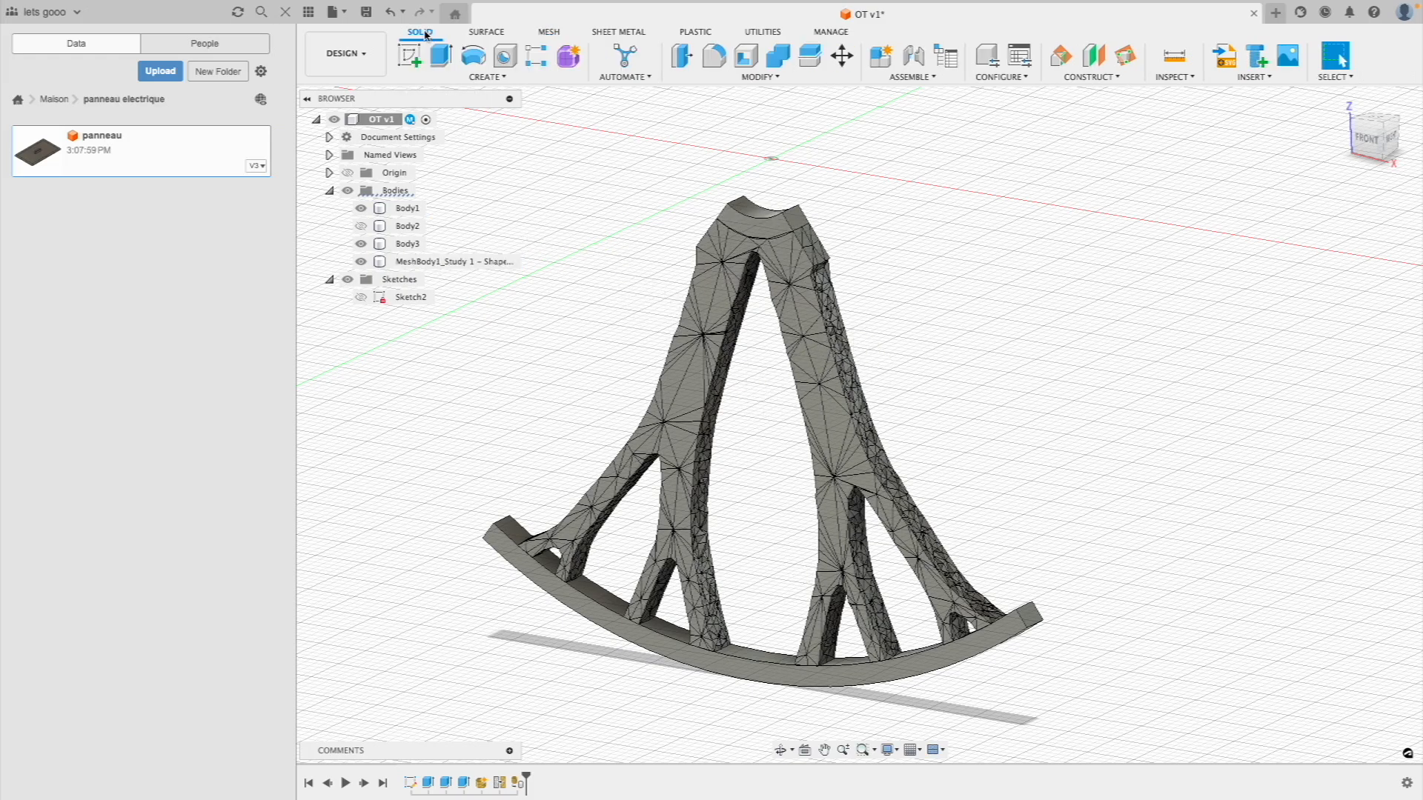
{"action": "left_click", "coordinate": [486, 78]}
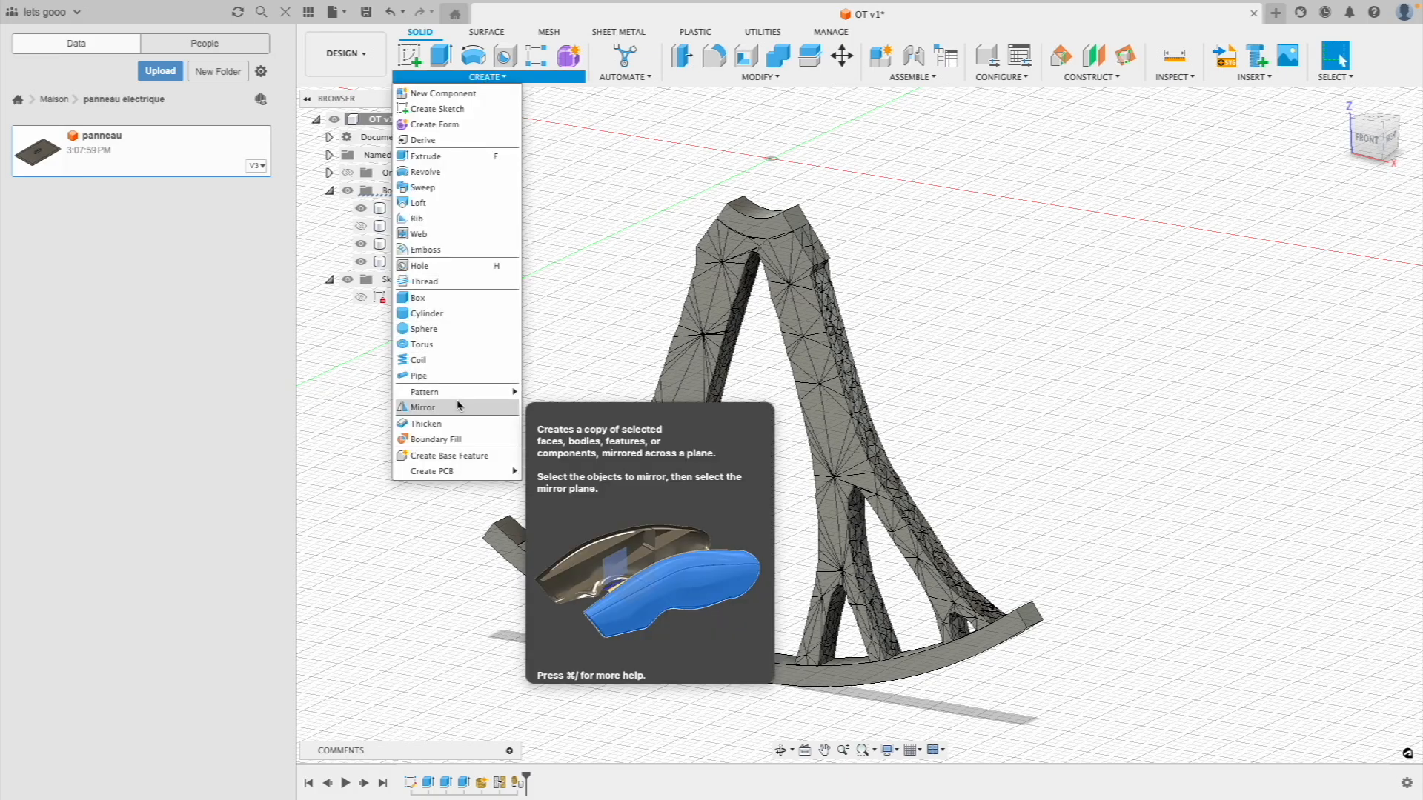
{"action": "mouse_move", "coordinate": [458, 398]}
{"action": "left_click", "coordinate": [544, 408]}
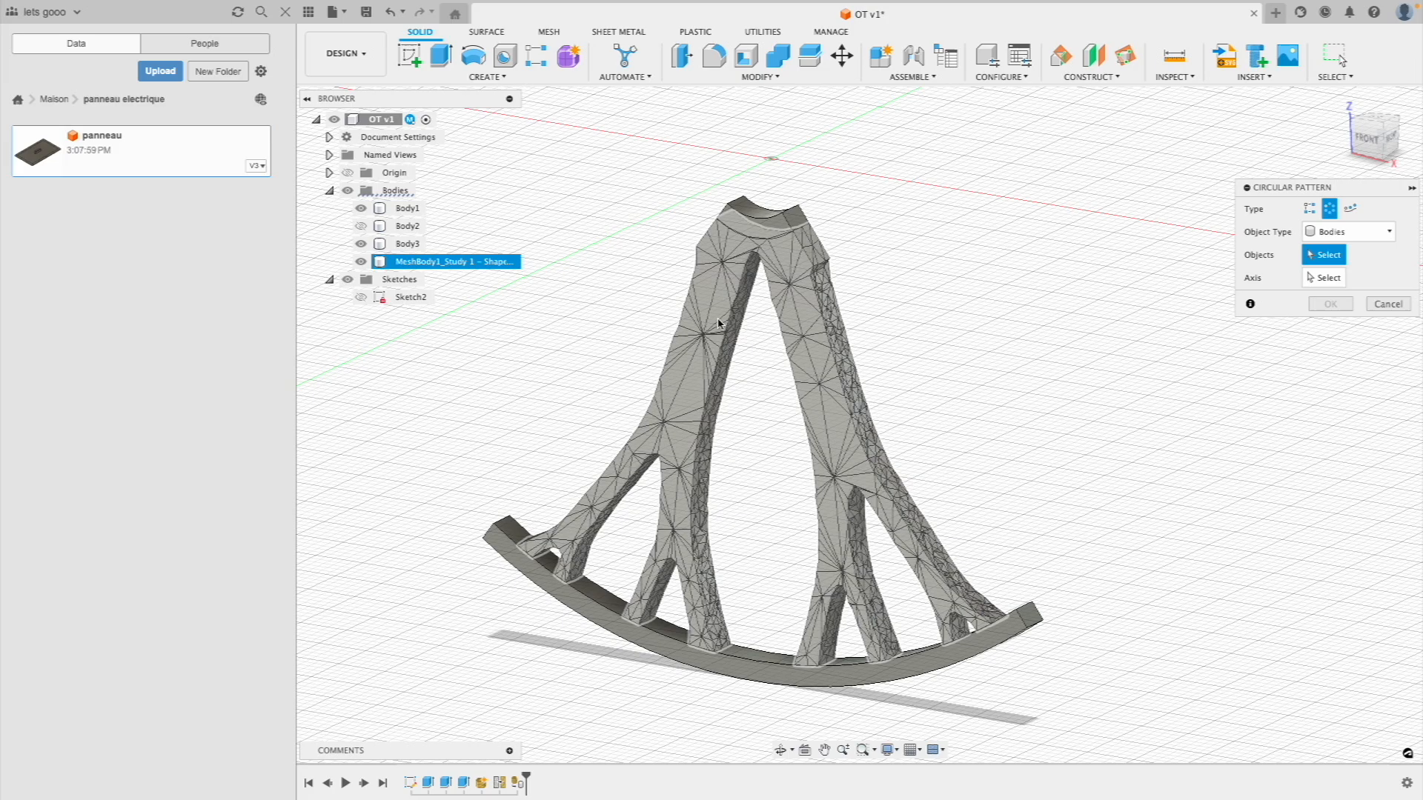
{"action": "left_click", "coordinate": [750, 337]}
{"action": "left_click", "coordinate": [1324, 277]}
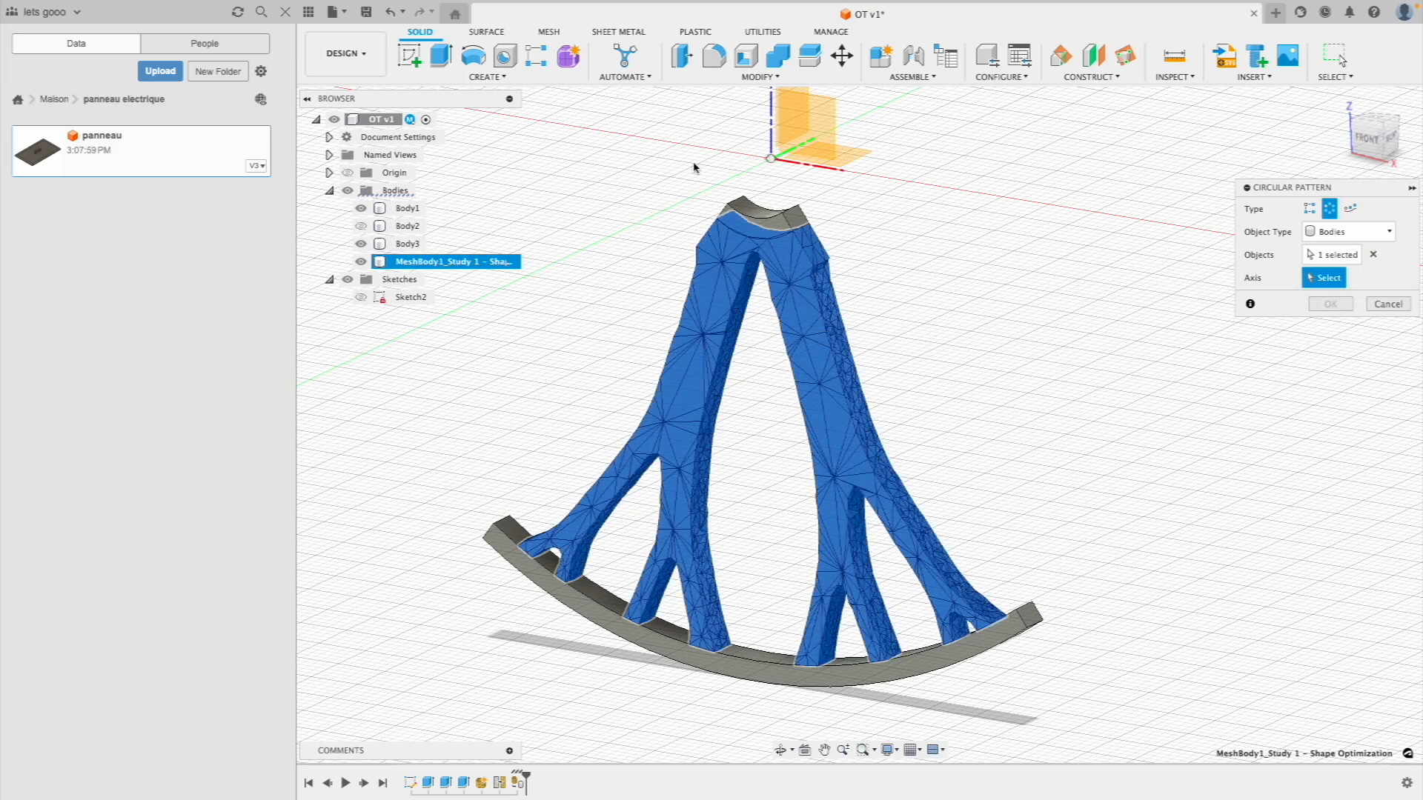
{"action": "left_click", "coordinate": [794, 148]}
{"action": "scroll", "coordinate": [934, 267], "scroll_direction": "down", "scroll_amount": 3}
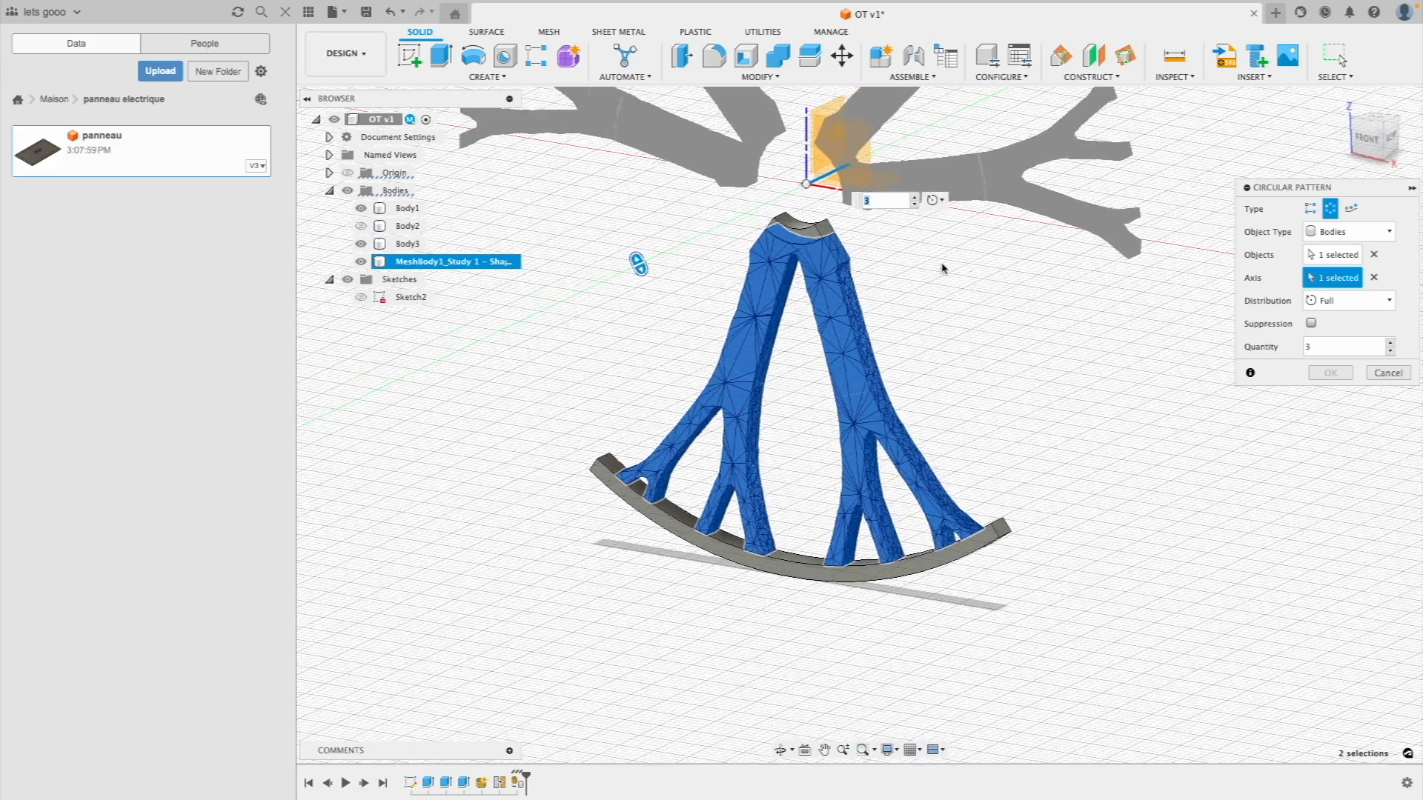
{"action": "scroll", "coordinate": [942, 268], "scroll_direction": "down", "scroll_amount": 3}
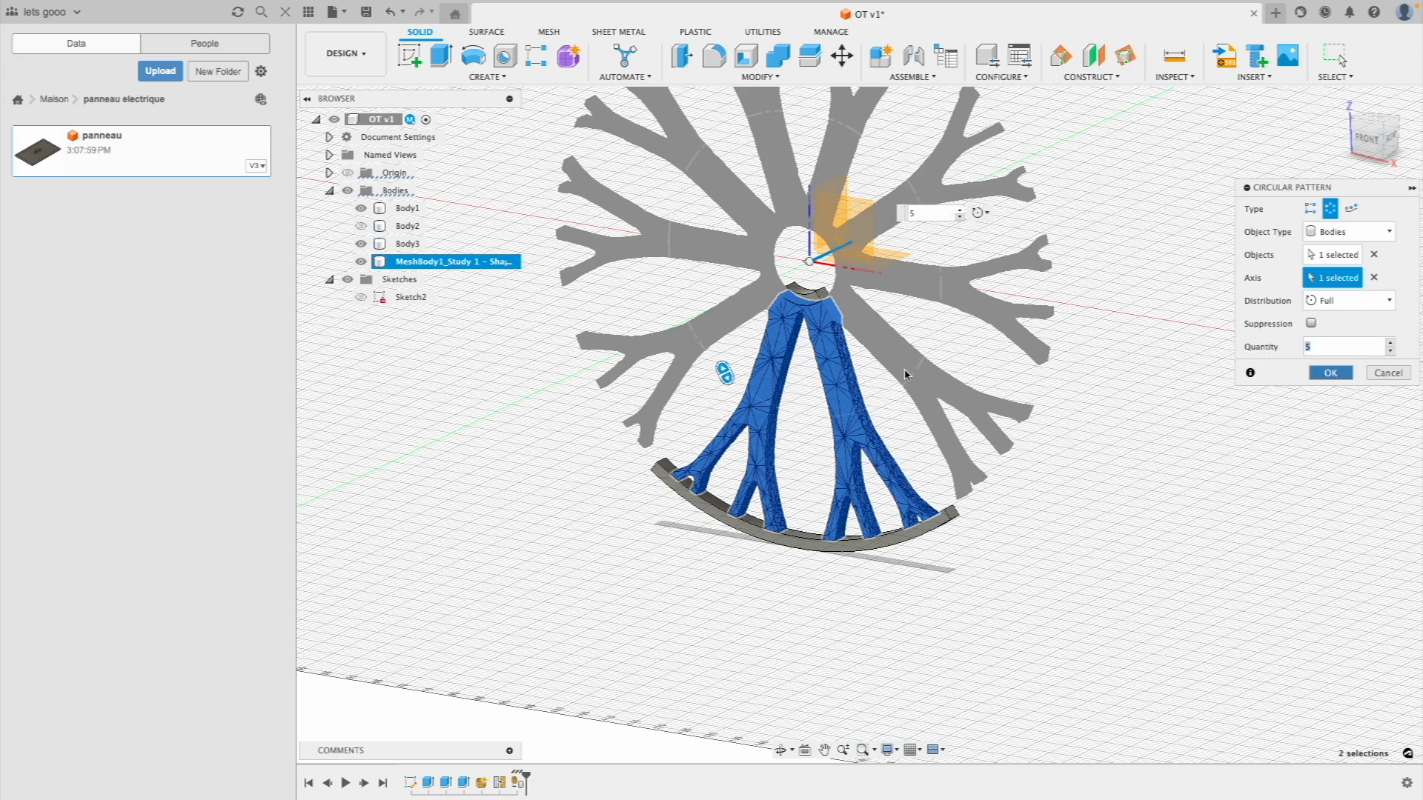
{"action": "key", "text": "Return"}
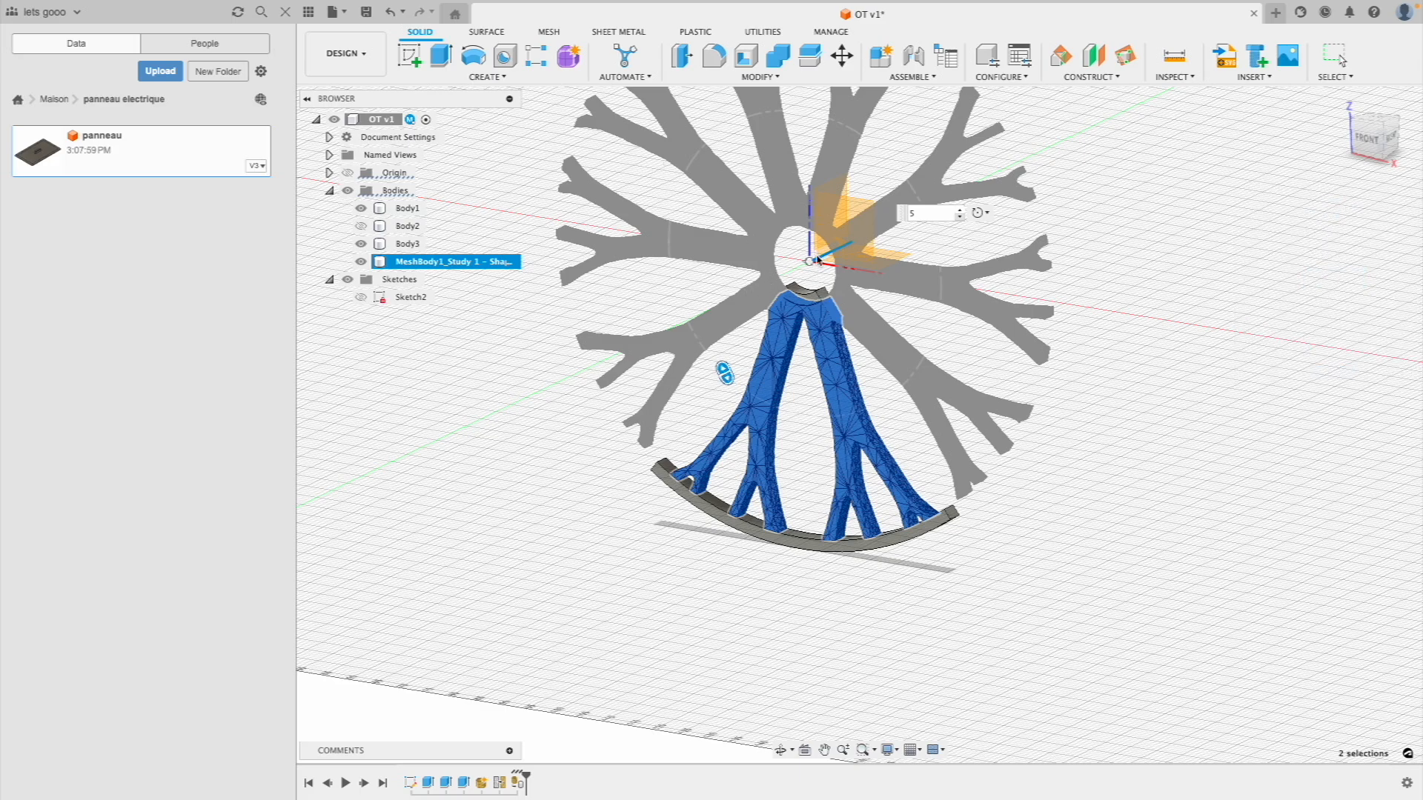
{"action": "middle_click_drag", "start_coordinate": [805, 272], "coordinate": [785, 402]}
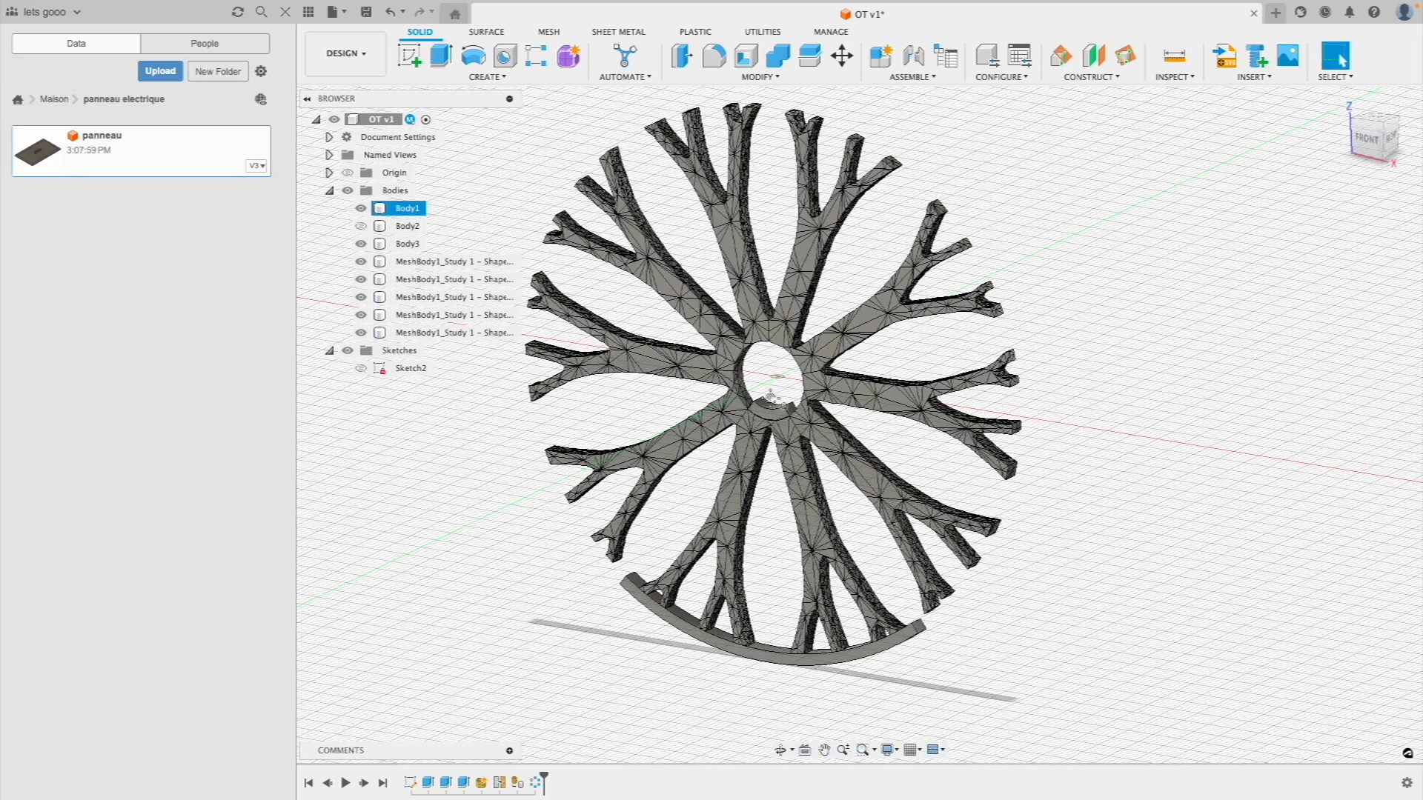
{"action": "left_click", "coordinate": [475, 77]}
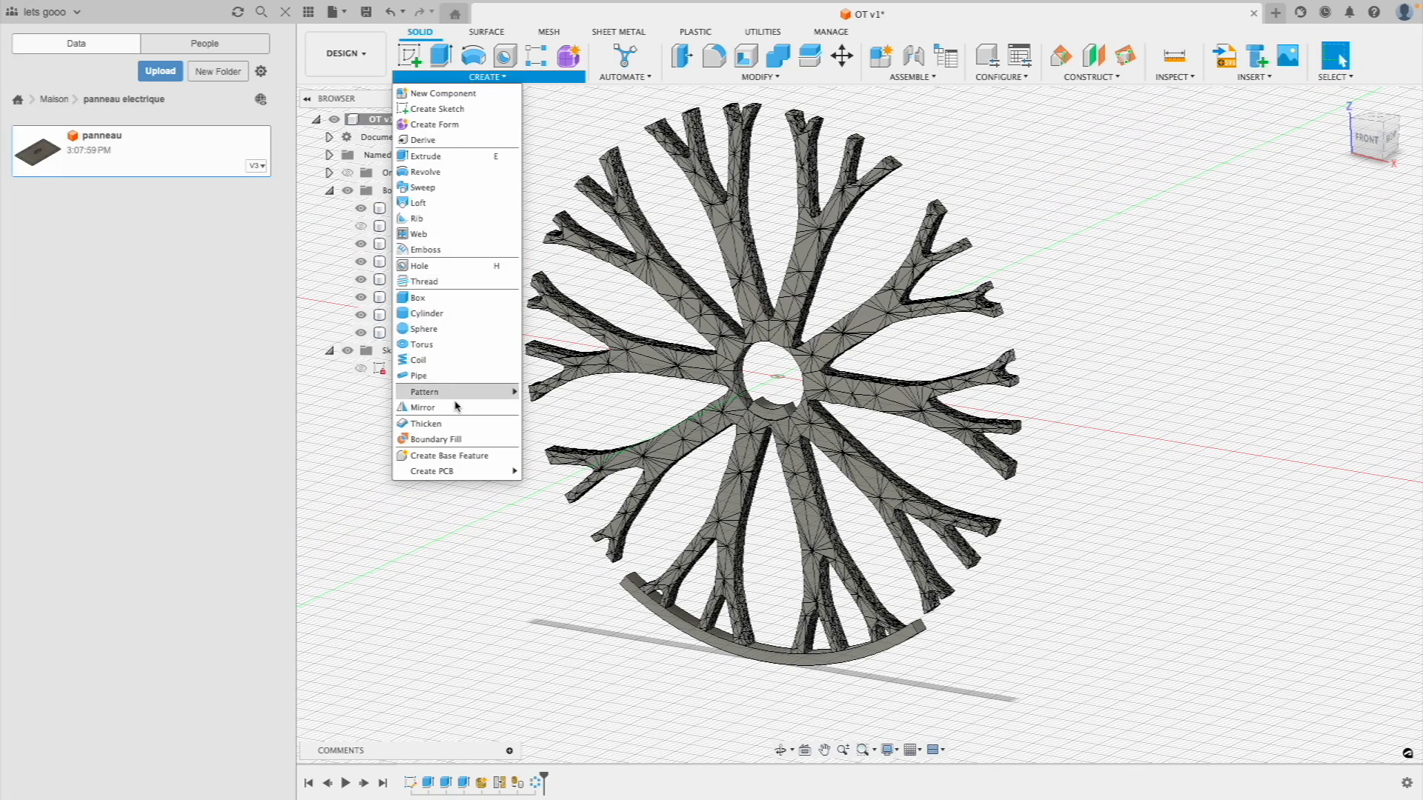
{"action": "mouse_move", "coordinate": [455, 402]}
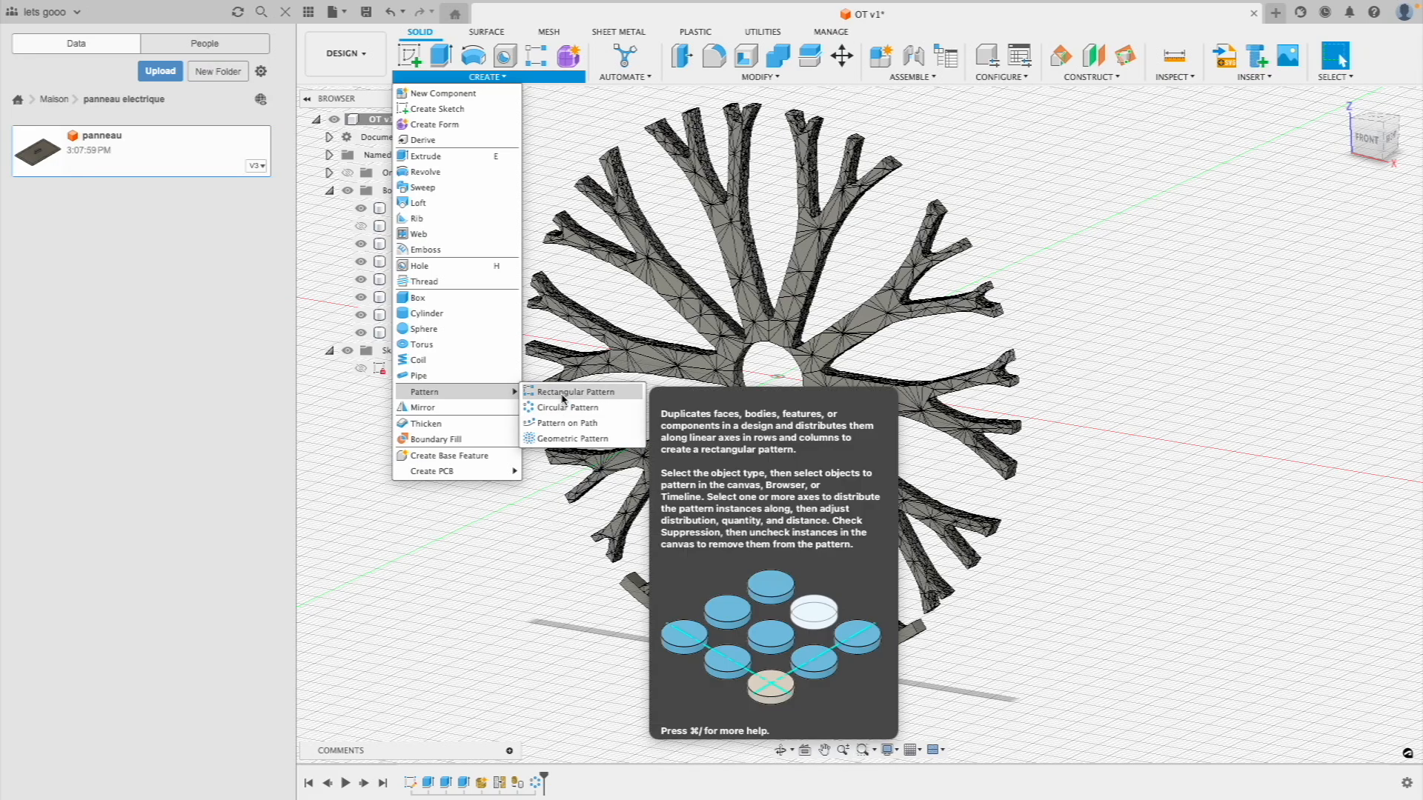
{"action": "left_click", "coordinate": [562, 400]}
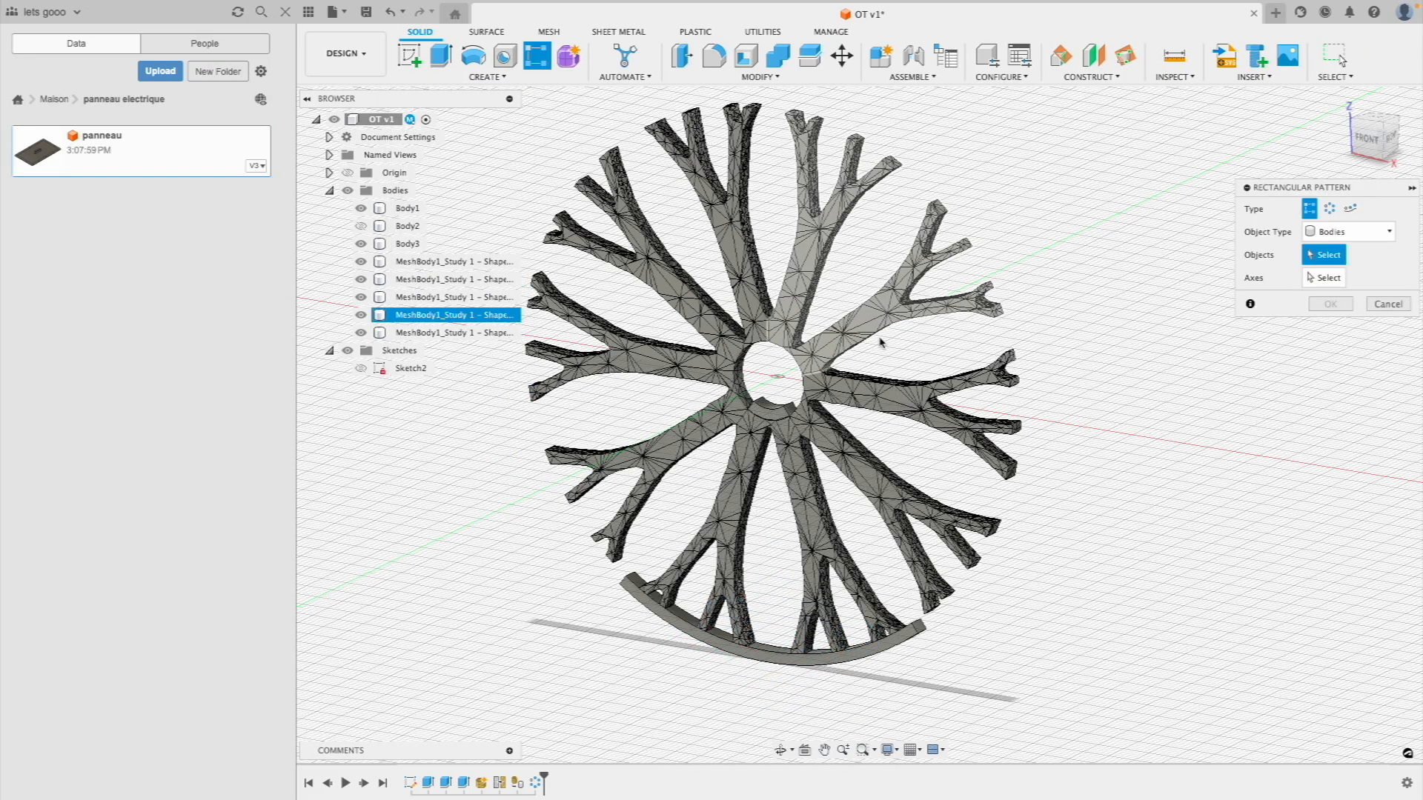
{"action": "key", "text": "Escape"}
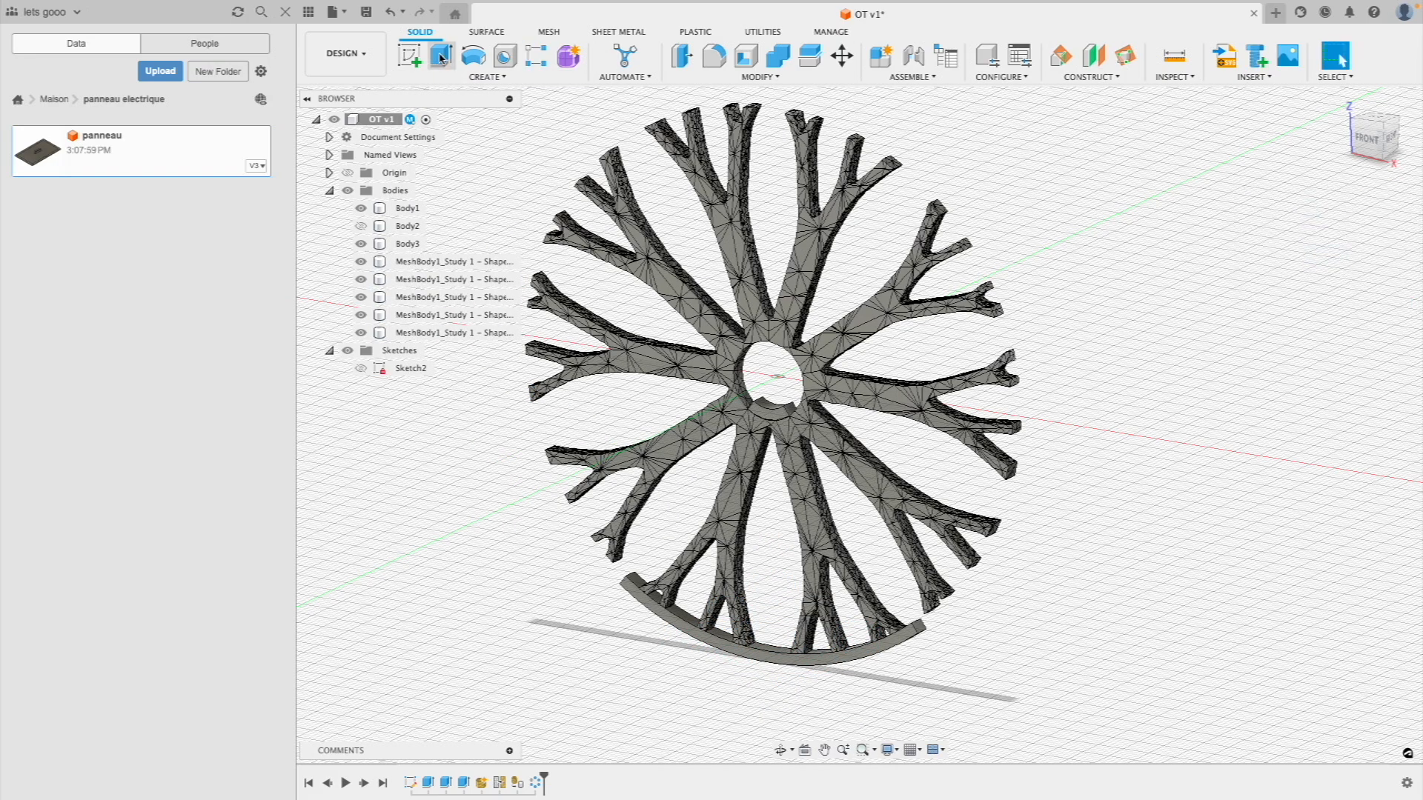
Circular-pattern the hub and rim segments, Body1 and Body3, around the central Y axis with full distribution and quantity 5
{"action": "left_click", "coordinate": [480, 77]}
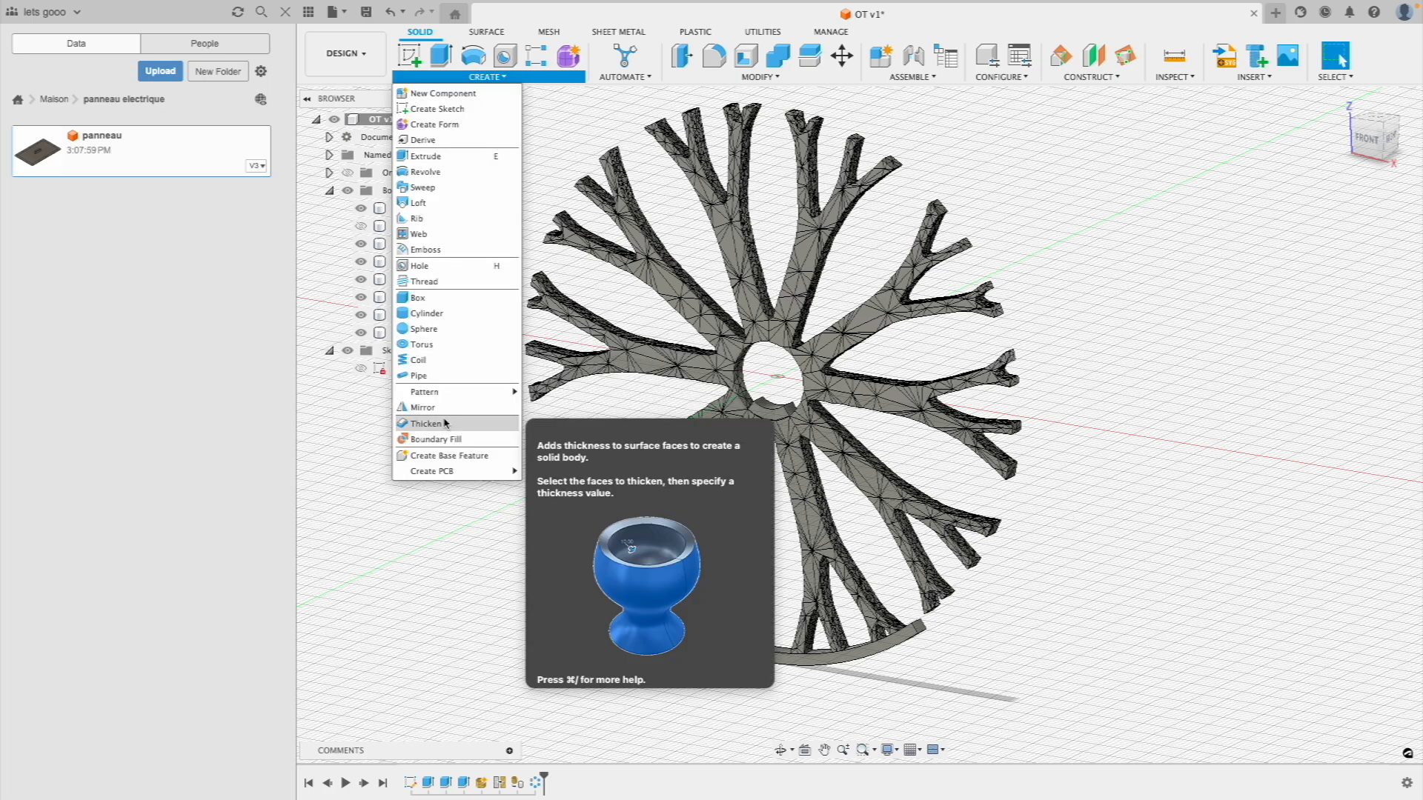
{"action": "mouse_move", "coordinate": [454, 393]}
{"action": "left_click", "coordinate": [559, 407]}
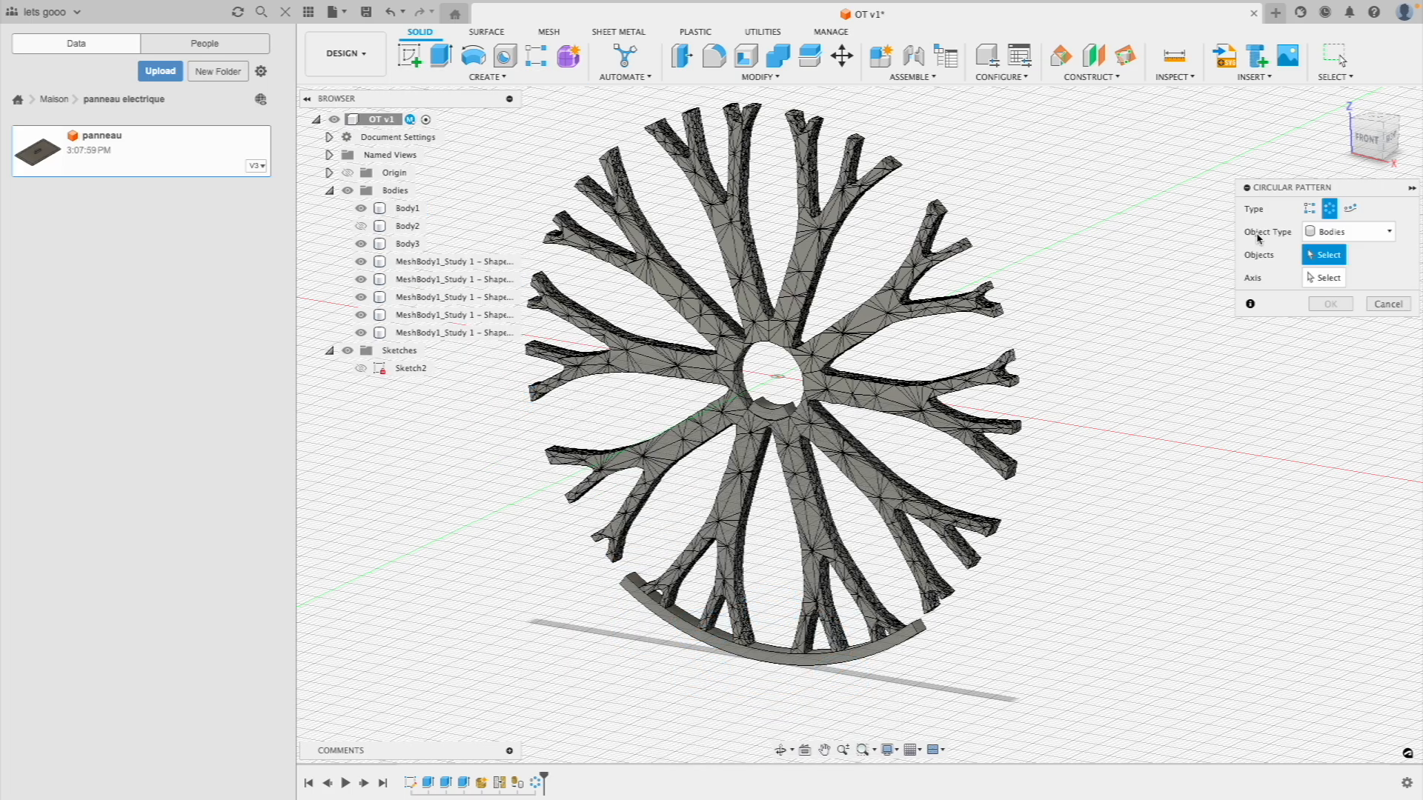
{"action": "left_click", "coordinate": [778, 408]}
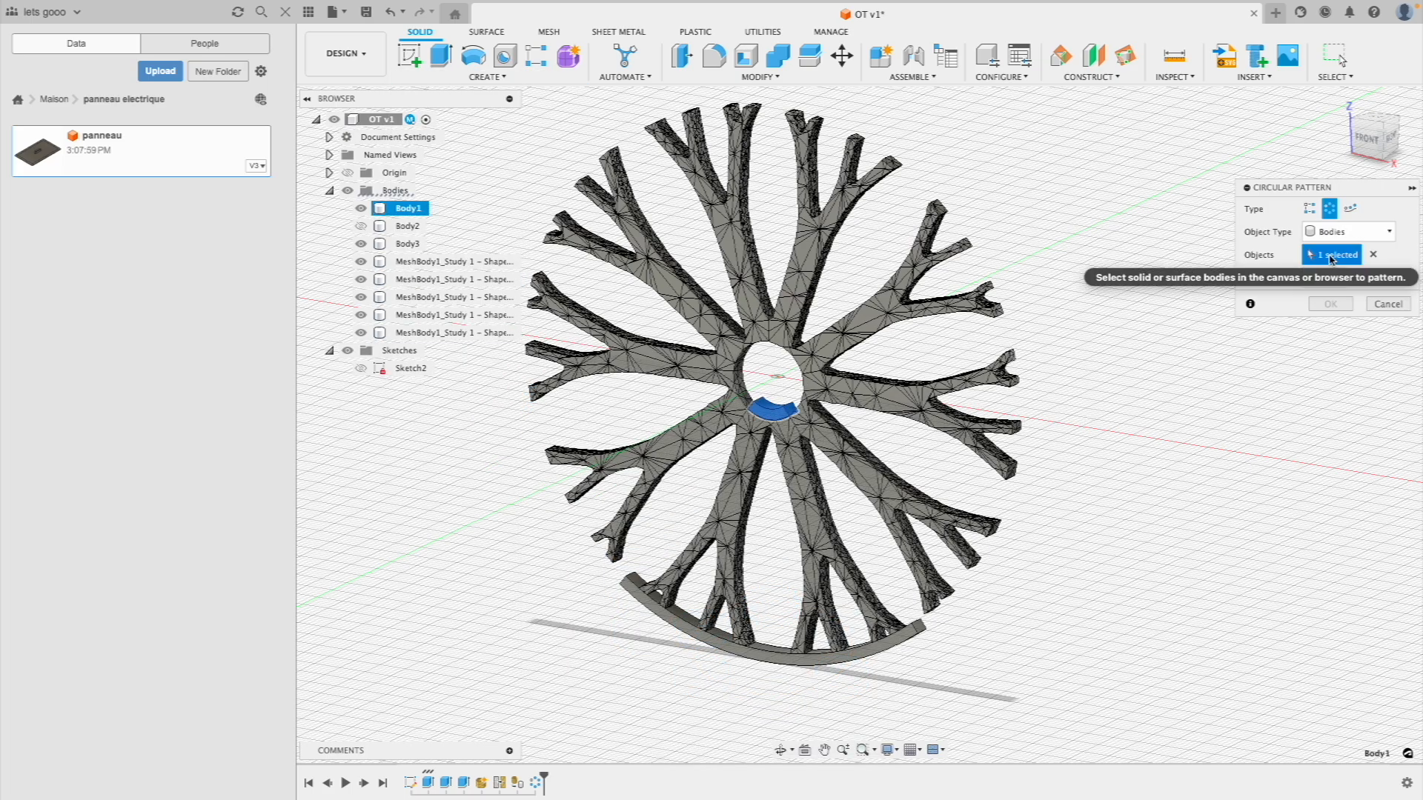
{"action": "left_click", "coordinate": [766, 656]}
{"action": "left_click", "coordinate": [1324, 278]}
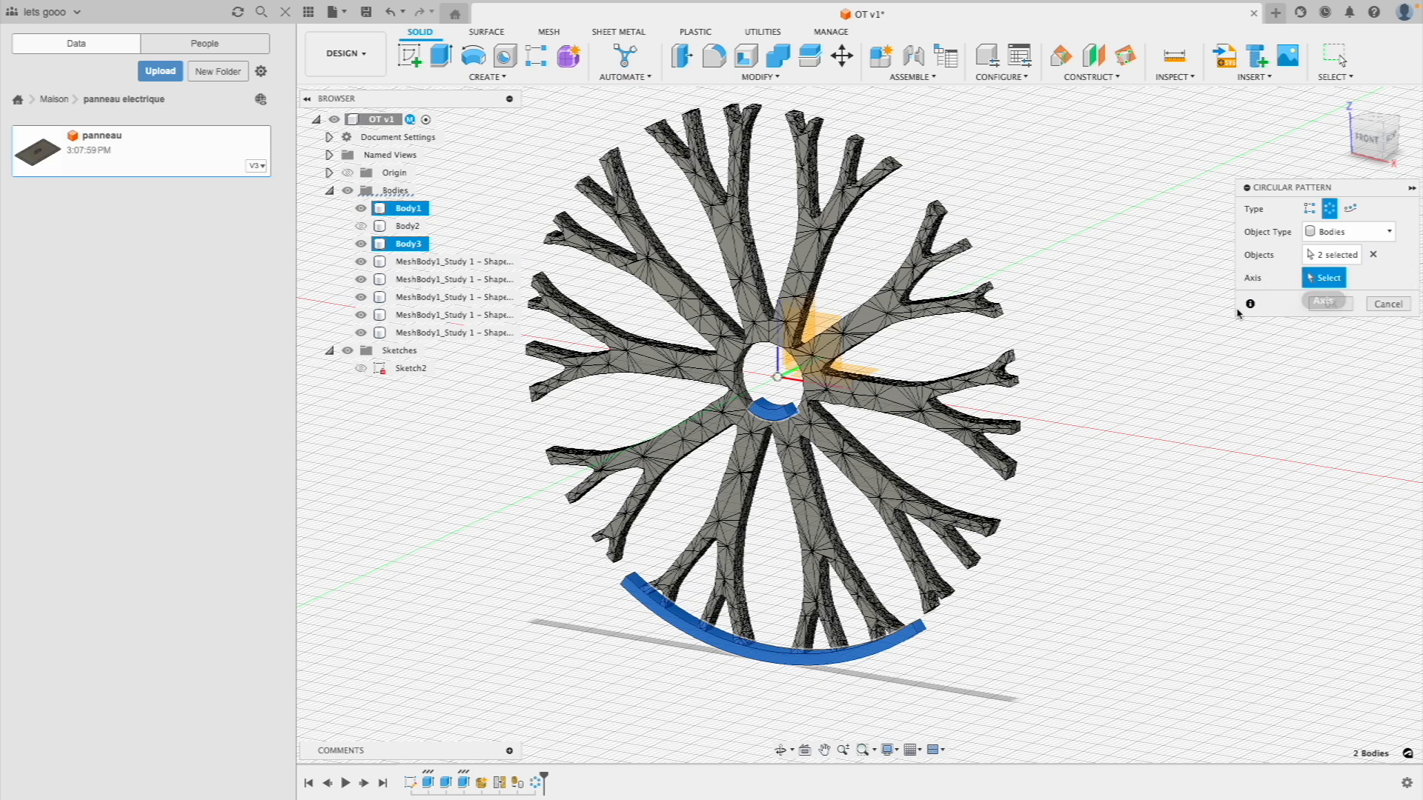
{"action": "left_click", "coordinate": [796, 380]}
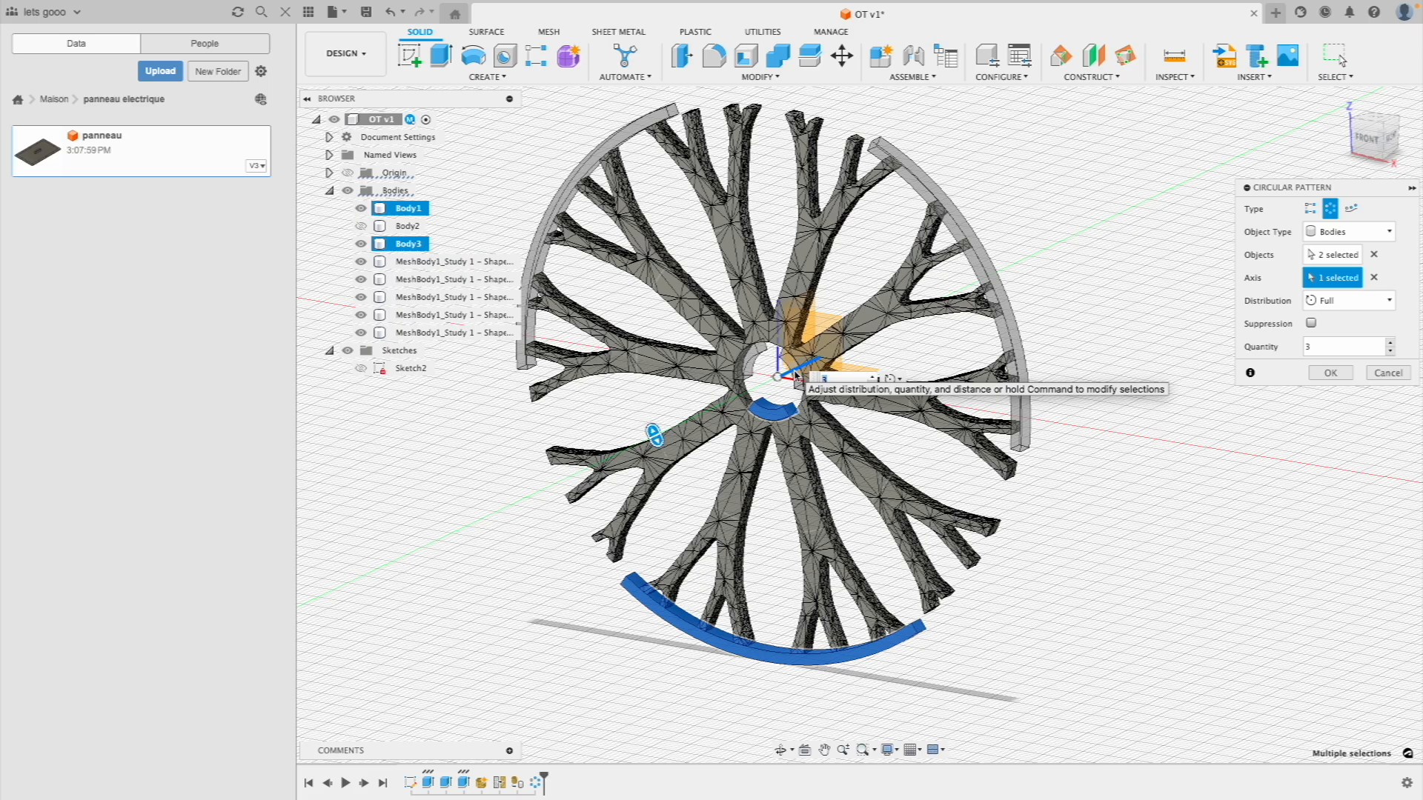
{"action": "left_click", "coordinate": [1389, 343]}
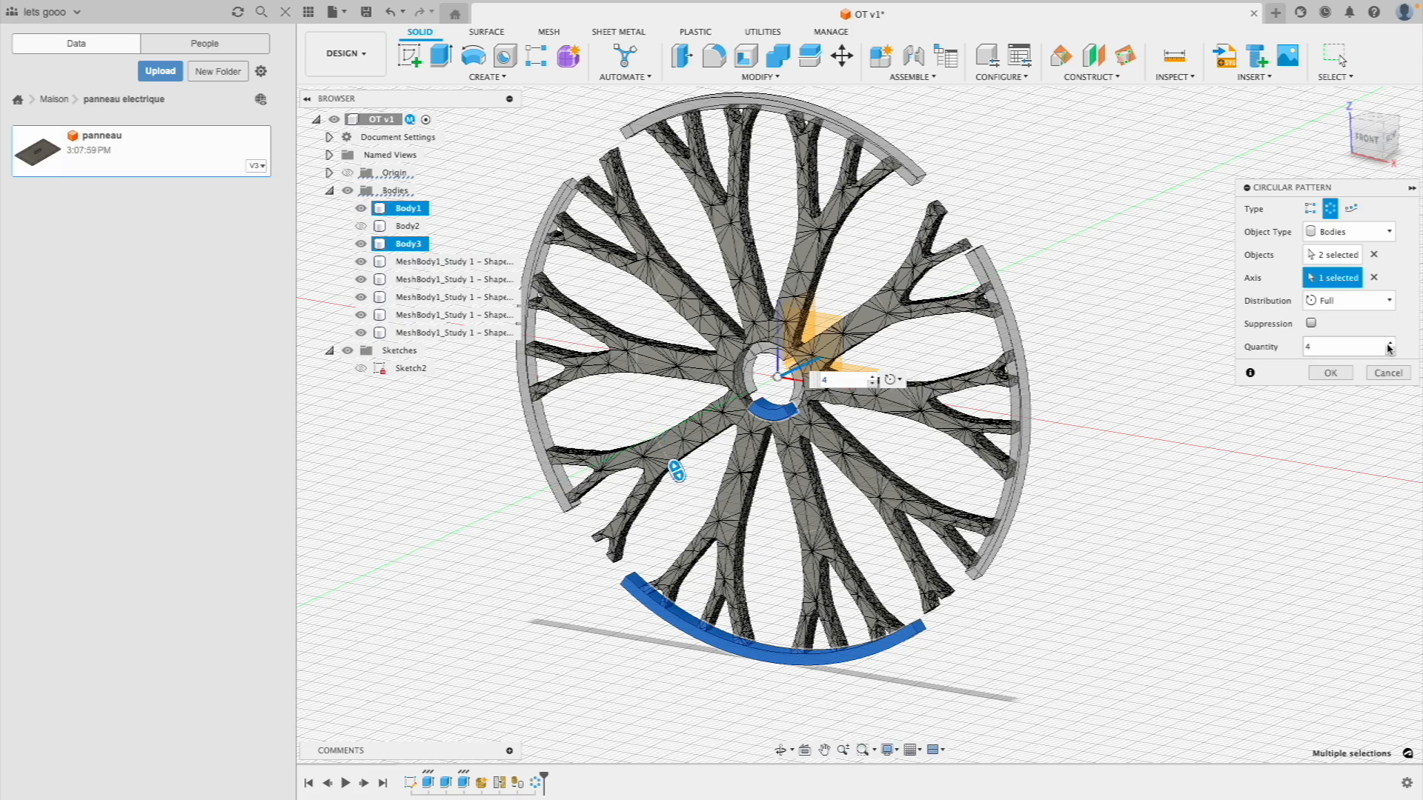
{"action": "left_click", "coordinate": [1389, 343]}
{"action": "left_click", "coordinate": [1330, 372]}
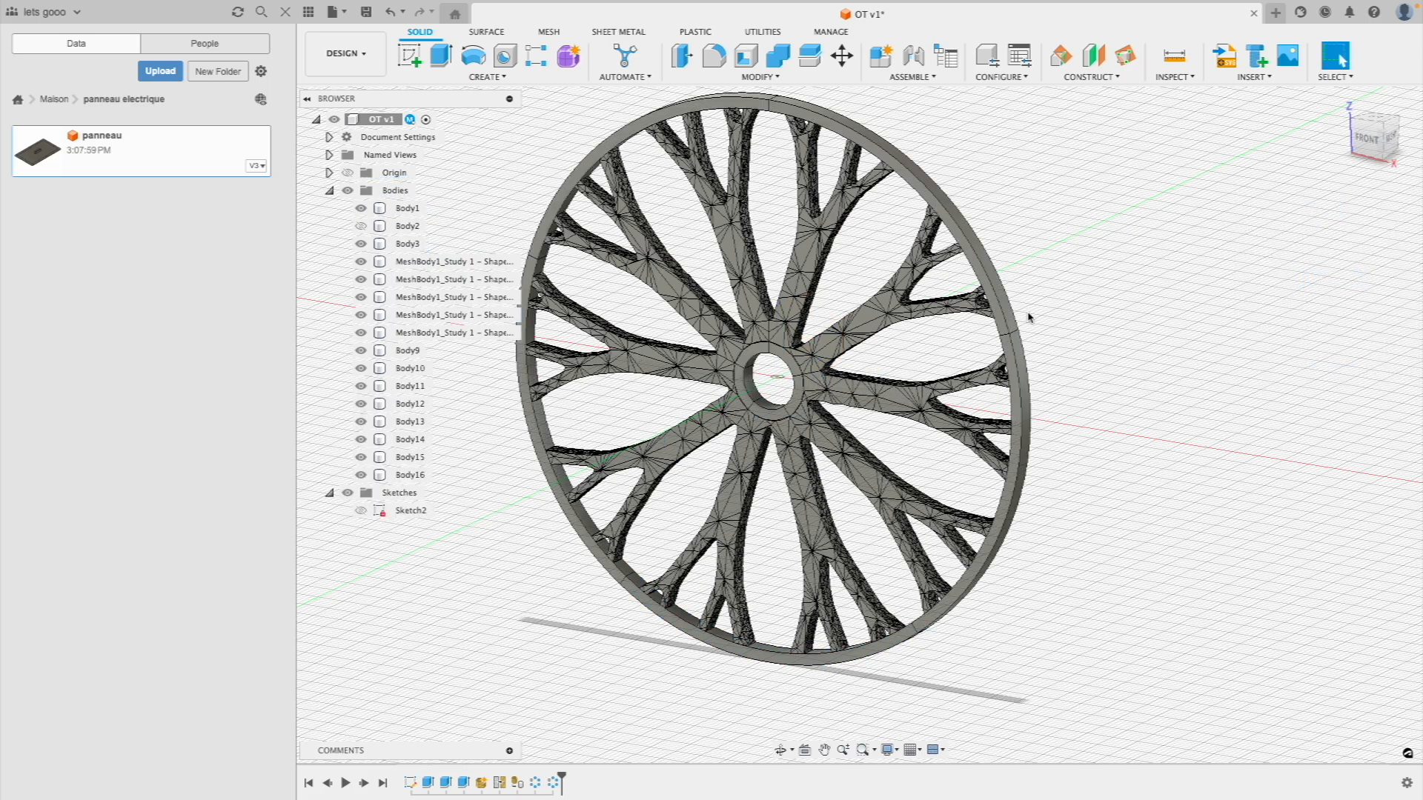
Delete the original wedge body, Body2, after checking which part of the wheel it covers
{"action": "mouse_move", "coordinate": [1051, 355]}
{"action": "middle_mouse_down"}
{"action": "mouse_move", "coordinate": [1087, 370]}
{"action": "mouse_move", "coordinate": [1073, 344]}
{"action": "mouse_move", "coordinate": [1089, 334]}
{"action": "mouse_move", "coordinate": [1041, 334]}
{"action": "mouse_move", "coordinate": [1080, 331]}
{"action": "mouse_move", "coordinate": [1067, 341]}
{"action": "middle_mouse_up"}
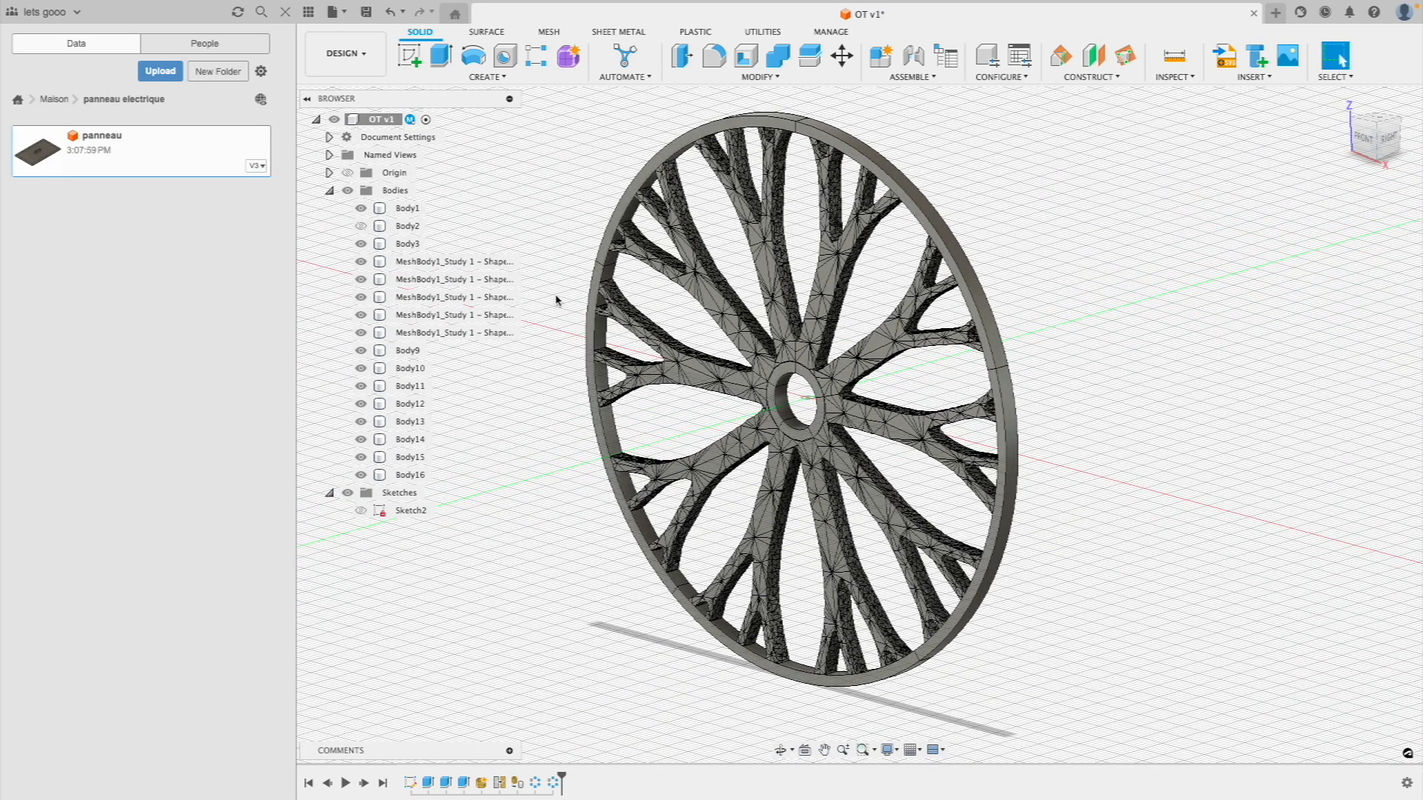
{"action": "left_click", "coordinate": [361, 226]}
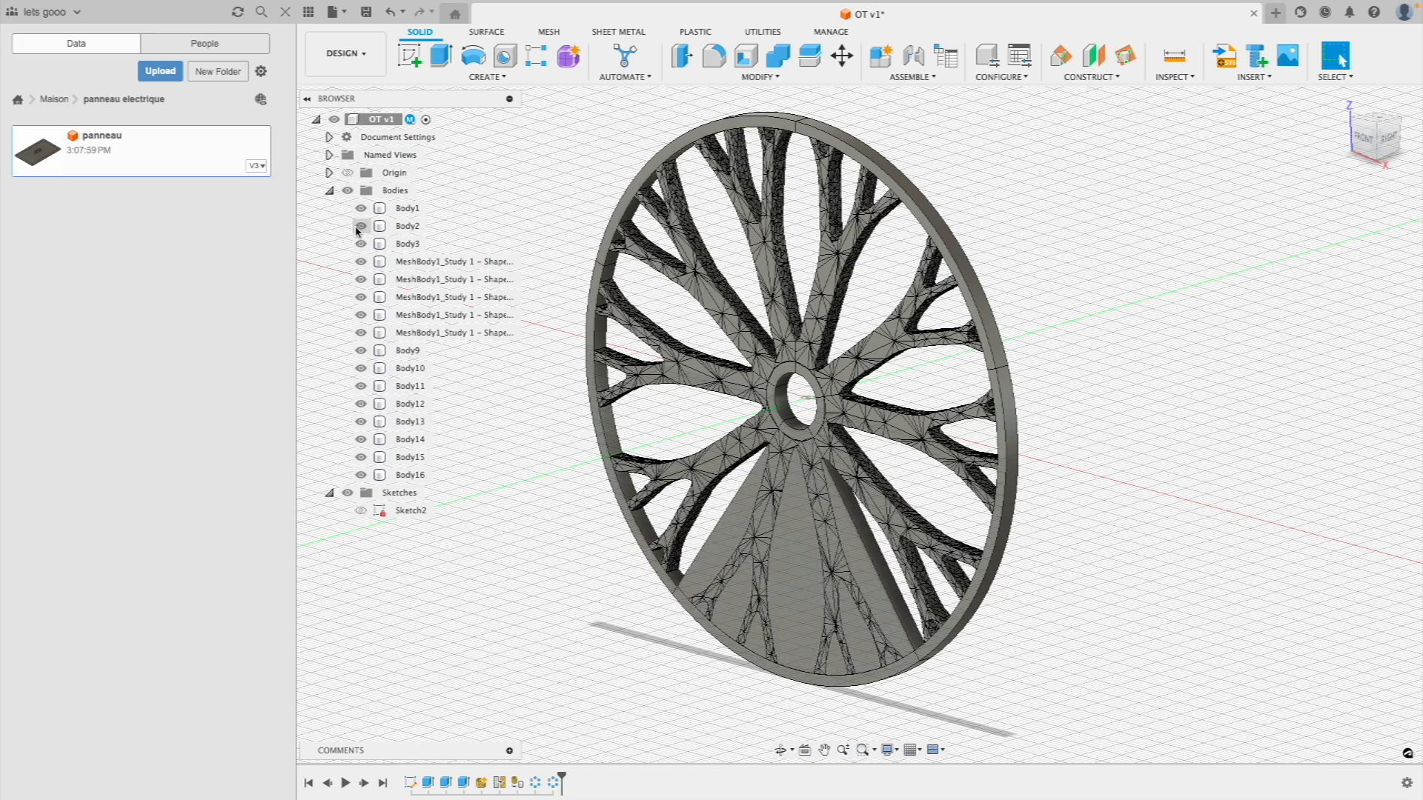
{"action": "scroll", "coordinate": [747, 489], "scroll_direction": "up", "scroll_amount": 4}
{"action": "middle_click_drag", "start_coordinate": [814, 532], "coordinate": [745, 397]}
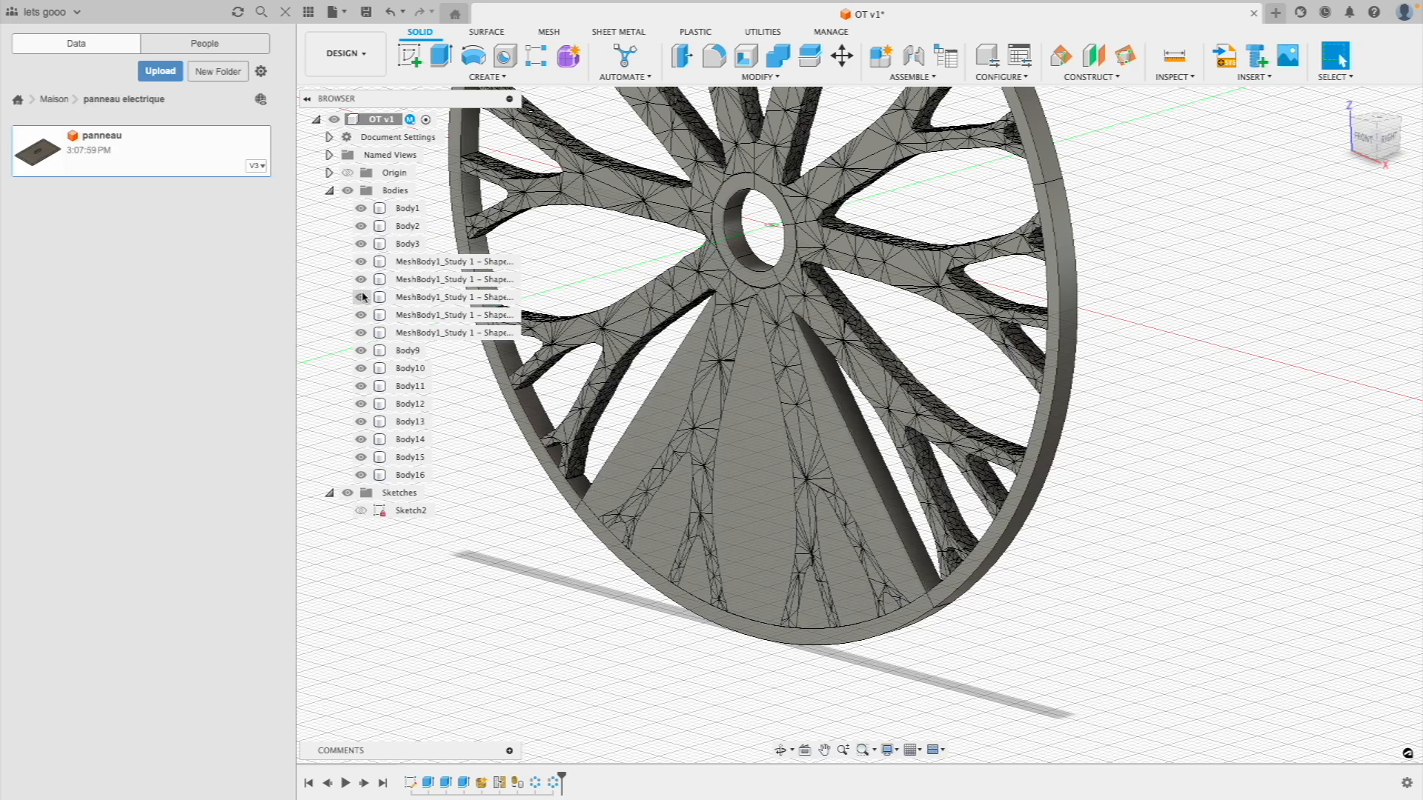
{"action": "right_click", "coordinate": [412, 225]}
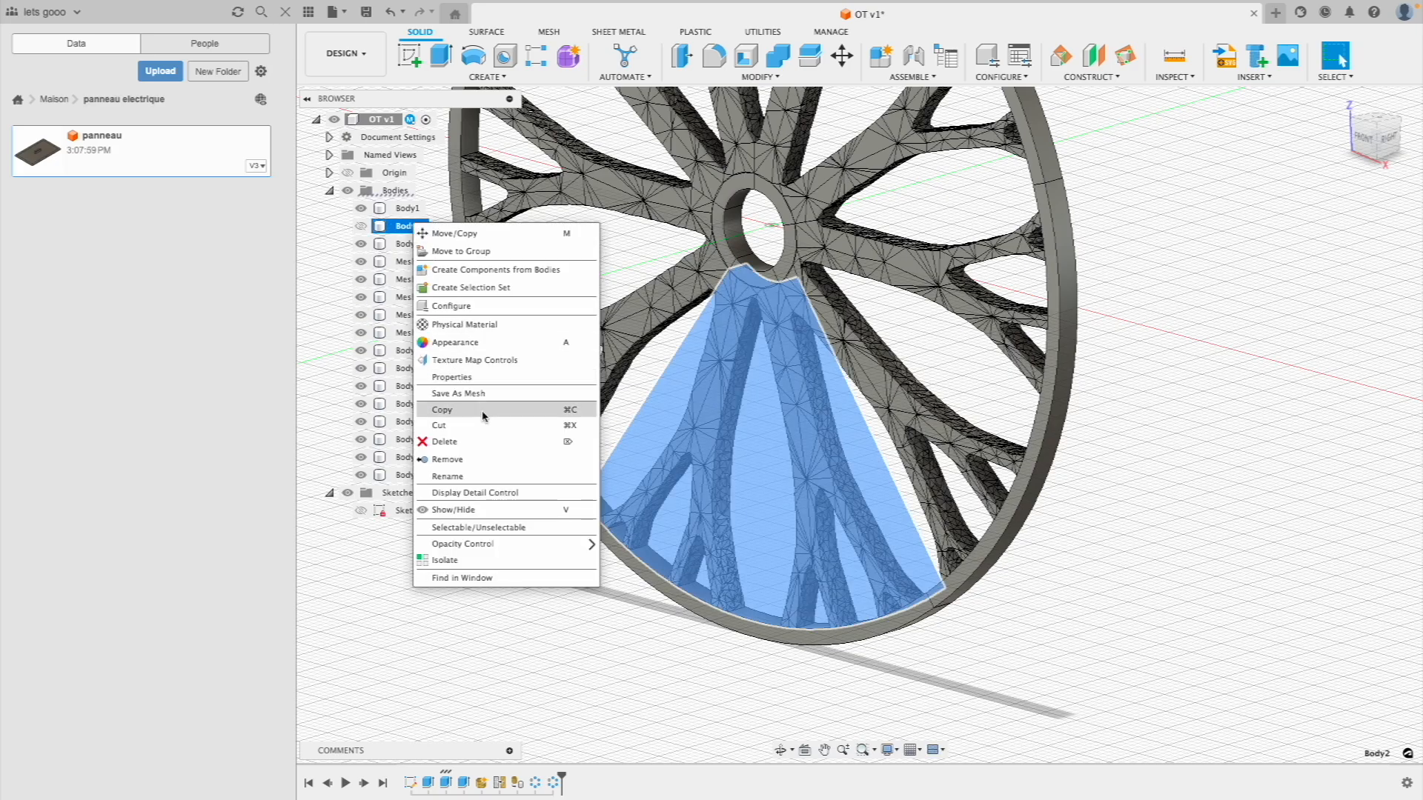
{"action": "left_click", "coordinate": [475, 443]}
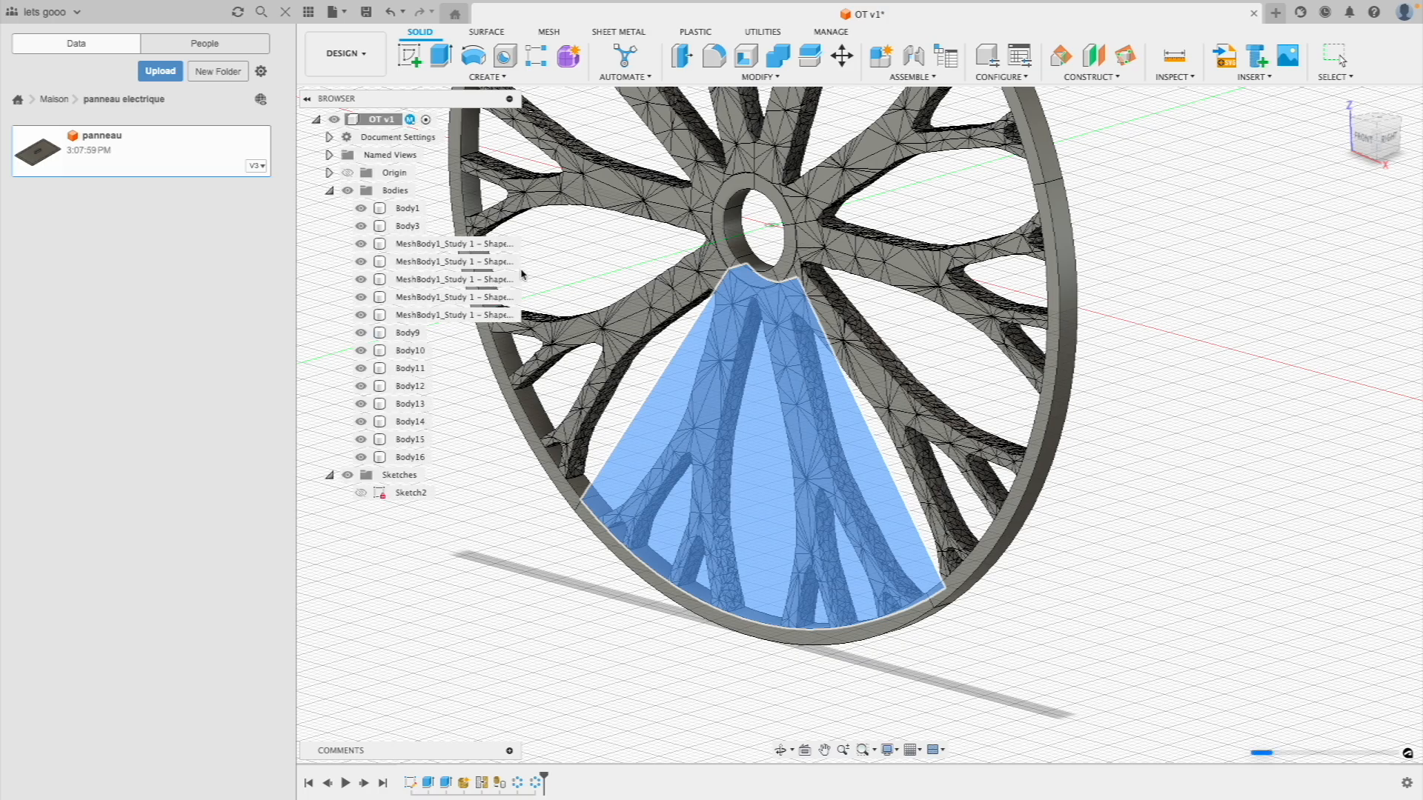
{"action": "scroll", "coordinate": [663, 372], "scroll_direction": "down", "scroll_amount": 3}
{"action": "middle_click_drag", "start_coordinate": [657, 360], "coordinate": [653, 454]}
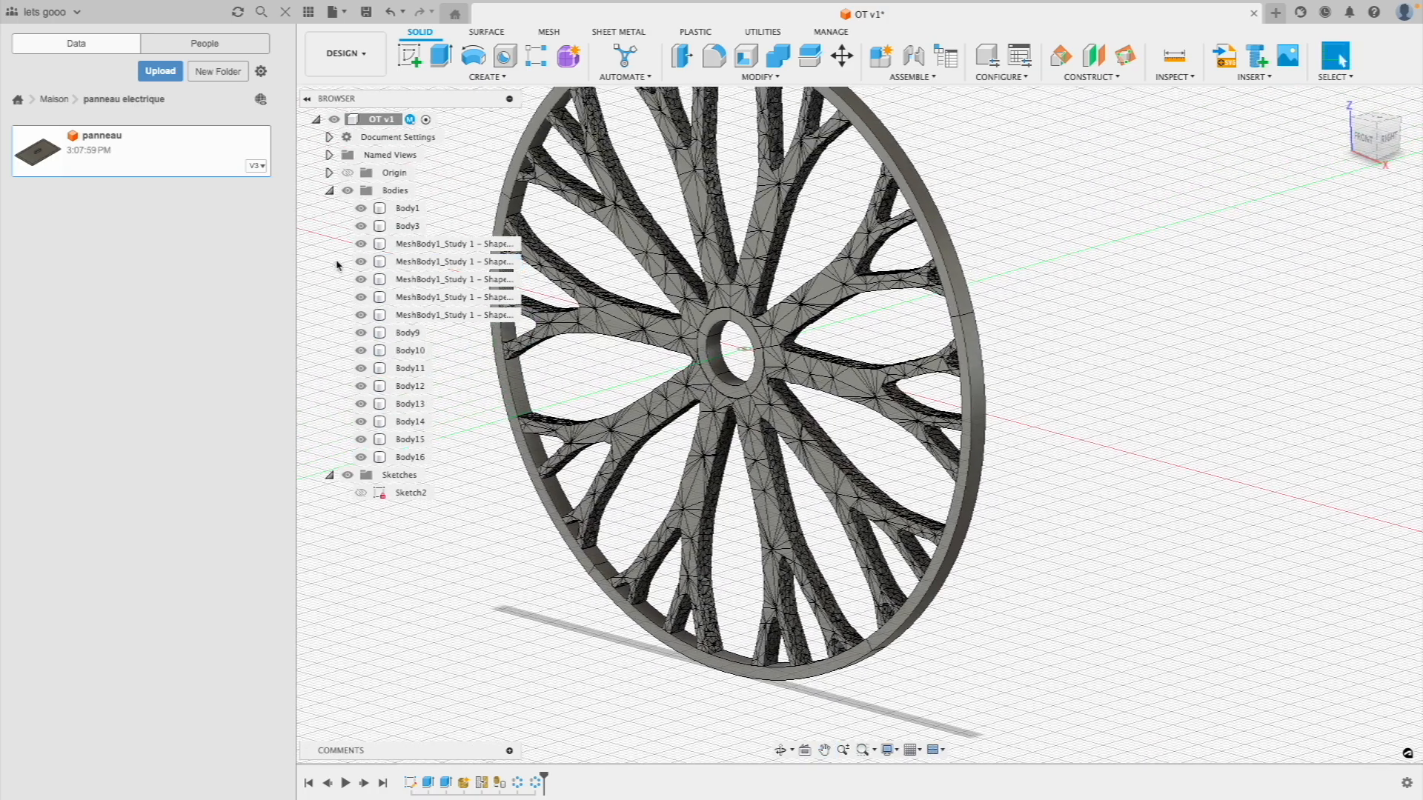
Combine all hub, rim and spoke bodies, Body1 through Body16, using the Join operation
{"action": "left_click", "coordinate": [406, 208]}
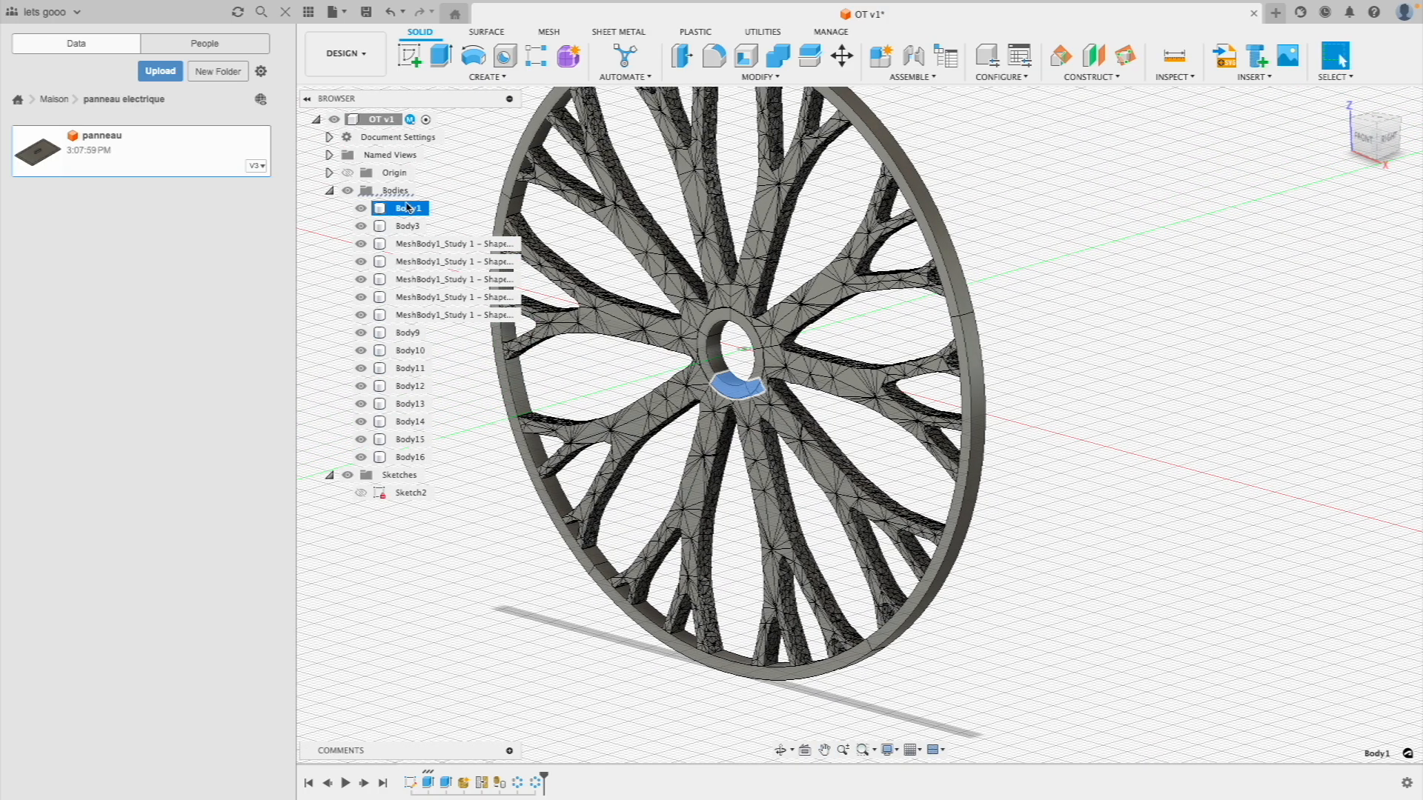
{"action": "left_click", "coordinate": [410, 457], "text": "shift"}
{"action": "middle_click_drag", "start_coordinate": [554, 402], "coordinate": [578, 489]}
{"action": "left_click", "coordinate": [778, 56]}
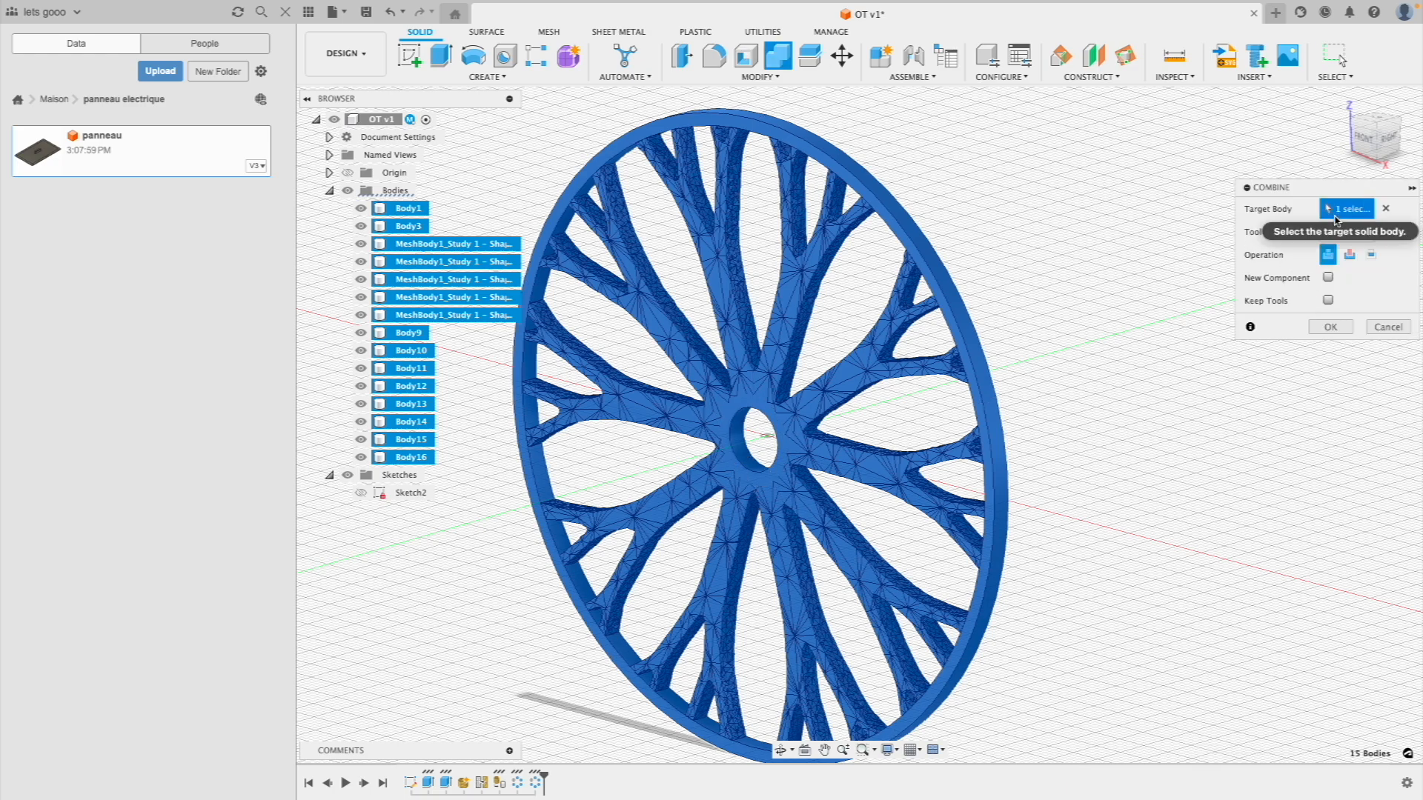
{"action": "left_click", "coordinate": [1325, 327]}
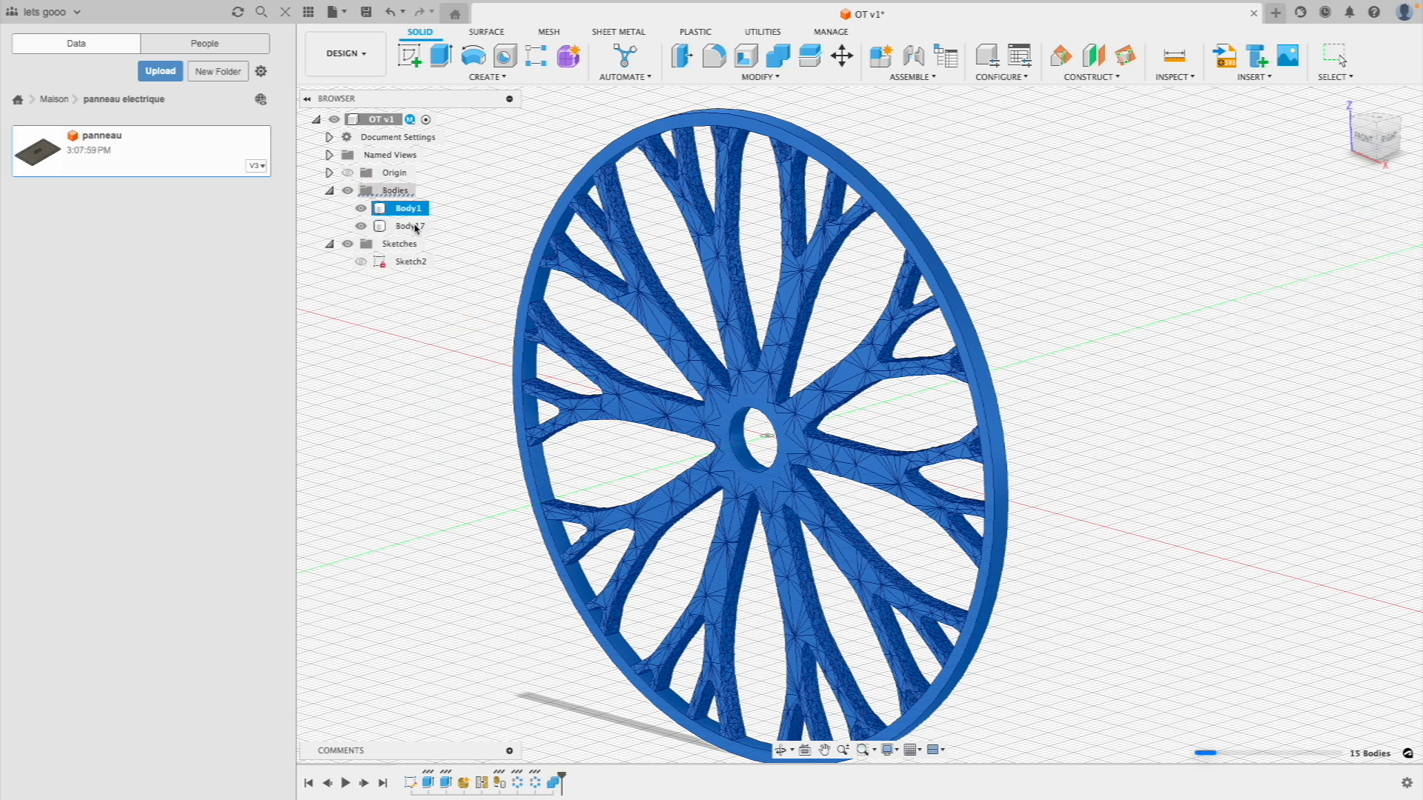
Check which parts Body1 and Body17 cover, and try to combine the hub-and-spoke body with the rim body using Join
{"action": "left_click", "coordinate": [409, 226]}
{"action": "left_click", "coordinate": [410, 213]}
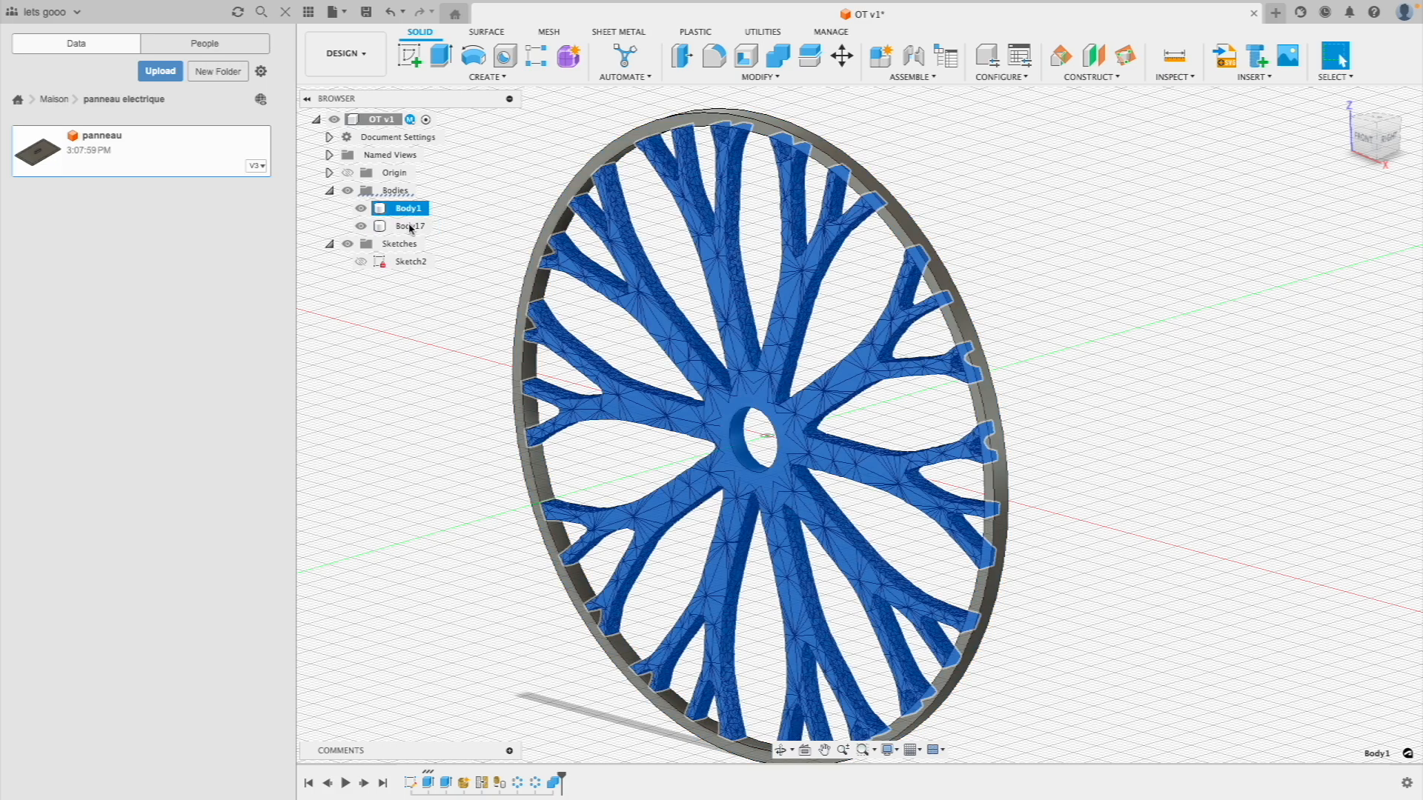
{"action": "left_click", "coordinate": [410, 227]}
{"action": "left_click", "coordinate": [409, 213]}
{"action": "left_click", "coordinate": [412, 231]}
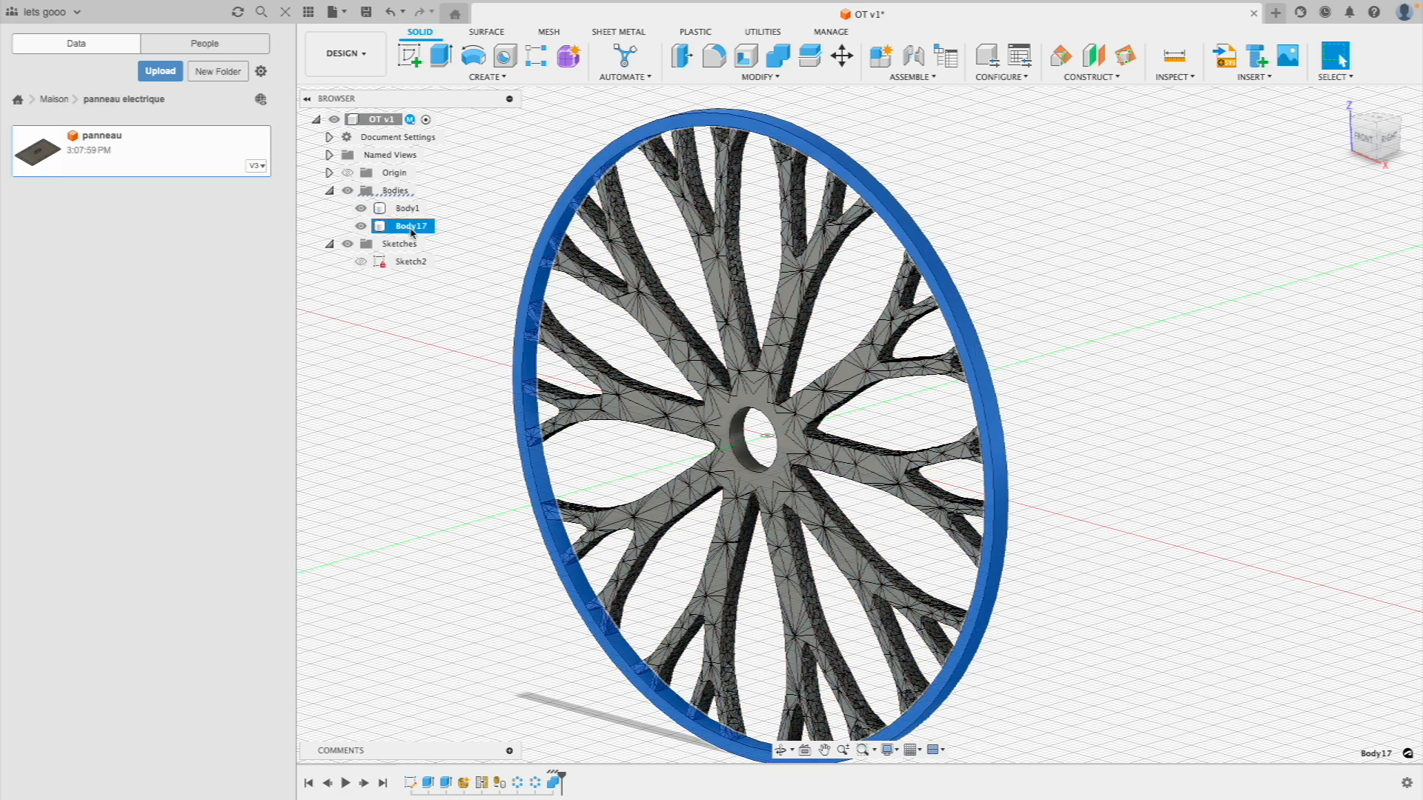
{"action": "left_click", "coordinate": [410, 210], "text": "ctrl"}
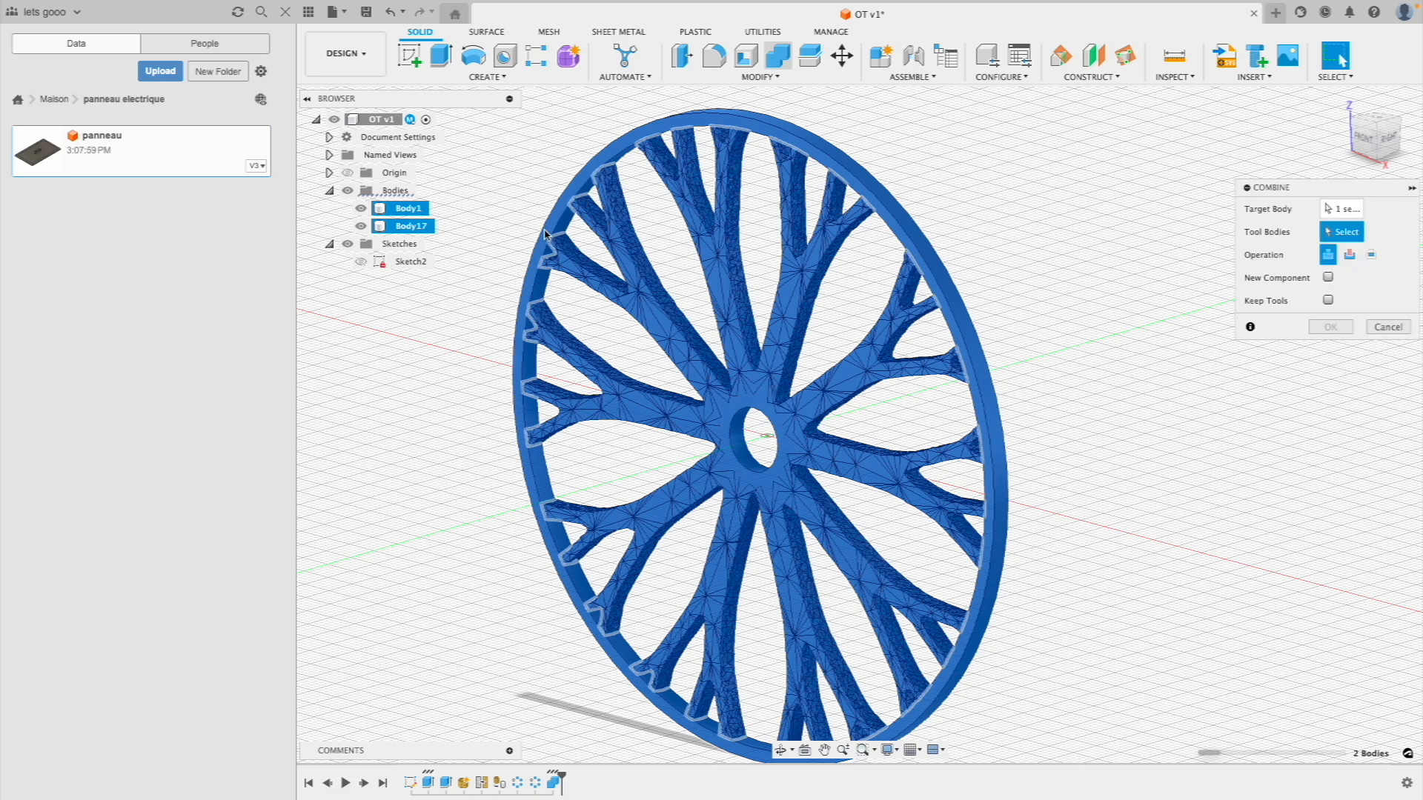
{"action": "left_click", "coordinate": [1338, 209]}
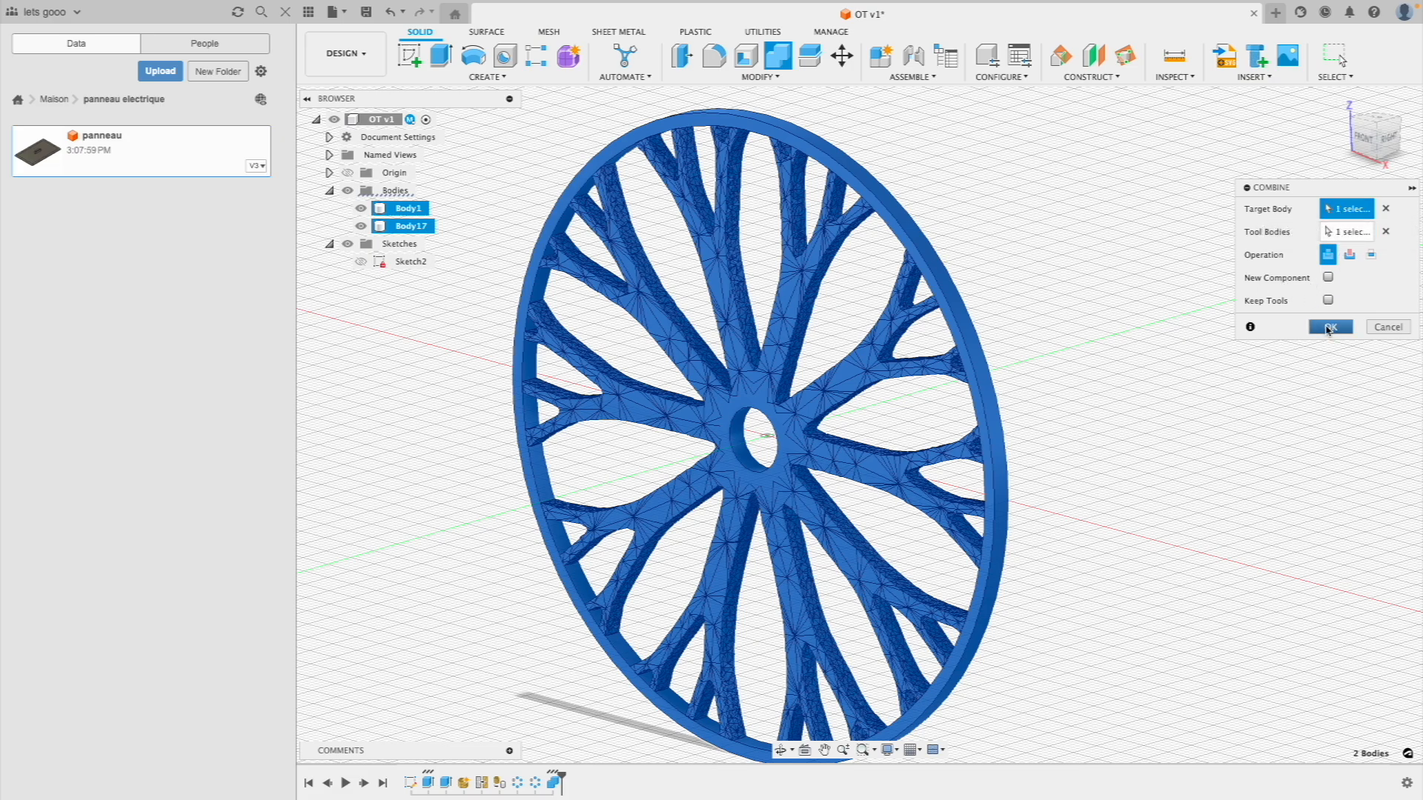
{"action": "key", "text": "Return"}
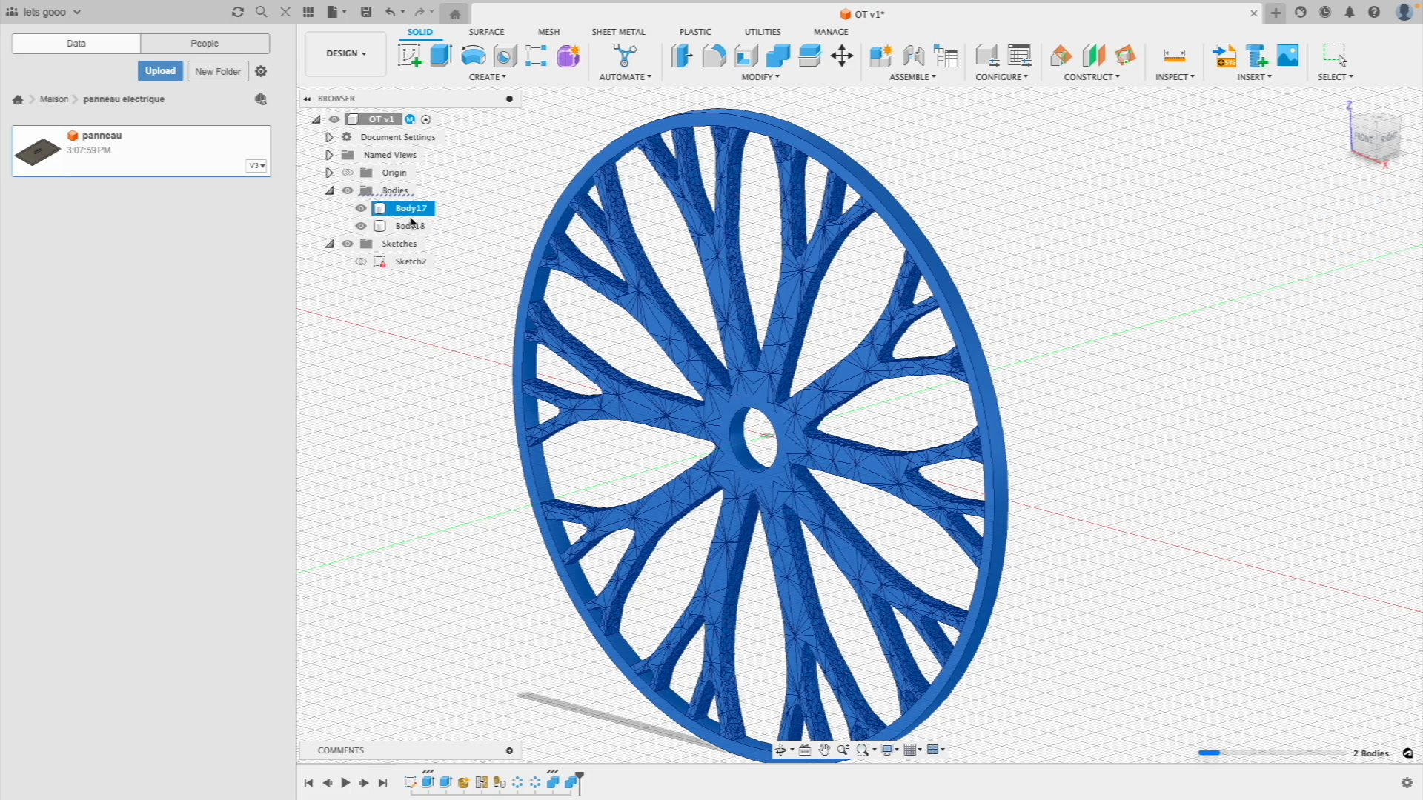
Compare which parts of the wheel Body17 and Body18 cover
{"action": "left_click", "coordinate": [410, 226]}
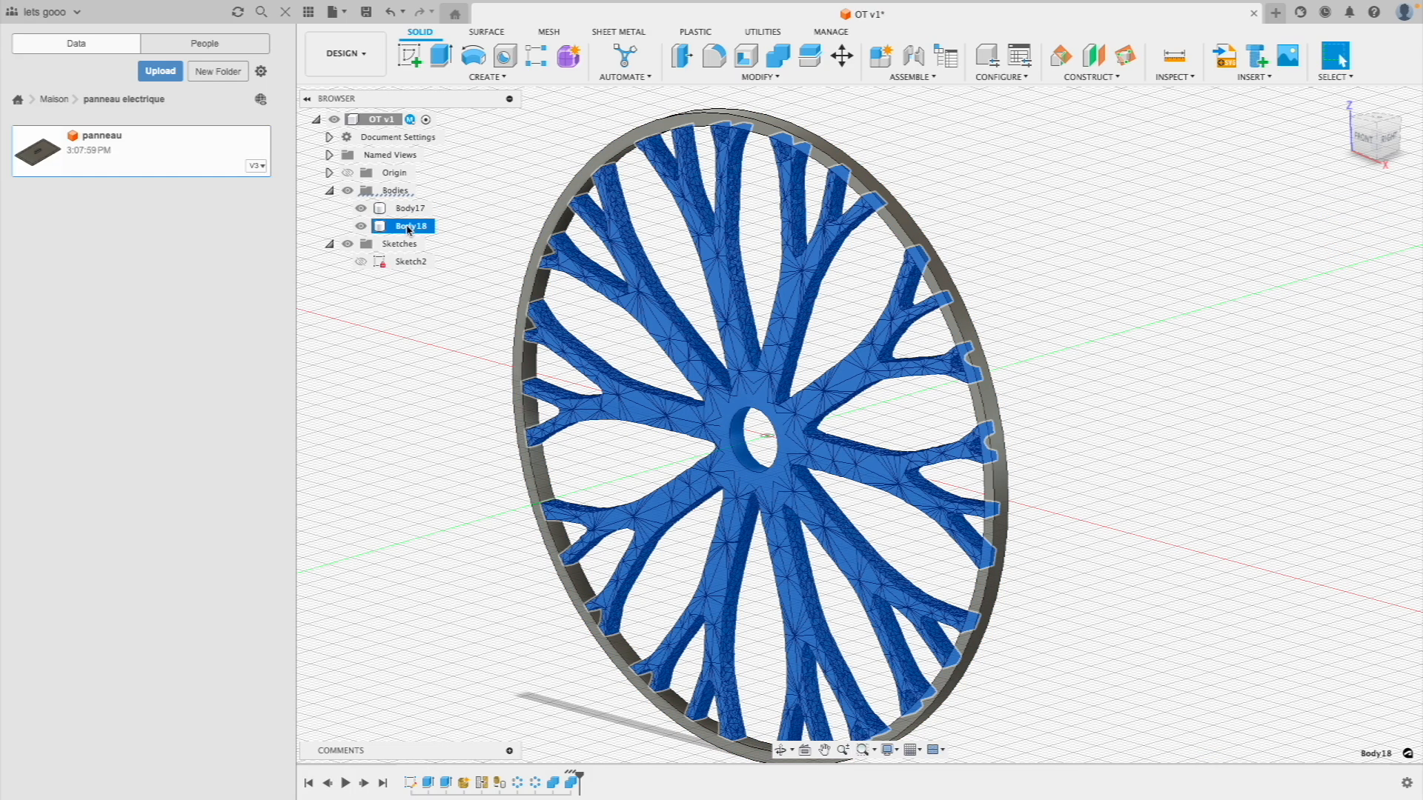
{"action": "left_click", "coordinate": [414, 213]}
{"action": "left_click", "coordinate": [415, 225]}
{"action": "left_click", "coordinate": [415, 212]}
{"action": "left_click", "coordinate": [415, 226]}
{"action": "left_click", "coordinate": [418, 212]}
{"action": "left_click", "coordinate": [511, 193]}
Offset the rim's inner cylindrical face 0.5 mm inward toward the hub so it overlaps the spoke tips
{"action": "scroll", "coordinate": [519, 196], "scroll_direction": "up", "scroll_amount": 10}
{"action": "middle_click_drag", "start_coordinate": [552, 266], "coordinate": [617, 256], "text": "shift"}
{"action": "left_click", "coordinate": [614, 260]}
{"action": "scroll", "coordinate": [614, 260], "scroll_direction": "down", "scroll_amount": 8}
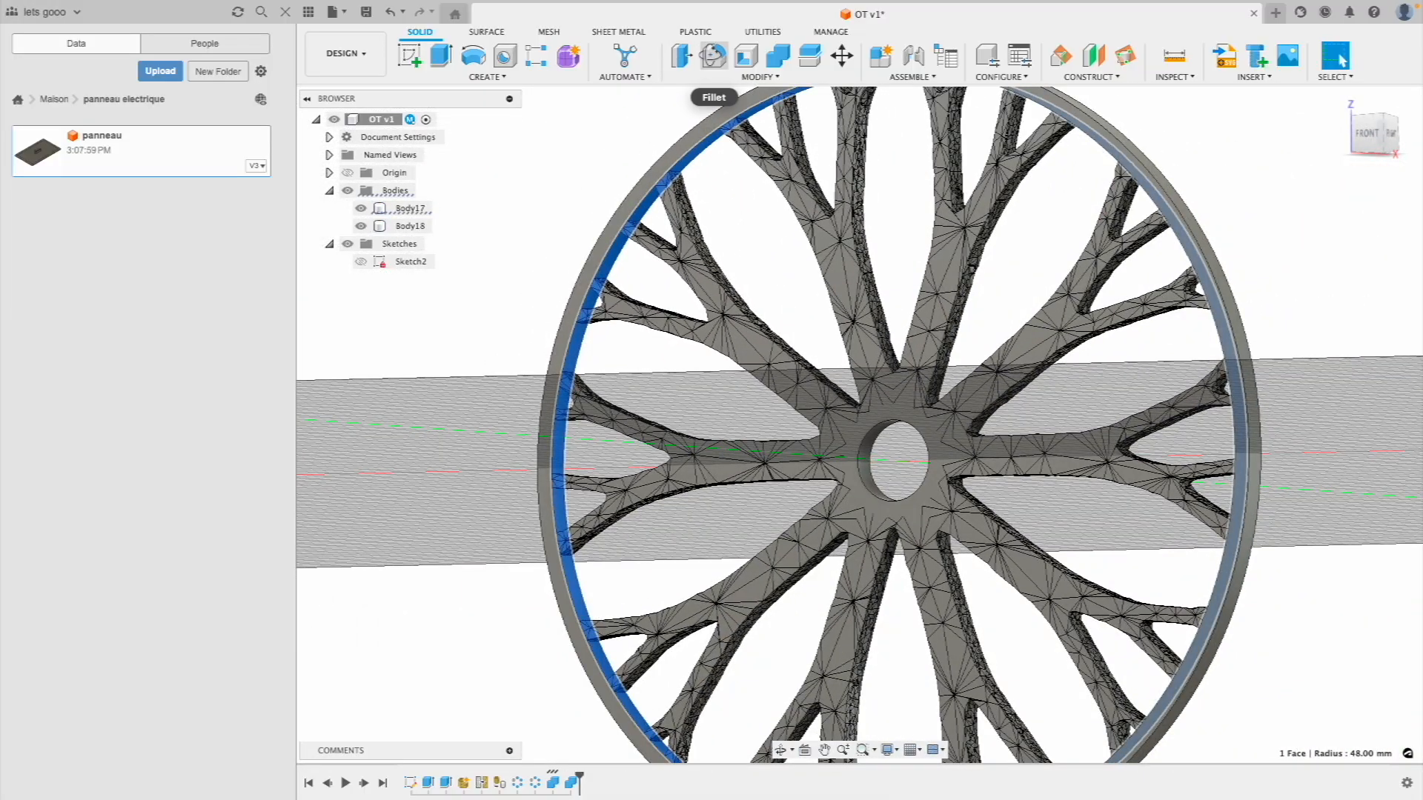
{"action": "left_click", "coordinate": [676, 58]}
{"action": "middle_click_drag", "start_coordinate": [898, 117], "coordinate": [879, 190]}
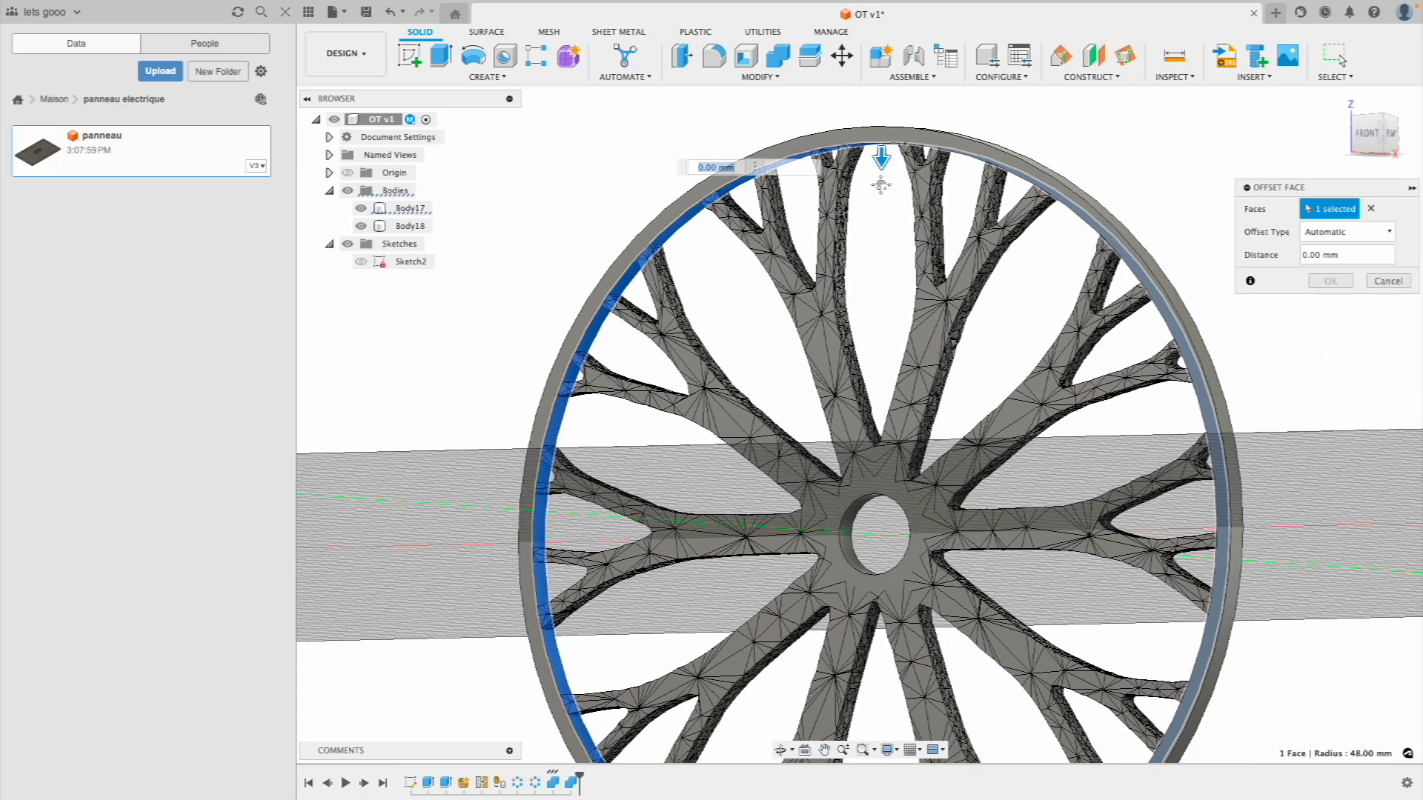
{"action": "left_click_drag", "start_coordinate": [881, 154], "coordinate": [881, 160]}
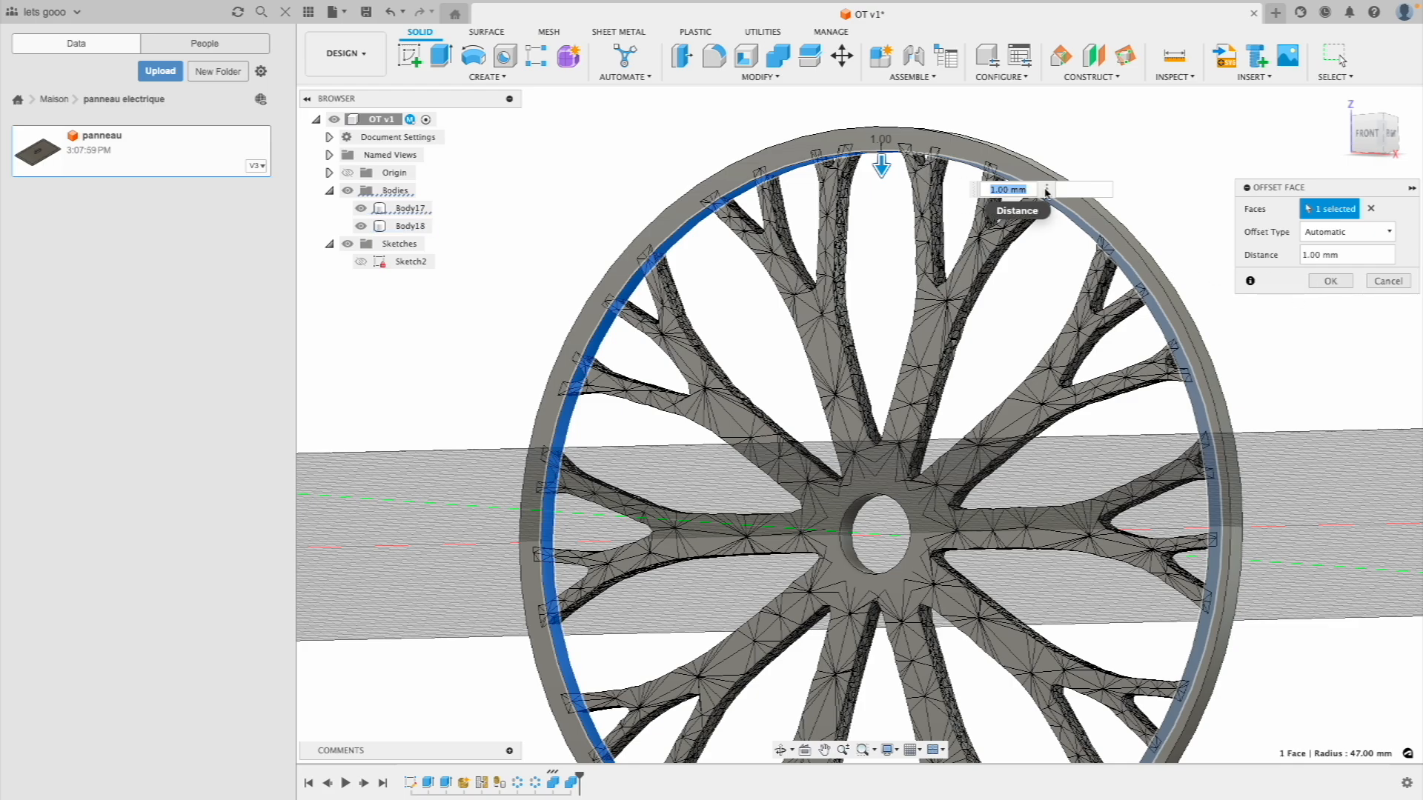
{"action": "type", "text": "0.5"}
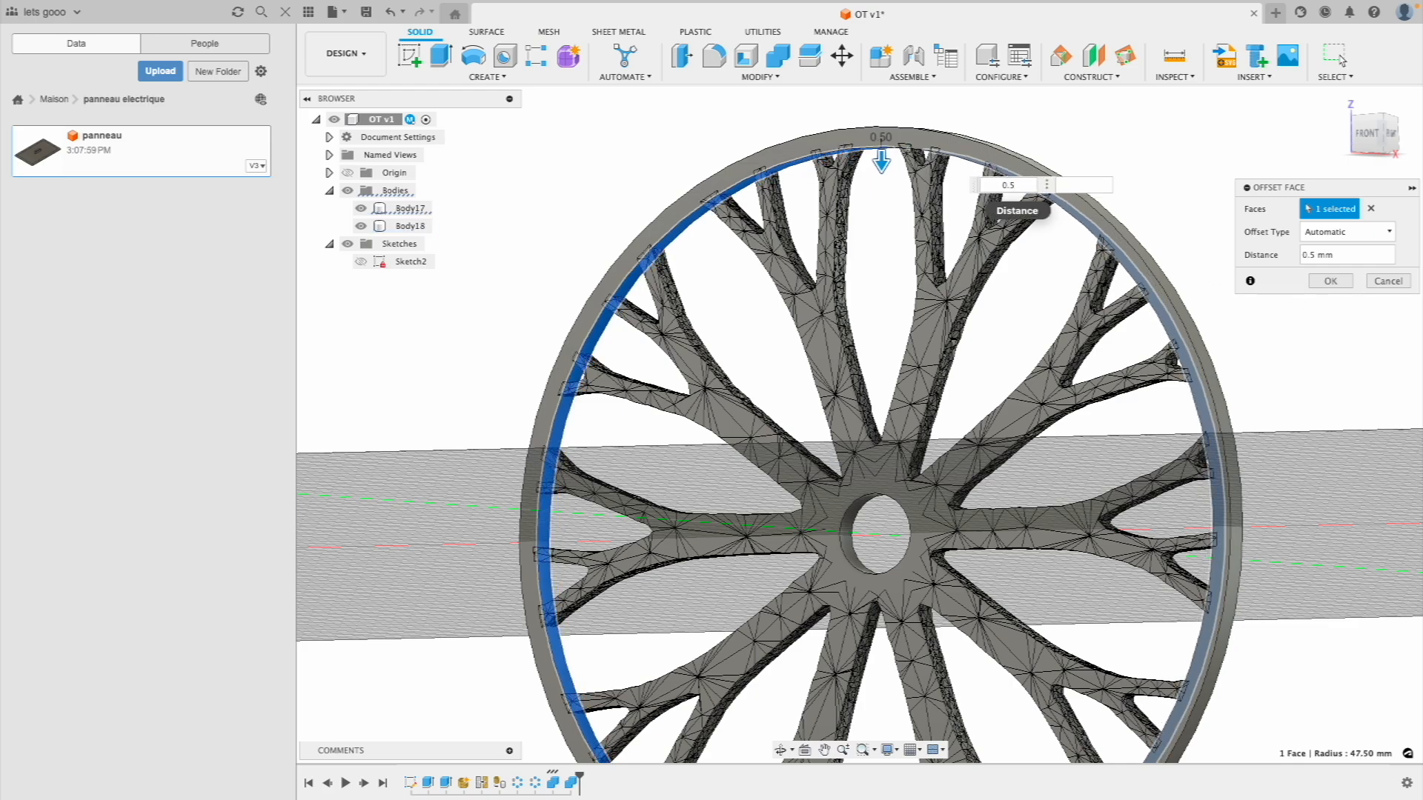
{"action": "key", "text": "Return"}
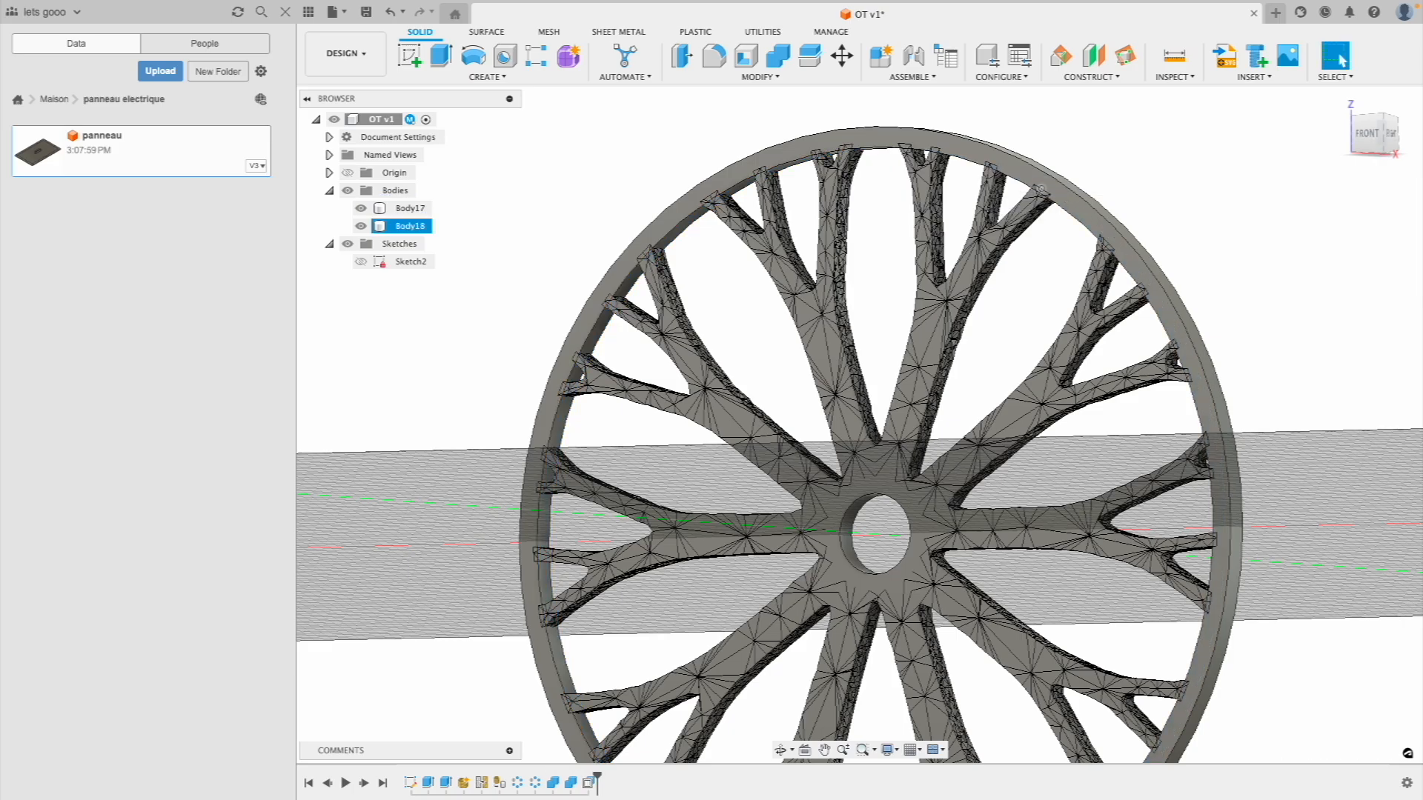
Combine the rim, Body17, as target with the hub-and-spoke body, Body18, as tool using the Join operation
{"action": "middle_click_drag", "start_coordinate": [723, 293], "coordinate": [748, 341], "text": "shift"}
{"action": "left_click", "coordinate": [777, 55]}
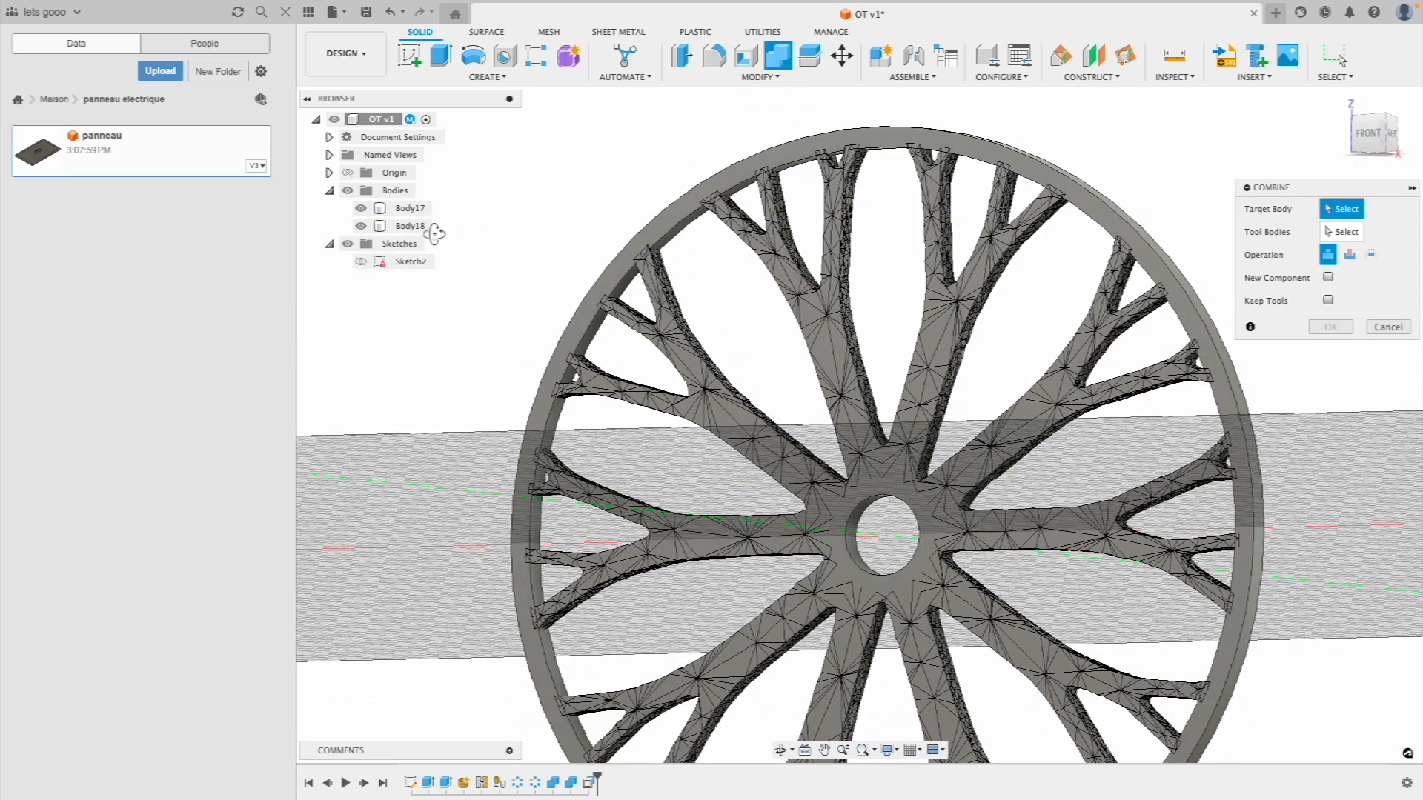
{"action": "left_click", "coordinate": [409, 209]}
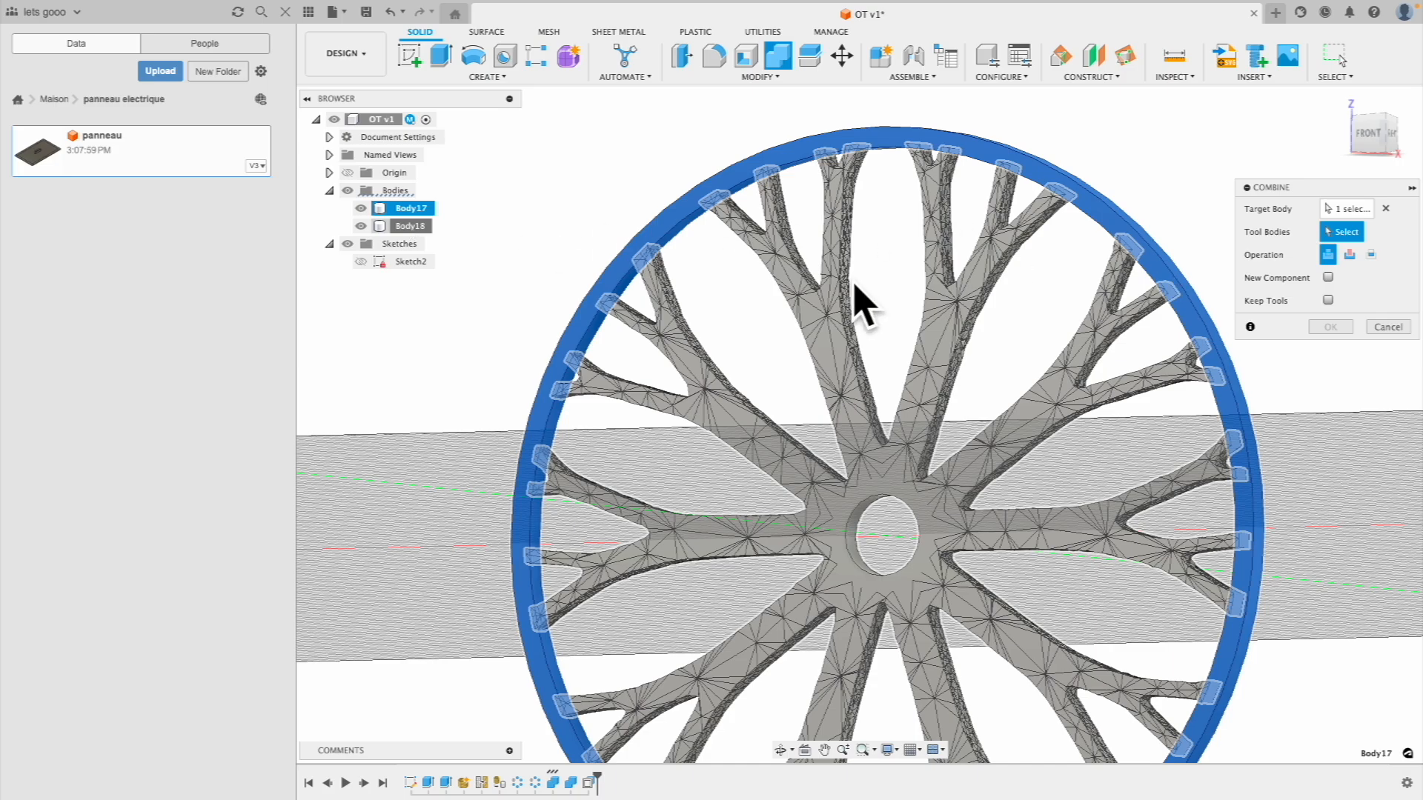
{"action": "left_click", "coordinate": [420, 227]}
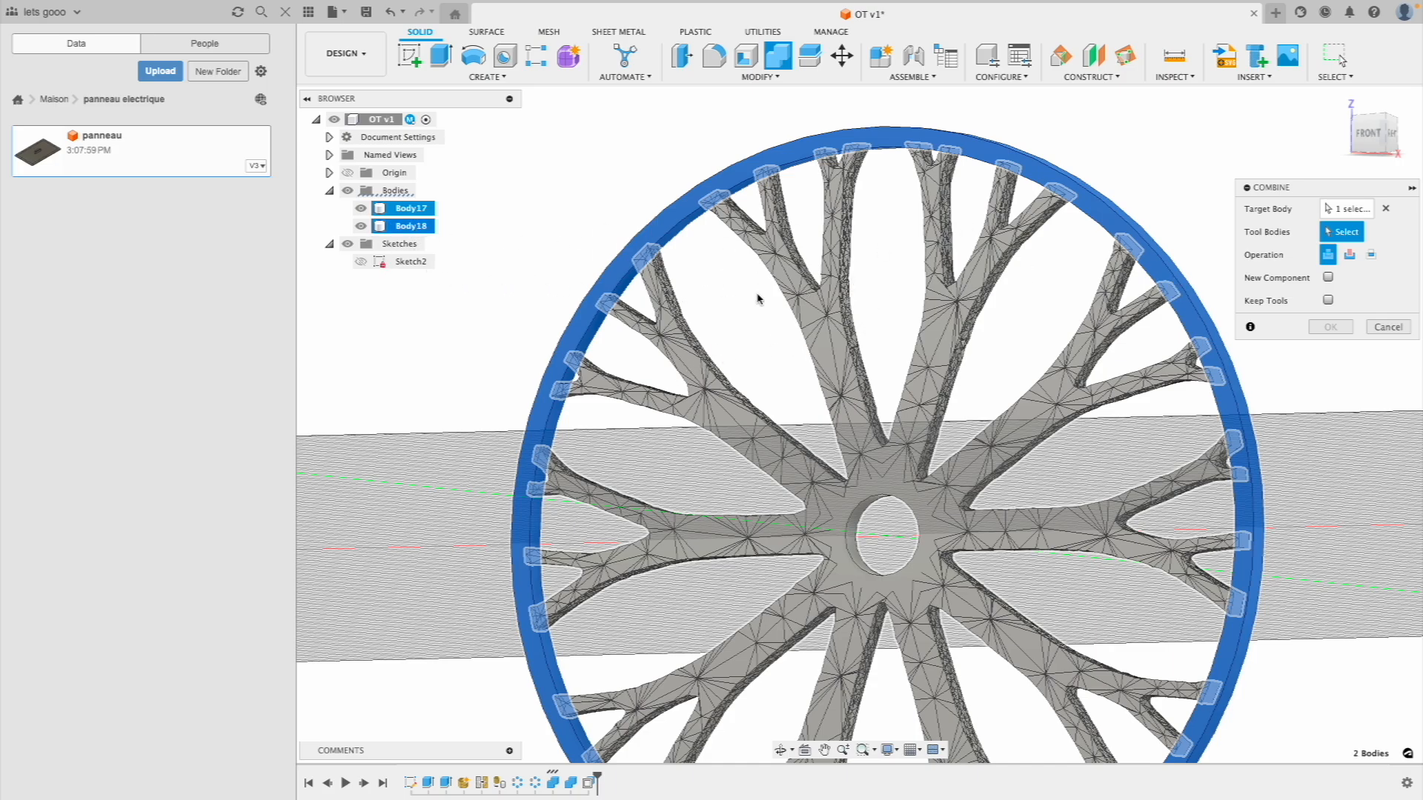
{"action": "left_click", "coordinate": [837, 287]}
{"action": "middle_click_drag", "start_coordinate": [933, 307], "coordinate": [880, 280]}
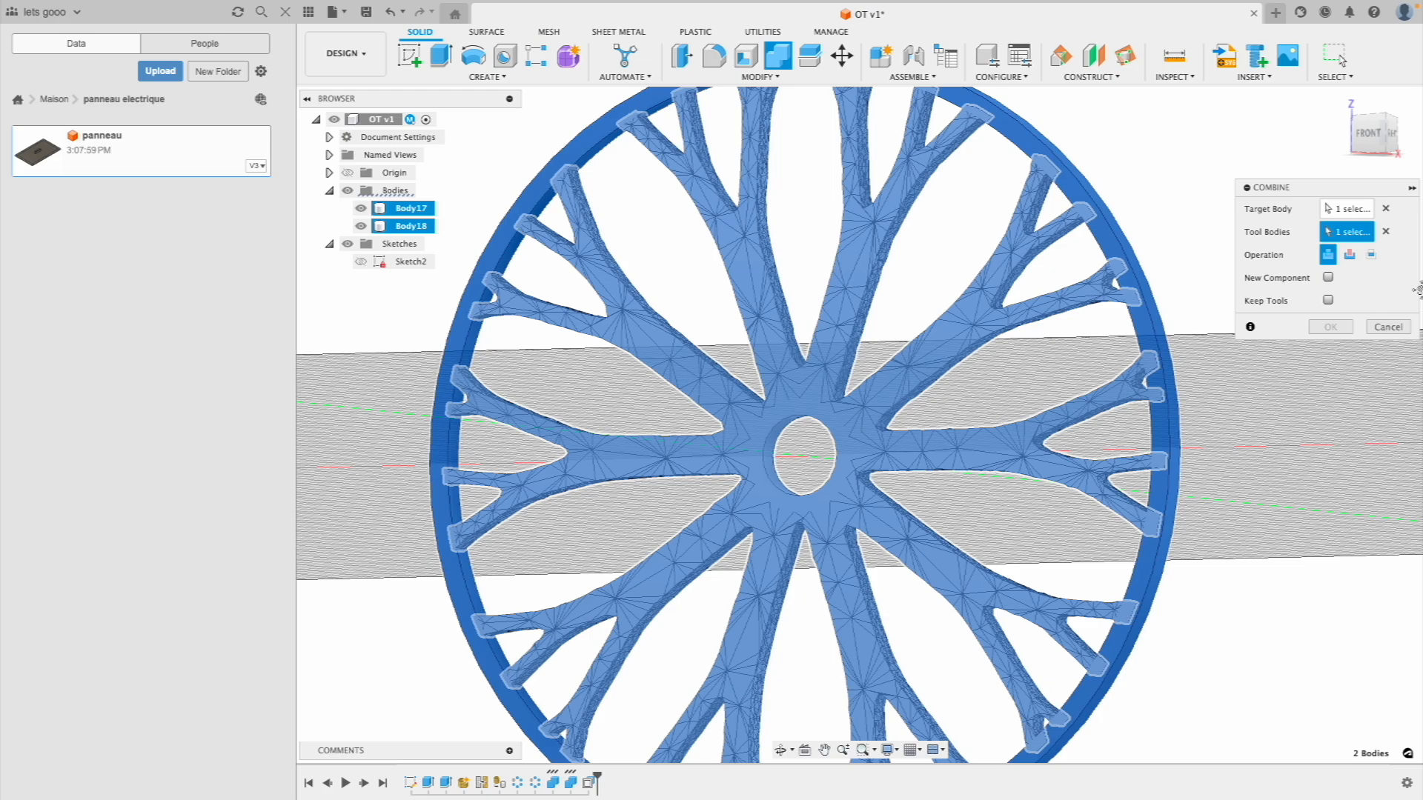
{"action": "left_click", "coordinate": [1334, 326]}
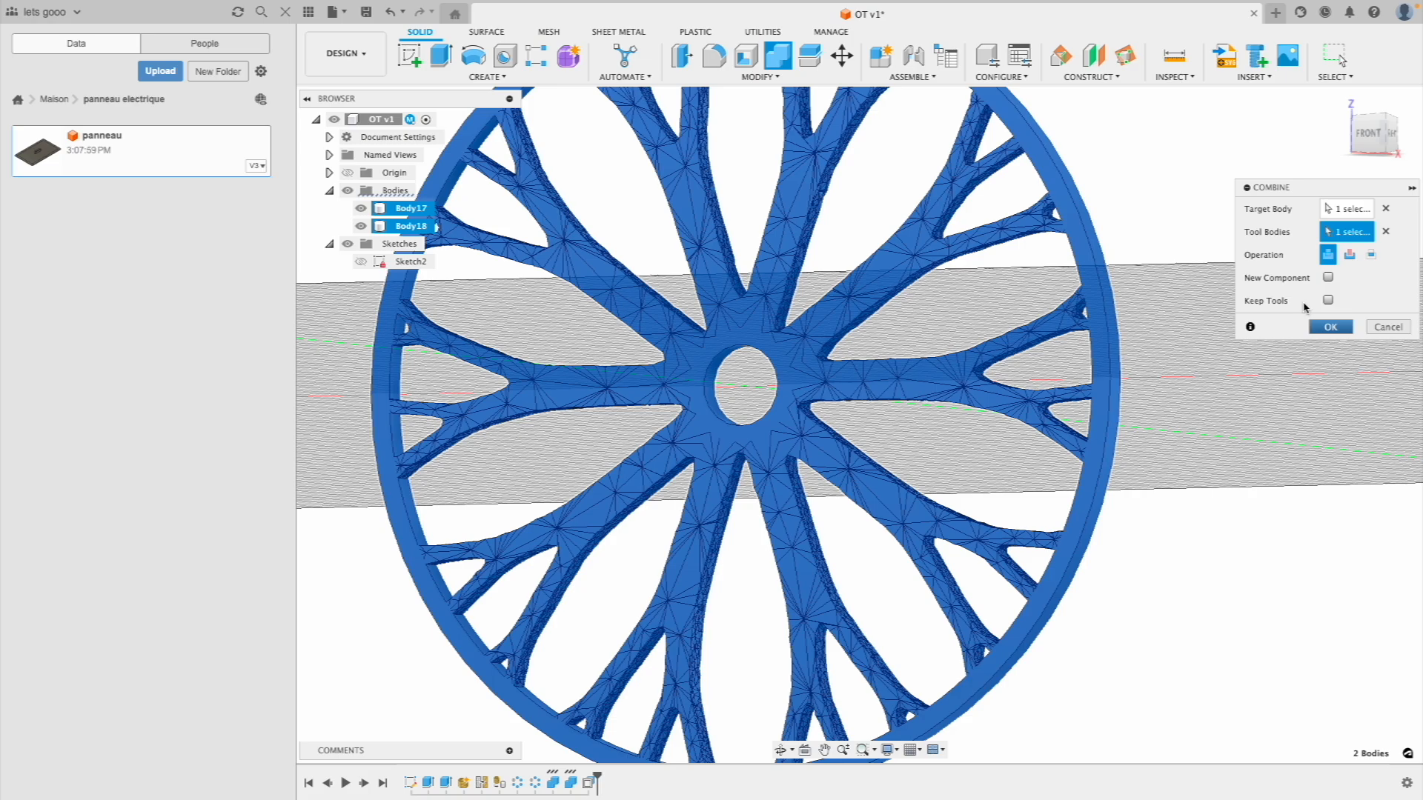
{"action": "left_click", "coordinate": [1307, 327]}
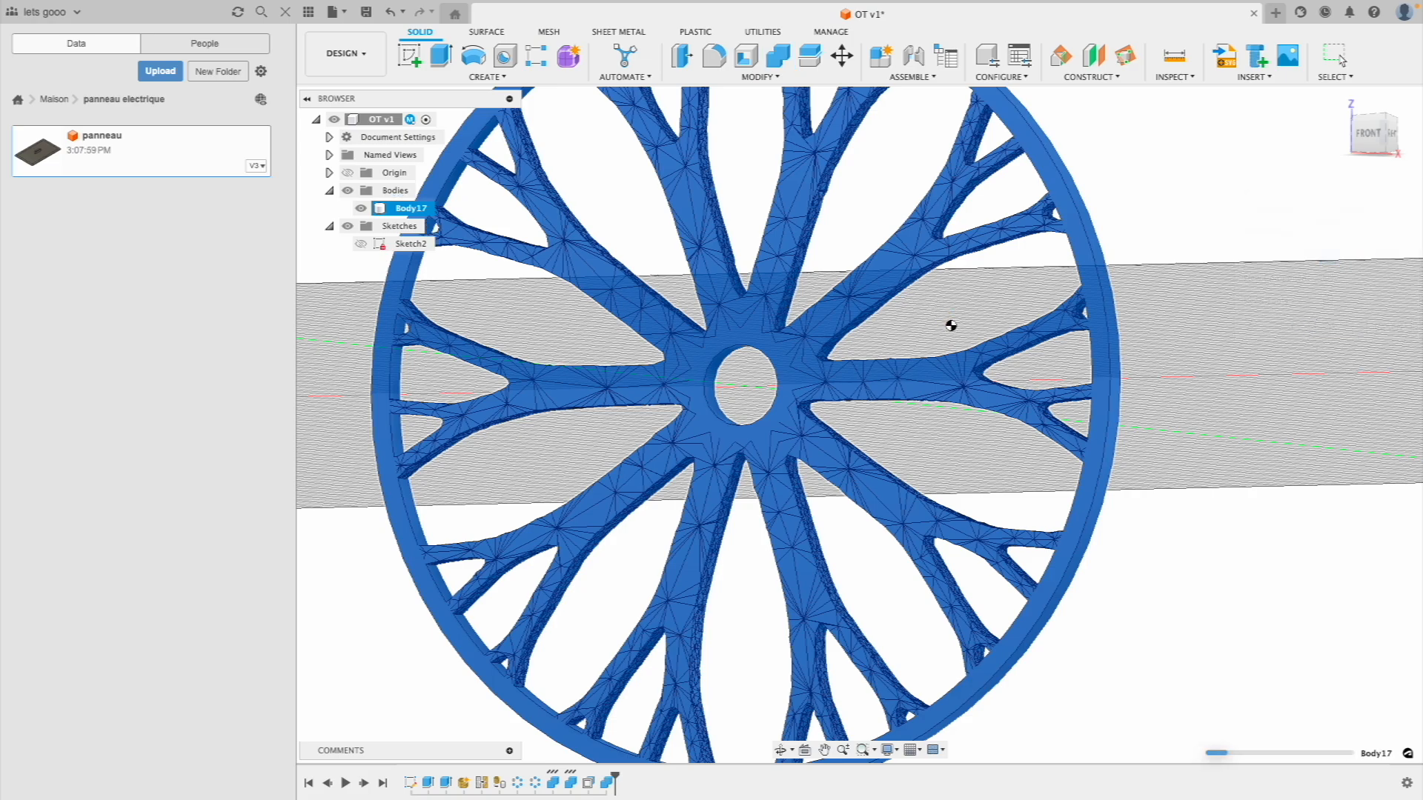
Examine the joined wheel from several sides, including the spokes' faceted side surfaces and the outer rim
{"action": "left_click", "coordinate": [467, 276]}
{"action": "middle_click_drag", "start_coordinate": [471, 277], "coordinate": [495, 302], "text": "shift"}
{"action": "scroll", "coordinate": [596, 597], "scroll_direction": "down", "scroll_amount": 5}
{"action": "middle_click_drag", "start_coordinate": [630, 589], "coordinate": [669, 503]}
{"action": "scroll", "coordinate": [647, 469], "scroll_direction": "up", "scroll_amount": 3}
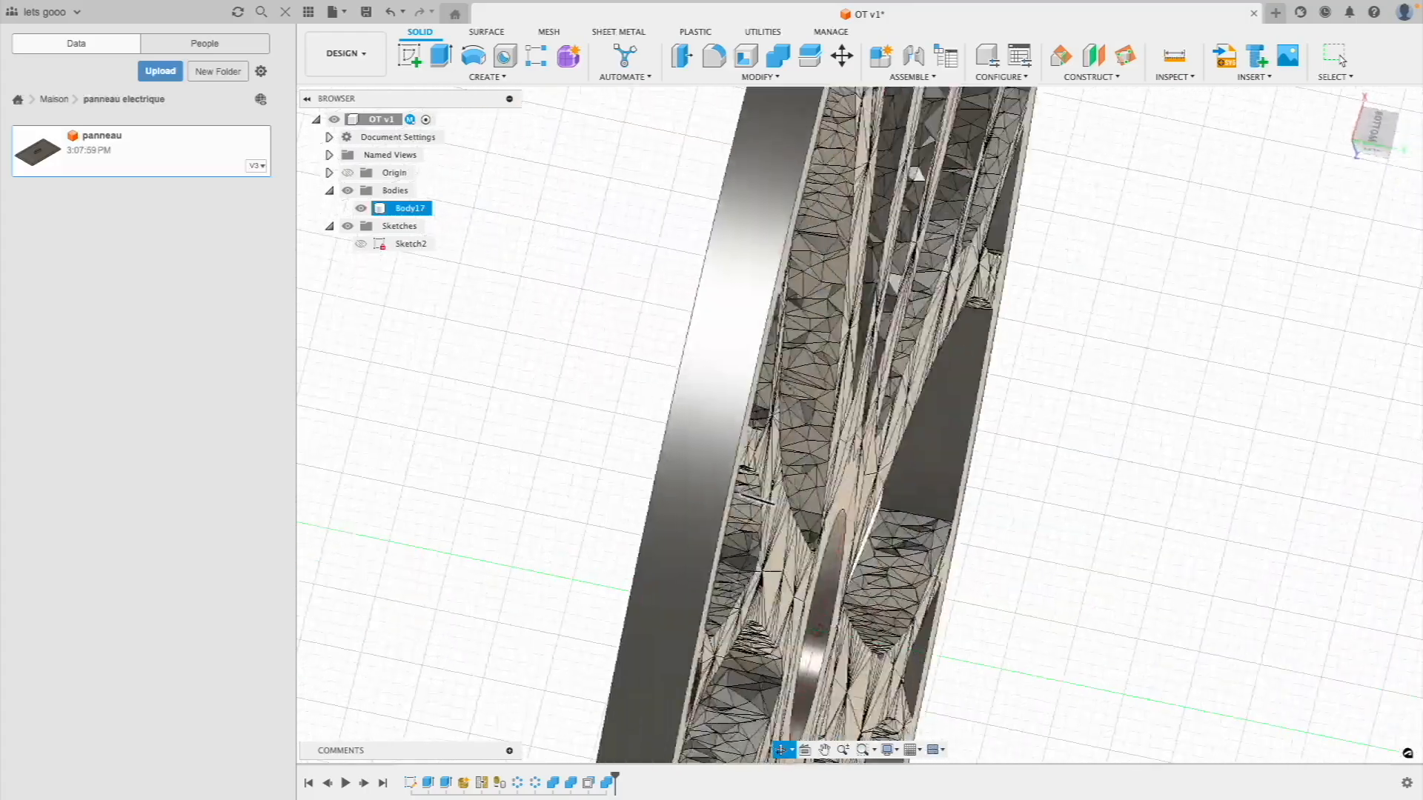
{"action": "middle_click_drag", "start_coordinate": [772, 413], "coordinate": [936, 388], "text": "shift"}
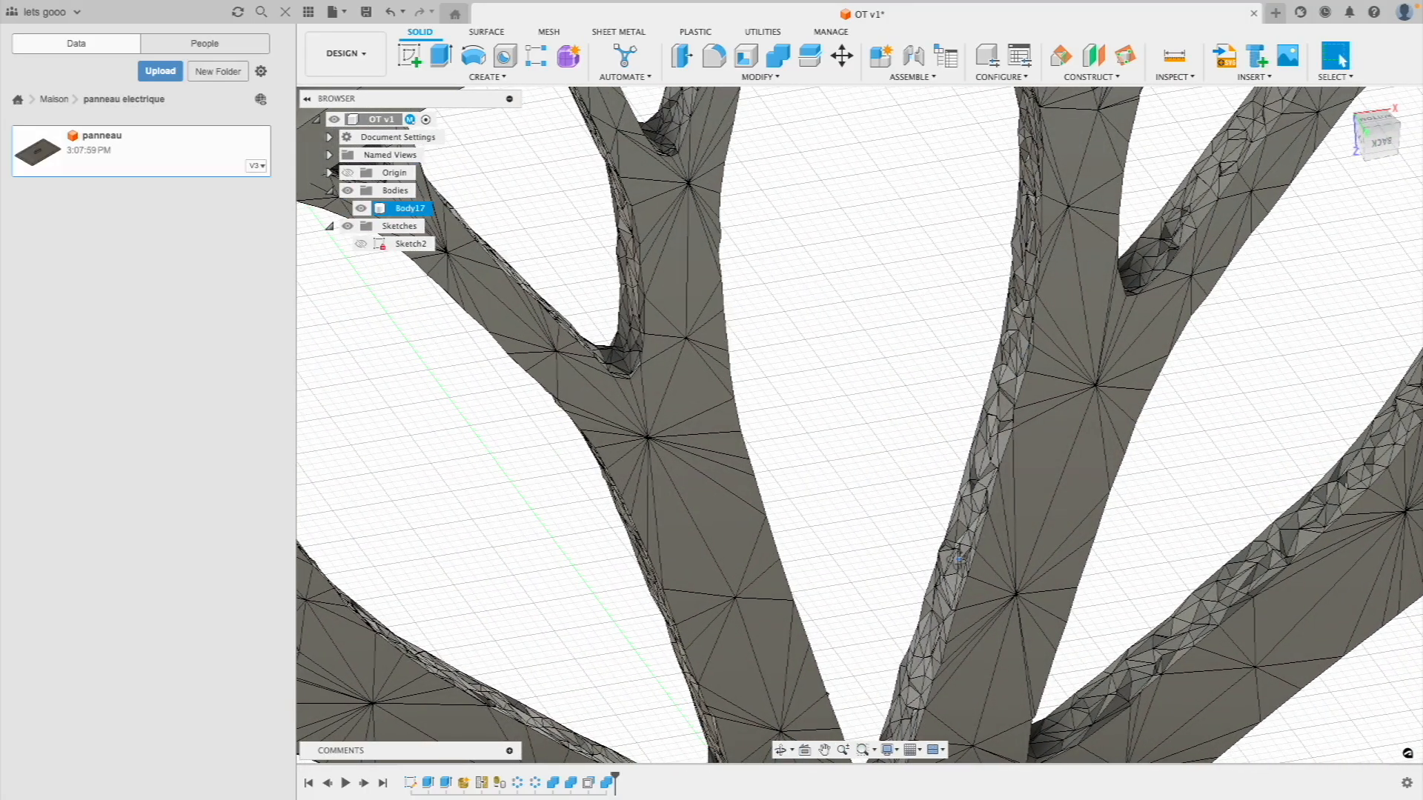
{"action": "scroll", "coordinate": [1005, 381], "scroll_direction": "up", "scroll_amount": 5}
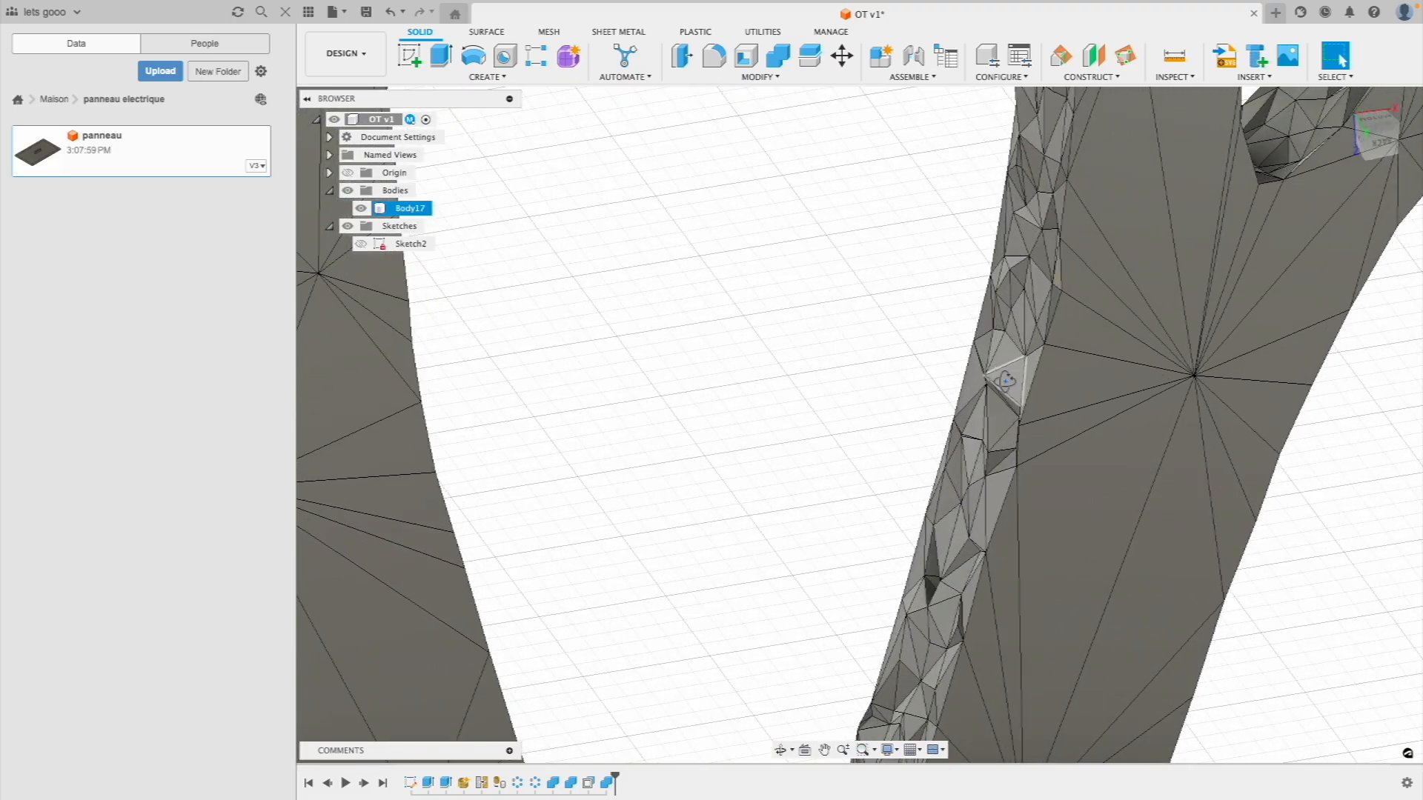
{"action": "scroll", "coordinate": [1006, 380], "scroll_direction": "down", "scroll_amount": 8}
{"action": "middle_click_drag", "start_coordinate": [932, 368], "coordinate": [926, 319], "text": "shift"}
{"action": "left_click", "coordinate": [943, 474]}
{"action": "middle_click_drag", "start_coordinate": [940, 552], "coordinate": [741, 146], "text": "shift"}
{"action": "left_click", "coordinate": [741, 146]}
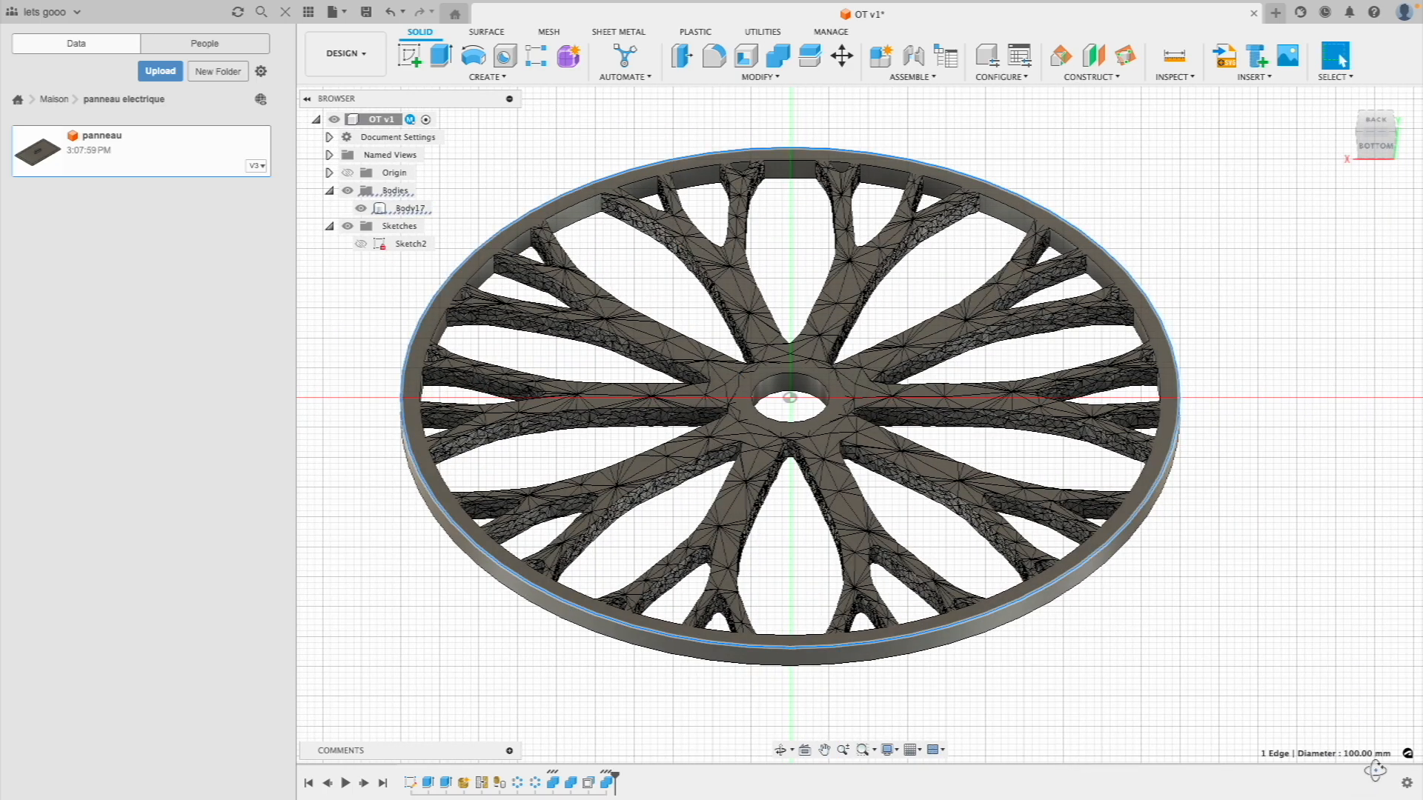
{"action": "middle_click_drag", "start_coordinate": [756, 597], "coordinate": [742, 551], "text": "shift"}
{"action": "left_click", "coordinate": [760, 519]}
{"action": "mouse_move", "coordinate": [789, 396]}
{"action": "middle_mouse_down", "text": "shift"}
{"action": "mouse_move", "coordinate": [775, 415]}
{"action": "mouse_move", "coordinate": [778, 492]}
{"action": "mouse_move", "coordinate": [793, 396]}
{"action": "mouse_move", "coordinate": [787, 428]}
{"action": "mouse_move", "coordinate": [763, 391]}
{"action": "mouse_move", "coordinate": [765, 406]}
{"action": "middle_mouse_up", "text": "shift"}
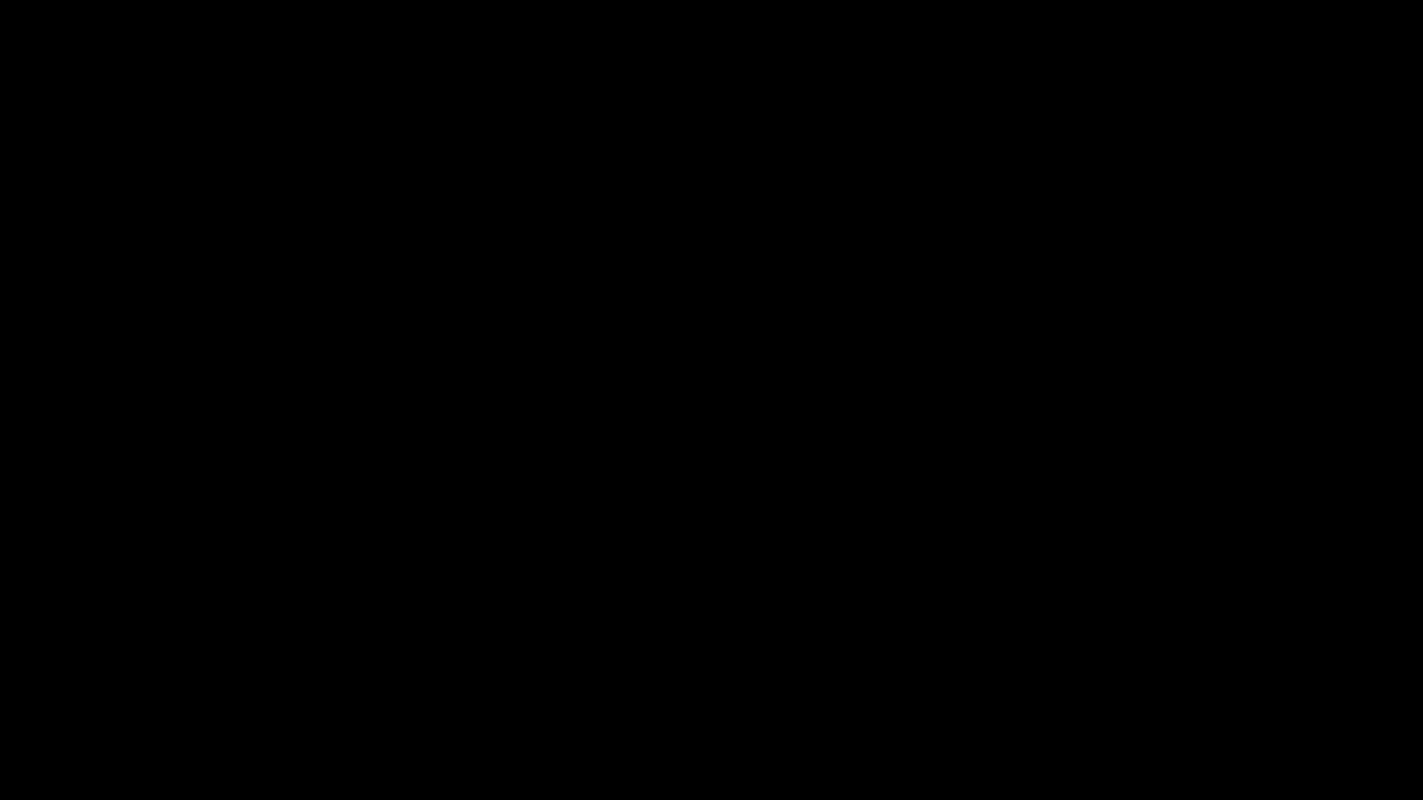